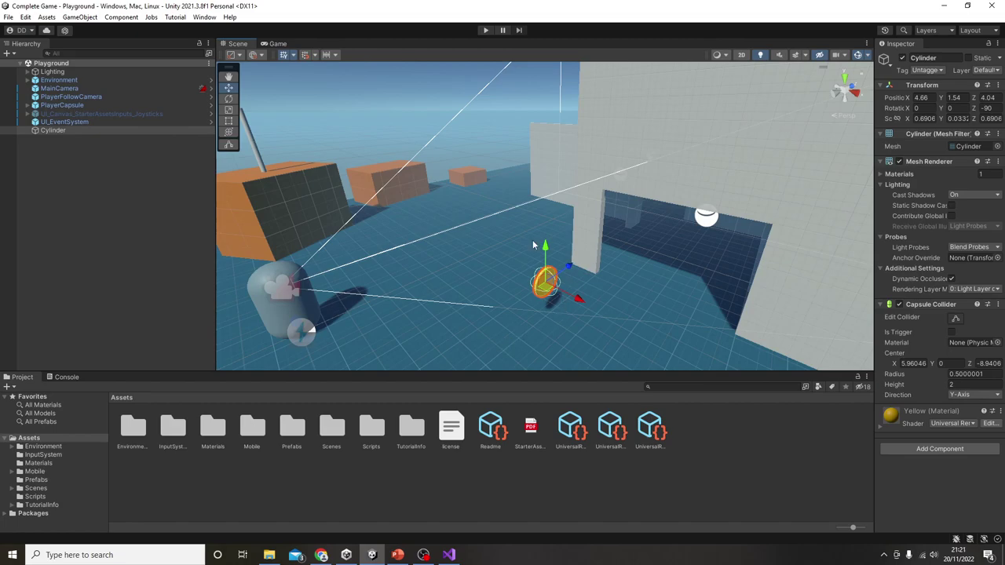
Switch to the Scale tool for the coin cylinder and save the Playground scene.
right_drag(543, 329, 536, 314)
middle_drag(536, 314, 493, 236)
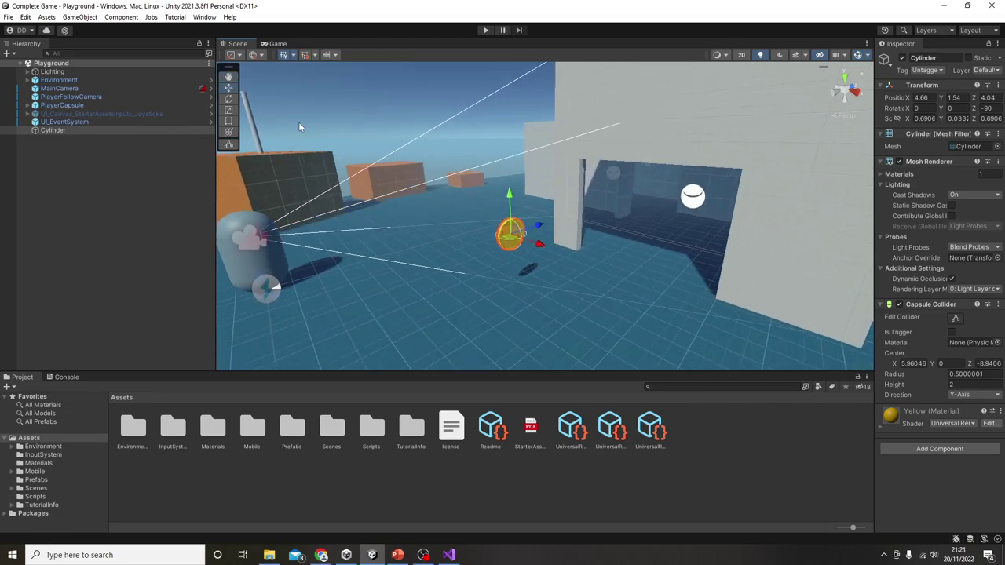
click(230, 110)
drag(539, 246, 518, 346)
key(ctrl+s)
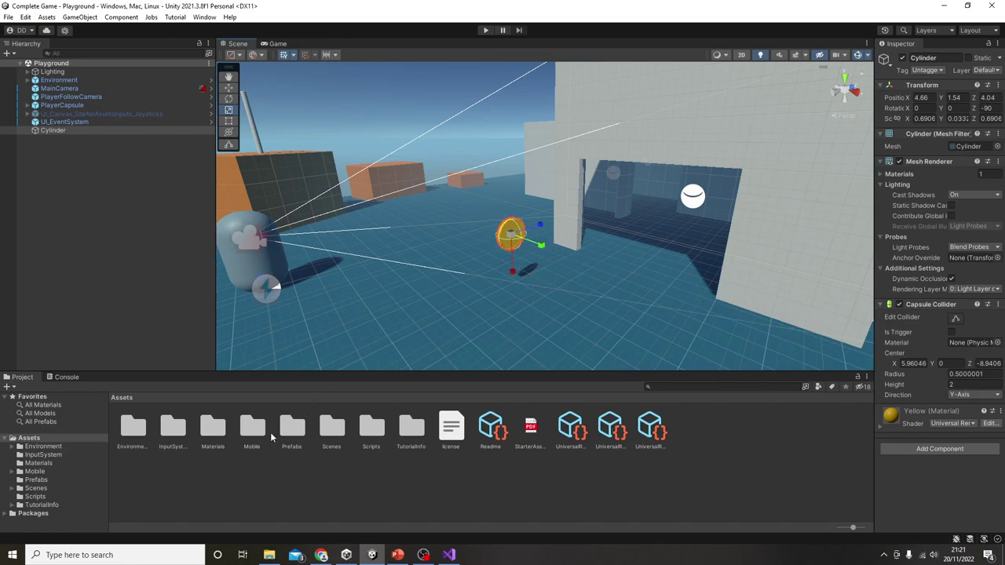
right_click(244, 488)
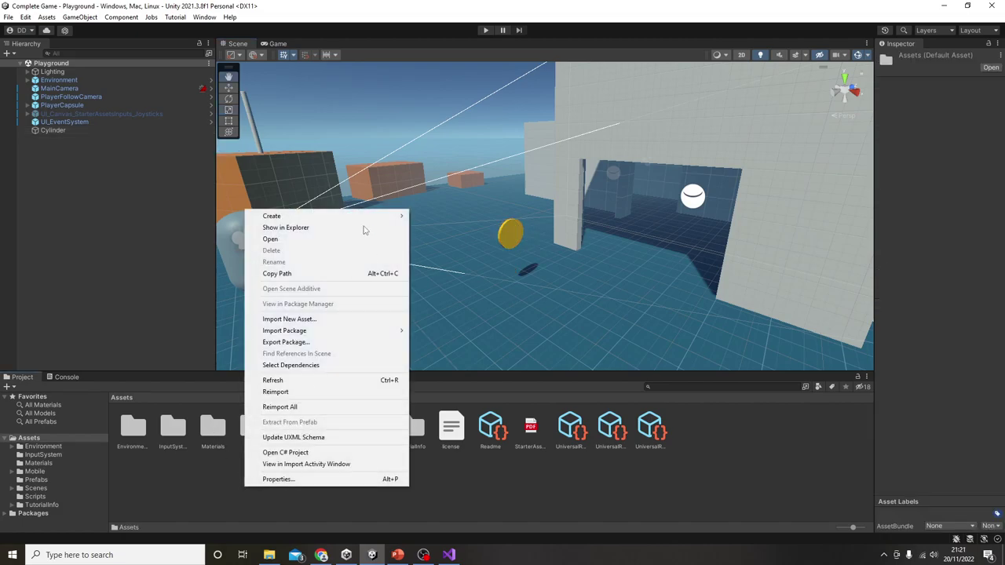
mouse_move(330, 216)
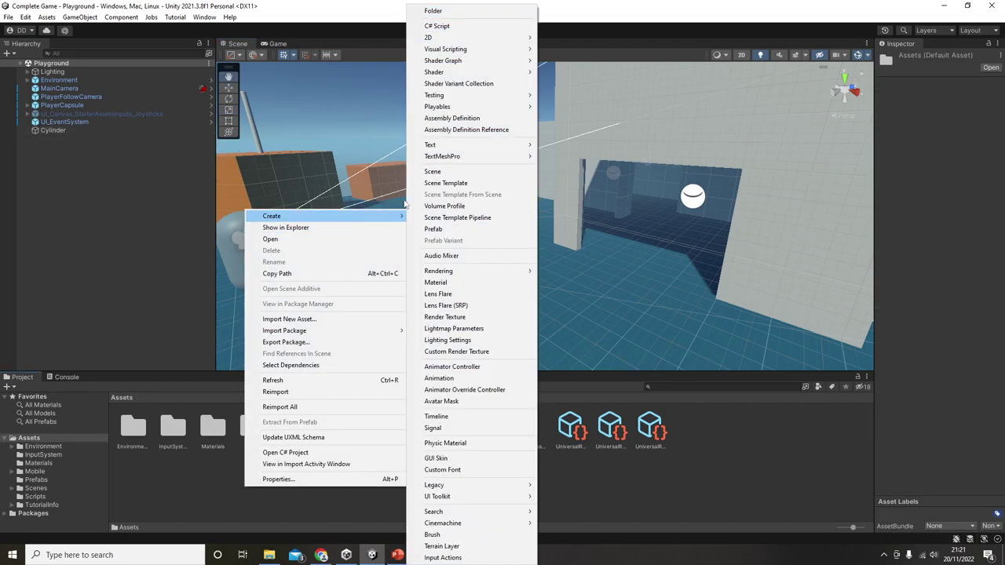
click(226, 494)
Open the Materials folder in the project assets to view the Yellow material.
click(211, 433)
double_click(211, 432)
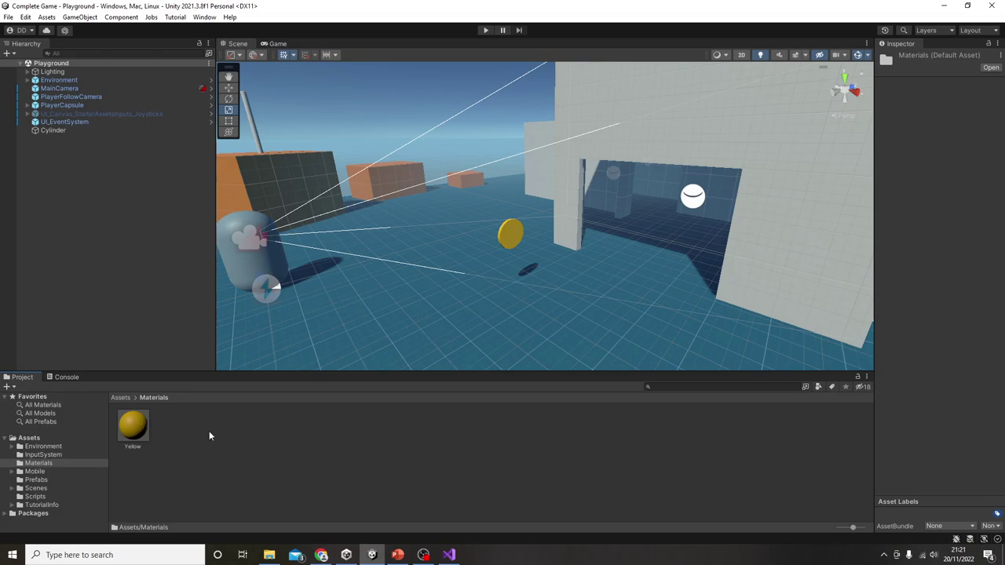
Enable Is Trigger on the coin cylinder's Capsule Collider and return to the root Assets folder.
click(514, 236)
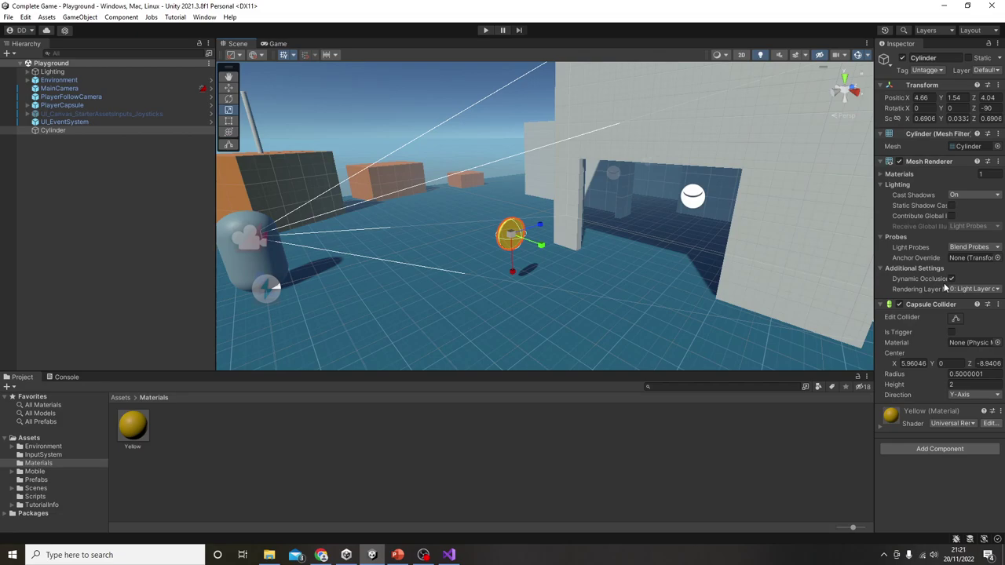
right_drag(565, 303, 531, 220)
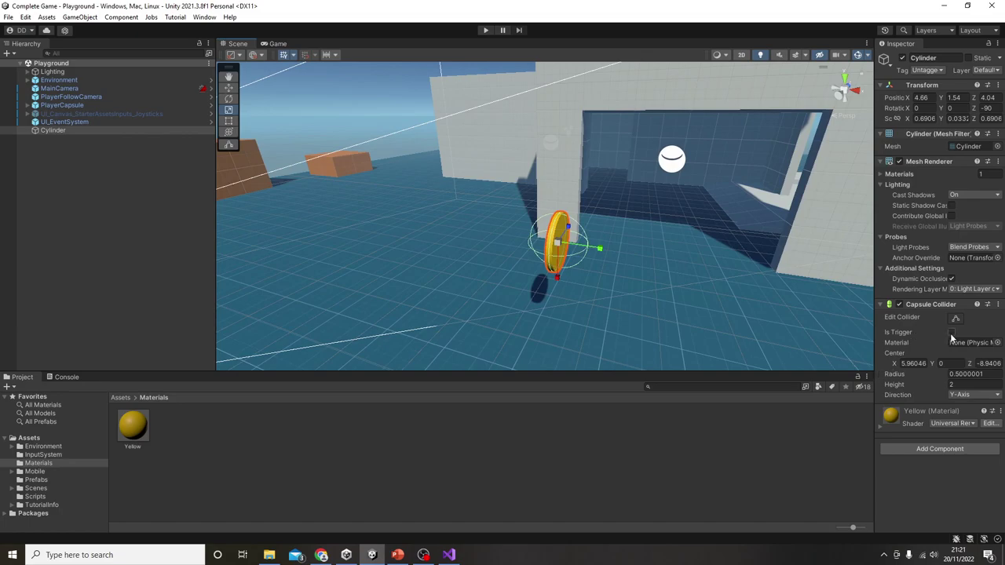
click(951, 333)
click(121, 397)
right_drag(444, 300, 409, 303)
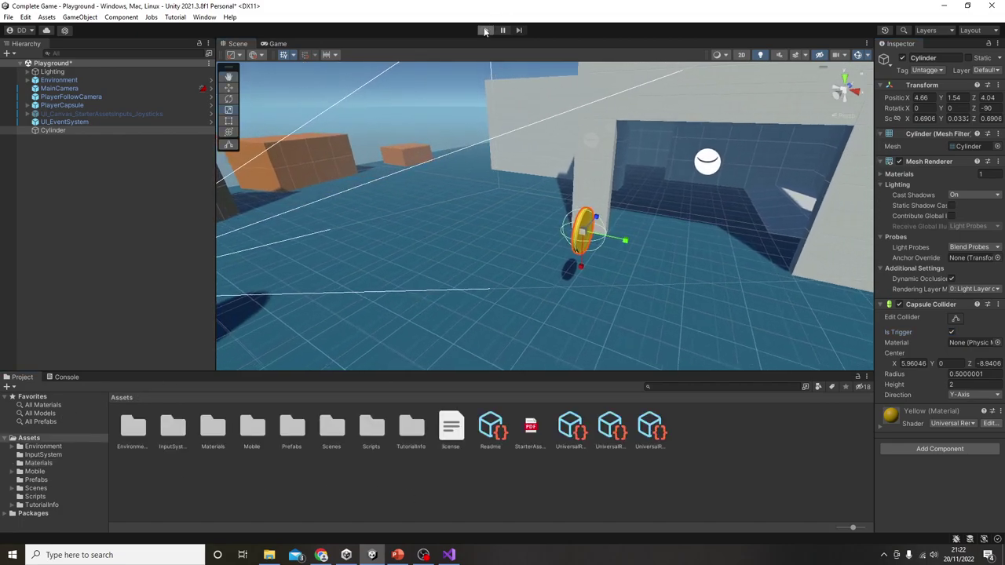
Play-test the scene by walking the player forward through the coin, and stop play mode.
click(484, 30)
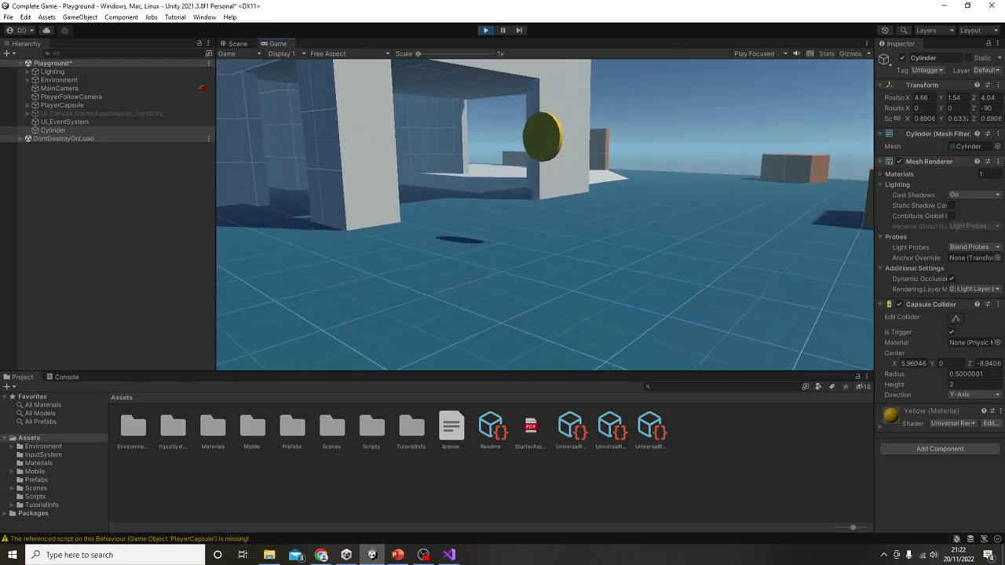
key(w)
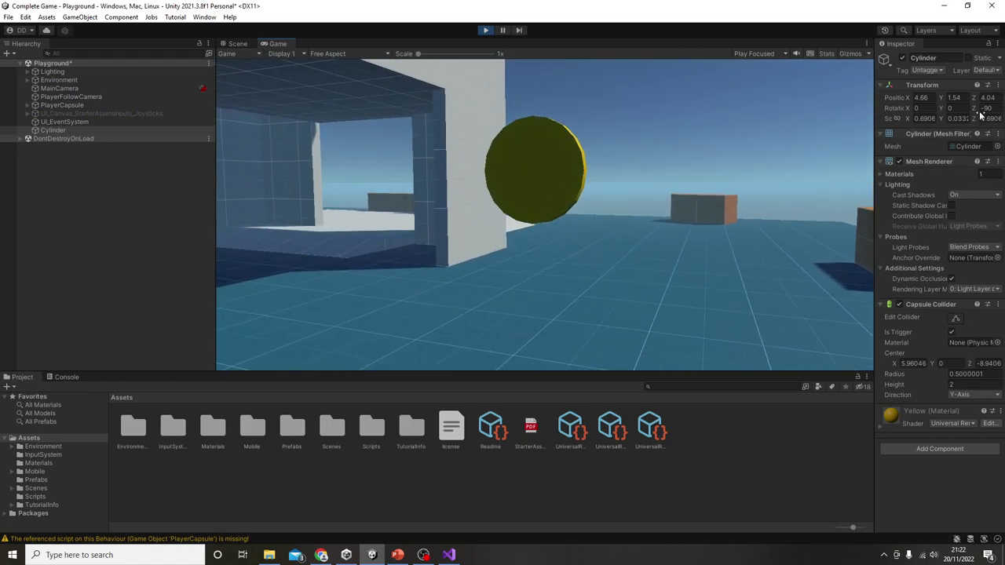
key(w)
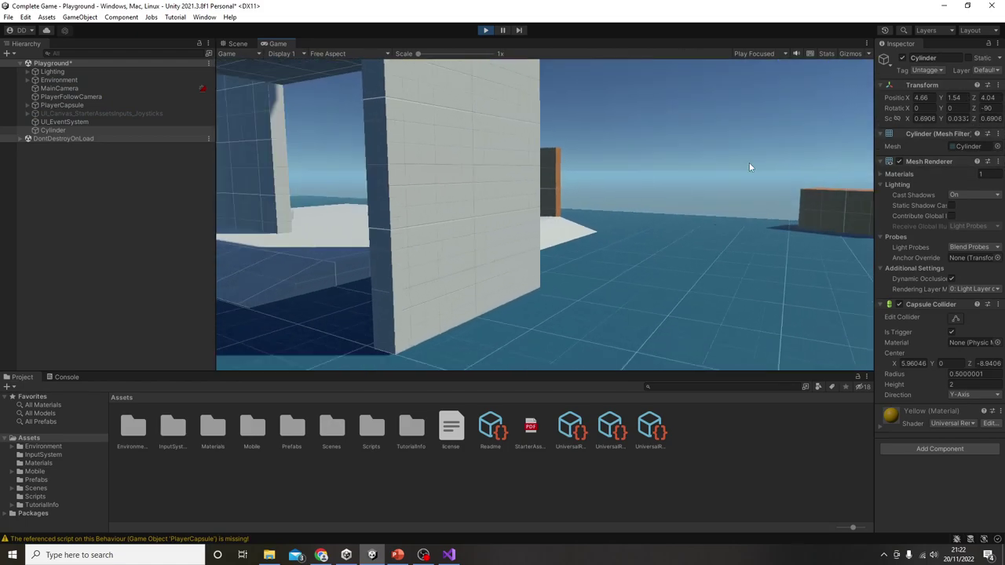
key(w)
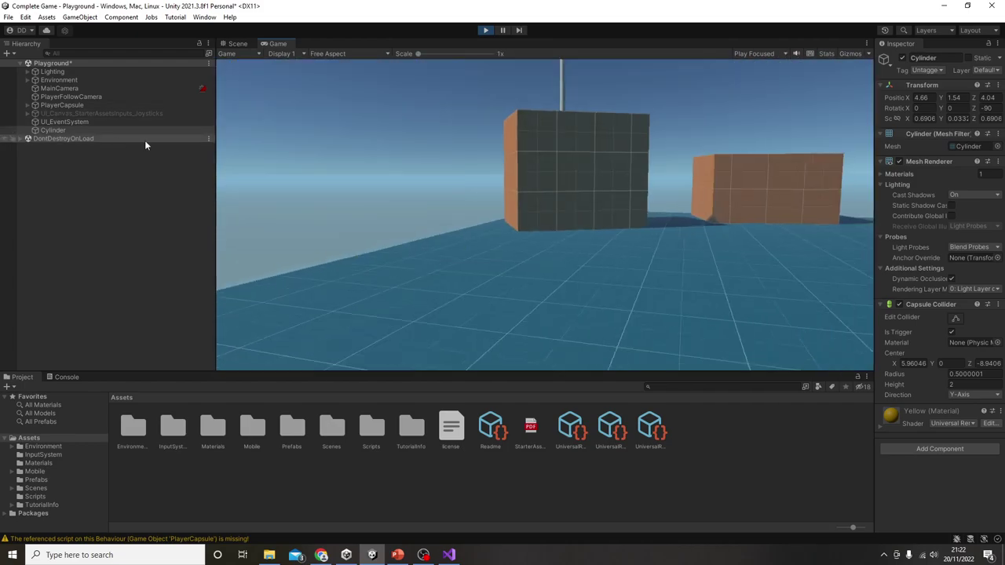
key(w)
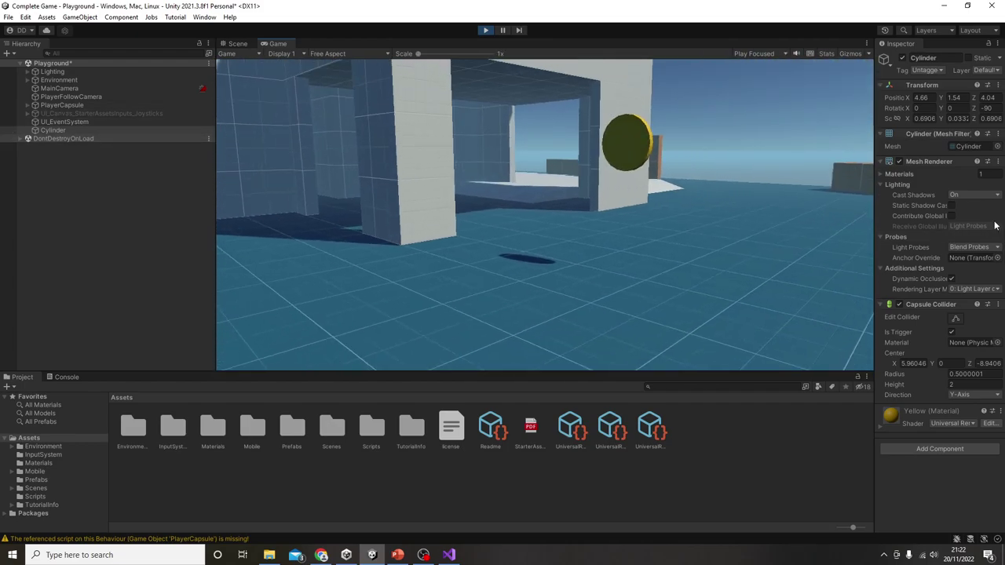
key(w)
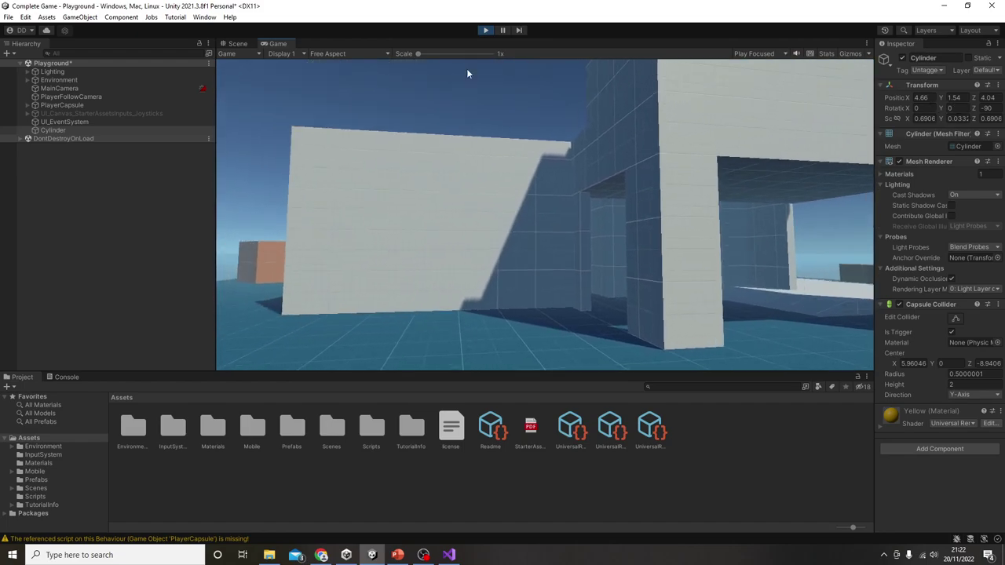
click(487, 30)
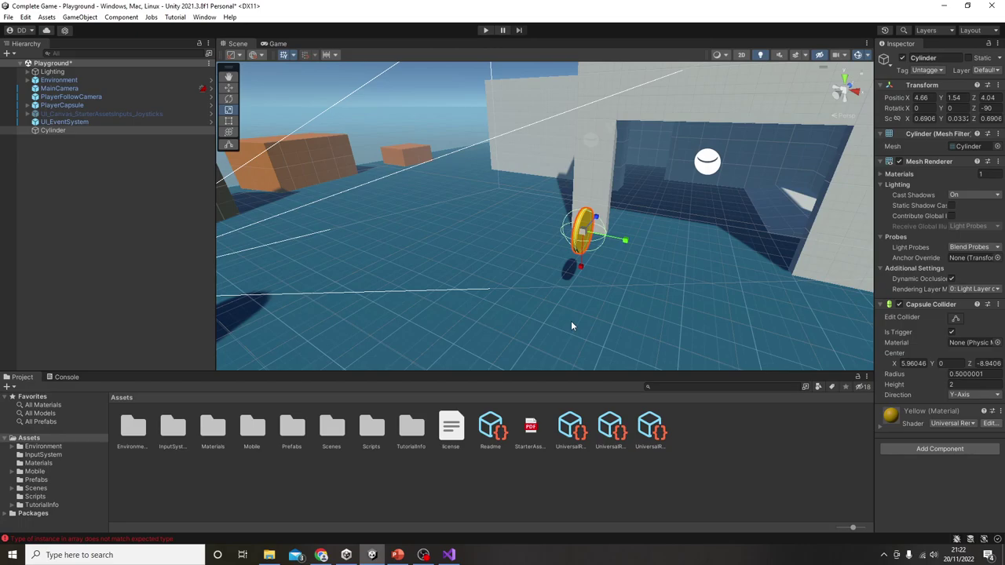
Switch to the PowerPoint key features list, review the multiple scenes and Text Mesh Pro items, and return to Unity.
click(397, 555)
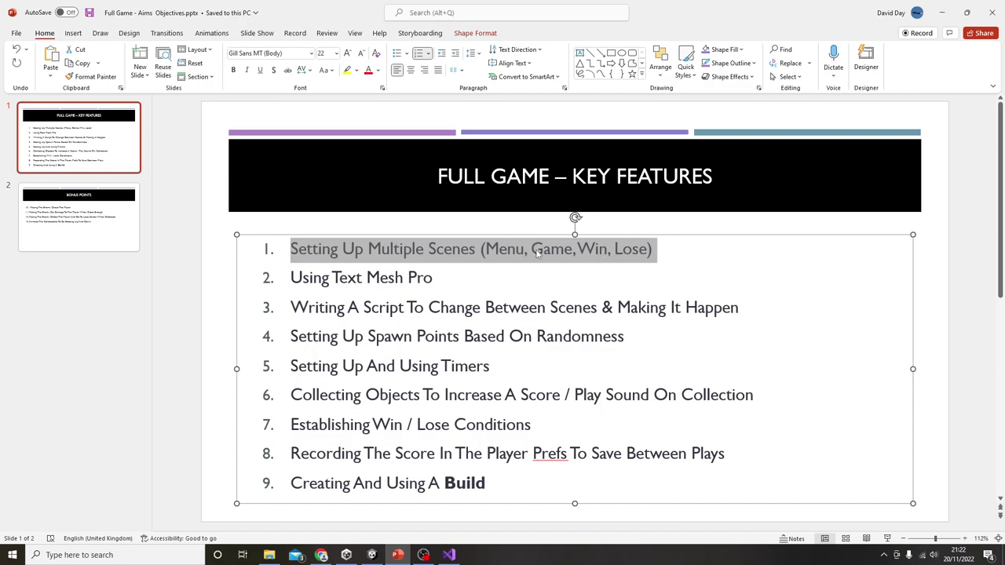
click(564, 249)
double_click(565, 249)
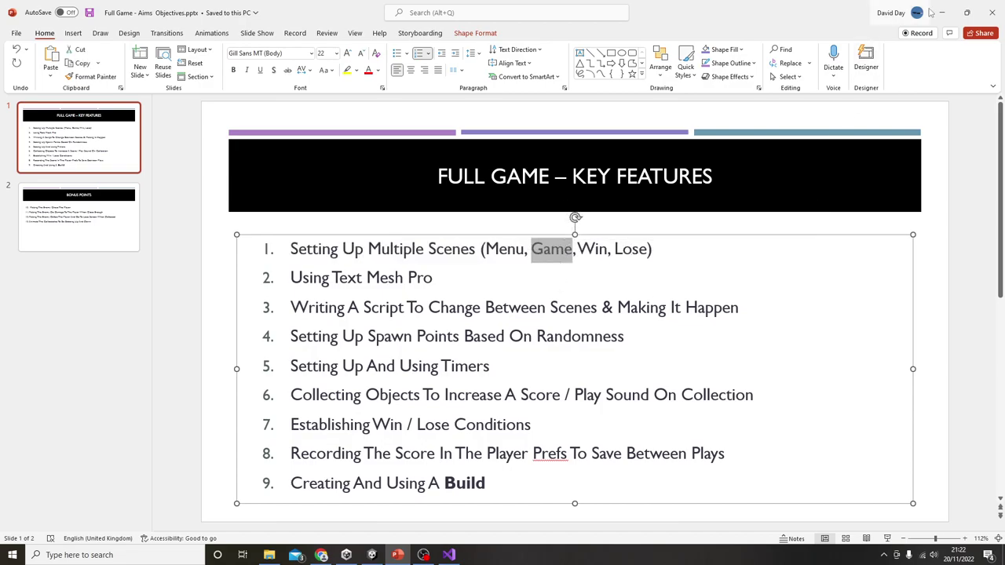
triple_click(426, 276)
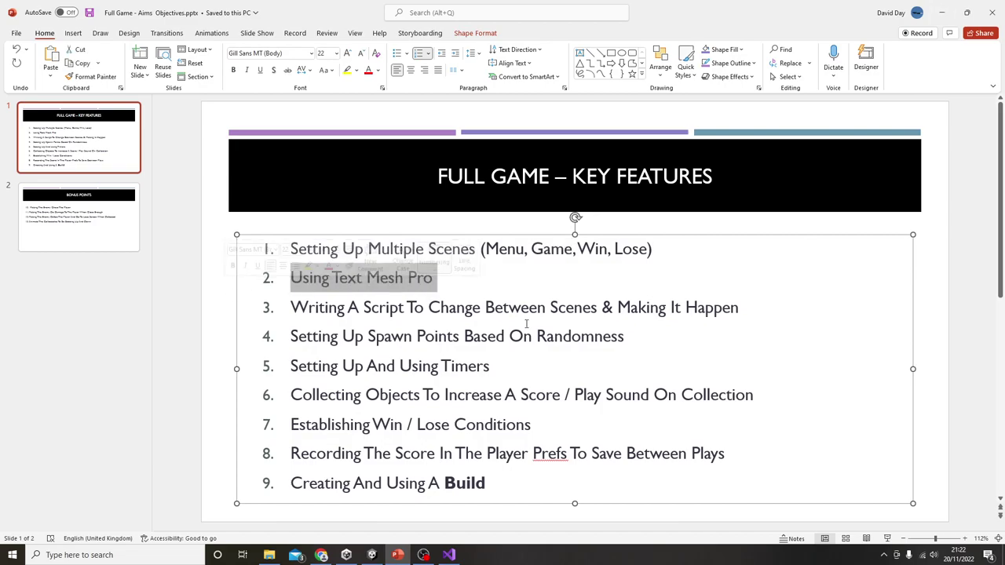
click(942, 12)
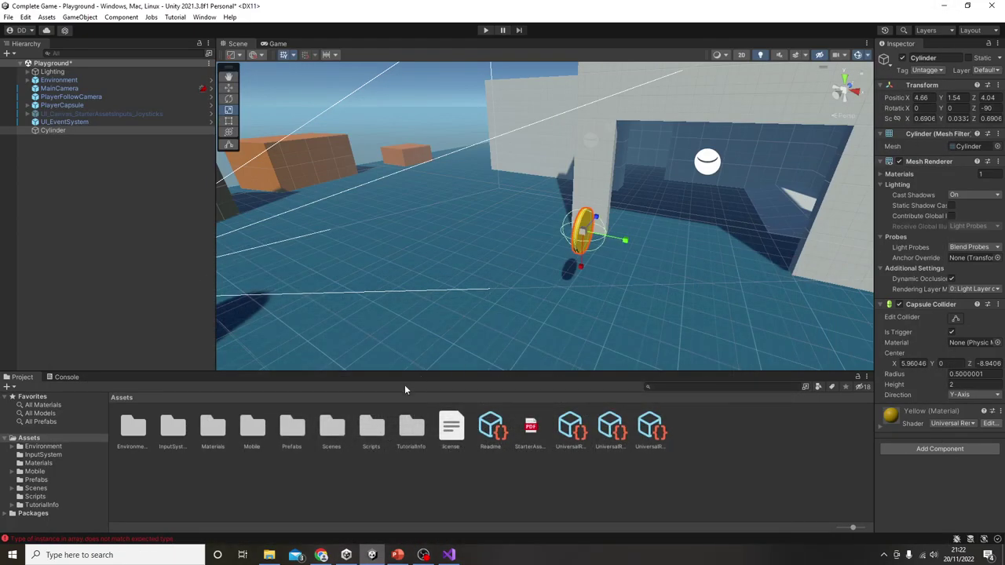
Open the Scenes folder and move the coin cylinder along X to about 6.12, saving the Playground scene.
double_click(332, 430)
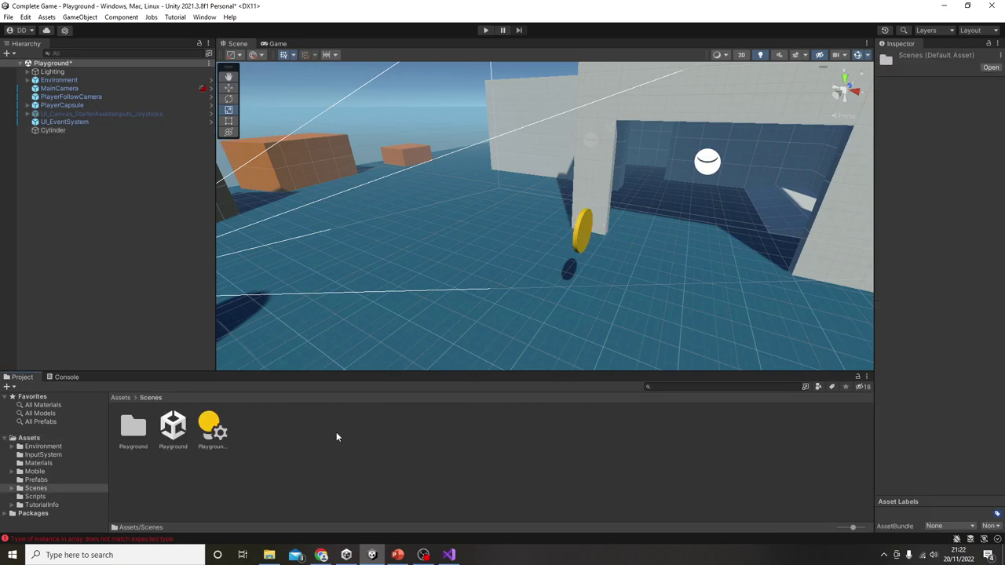
click(175, 428)
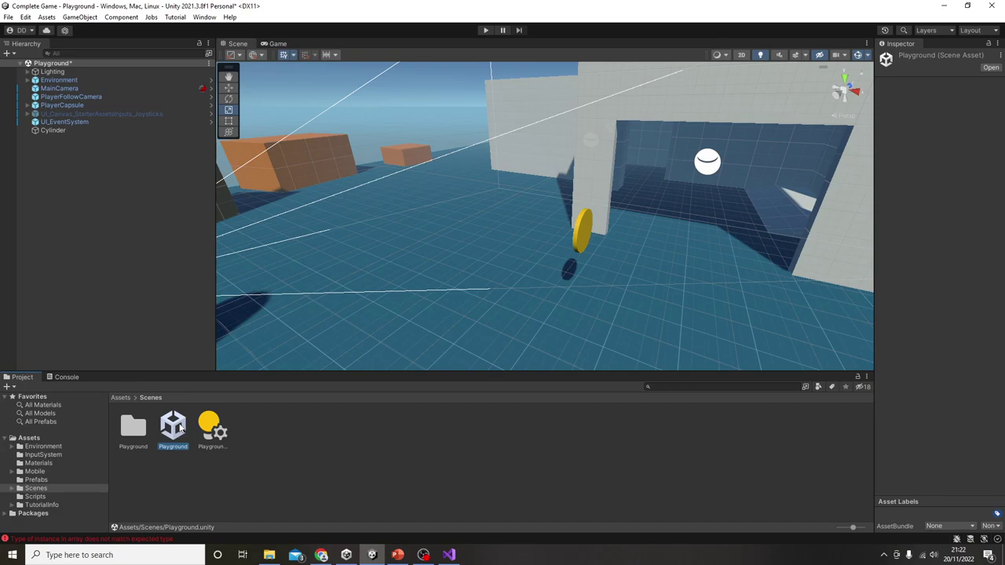
click(583, 240)
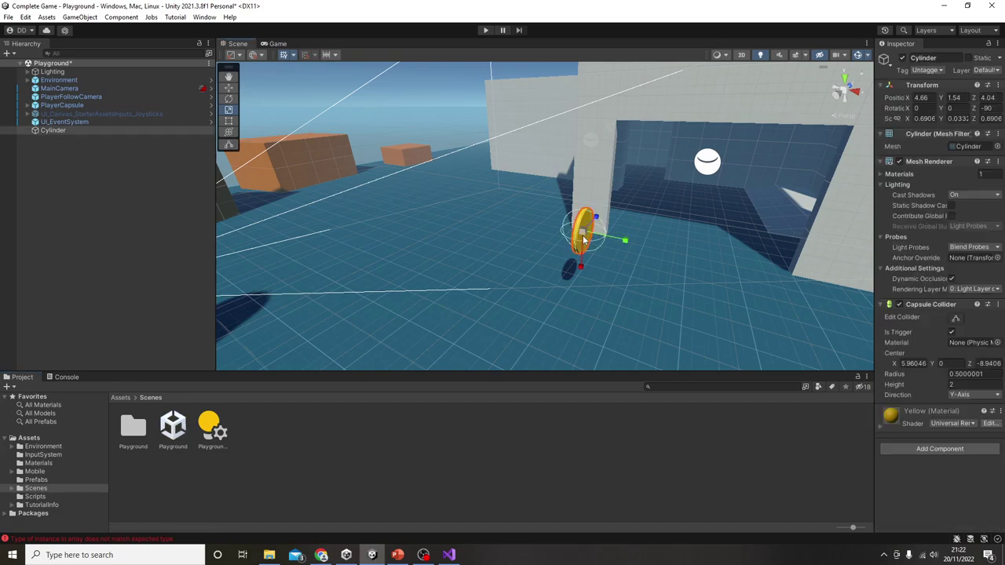
drag(583, 239, 717, 271)
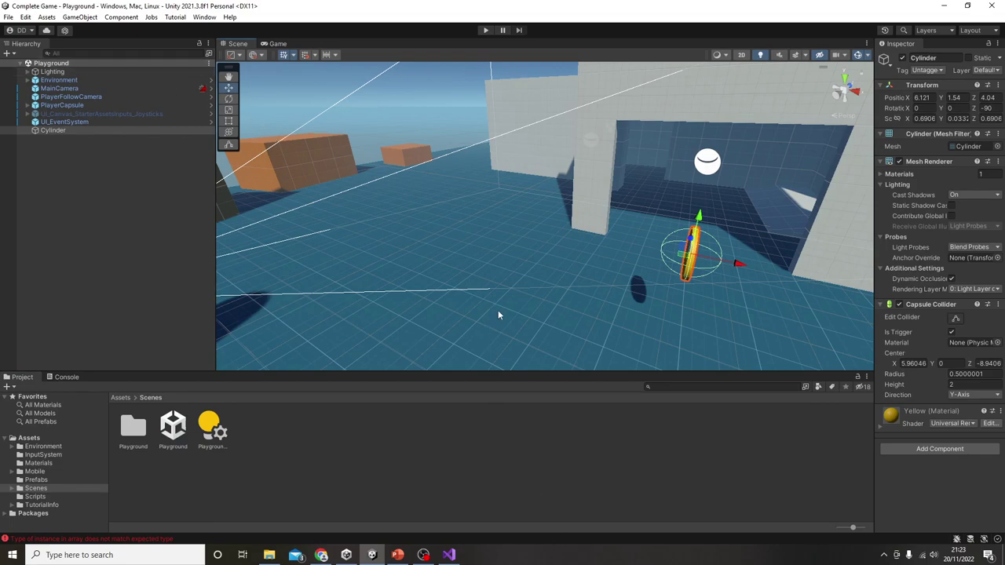
Create a new scene asset named Main in the Scenes folder.
right_click(282, 430)
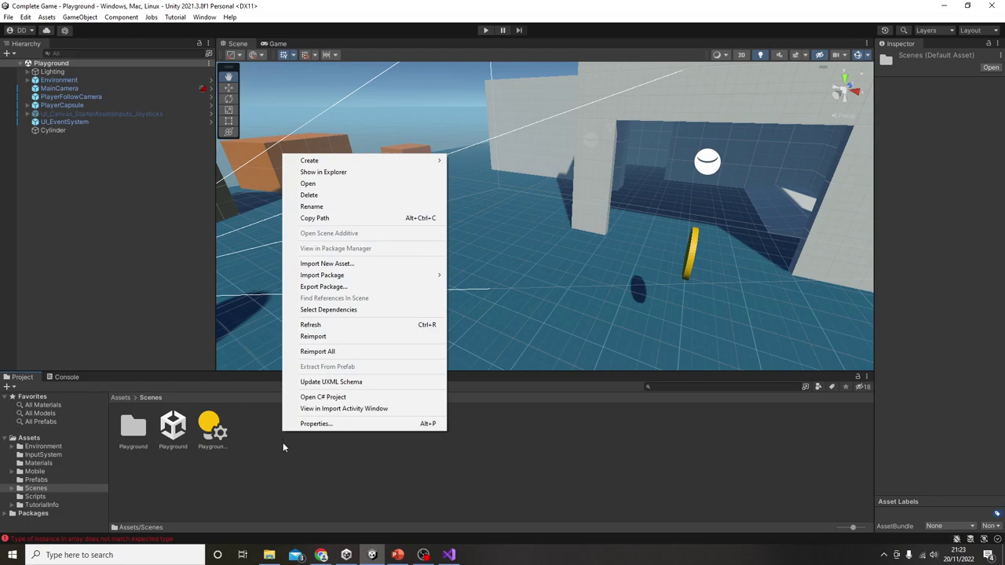
mouse_move(343, 161)
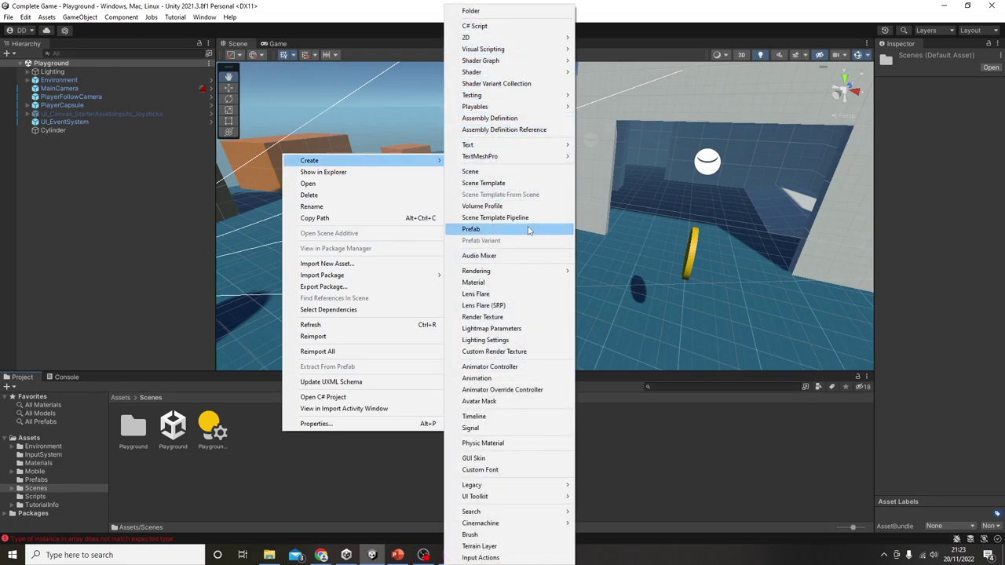
click(479, 172)
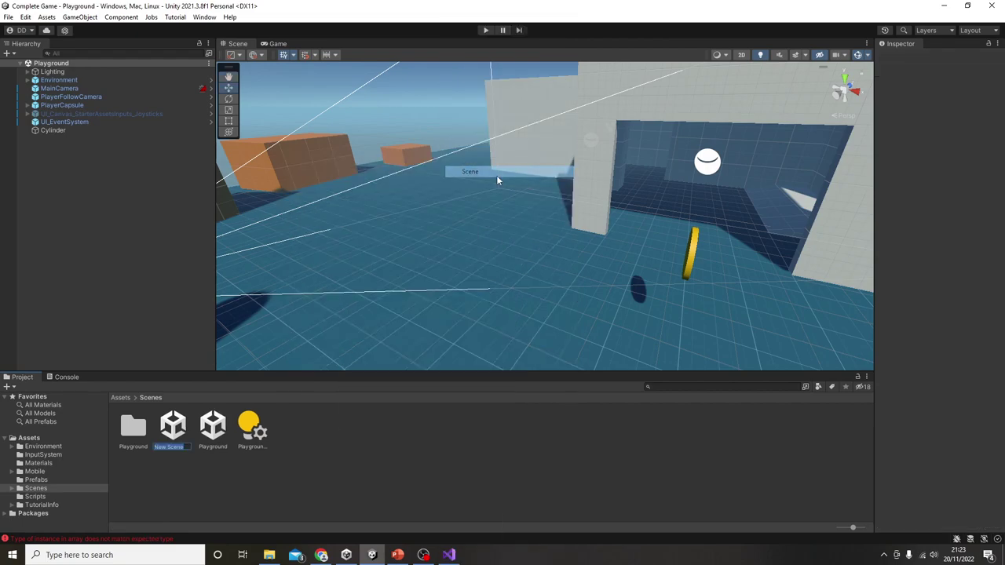
text(Main)
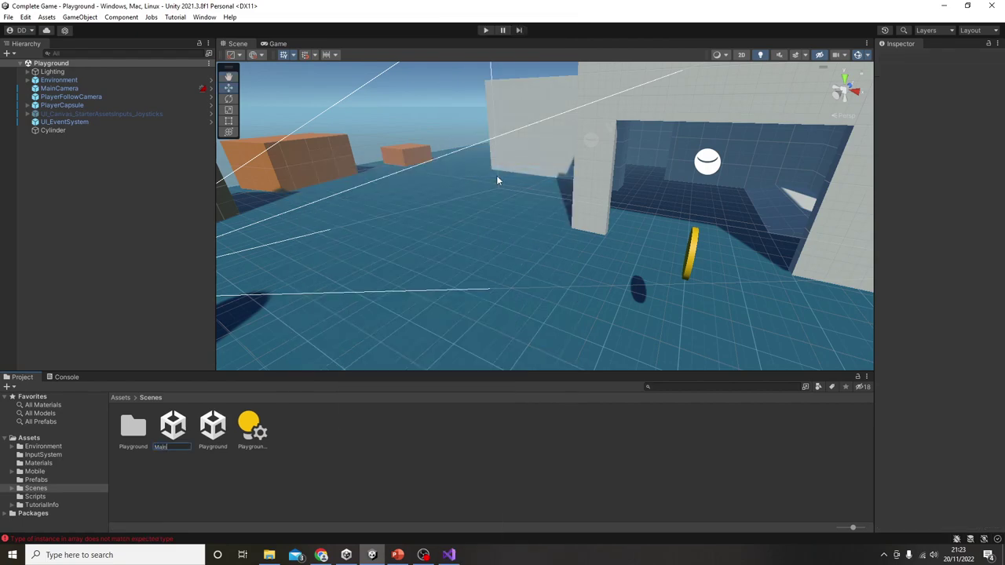
key(Return)
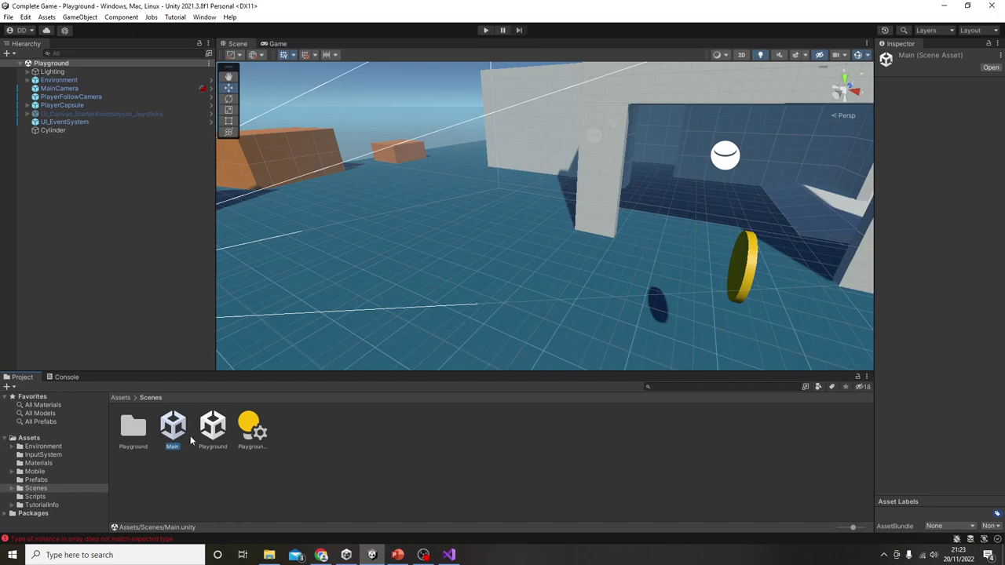
Create a new scene asset named Win in the Scenes folder.
right_click(330, 440)
mouse_move(357, 165)
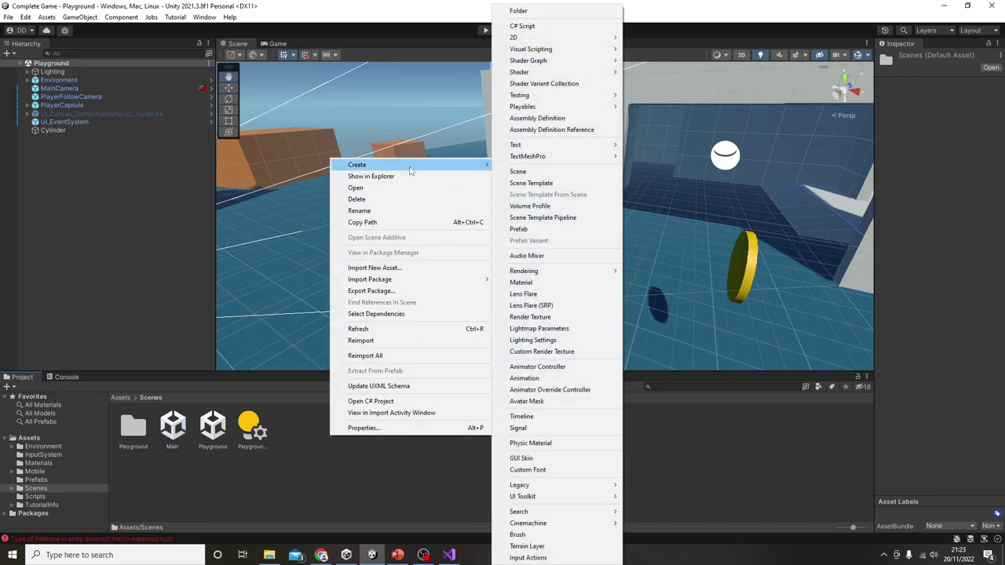
click(525, 171)
text(Win)
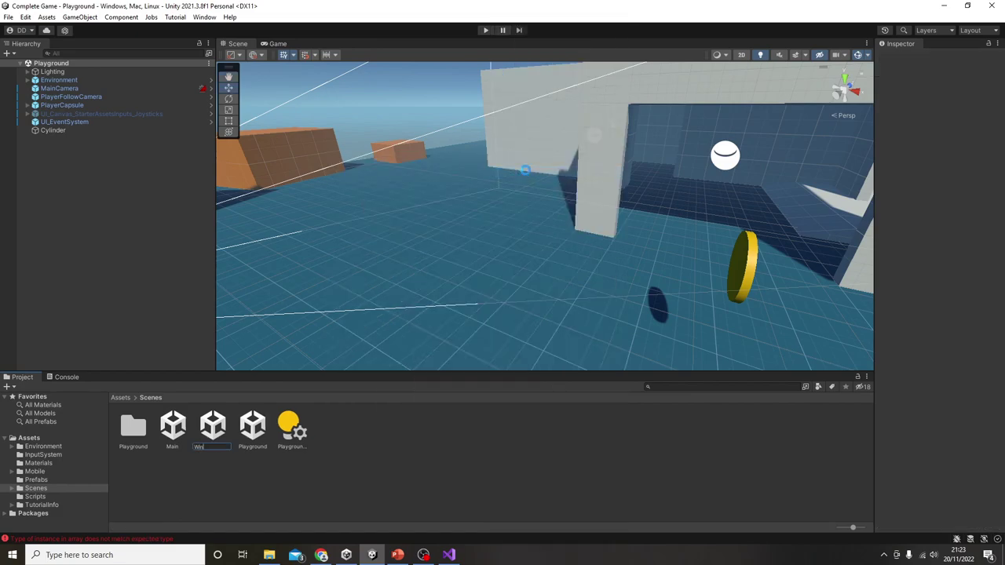
key(Return)
Create a new scene asset named Lose in the Scenes folder.
right_click(388, 462)
mouse_move(492, 193)
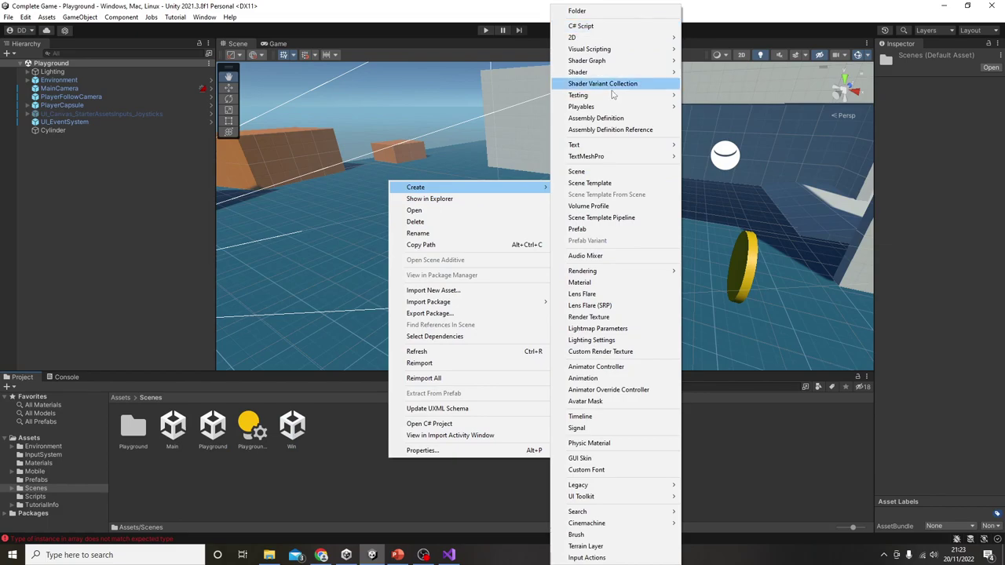
click(605, 171)
text(Lose)
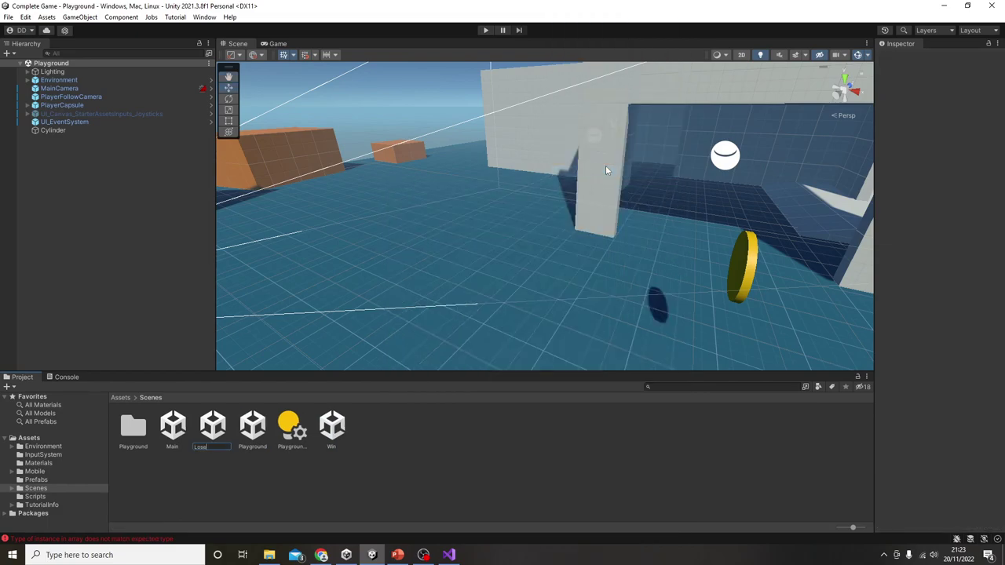
key(Return)
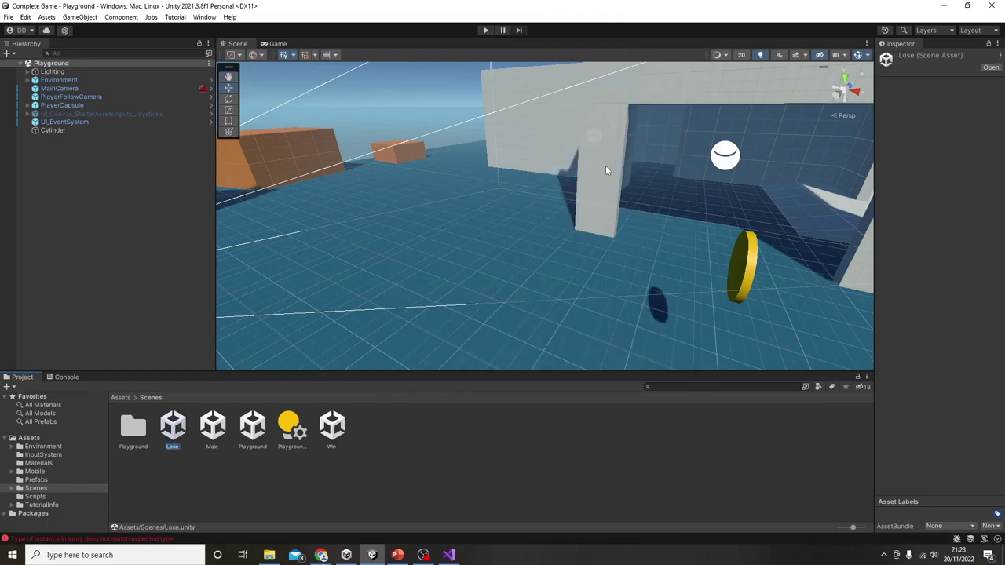
Open the Main scene for editing.
double_click(212, 430)
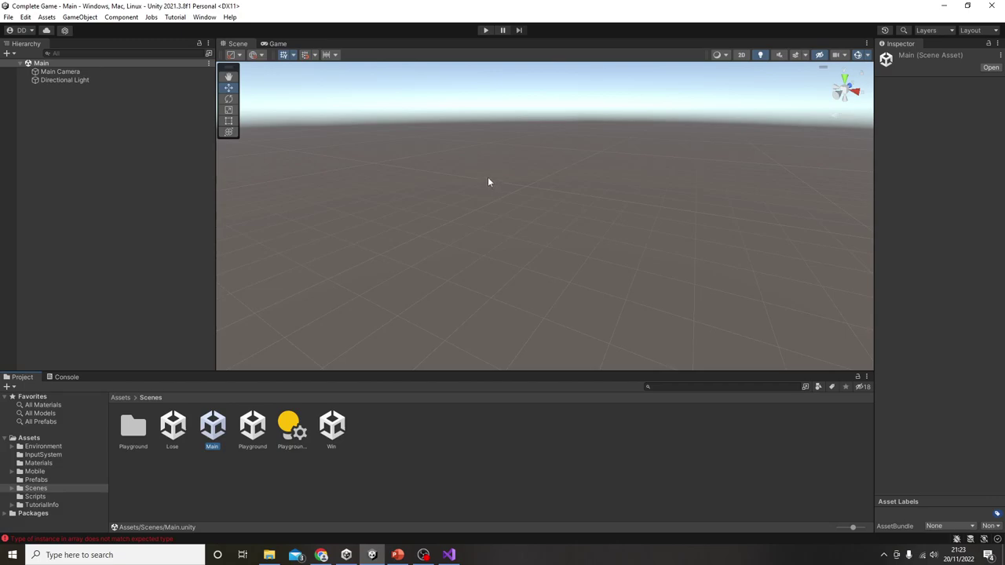
right_drag(453, 212, 393, 188)
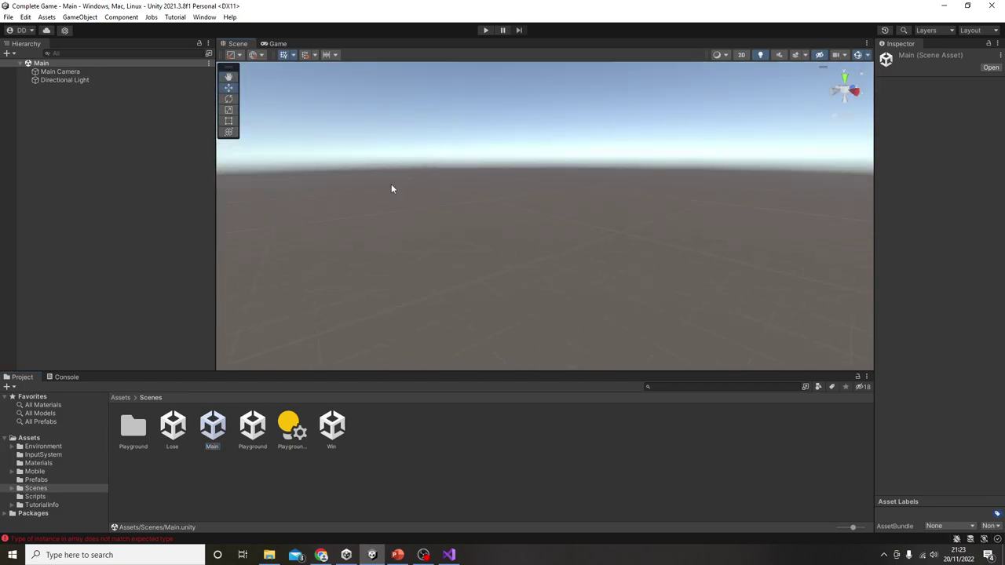
Compare the Playground and Main scenes by opening each in turn, and check the default objects in Main.
double_click(246, 430)
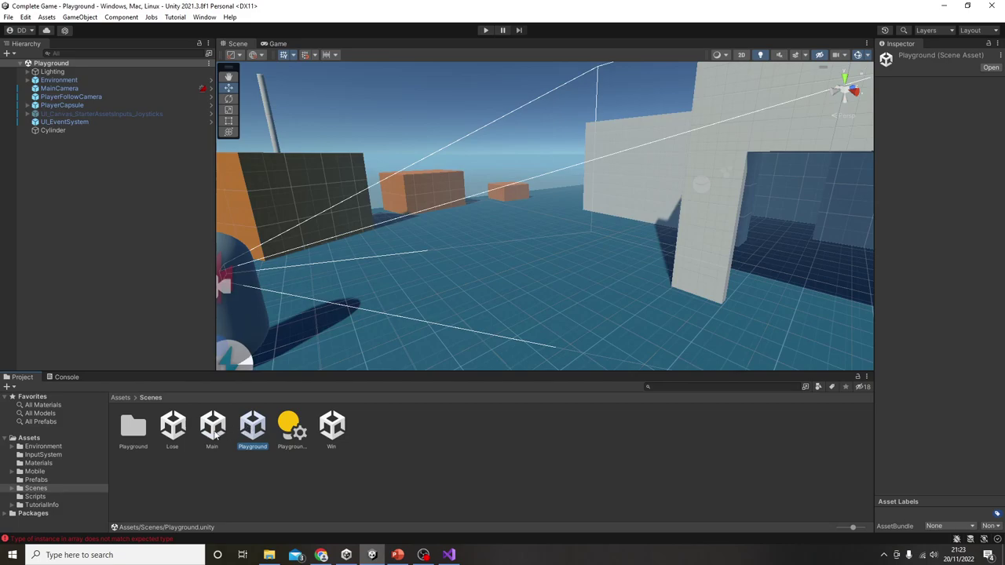
double_click(214, 430)
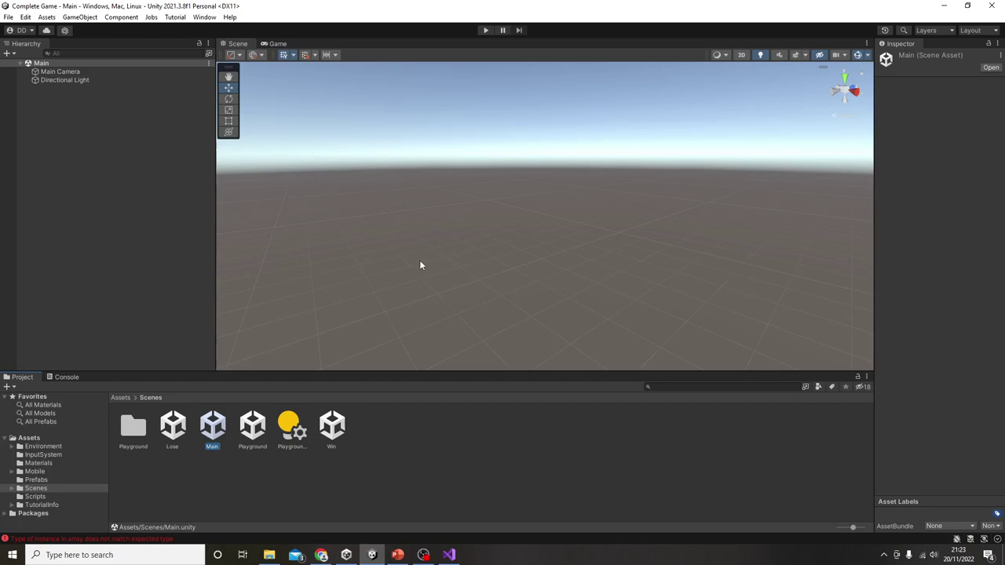
double_click(252, 428)
right_drag(429, 282, 305, 269)
double_click(212, 426)
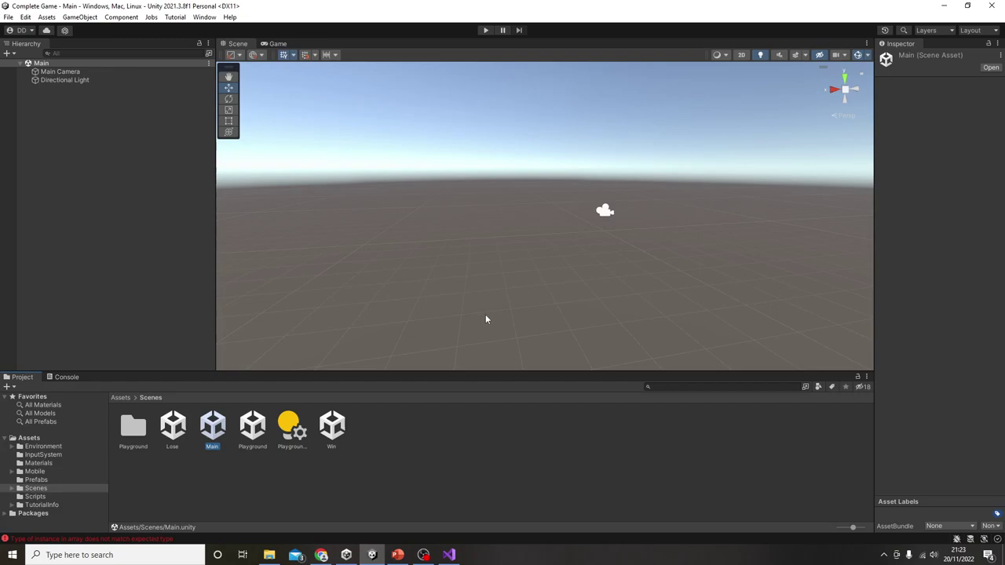
double_click(257, 431)
right_drag(448, 274, 812, 307)
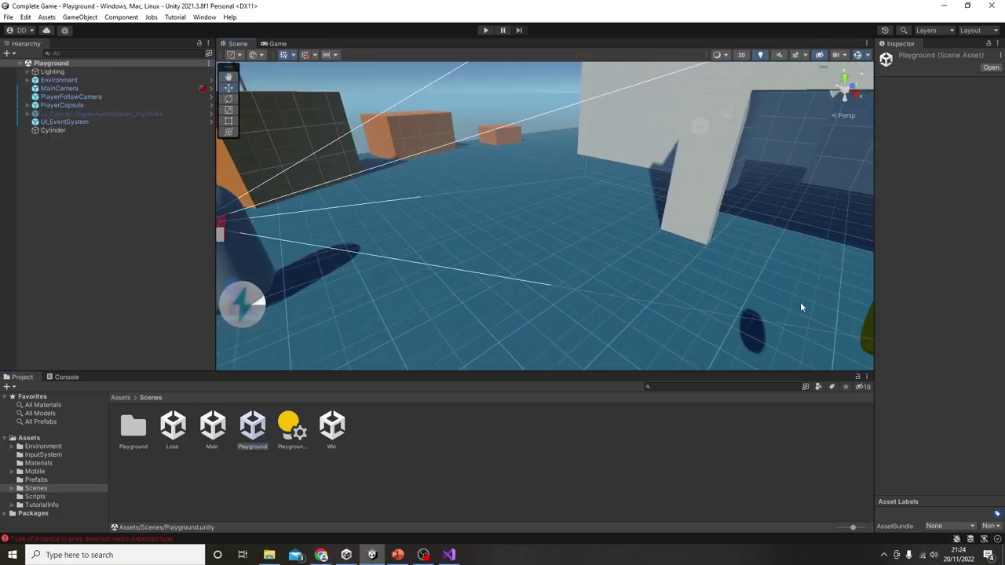
double_click(211, 426)
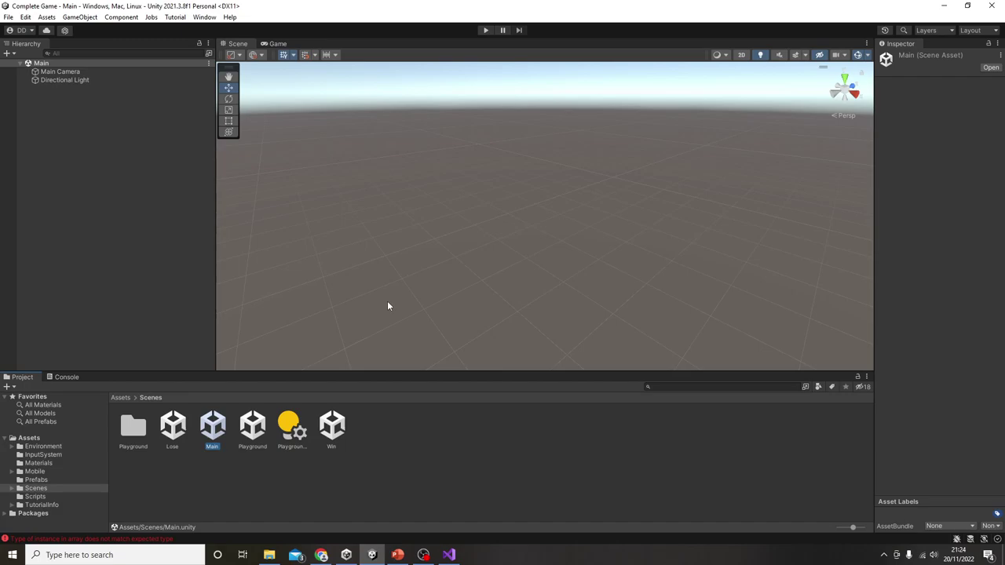
right_drag(403, 270, 778, 271)
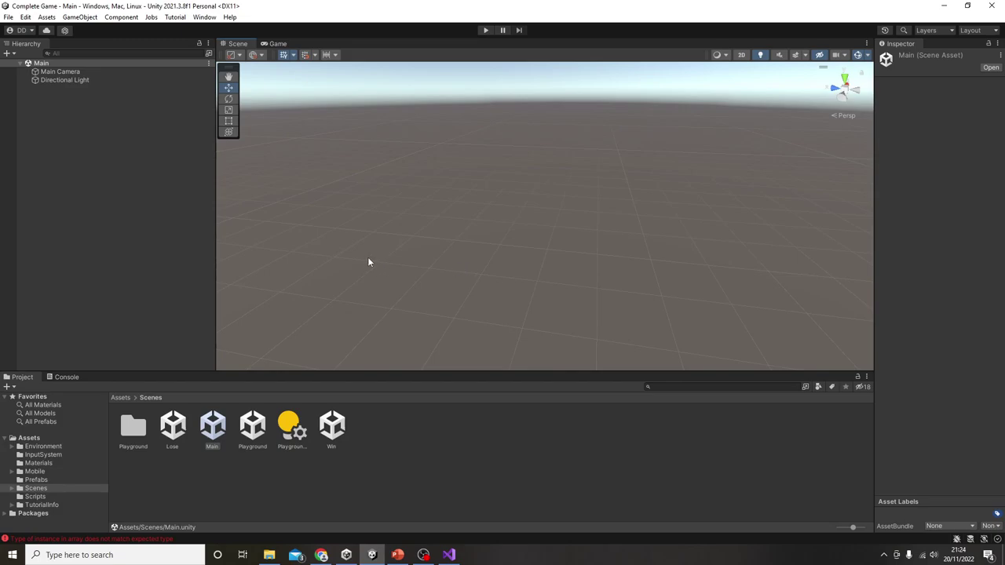
click(90, 72)
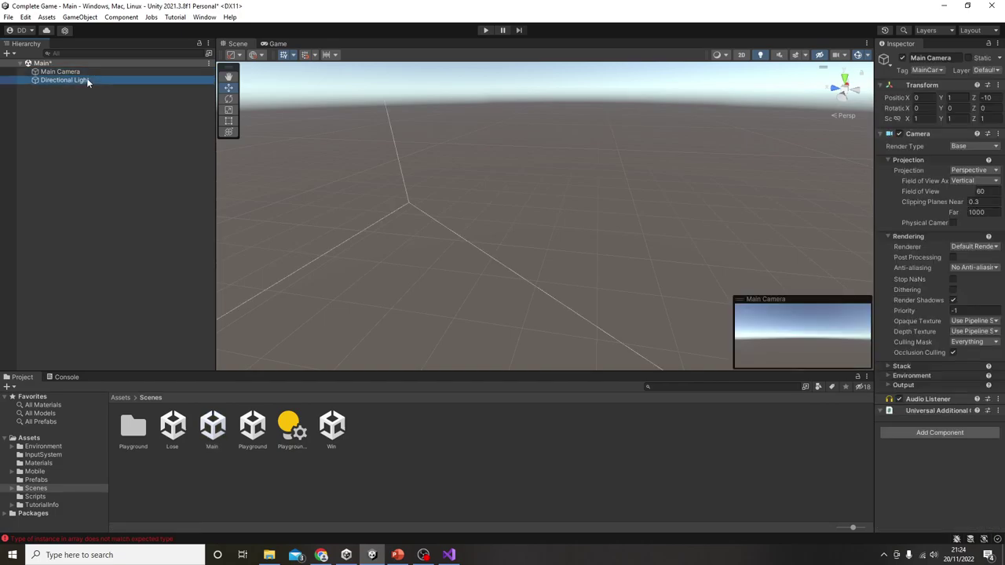
click(117, 143)
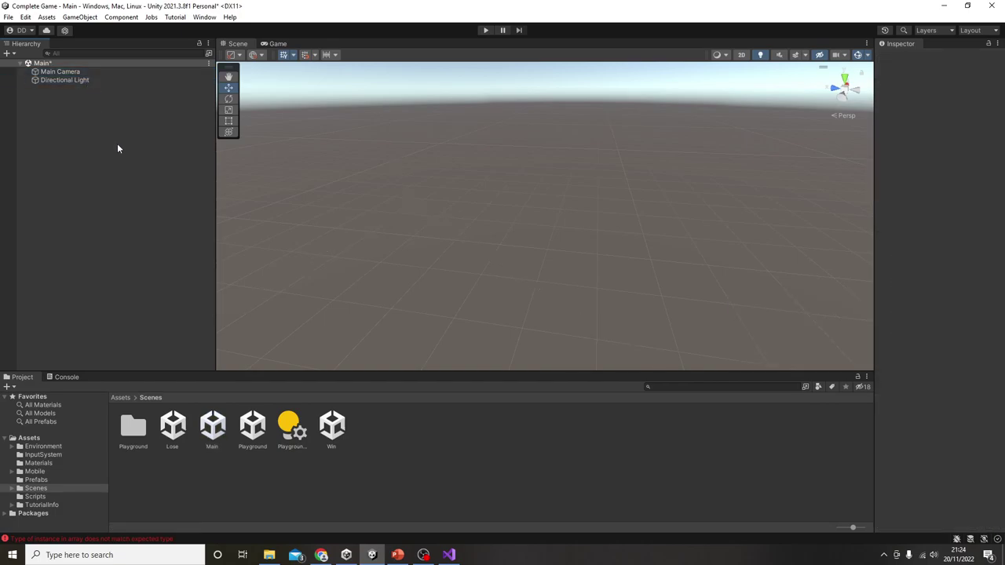
Add a TextMeshPro UI text object to the Main scene and import the TMP Essentials resources.
click(79, 17)
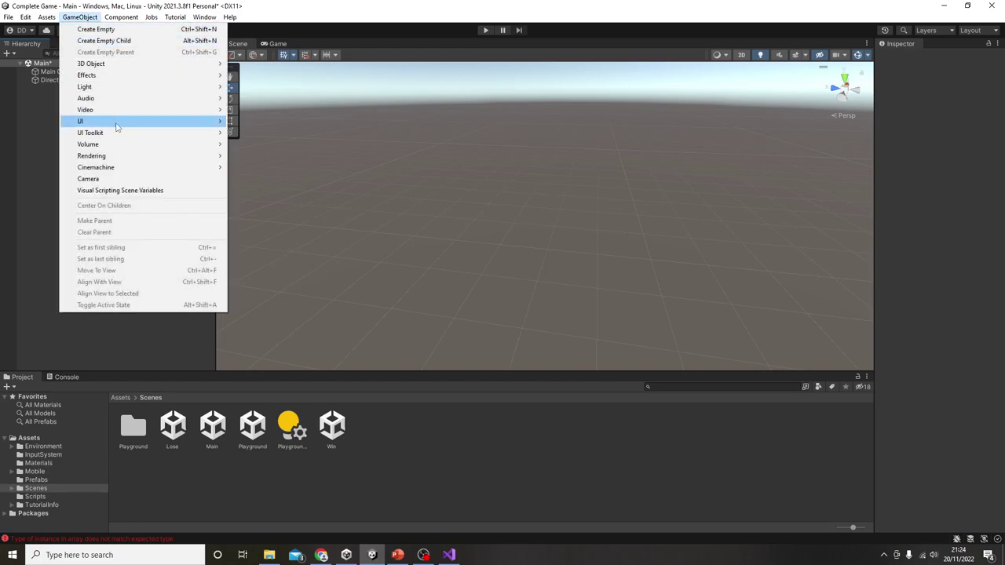
mouse_move(116, 128)
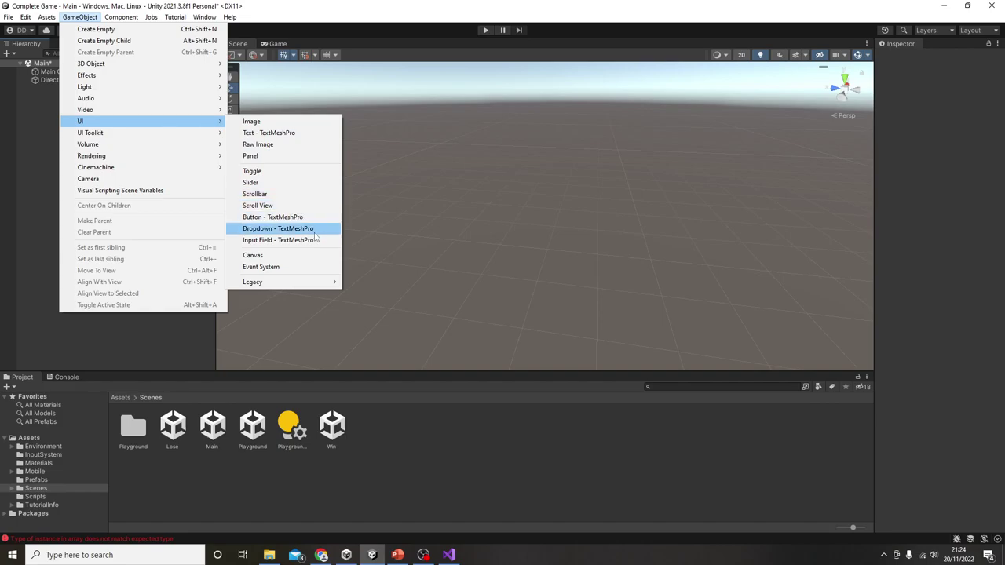
click(321, 134)
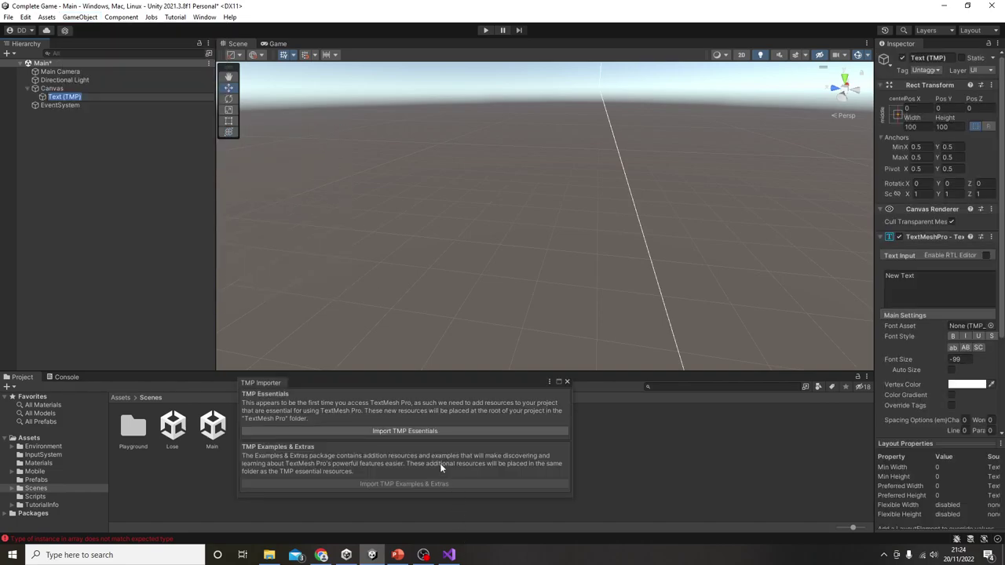
click(402, 431)
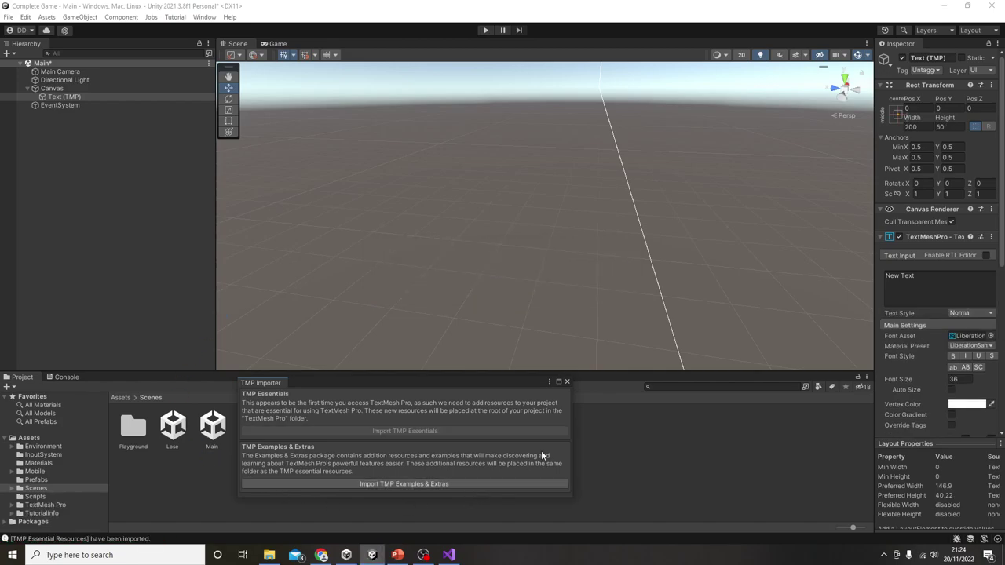
click(567, 382)
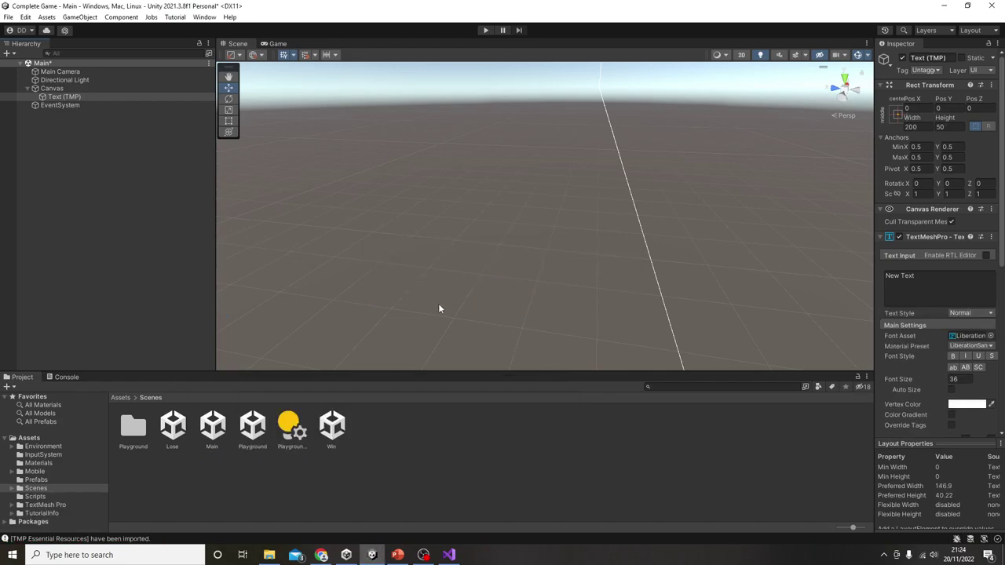
Inspect the new Canvas and EventSystem objects, and frame the Canvas in the 2D scene view.
click(90, 89)
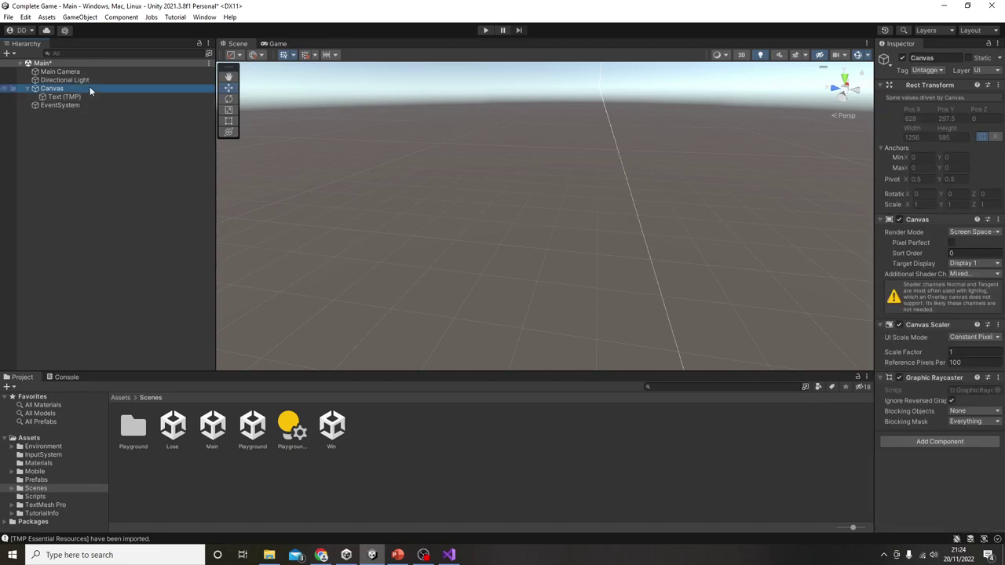
click(97, 106)
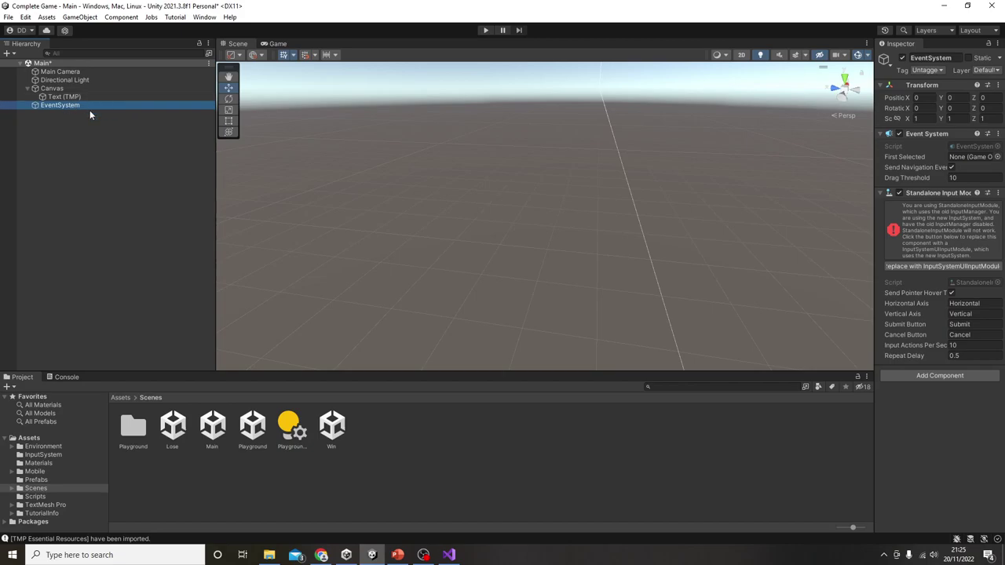
double_click(73, 88)
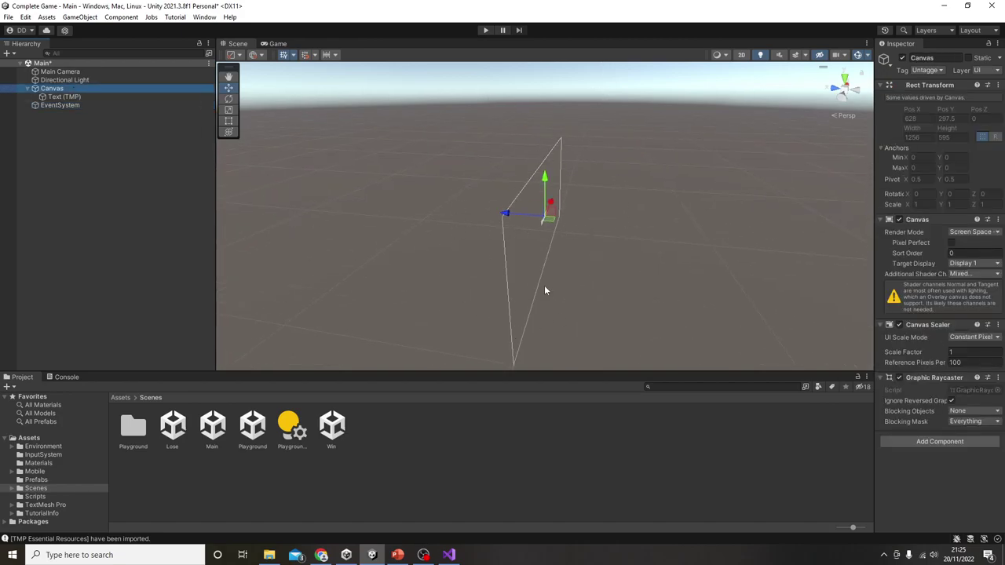
click(742, 56)
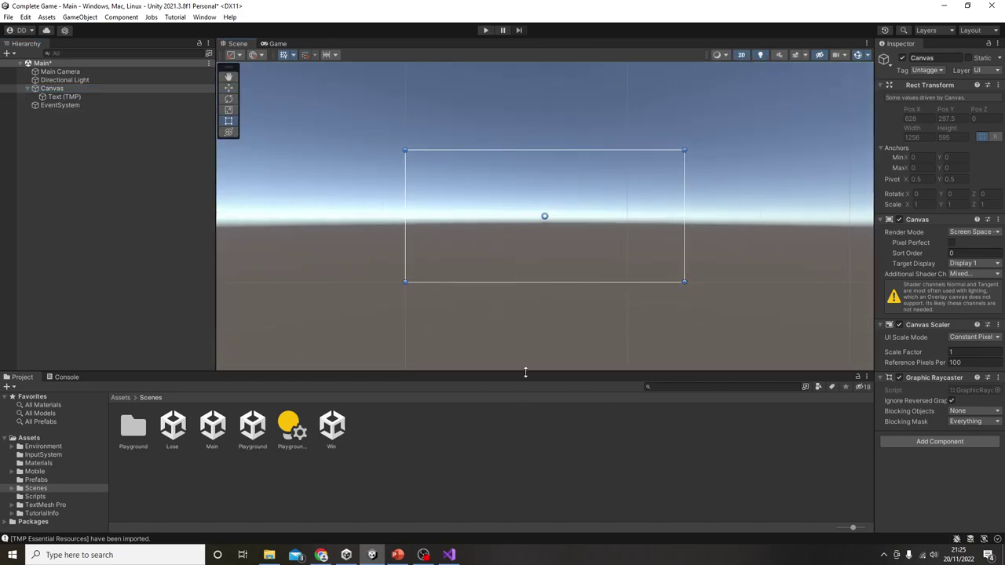
scroll(602, 235, up, 4)
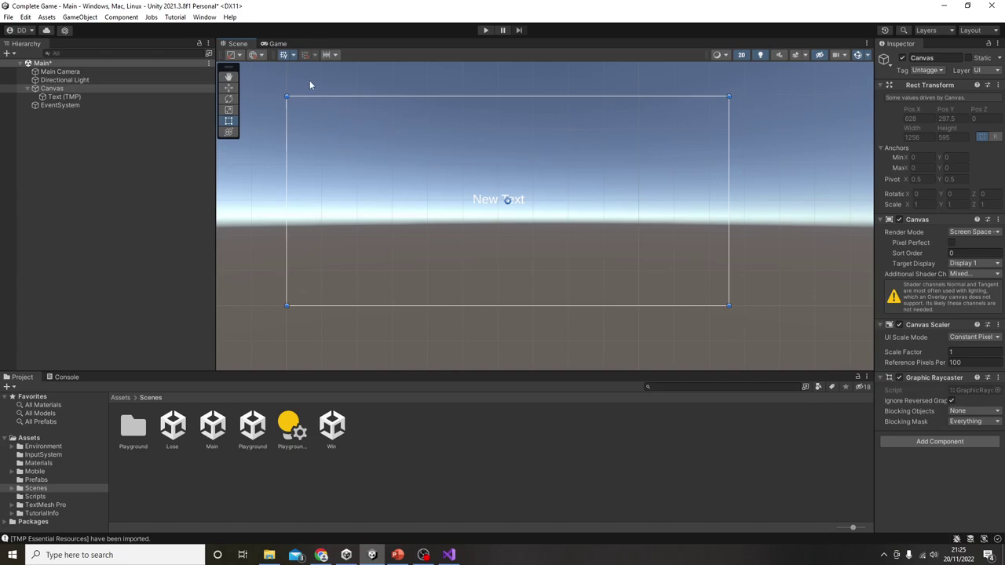
Examine how the Canvas proportions follow the game view by narrowing and widening the view area.
click(279, 44)
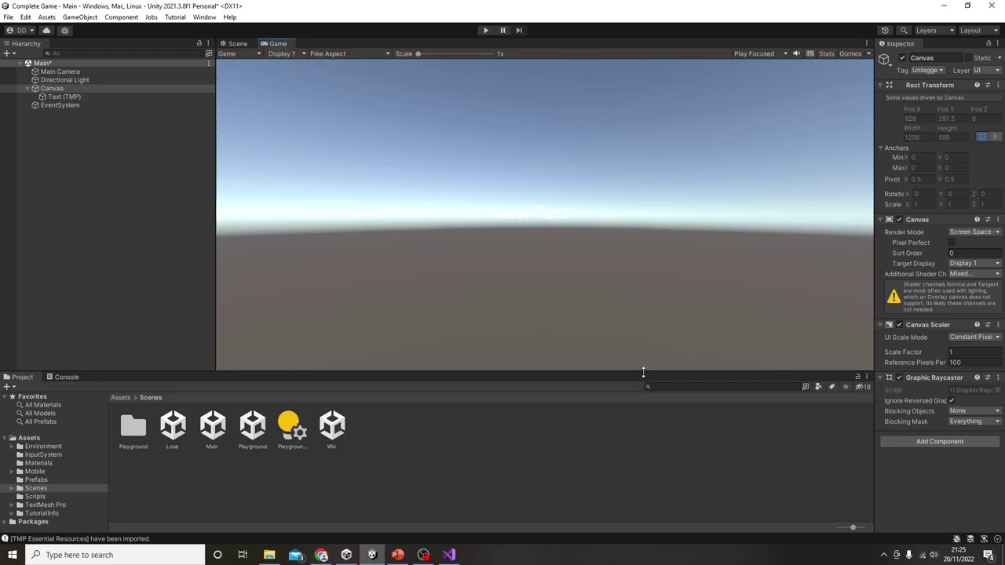
drag(214, 210, 722, 236)
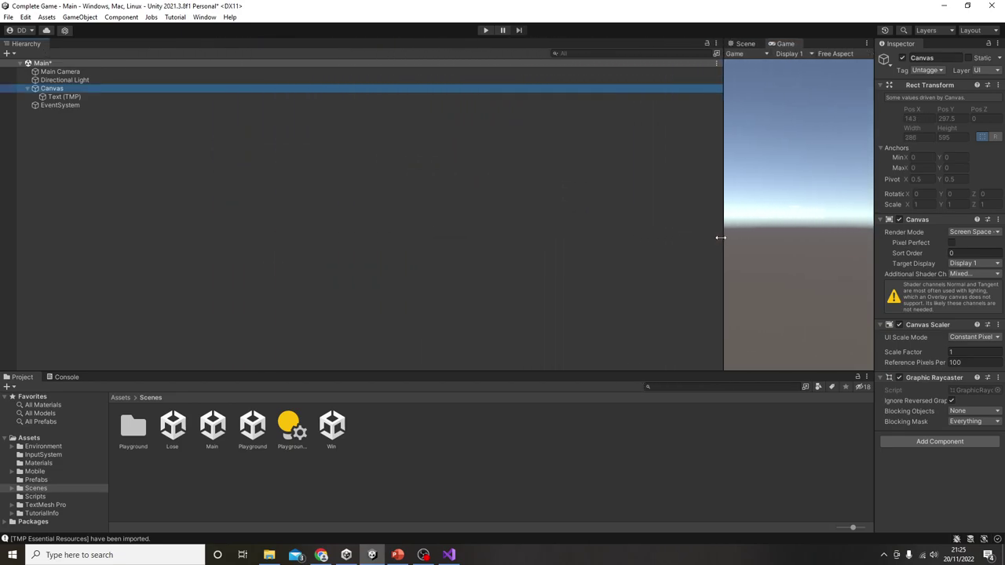
click(746, 44)
middle_drag(769, 250, 830, 230)
scroll(812, 274, up, 3)
middle_drag(812, 274, 809, 314)
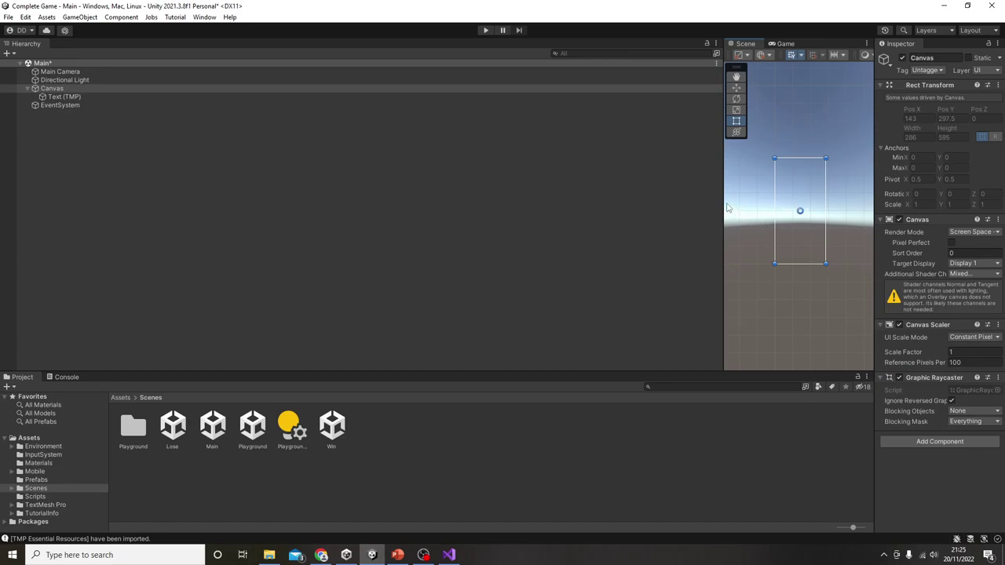
drag(725, 202, 167, 203)
middle_drag(628, 228, 424, 214)
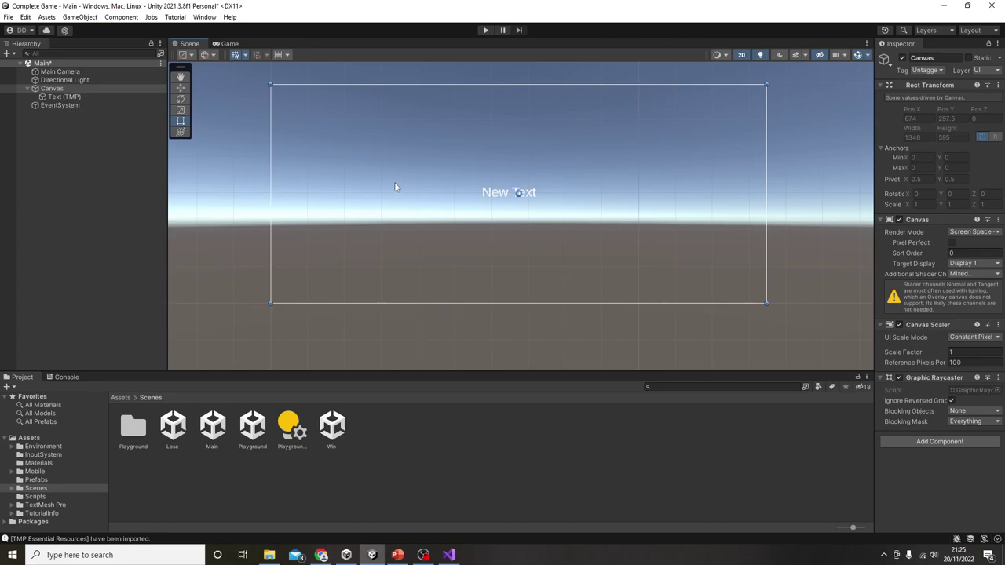
Set the game view resolution to Full HD (1920x1080) and return to the framed Canvas in the scene view.
click(228, 44)
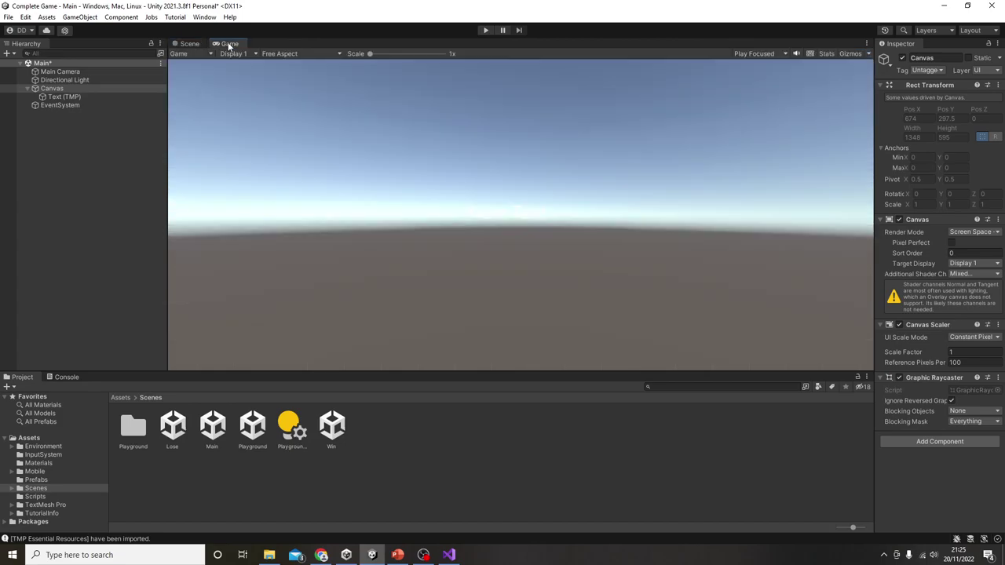
click(302, 57)
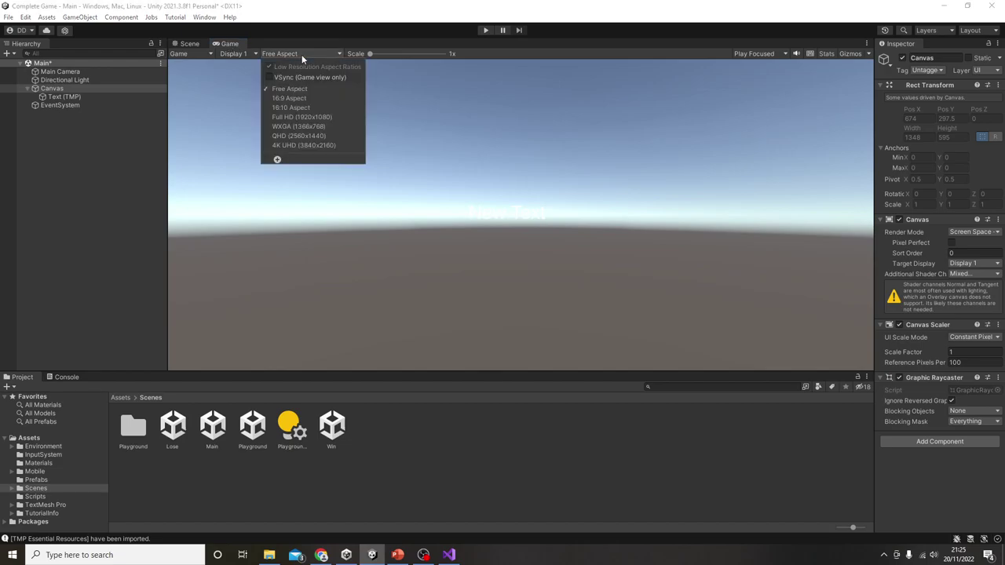
click(333, 116)
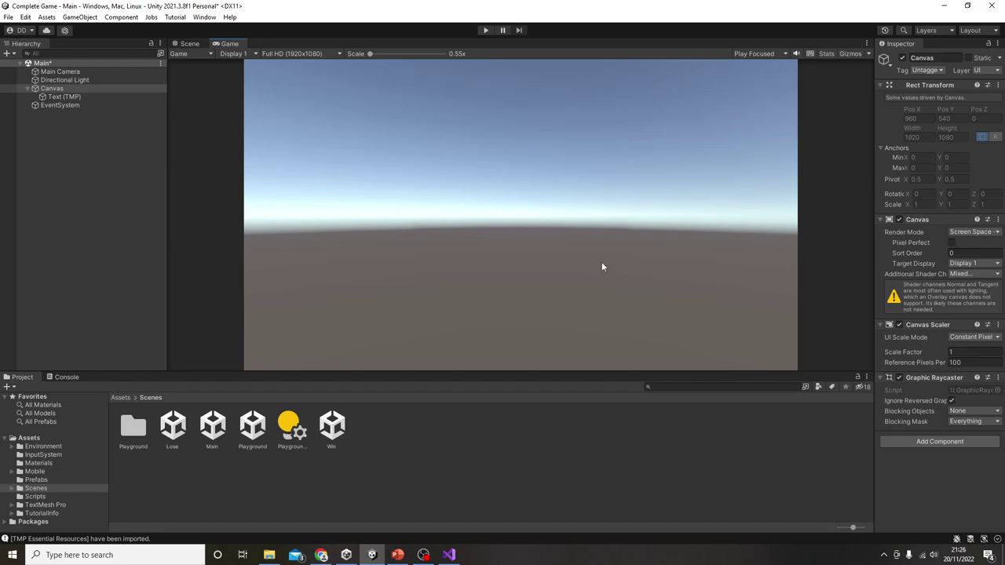
click(191, 44)
scroll(375, 197, down, 5)
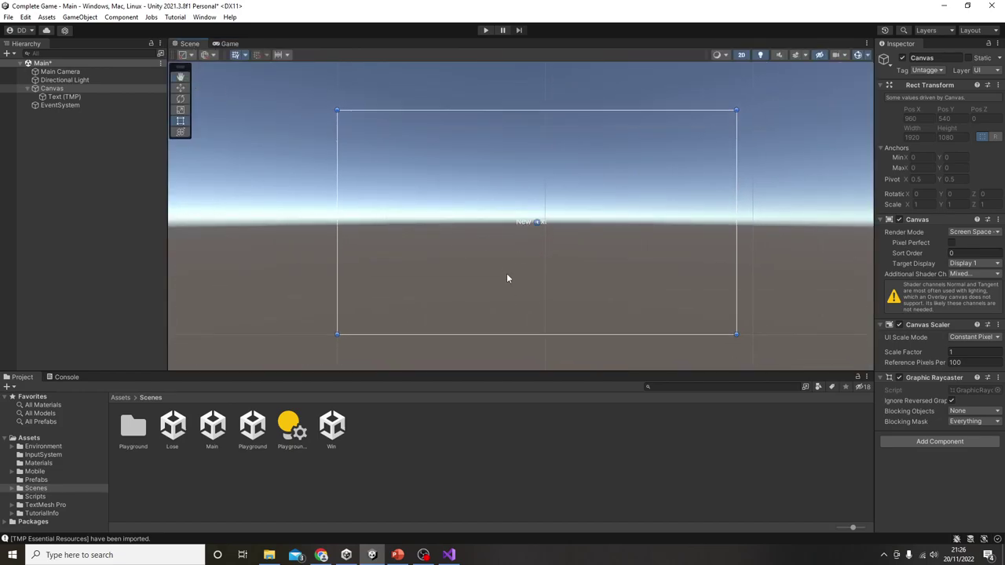
scroll(502, 275, up, 2)
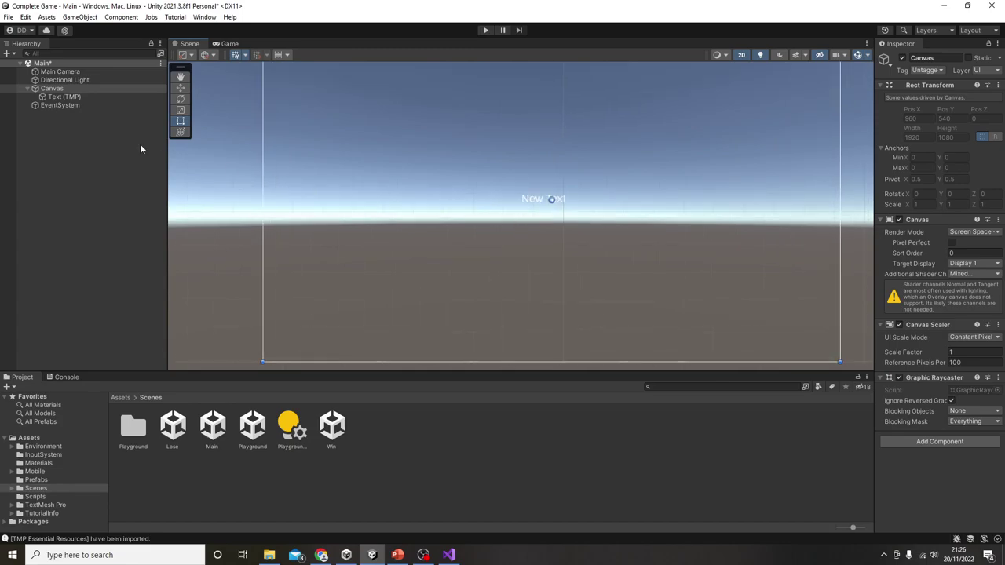
Enlarge the text object's rectangle to about 752 by 243 and place it above the Canvas centre.
click(62, 96)
scroll(564, 290, down, 1)
scroll(564, 291, down, 1)
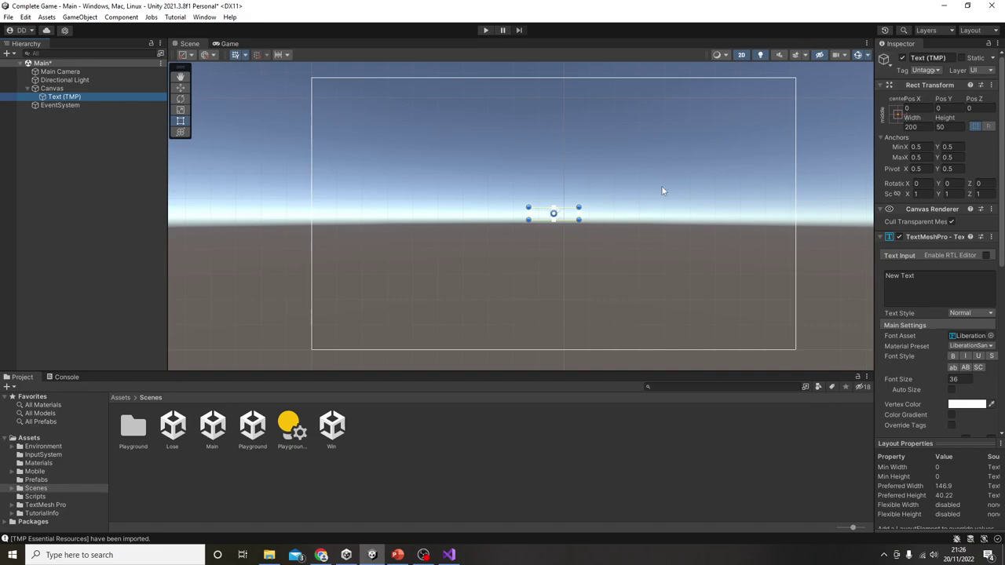
click(534, 217)
drag(535, 217, 528, 182)
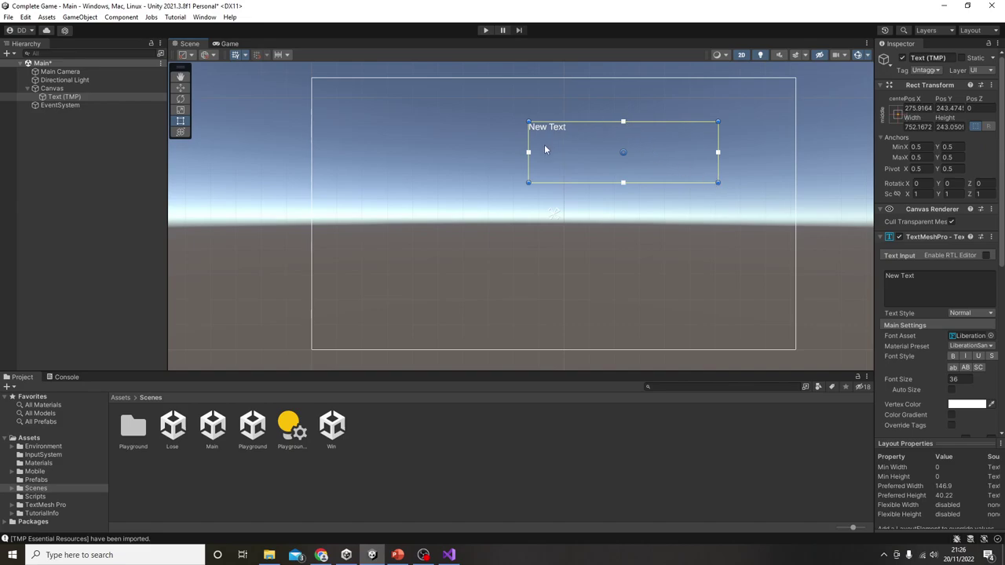
Resize the text rectangle to about 800 by 332 and centre it in the Canvas's upper half at X 0, Y 305.
drag(718, 154, 689, 169)
key(ctrl+z)
drag(717, 182, 696, 207)
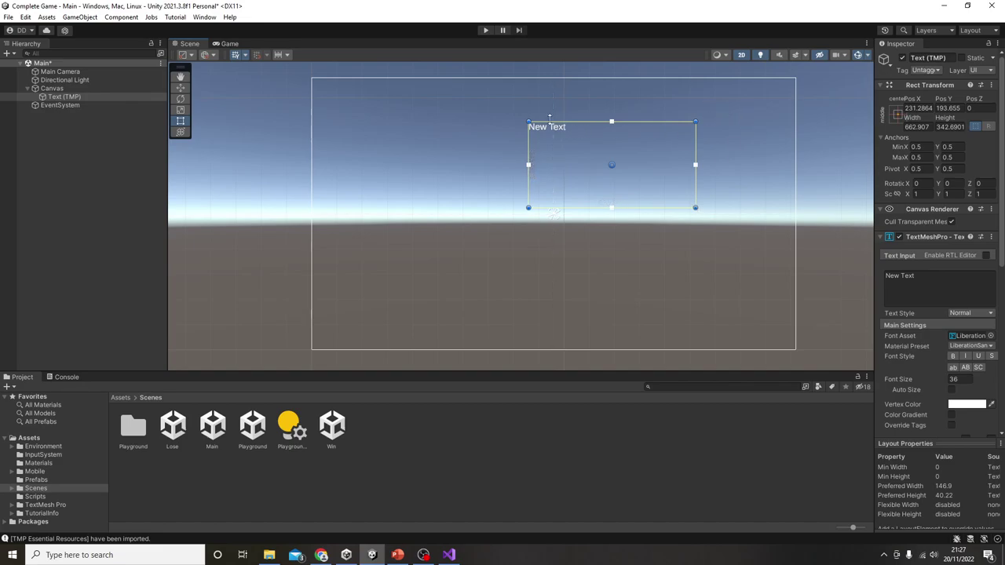
drag(528, 122, 494, 124)
mouse_move(595, 124)
mouse_down()
mouse_move(595, 153)
mouse_move(594, 123)
mouse_up()
key(ctrl+z)
key(ctrl+y)
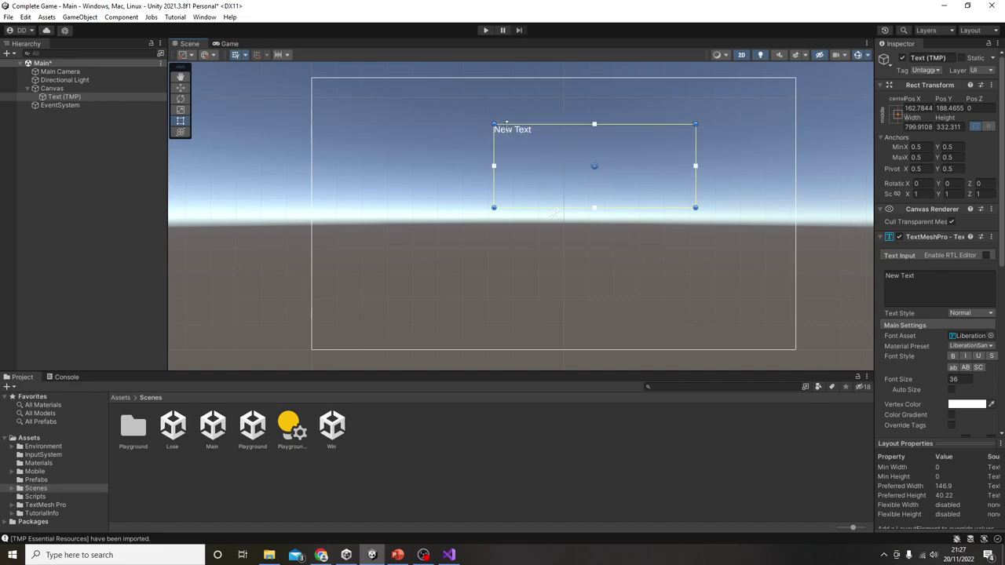
drag(547, 162, 511, 129)
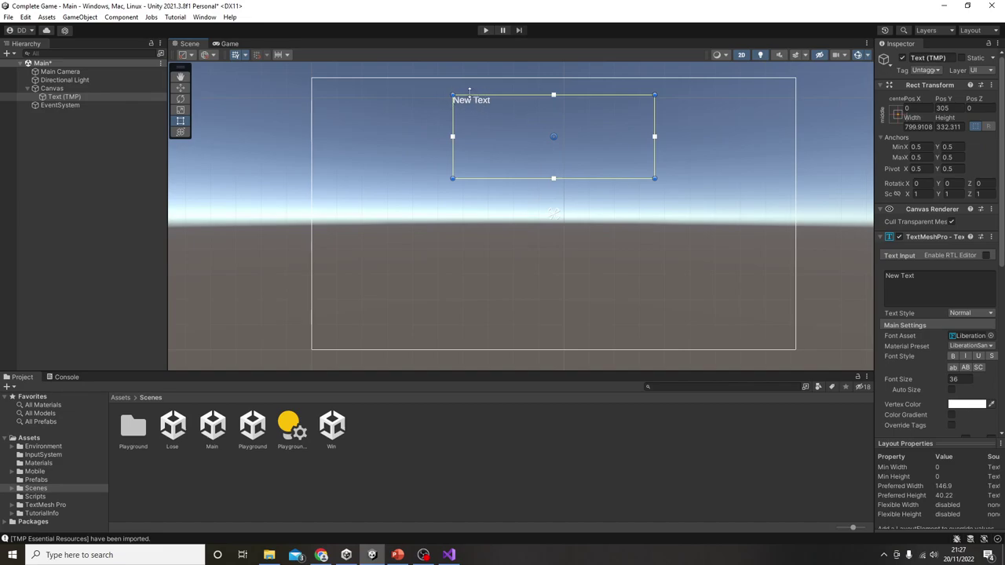
Change the text to "When Duty Calls" and increase its font size to about 145.
click(947, 277)
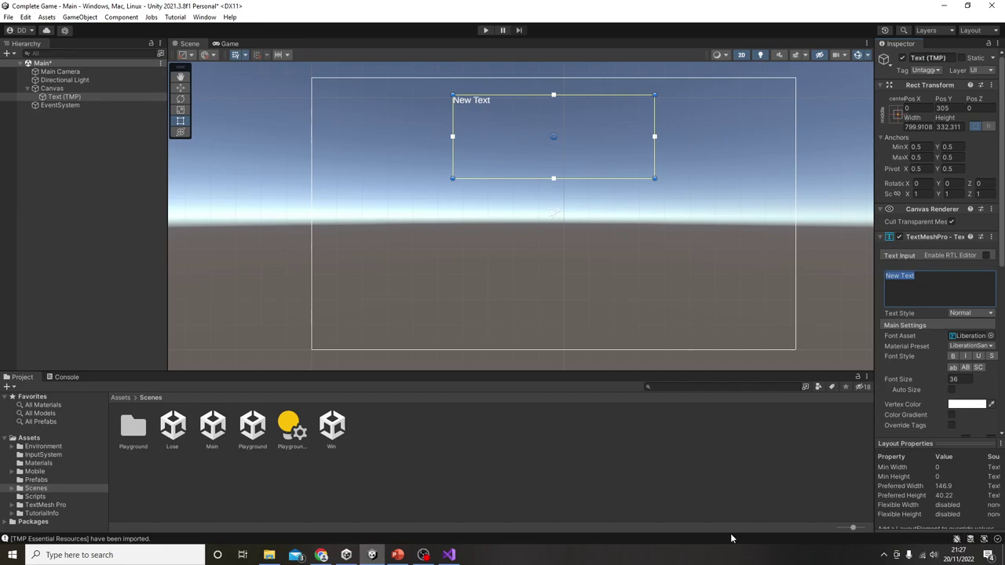
text(When Duty Calls)
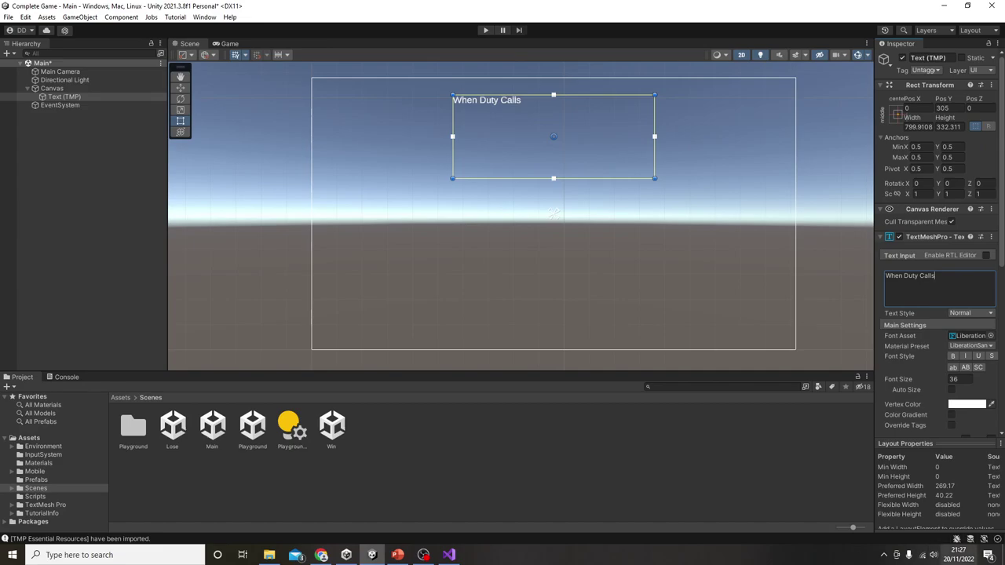
drag(904, 383, 815, 553)
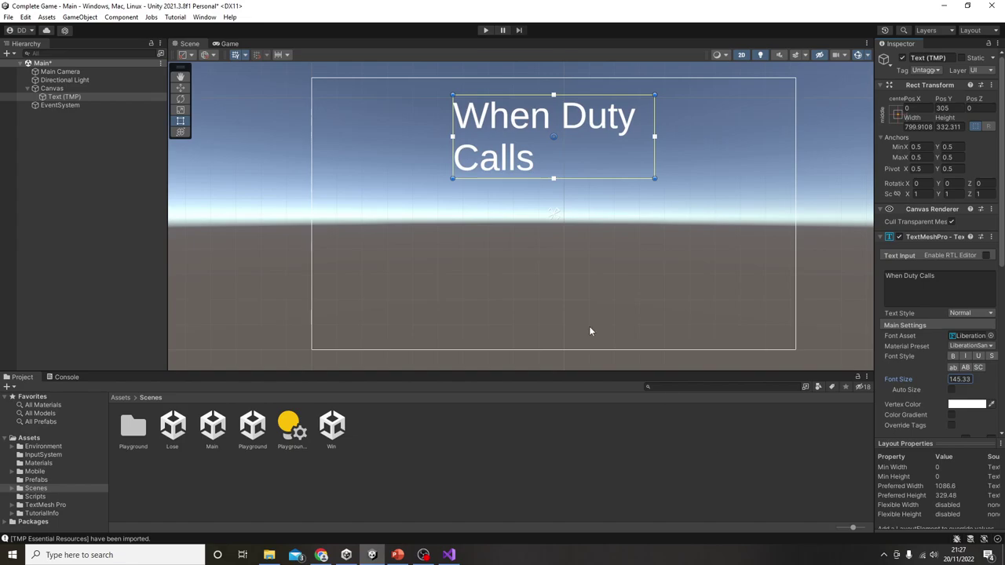
Enlarge the title's text rectangle to about 1068 by 395 and centre the text horizontally within it.
drag(452, 178, 384, 193)
drag(468, 178, 506, 181)
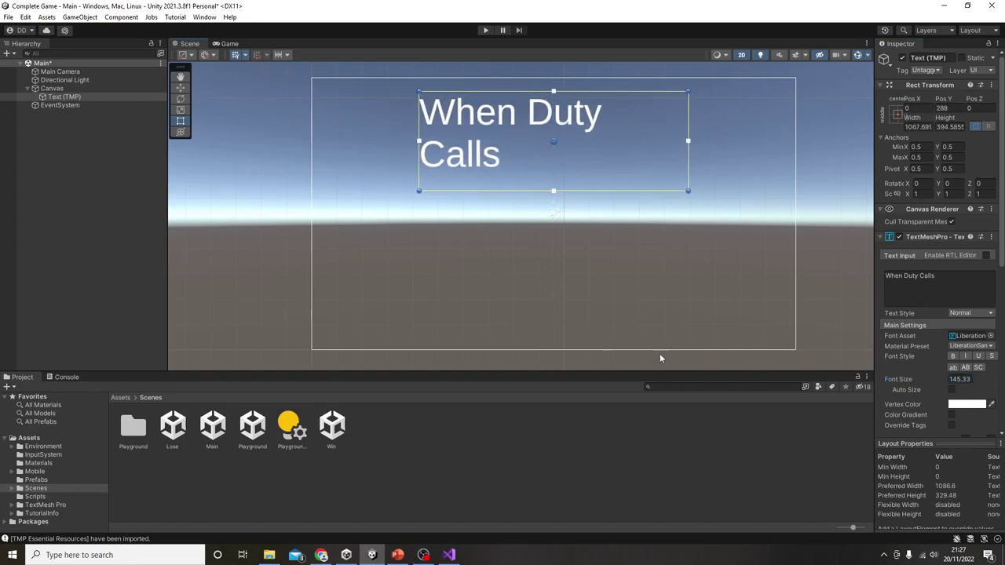
scroll(987, 383, down, 2)
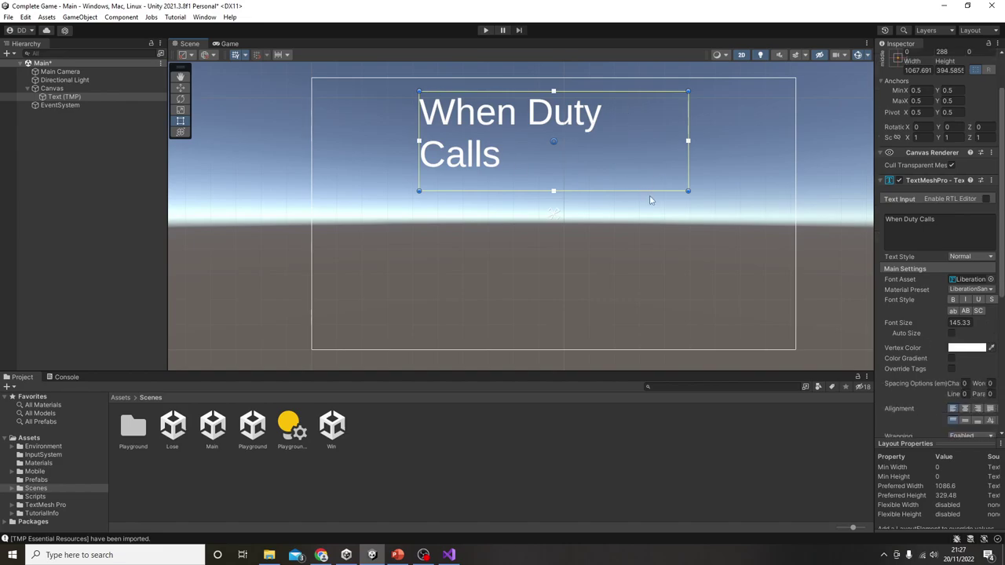
click(965, 408)
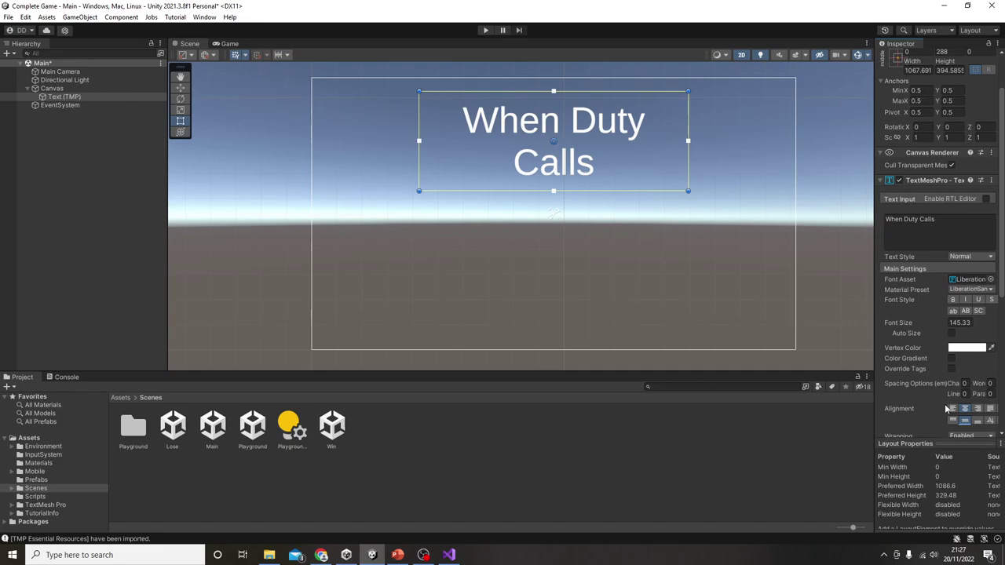
Set the title text's vertex color to bright green, hex 1FFF59.
click(966, 347)
click(911, 400)
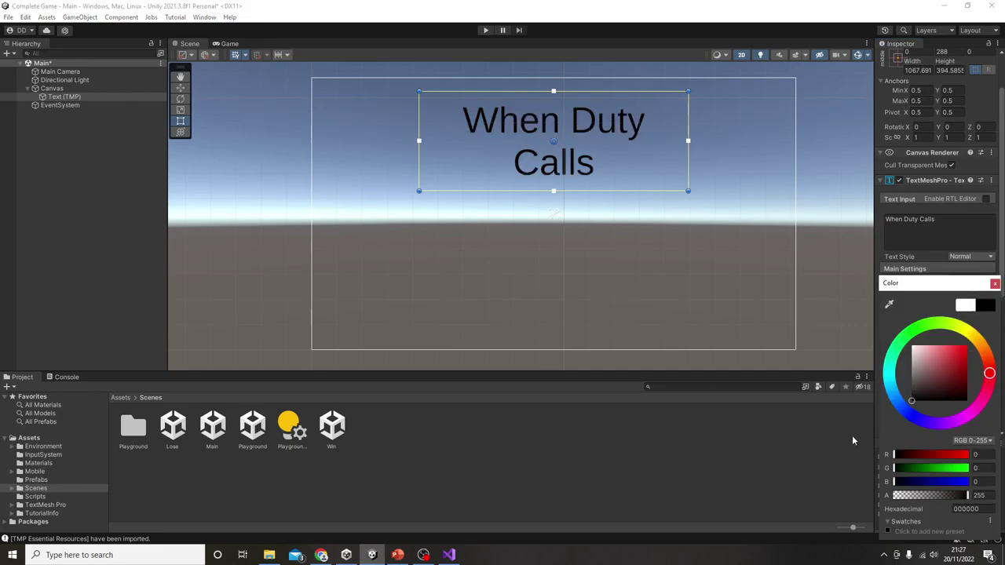
mouse_move(892, 376)
mouse_down()
mouse_move(908, 348)
mouse_move(945, 387)
mouse_move(989, 397)
mouse_move(961, 337)
mouse_up()
click(903, 337)
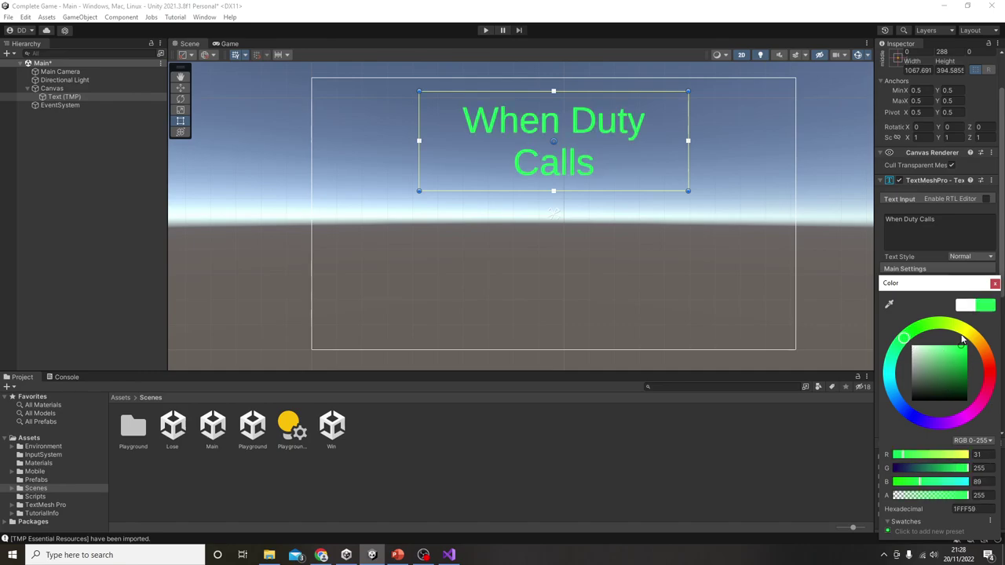
click(994, 283)
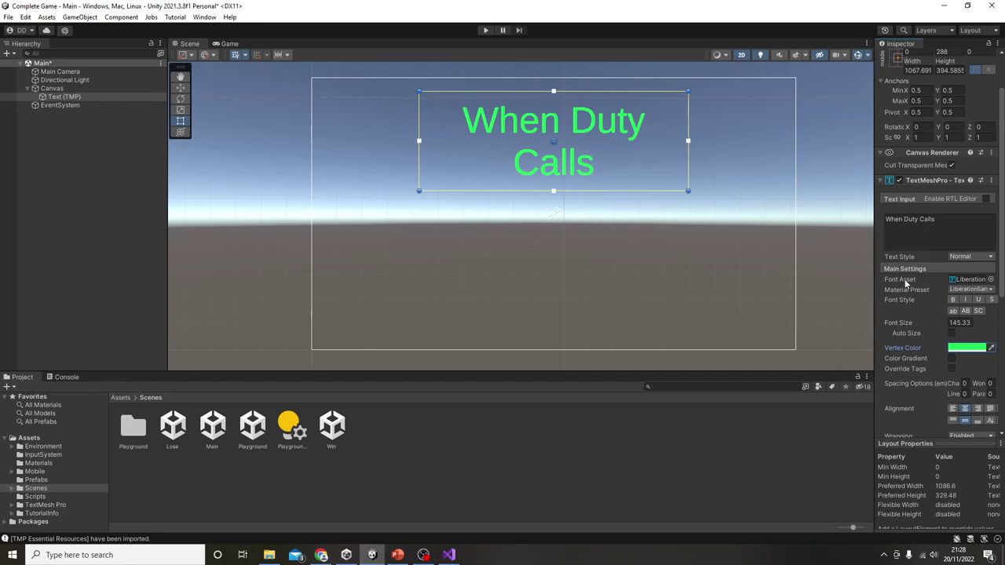
Try the other Liberation font asset on the title and restore the first one.
click(990, 279)
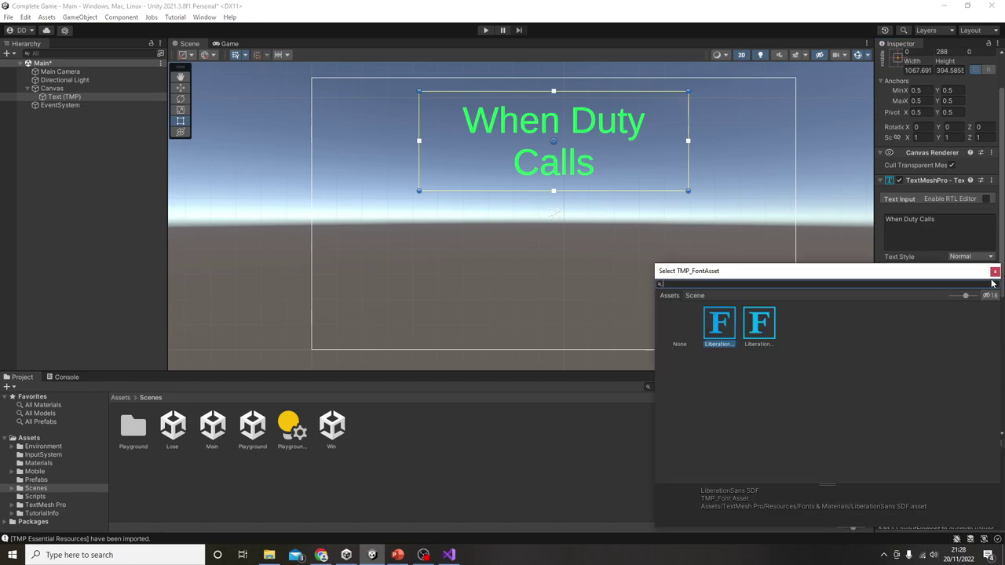
click(766, 332)
double_click(765, 332)
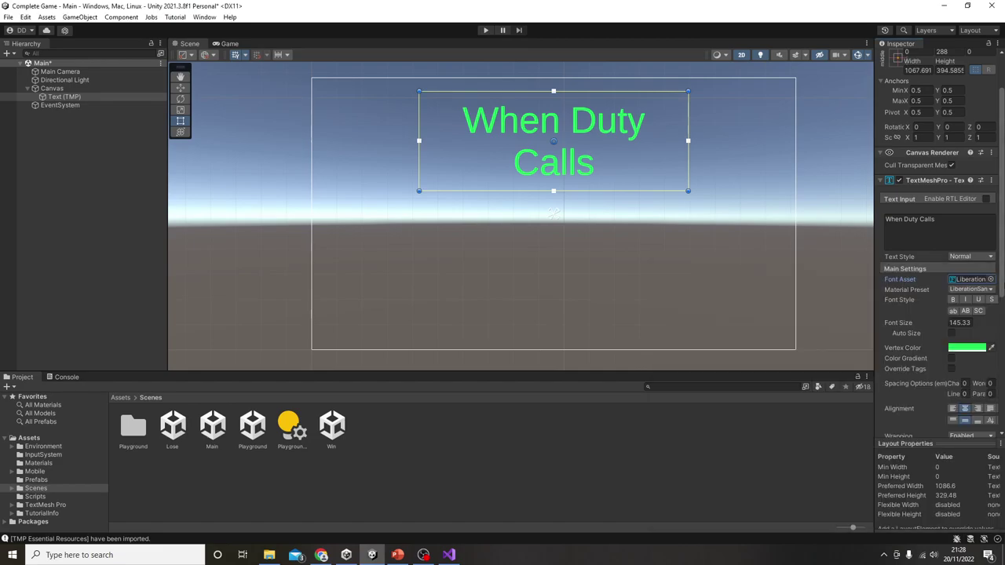
click(993, 277)
double_click(729, 325)
Switch to File Explorer, search This PC for "font" and check the first Fonts folder found.
click(274, 552)
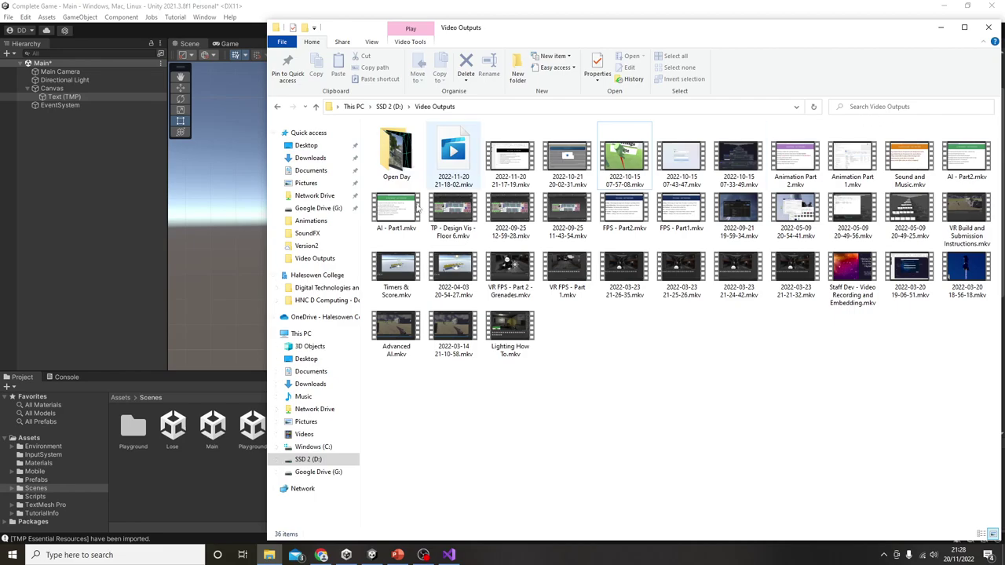
click(301, 333)
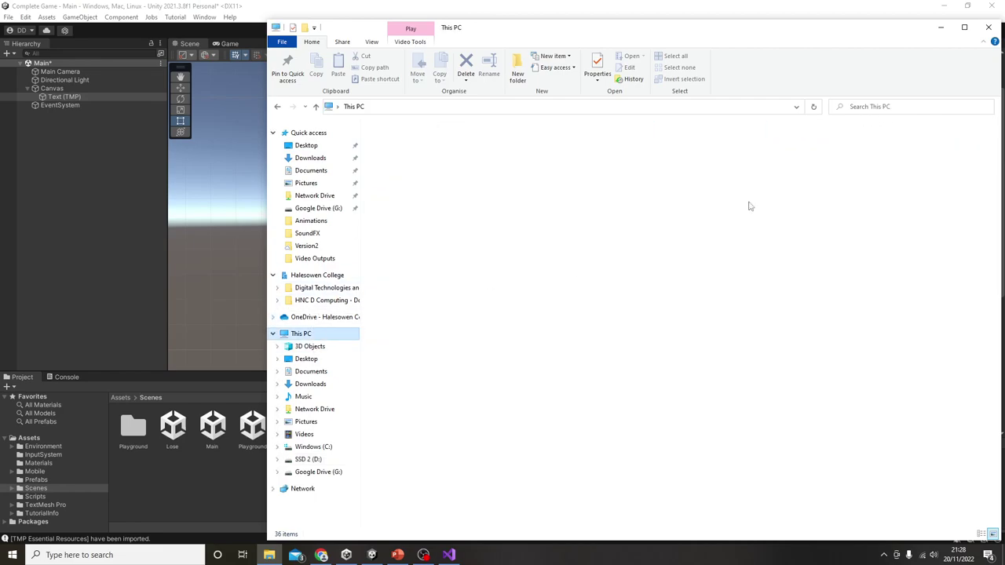
click(903, 107)
text(fo)
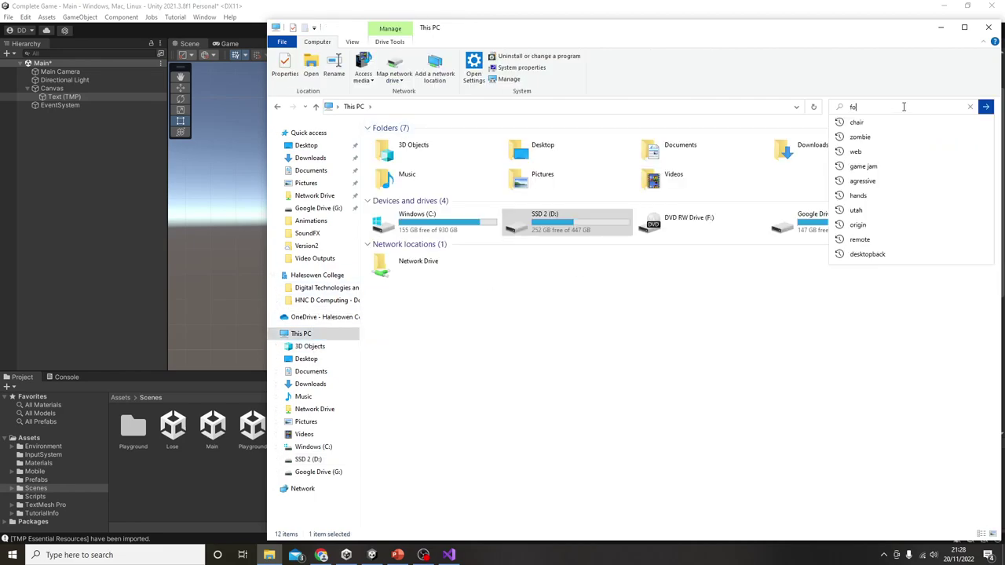
text(nt)
key(Return)
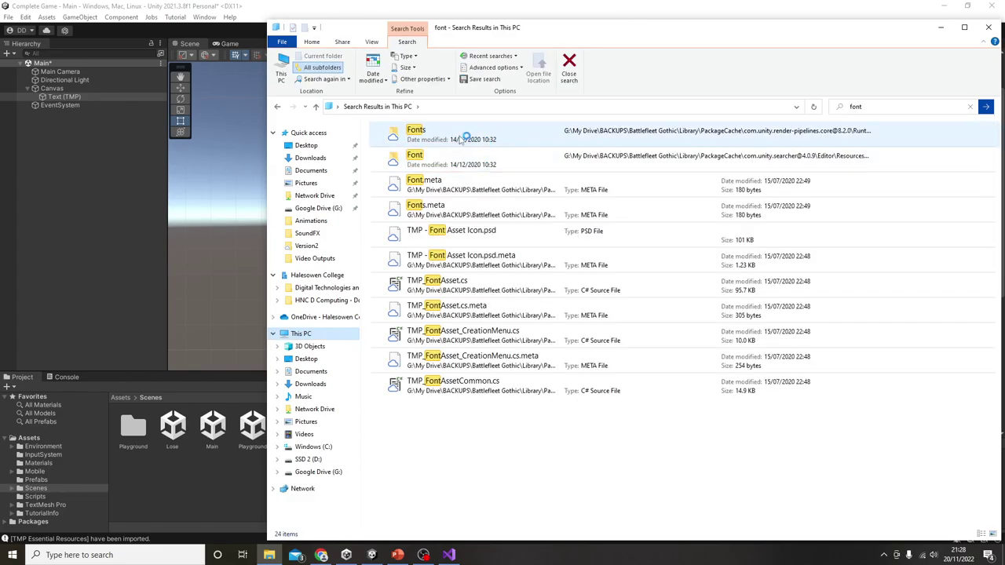
double_click(461, 137)
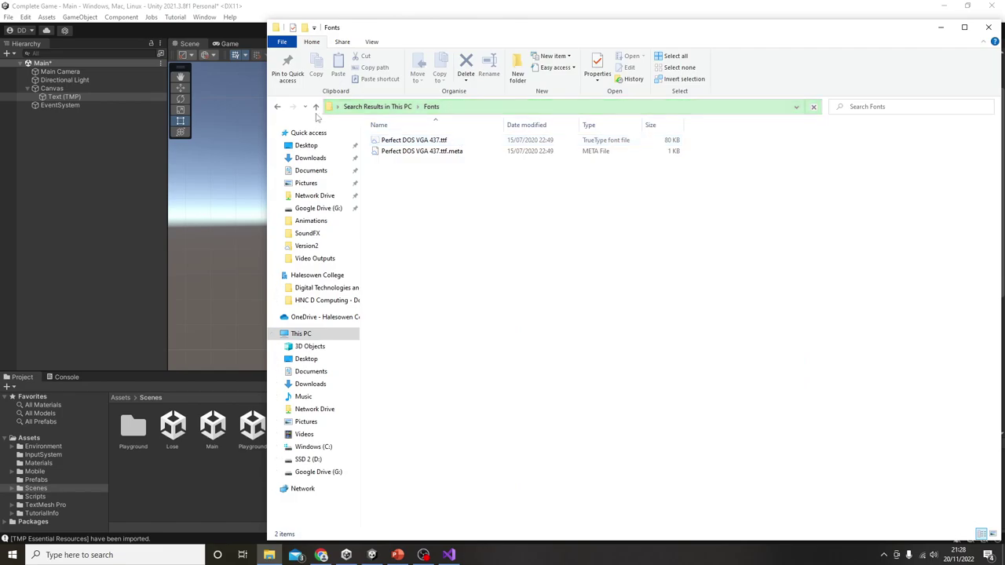
click(277, 107)
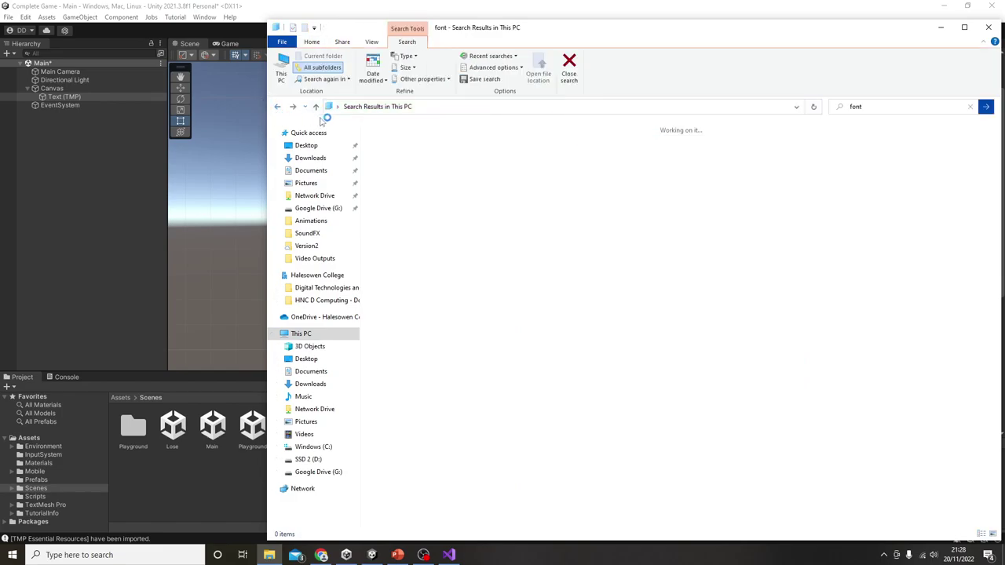
Search the Windows (C:) drive for "font" and browse the fonts in the C:\Windows Fonts folder.
click(303, 336)
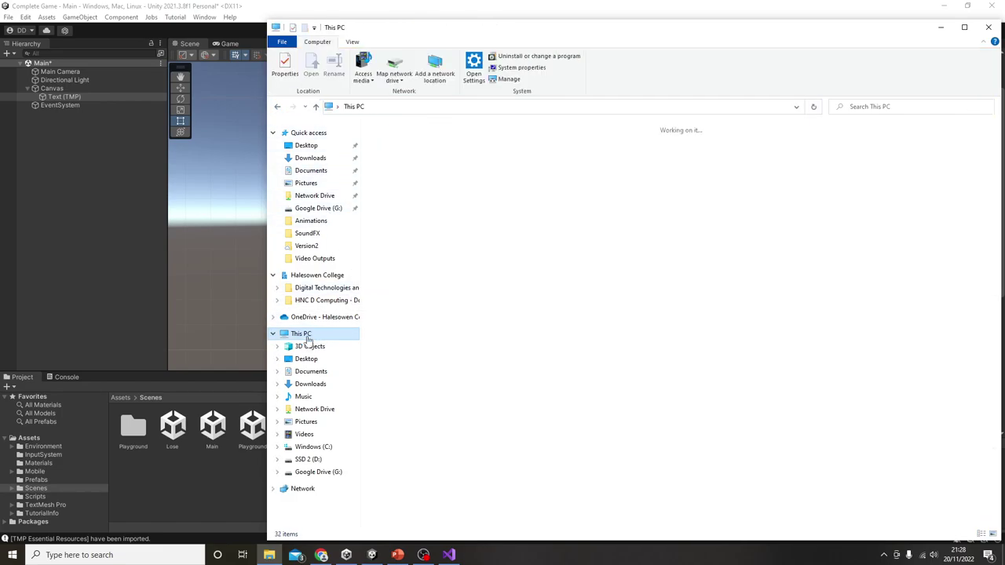
double_click(416, 218)
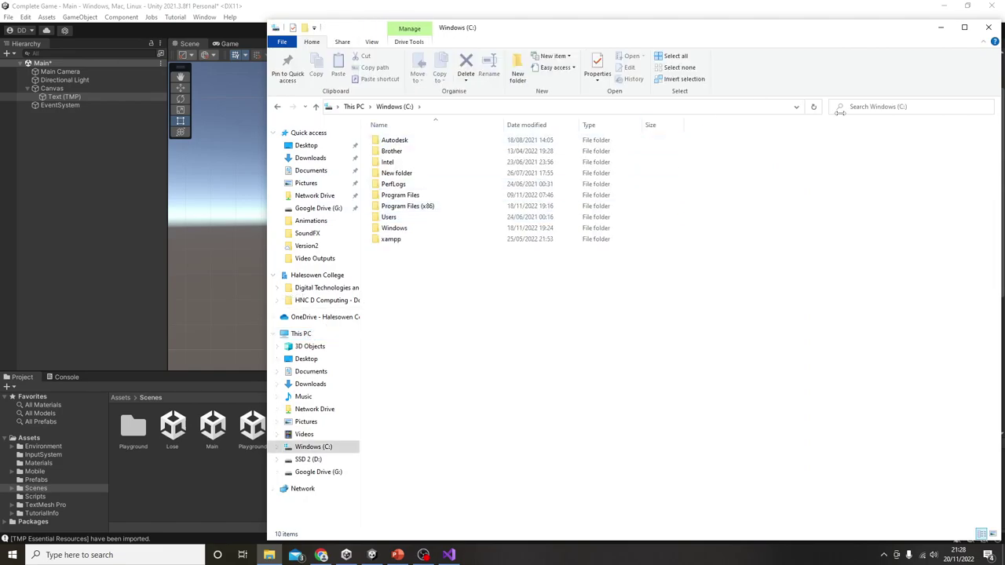
click(892, 108)
text(font)
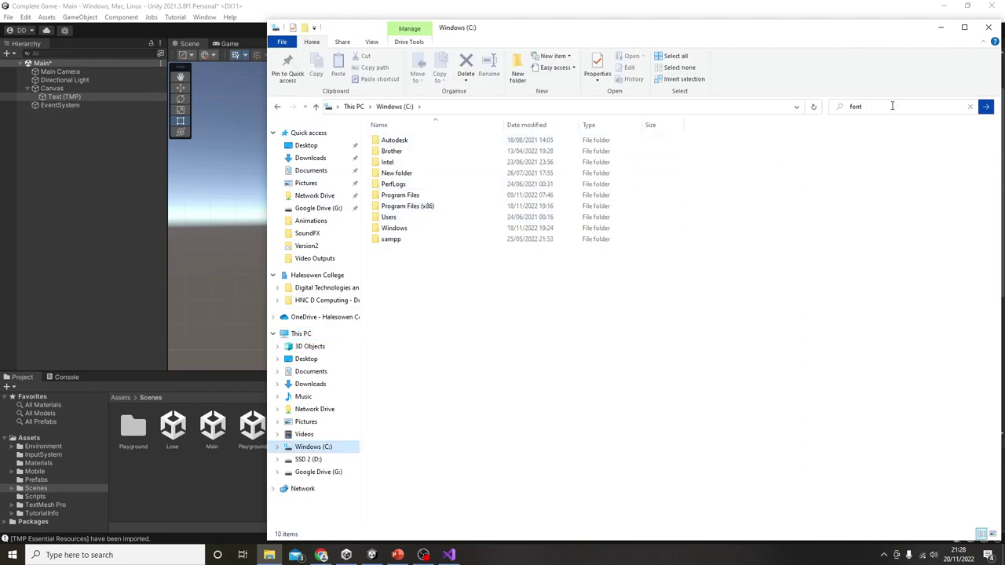
key(Return)
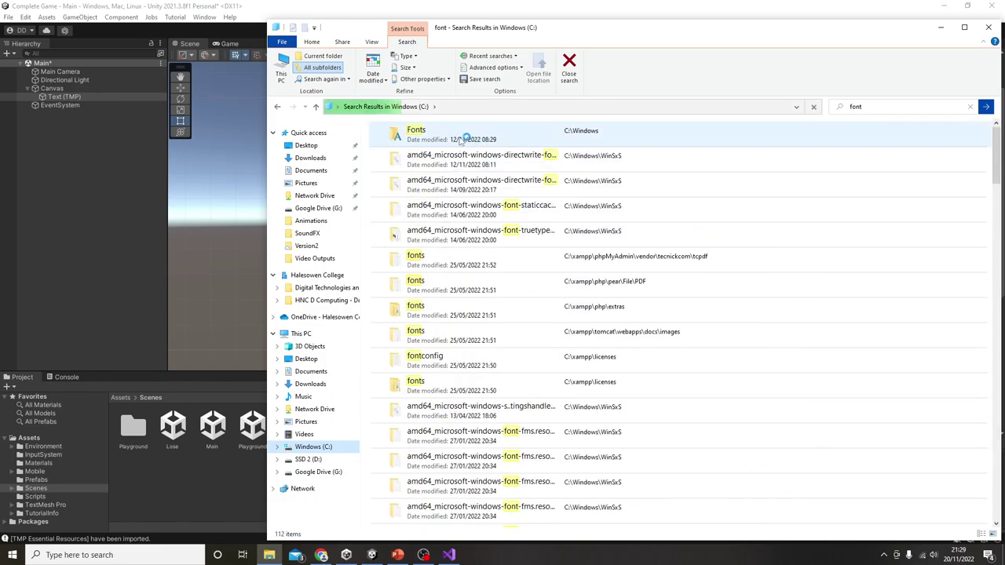
double_click(461, 137)
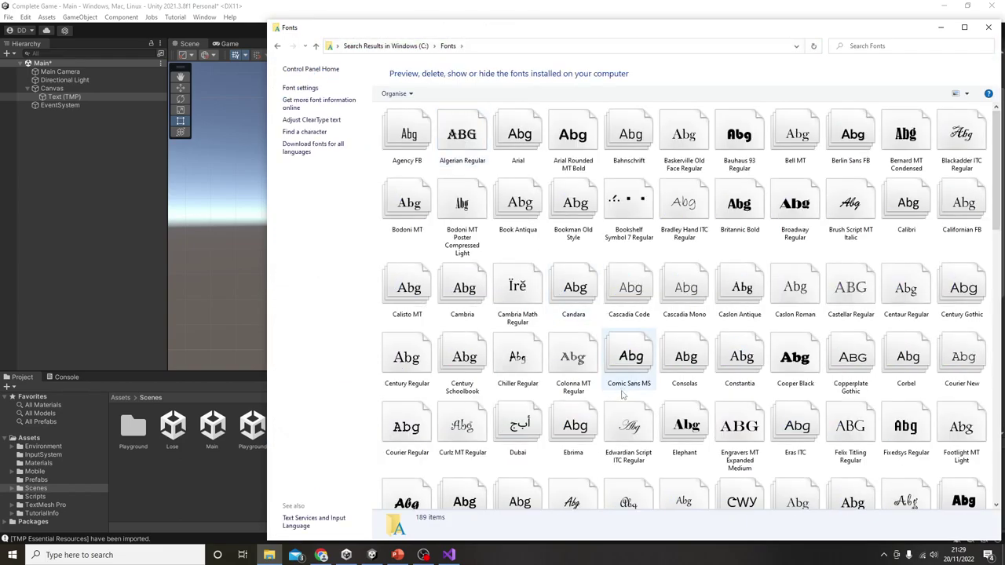
scroll(628, 404, down, 15)
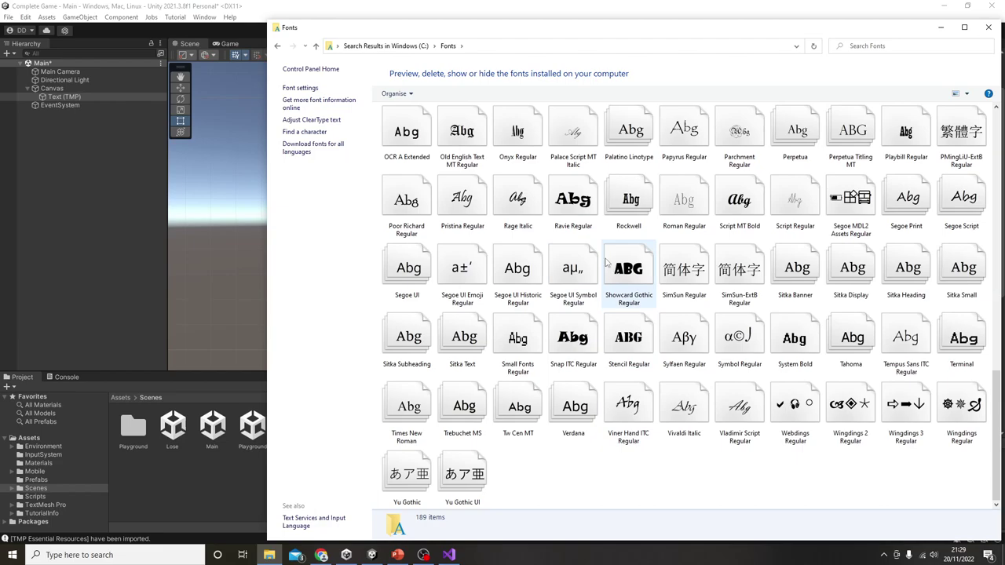
Move the Fonts window down to uncover Unity and open TextMeshPro's Font Asset Creator.
drag(349, 25, 349, 241)
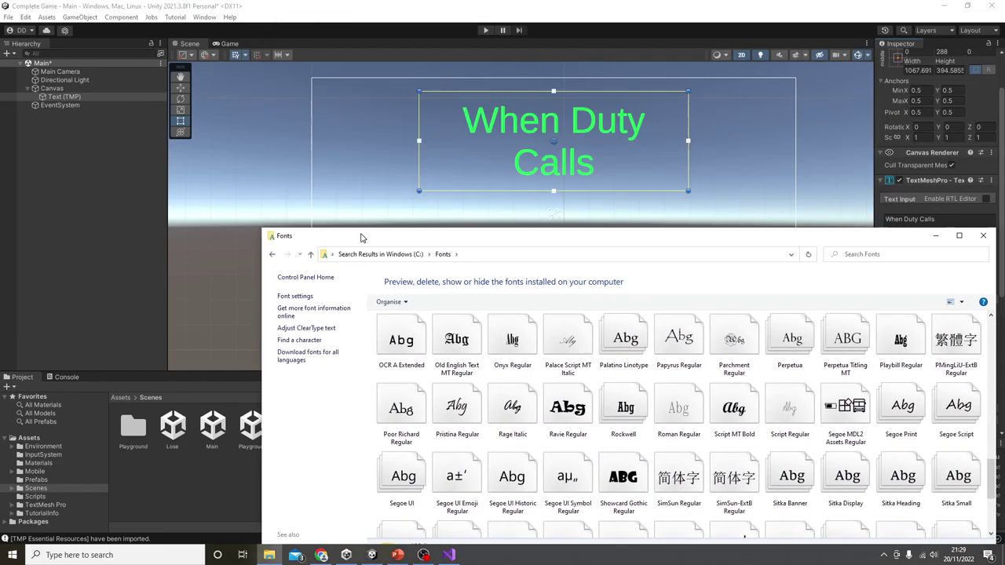
click(197, 19)
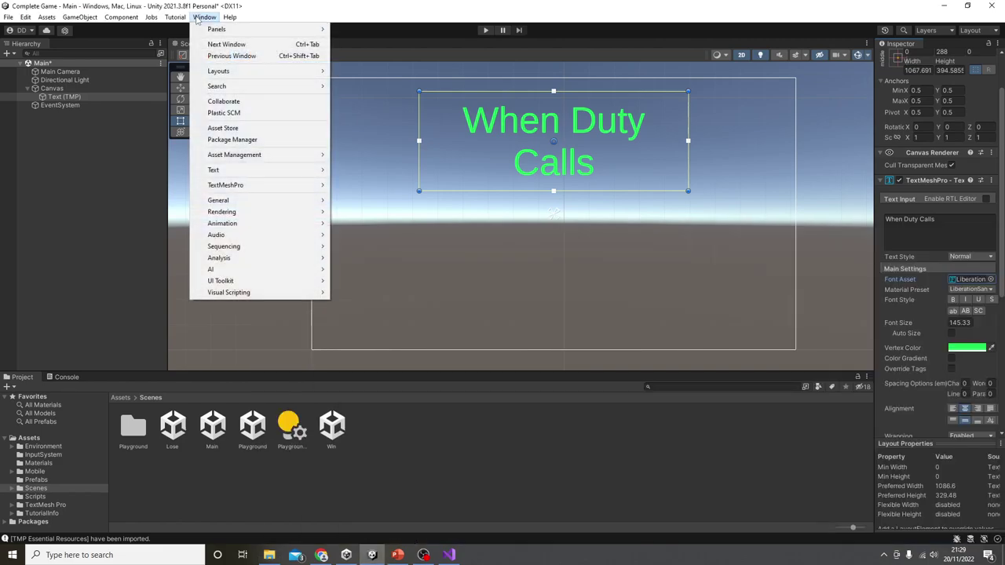
mouse_move(272, 186)
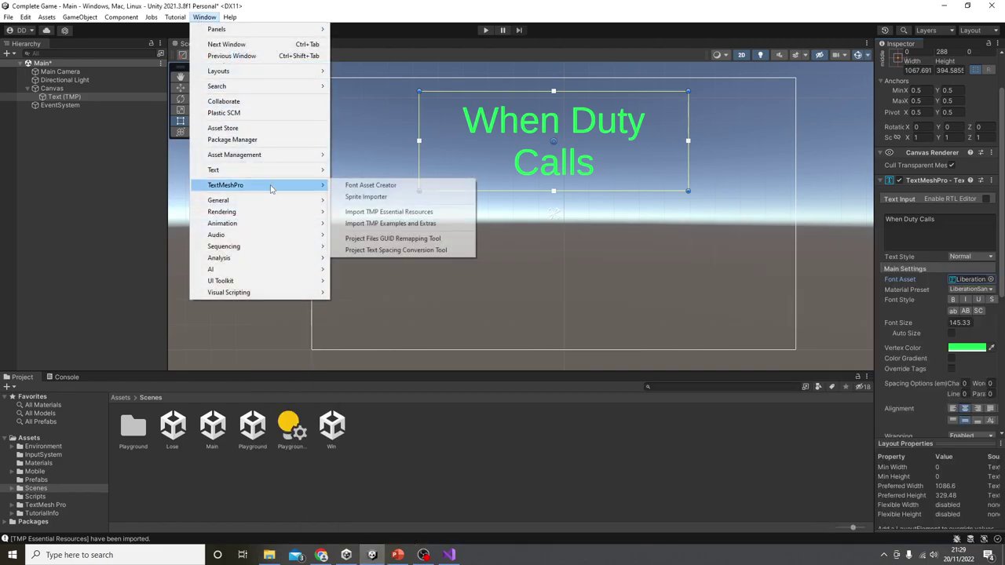
click(374, 186)
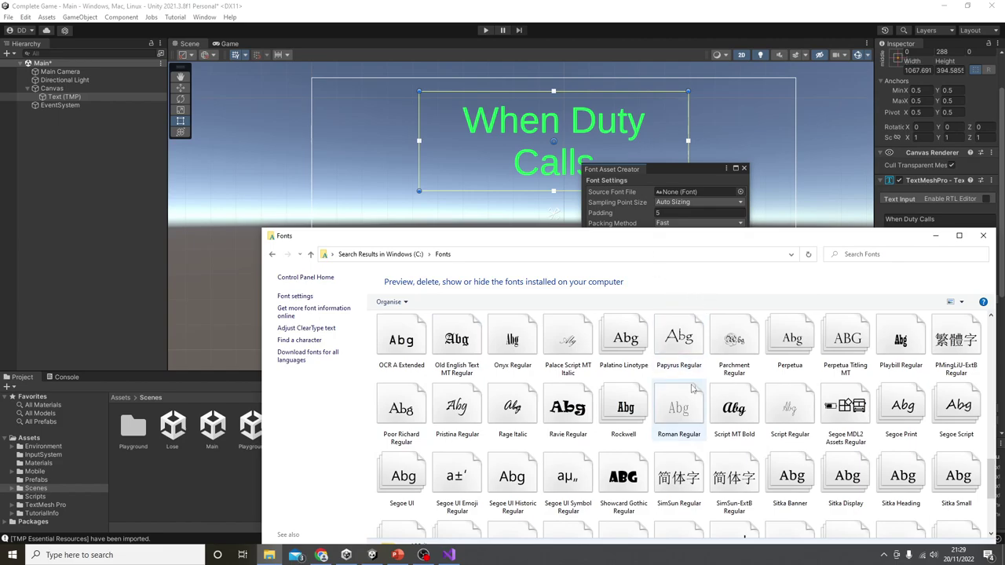
Find the Gill Sans font among the installed Windows fonts and import it into the Unity project's Assets folder.
scroll(691, 388, down, 3)
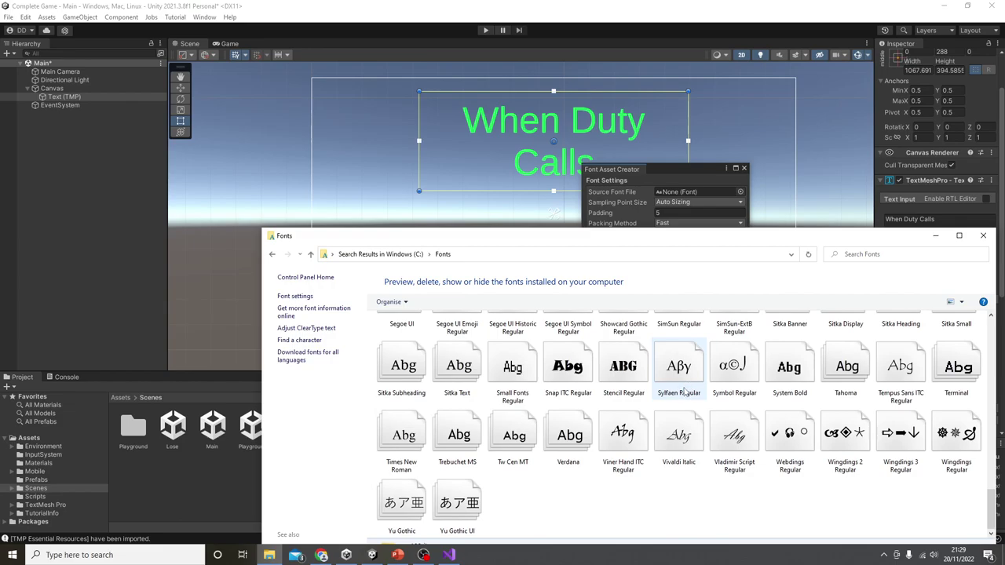
scroll(682, 390, up, 2)
scroll(684, 390, up, 2)
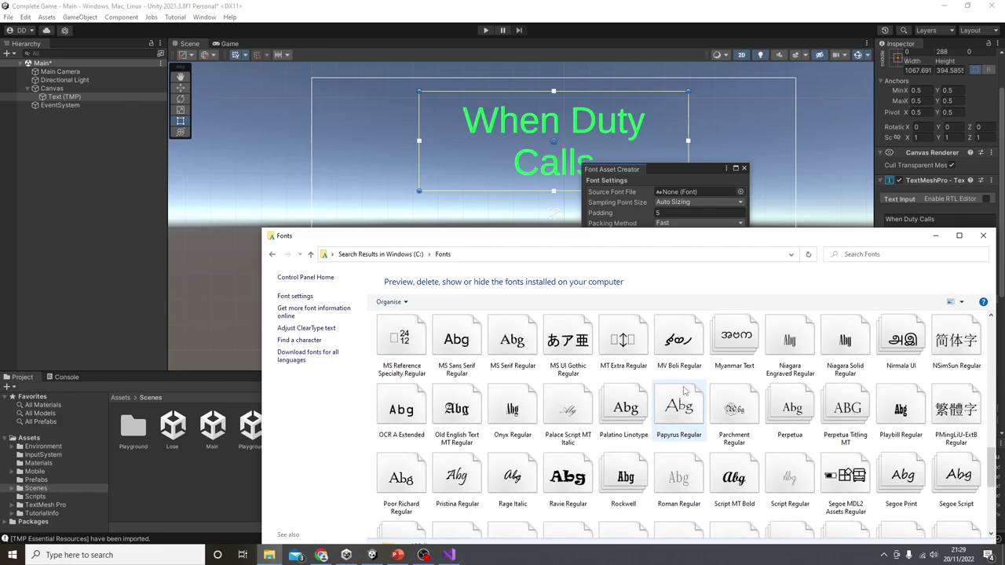
scroll(683, 390, up, 10)
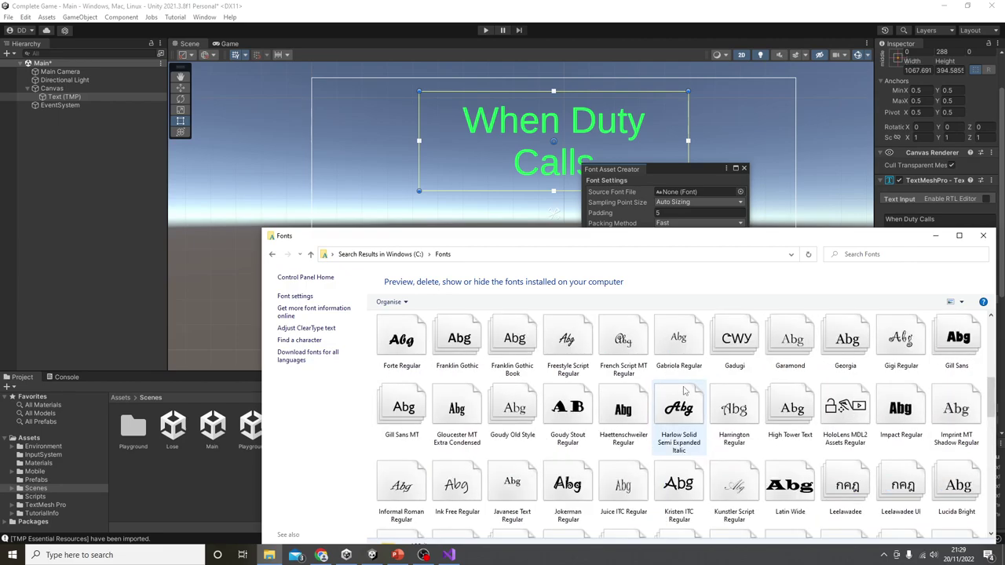
scroll(682, 390, up, 2)
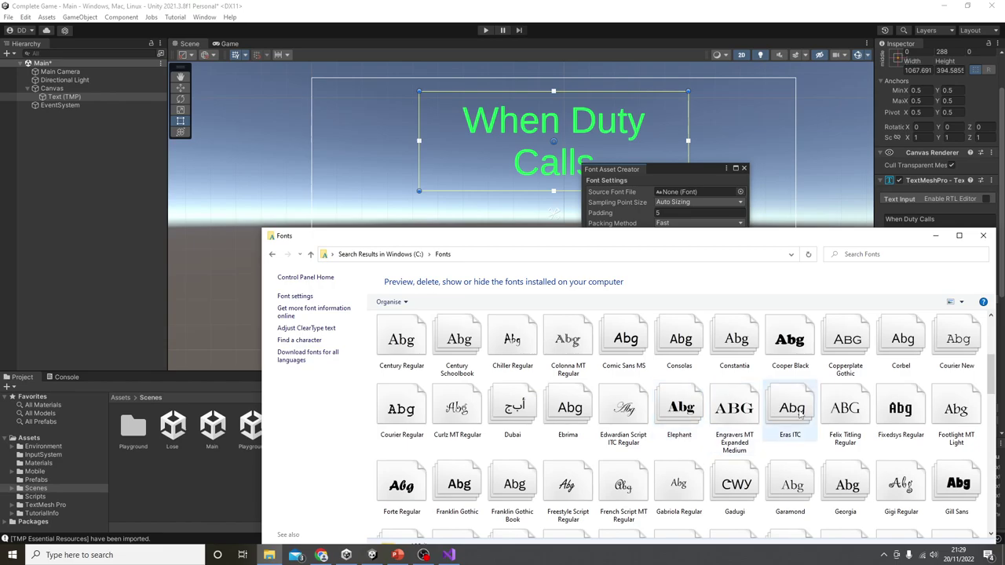
click(959, 486)
scroll(959, 487, up, 3)
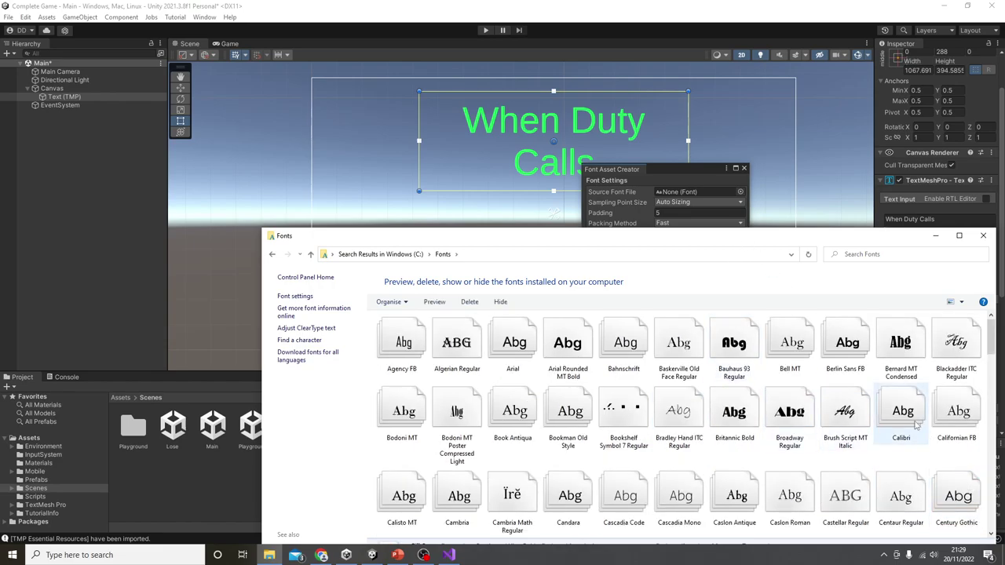
scroll(875, 420, down, 6)
scroll(873, 420, up, 2)
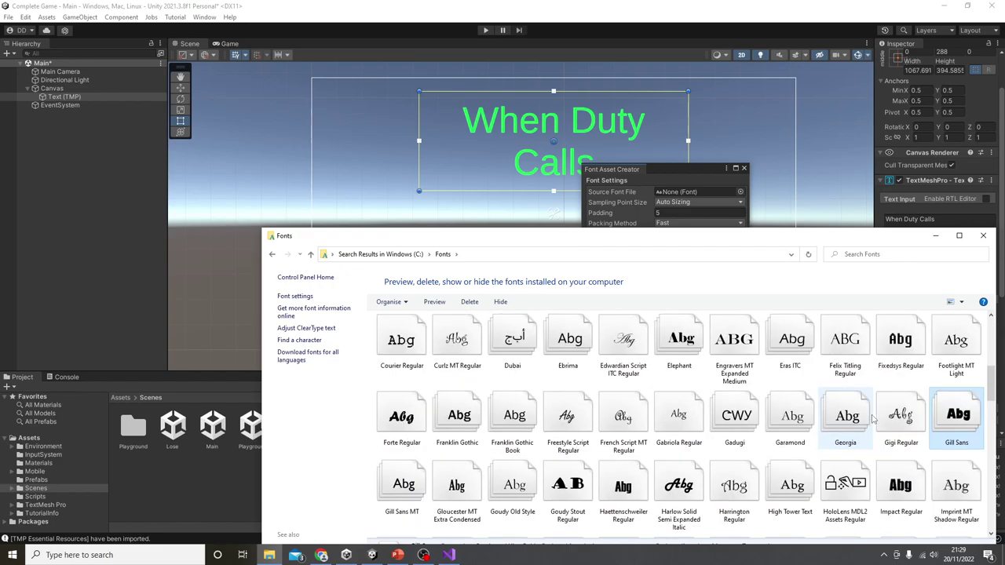
drag(811, 244, 753, 267)
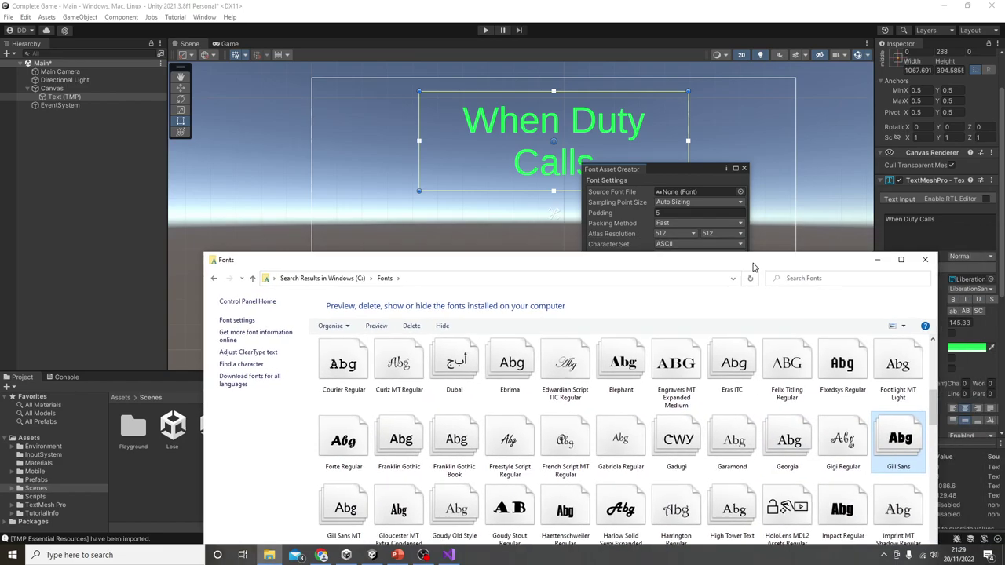
drag(905, 441, 35, 441)
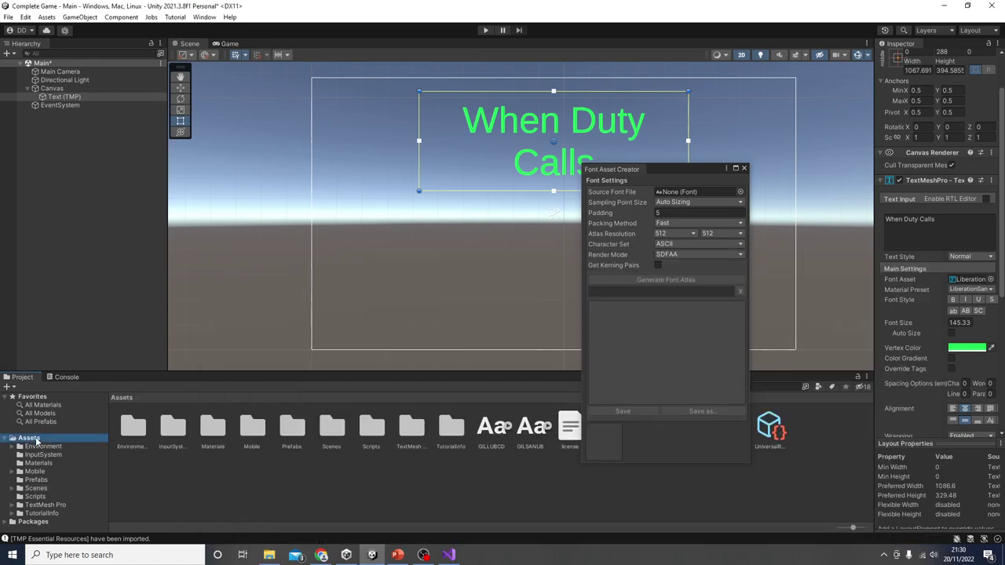
Set GILLUBCD as the Font Asset Creator's source font file and generate its font atlas.
drag(677, 169, 713, 106)
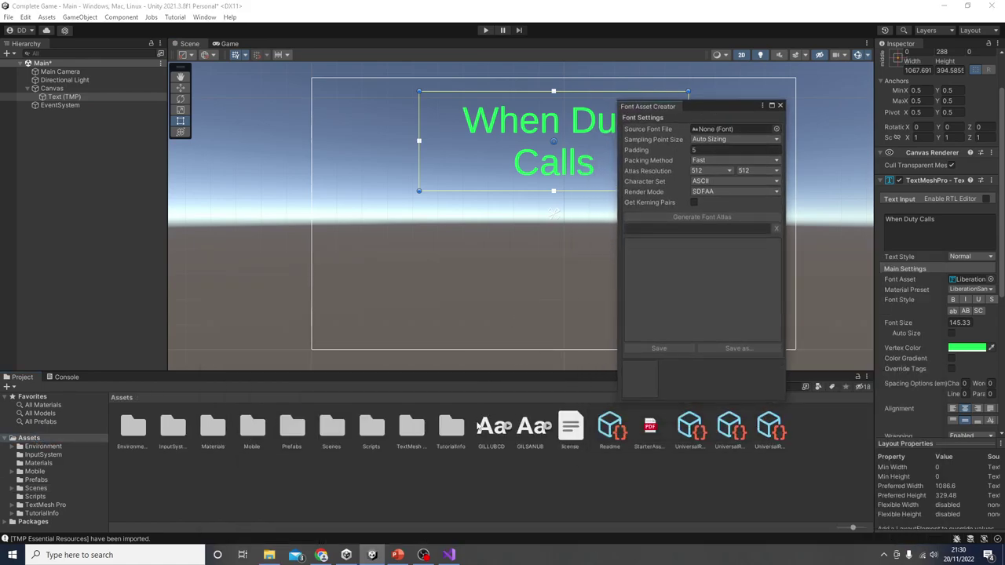
drag(500, 437, 726, 131)
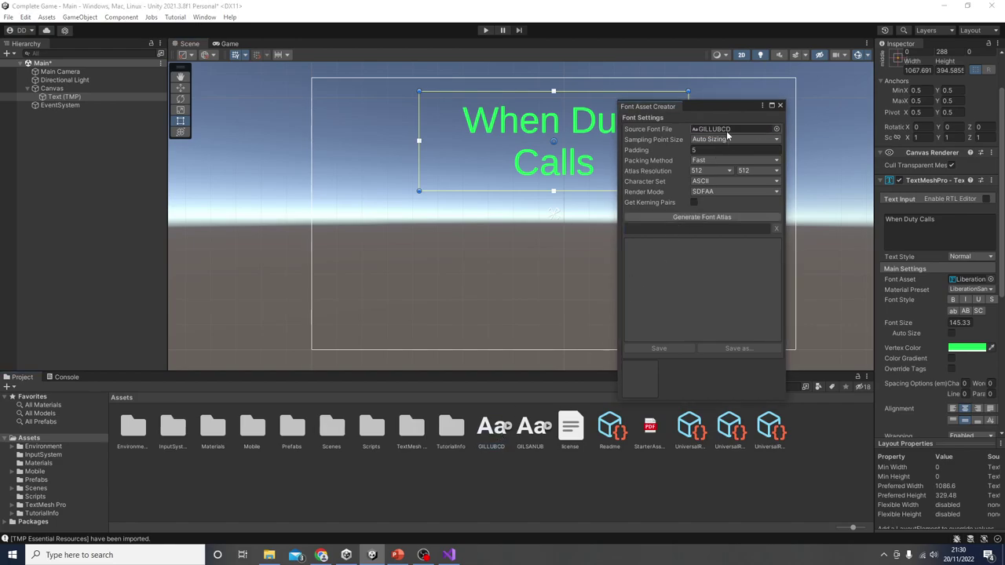
click(702, 218)
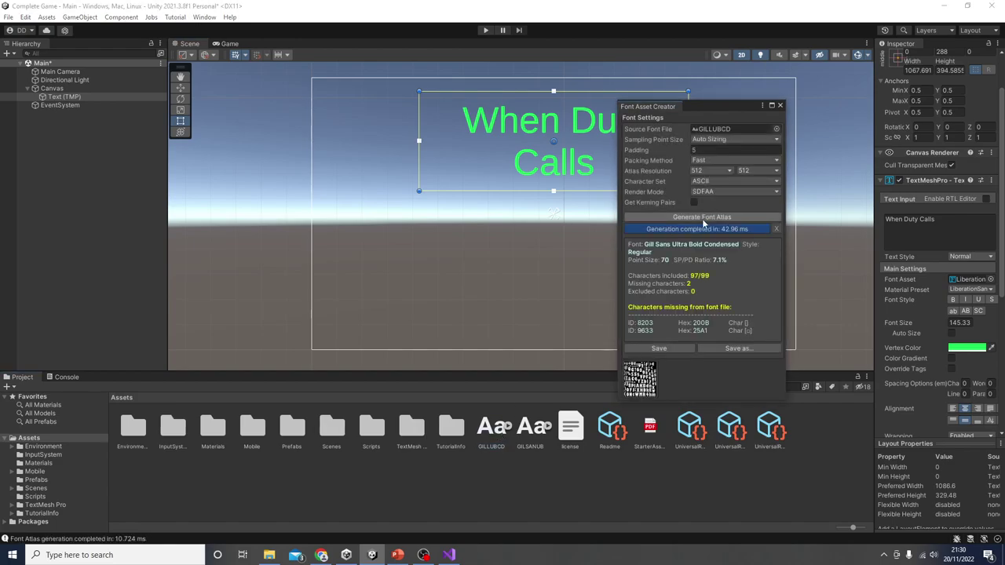
Save the generated font asset as GILLUBCD SDF.asset in the Assets folder and assign it as the title text's font asset.
click(667, 350)
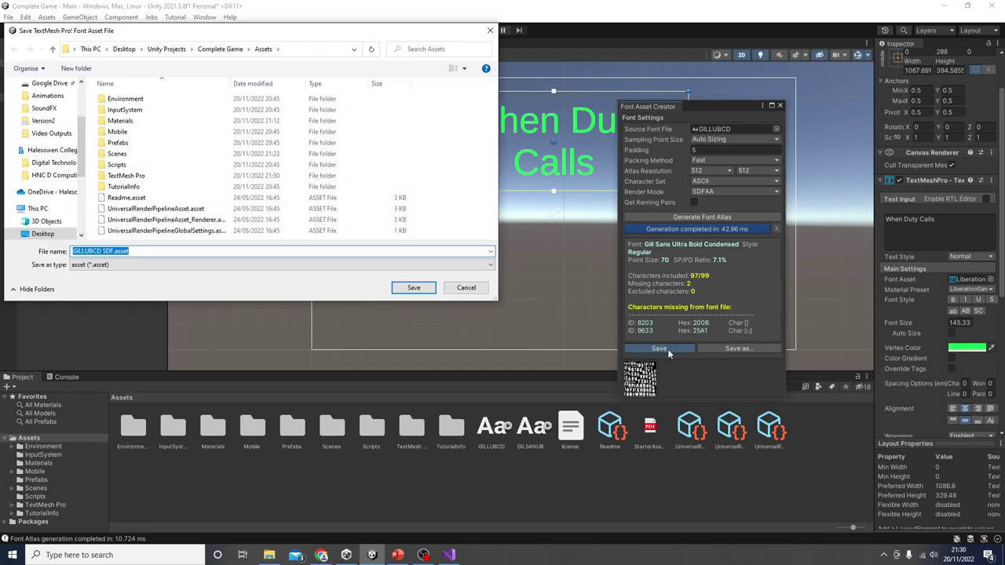
click(426, 292)
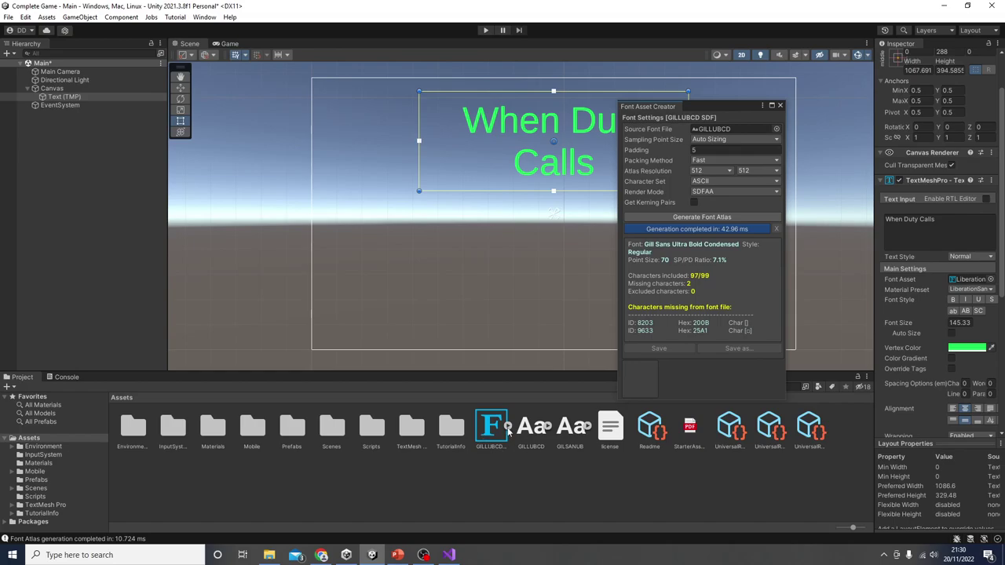
click(990, 280)
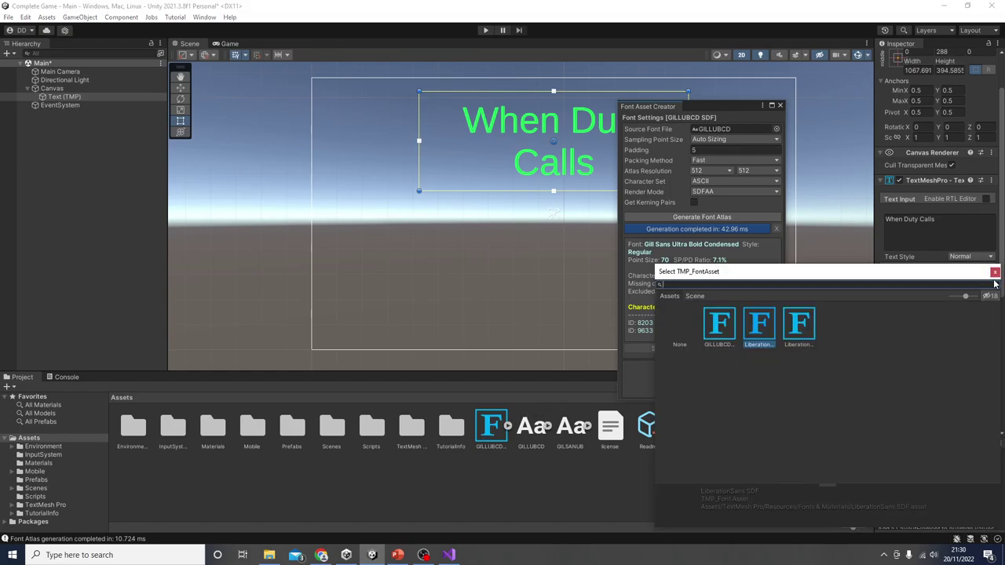
double_click(718, 326)
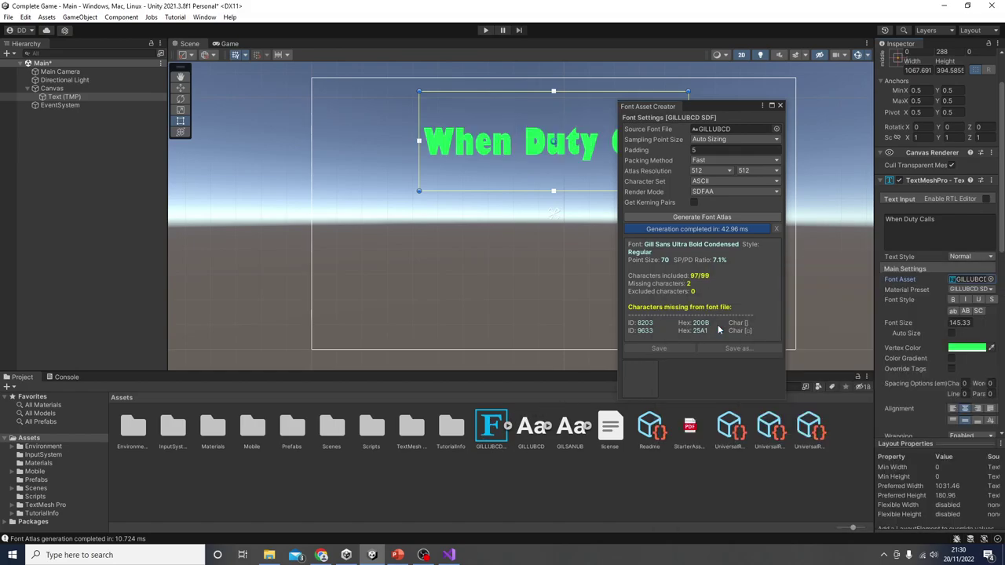
click(779, 106)
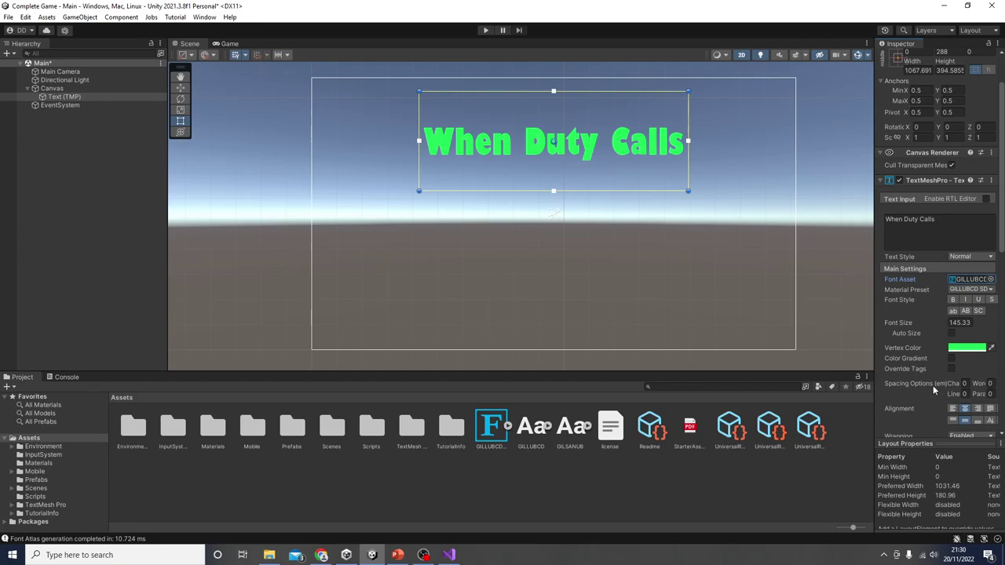
Set the title material's glow to offset 0.8, inner 0.12, outer 0.22 and power 1.
scroll(934, 385, down, 5)
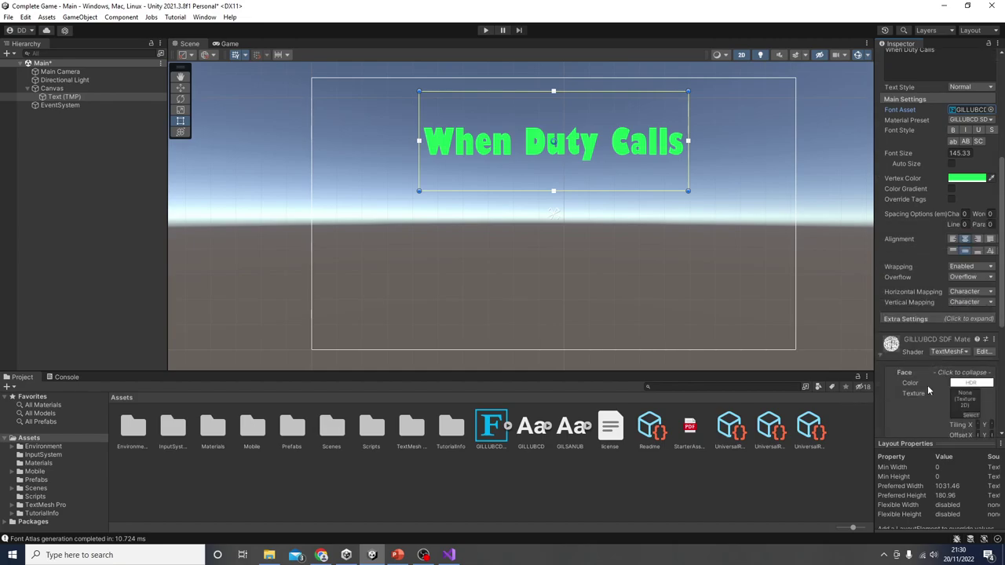
scroll(926, 385, down, 4)
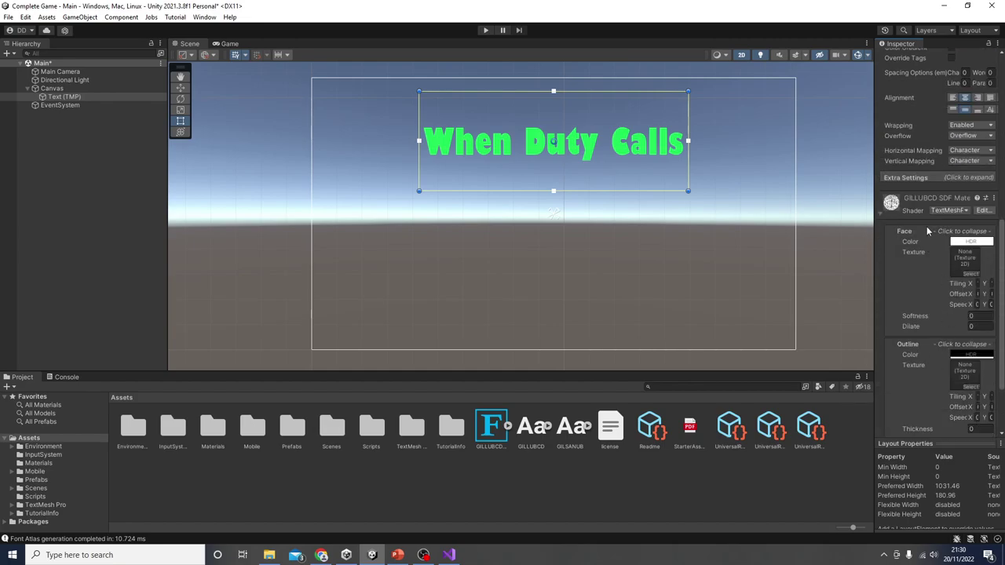
scroll(934, 392, down, 3)
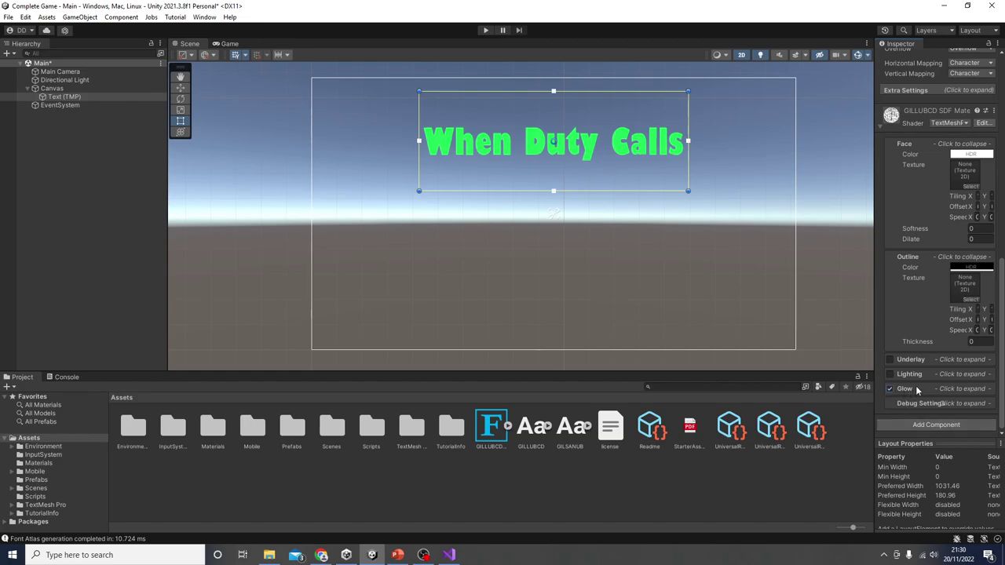
click(971, 389)
scroll(970, 390, down, 3)
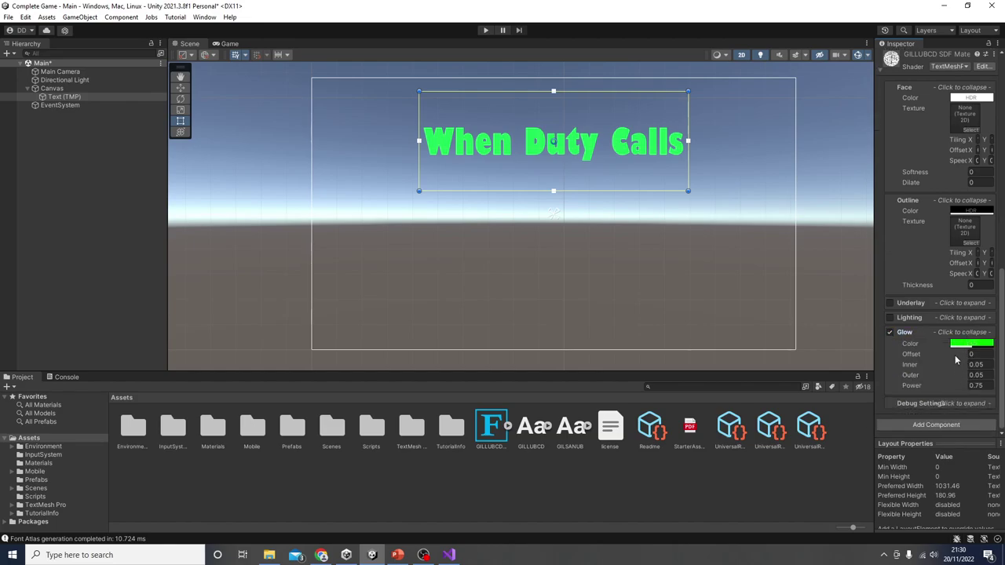
drag(926, 354, 922, 387)
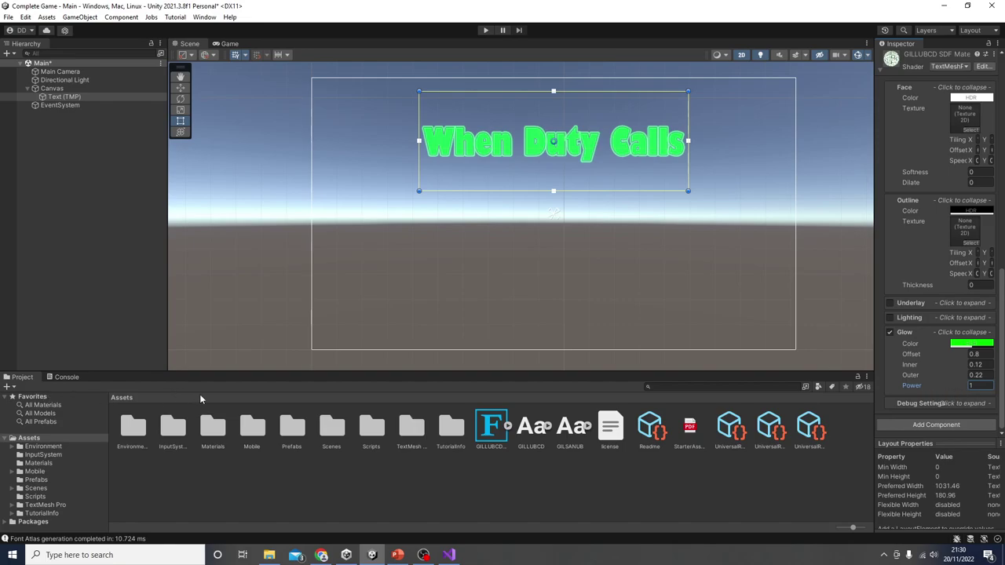
Add a second TextMeshPro text to the Canvas, sized about 671 by 505, below the title.
click(89, 89)
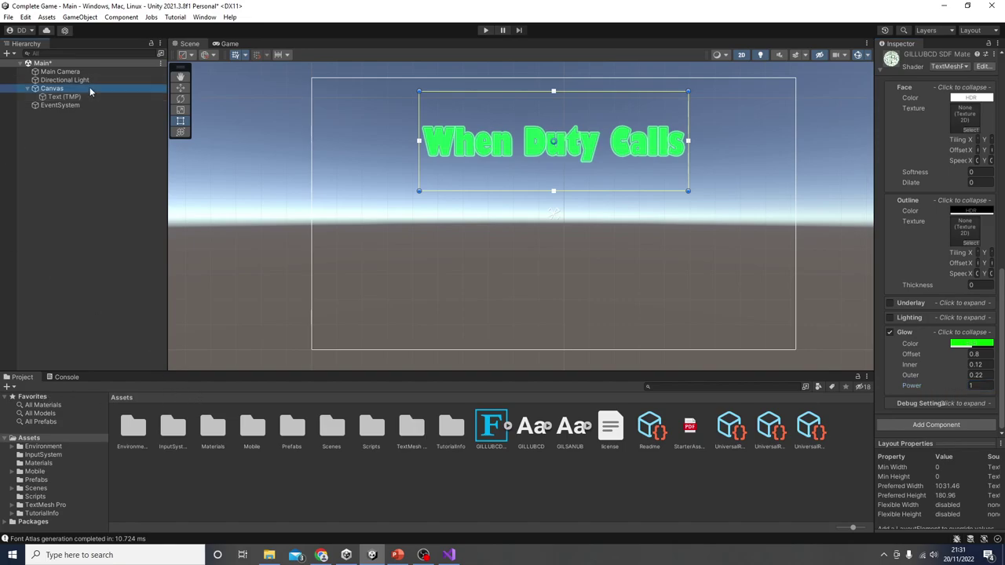
right_click(89, 88)
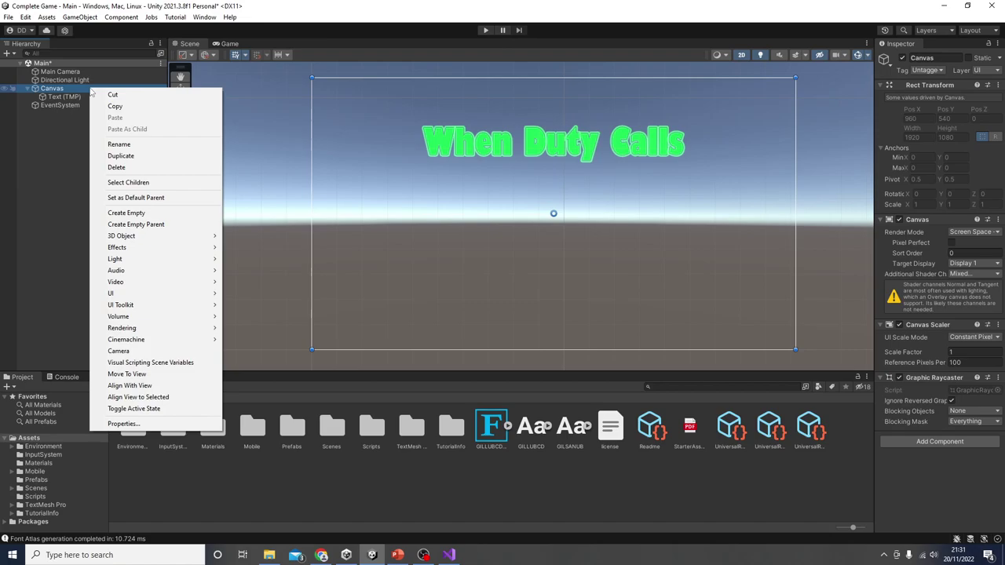
mouse_move(179, 299)
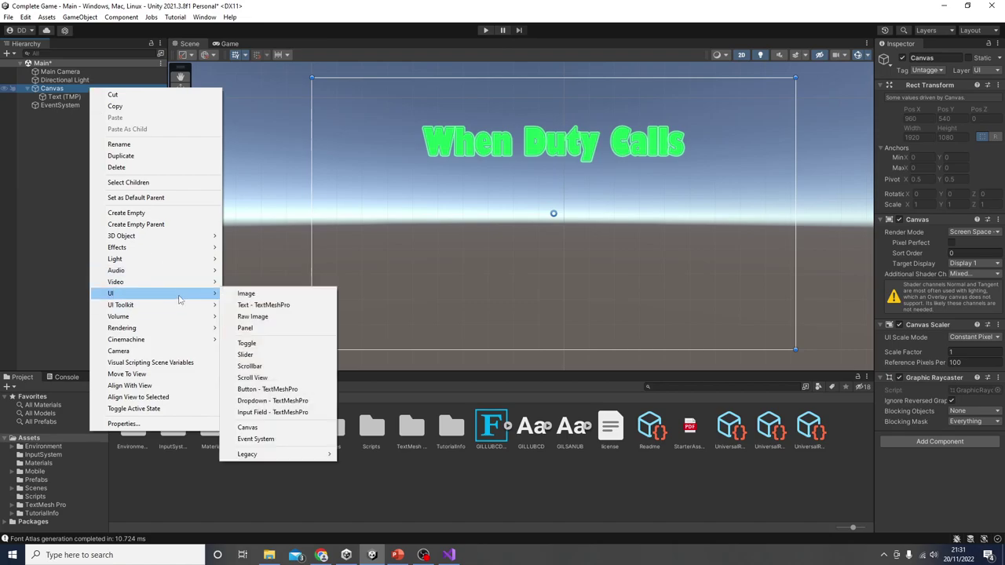
click(263, 304)
drag(577, 219, 695, 335)
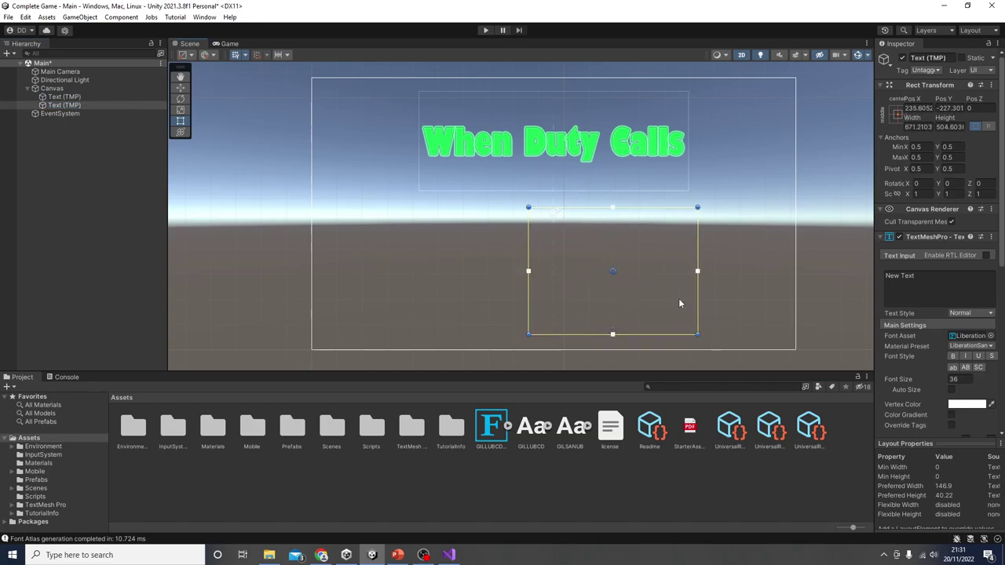
Set the second text to "Test", enlarge its font size to about 178 and view its material settings.
click(934, 281)
text(Test)
drag(897, 379, 965, 381)
drag(897, 379, 942, 379)
scroll(932, 401, down, 3)
scroll(933, 402, down, 3)
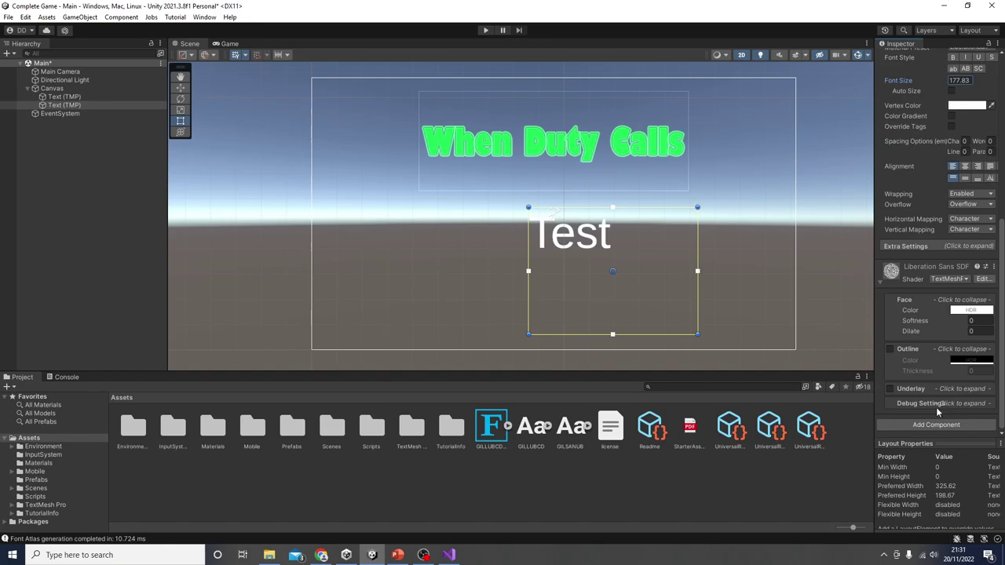
Delete the Test text object, restoring the Canvas after its accidental deletion.
click(560, 247)
key(Delete)
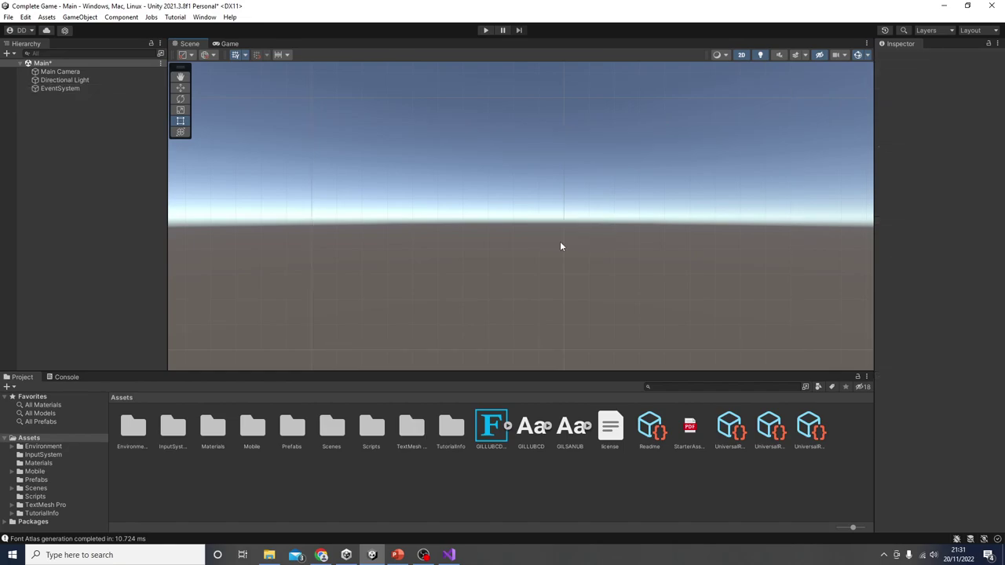
key(ctrl+z)
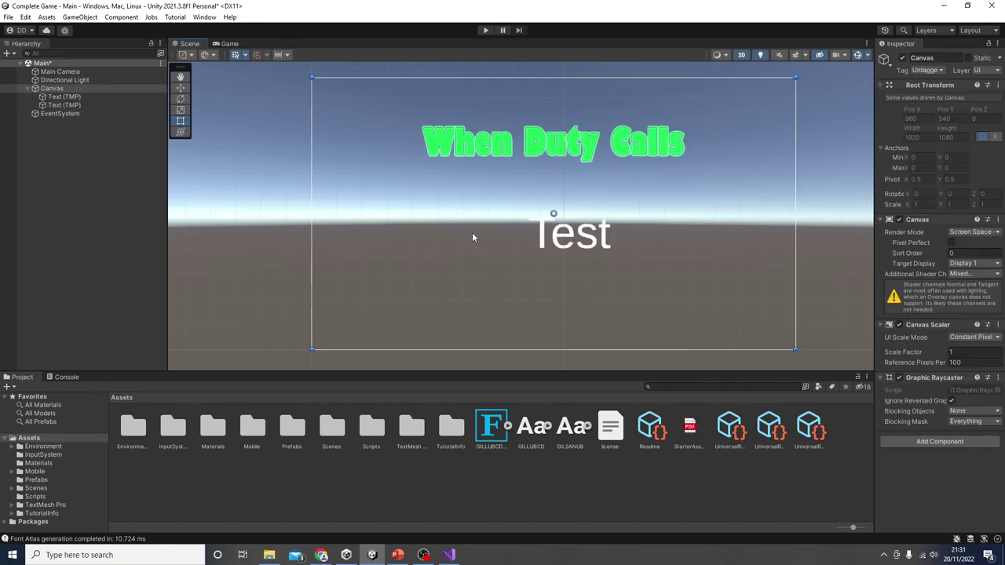
click(104, 105)
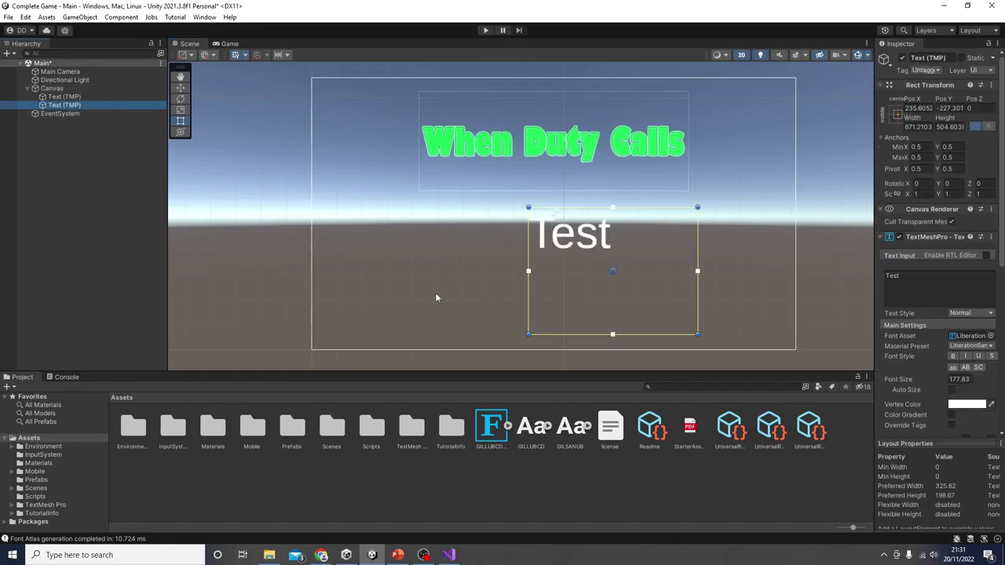
key(Delete)
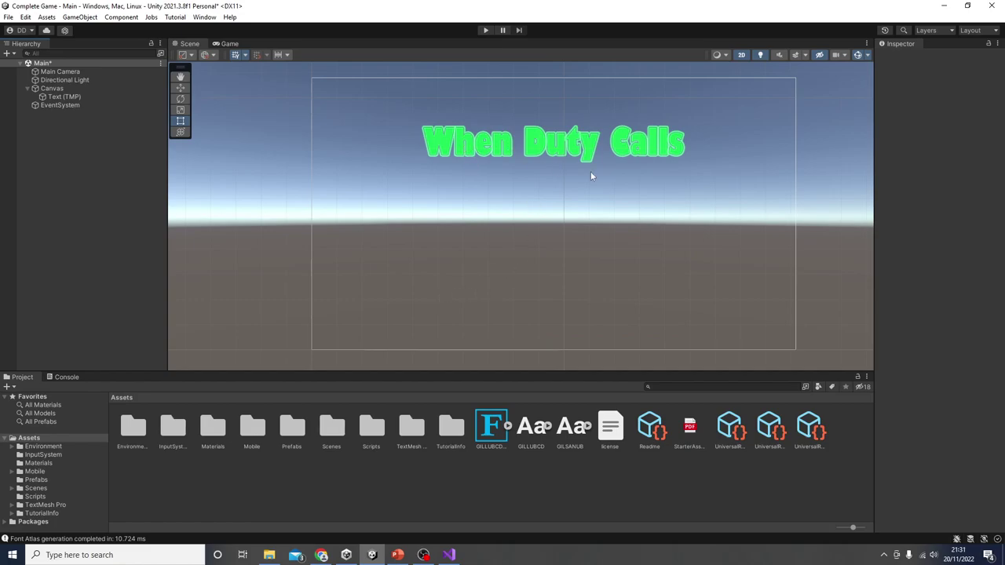
Play the scene to preview the glowing title, and stop it again.
click(485, 30)
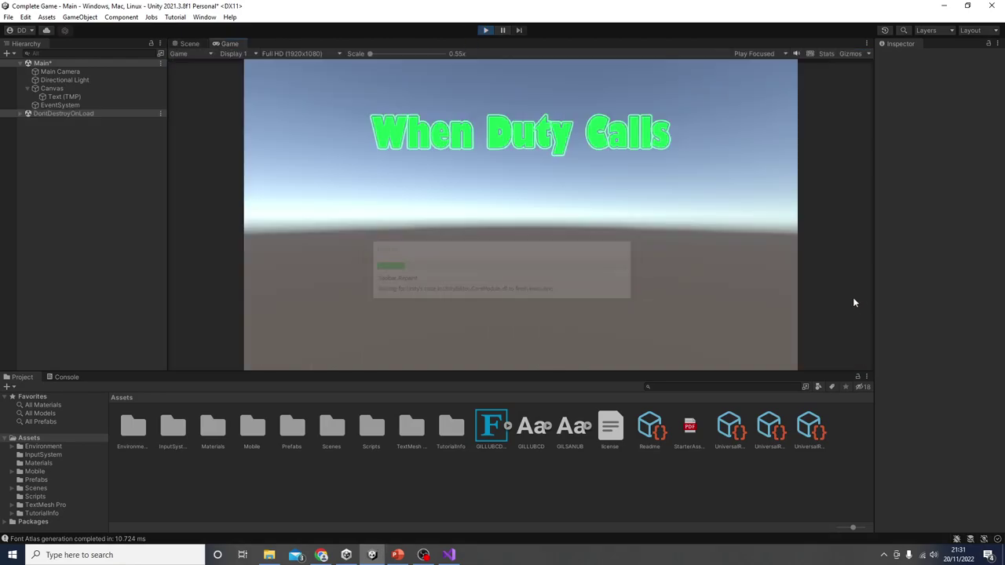
click(485, 30)
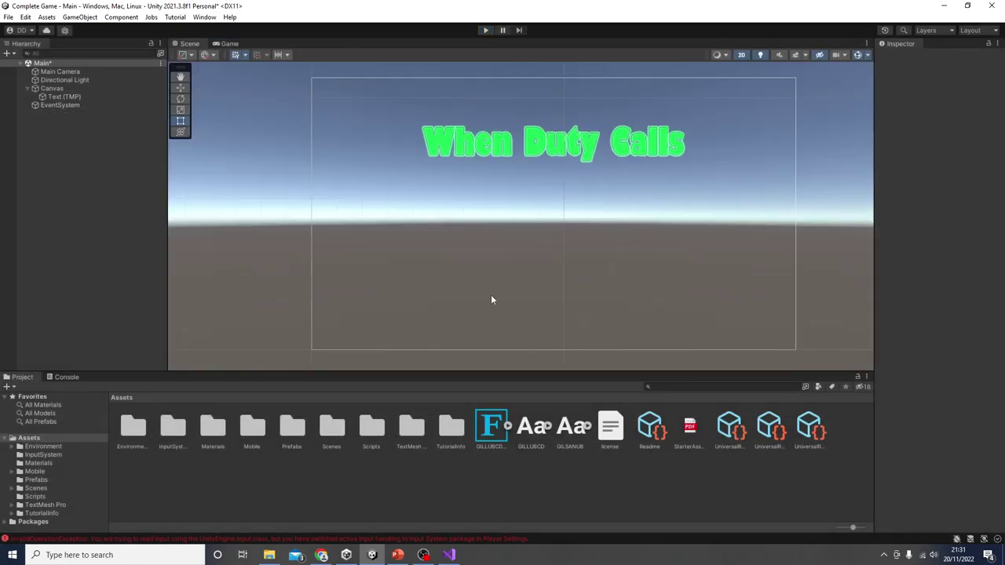
Add a UI Panel to the Canvas and make the title text a child of it.
click(86, 88)
right_click(86, 88)
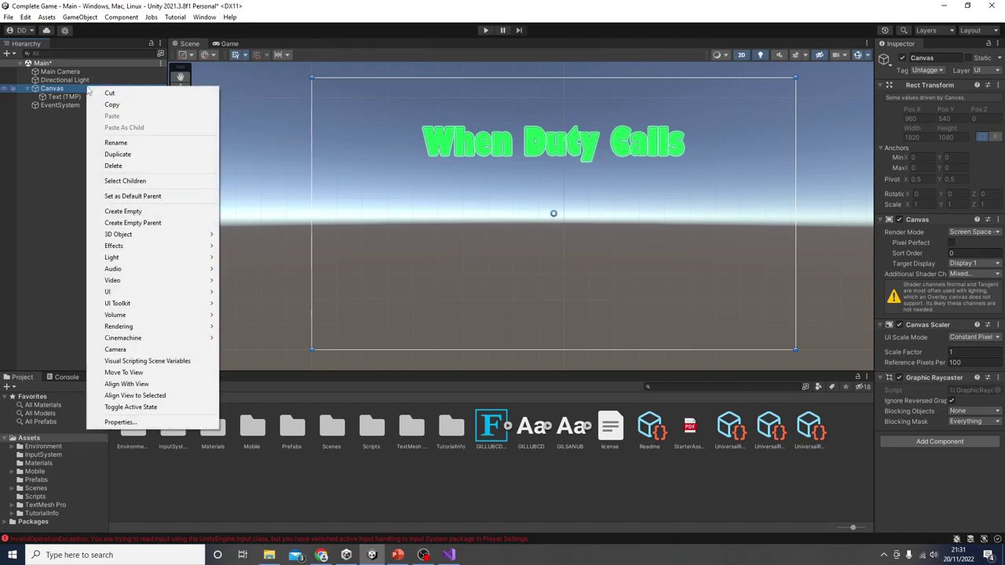
mouse_move(143, 298)
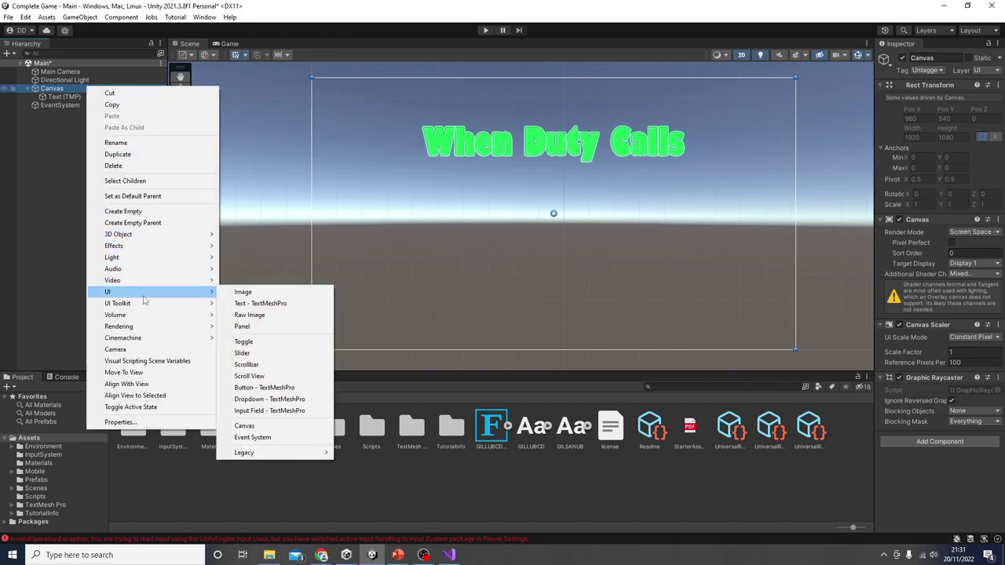
click(245, 326)
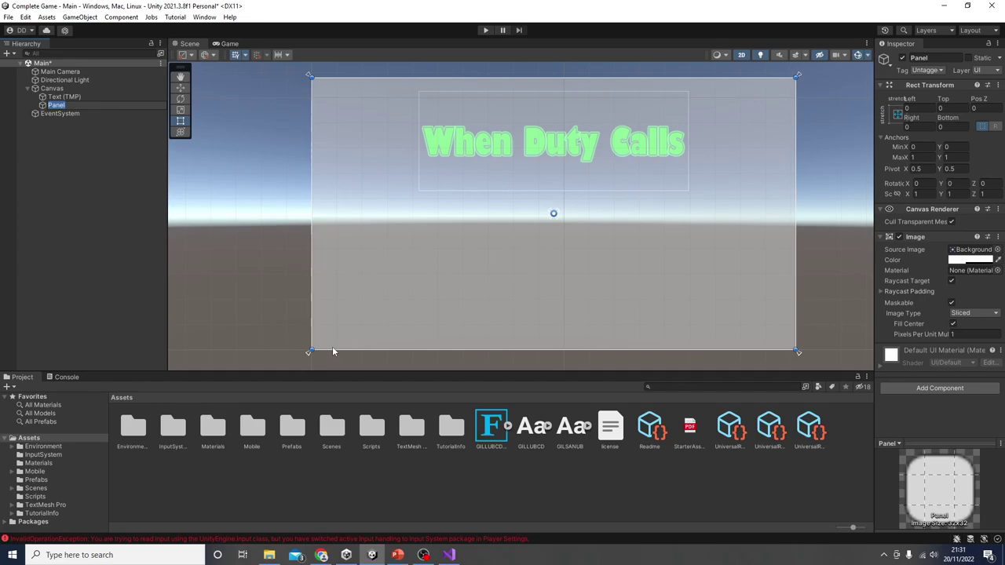
click(253, 177)
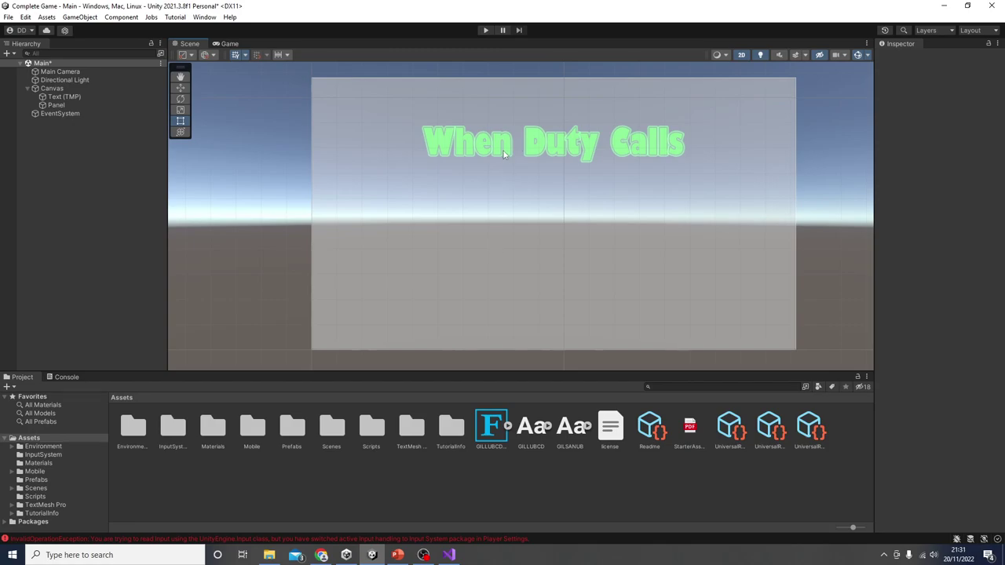
click(67, 97)
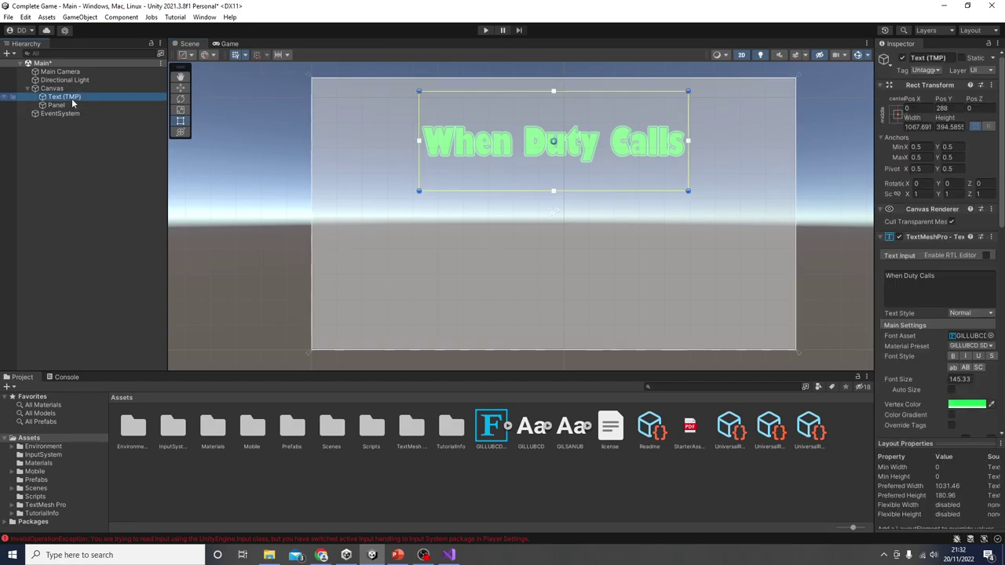
drag(78, 96, 67, 106)
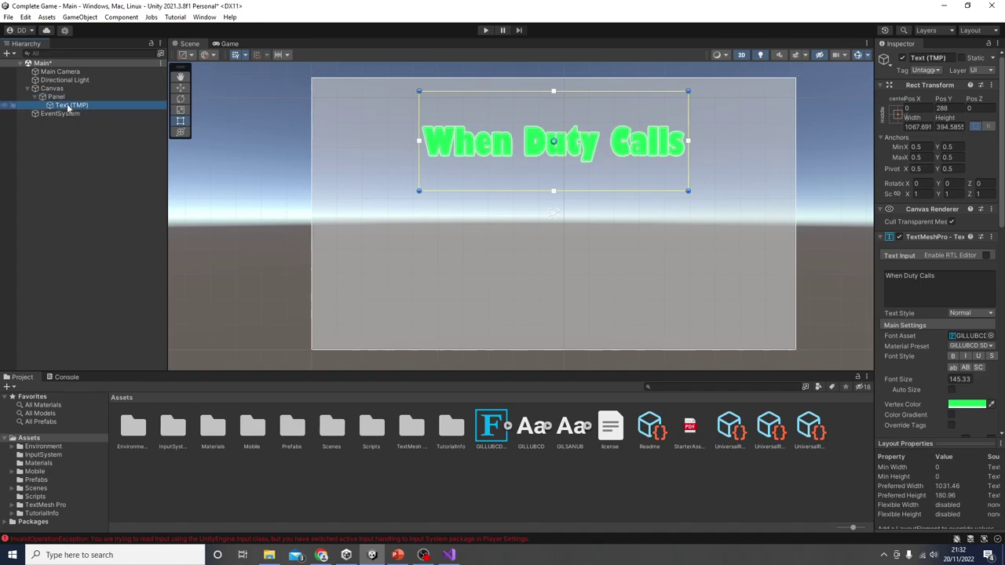
Set the Panel's image color to a fully opaque dark grey with alpha 255.
click(66, 96)
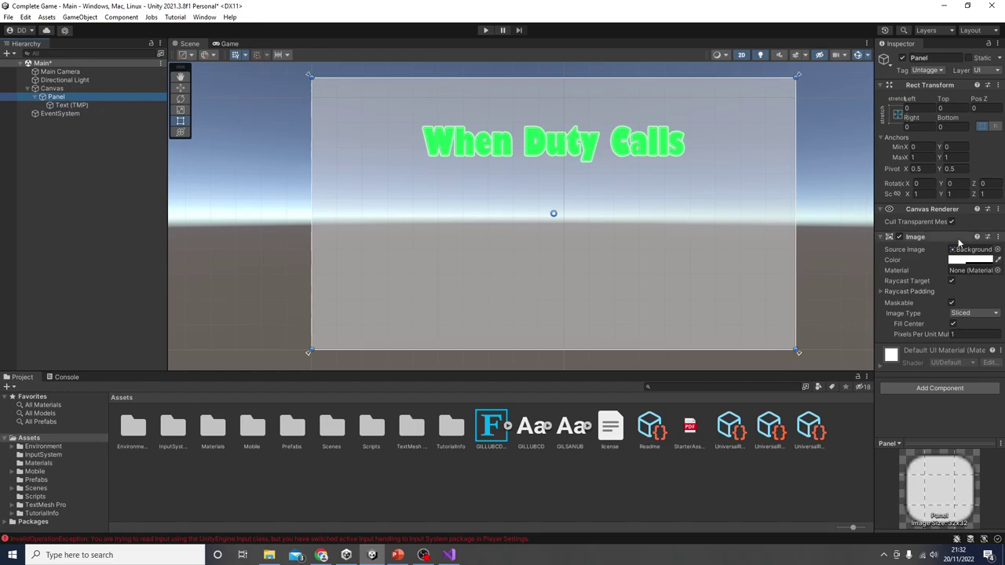
click(966, 262)
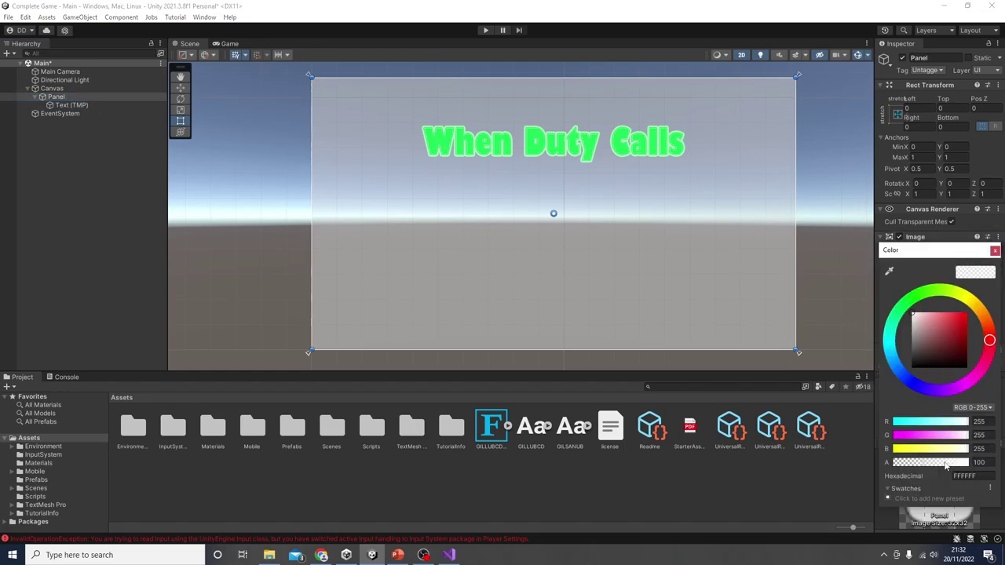
drag(924, 463, 991, 468)
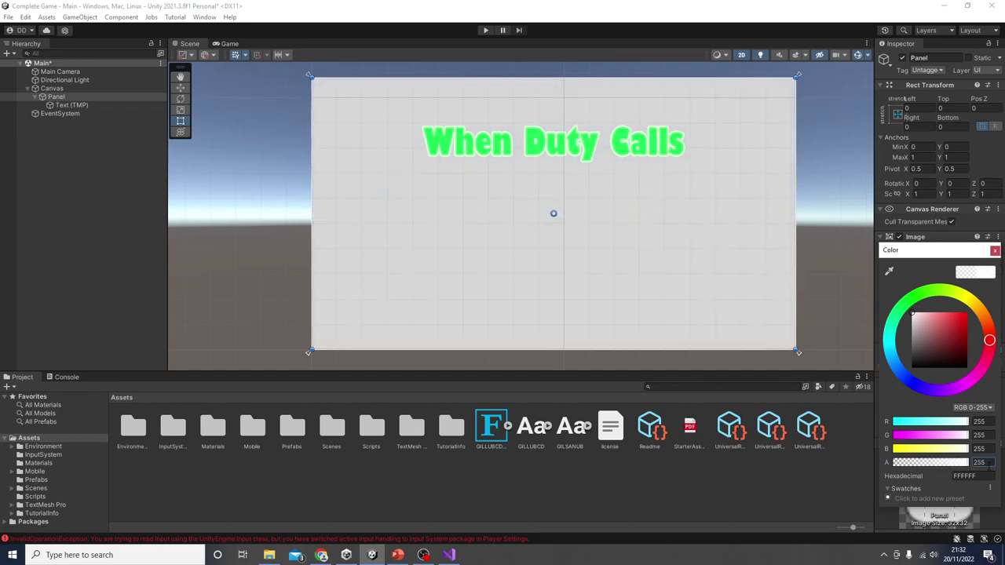
click(953, 366)
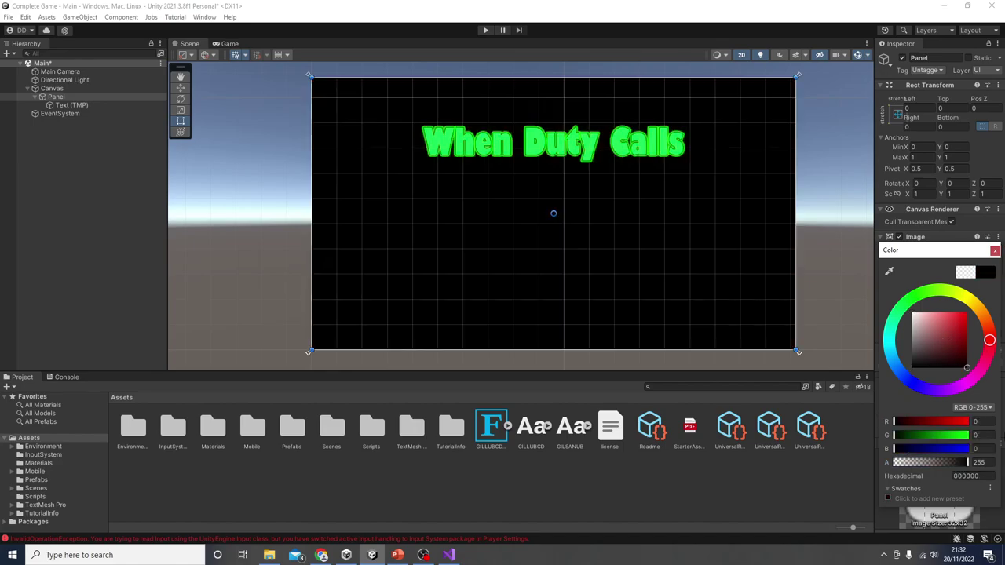
mouse_move(913, 368)
mouse_down()
mouse_move(881, 368)
mouse_move(874, 352)
mouse_move(871, 363)
mouse_move(890, 345)
mouse_up()
click(994, 249)
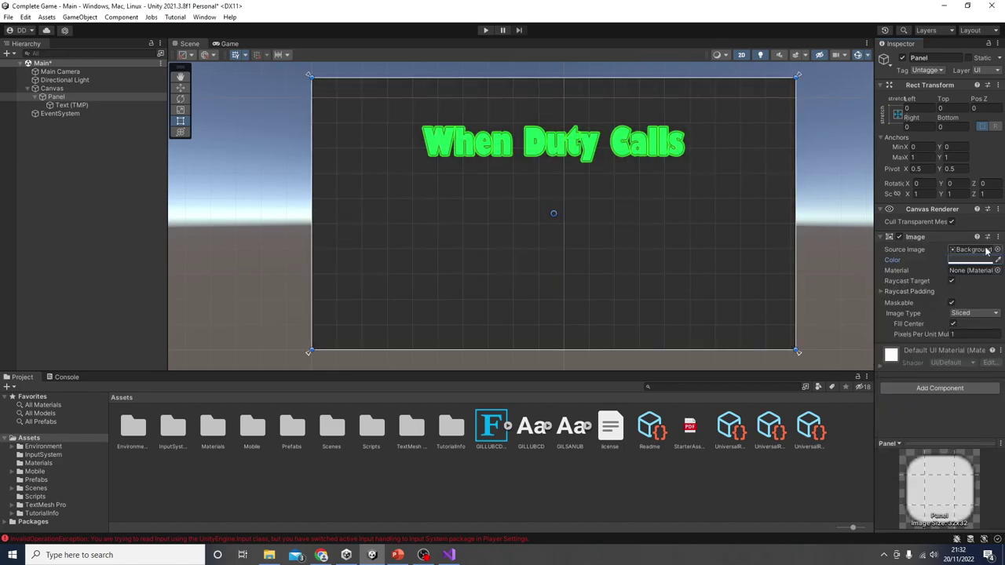
Try stepok@2x and an iconplastic sprite as the Panel's source image, and set the source image to None.
click(995, 250)
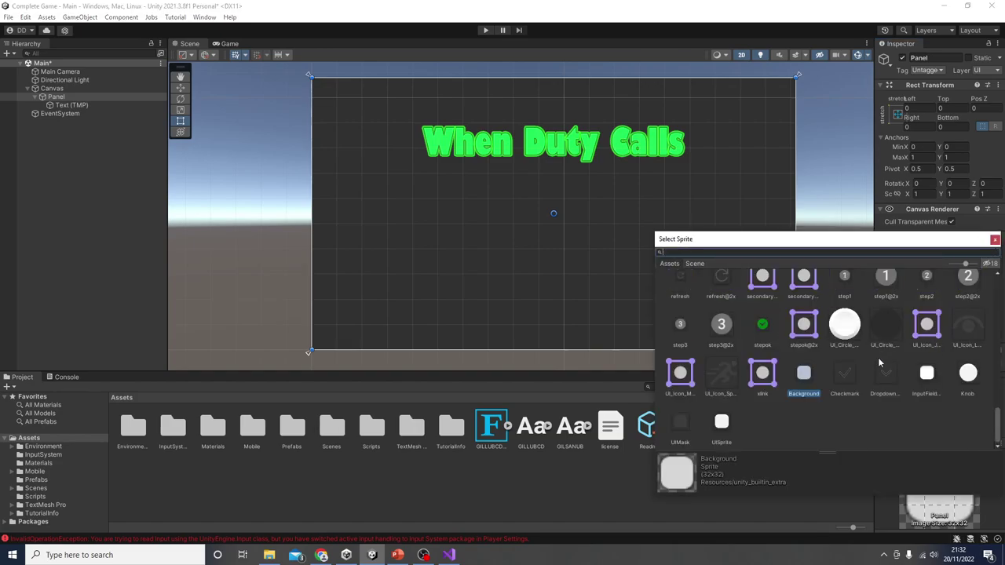
click(810, 332)
scroll(809, 324, up, 5)
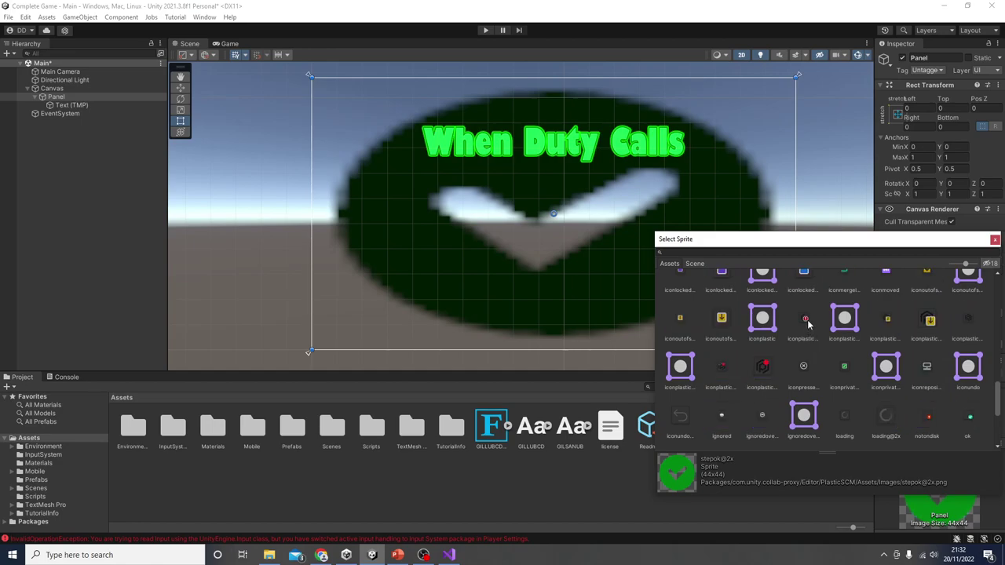
click(805, 319)
scroll(821, 376, up, 5)
scroll(822, 392, up, 5)
click(680, 298)
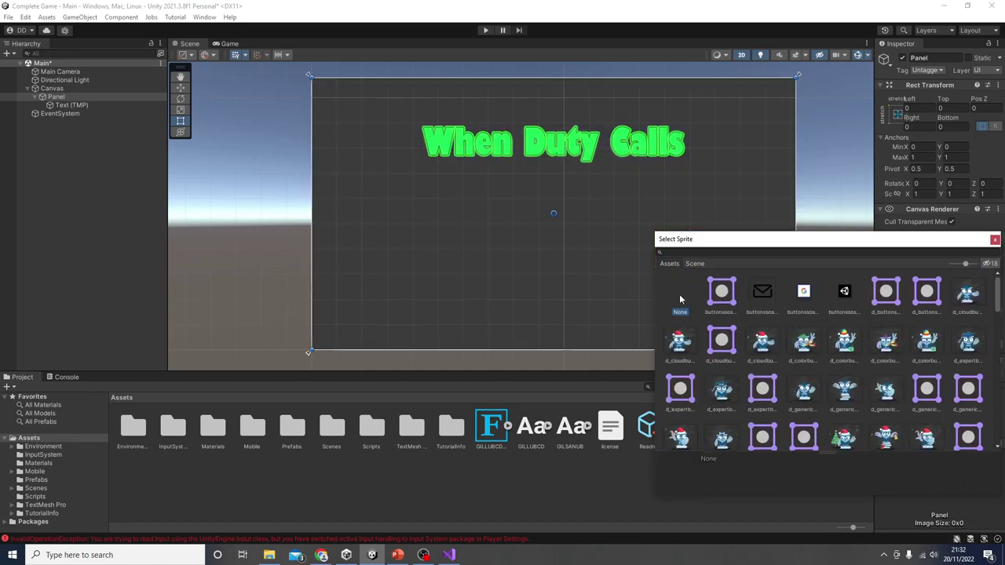
Add a TextMeshPro button to the Panel and enlarge it below the title to about 343 by 194.
key(Return)
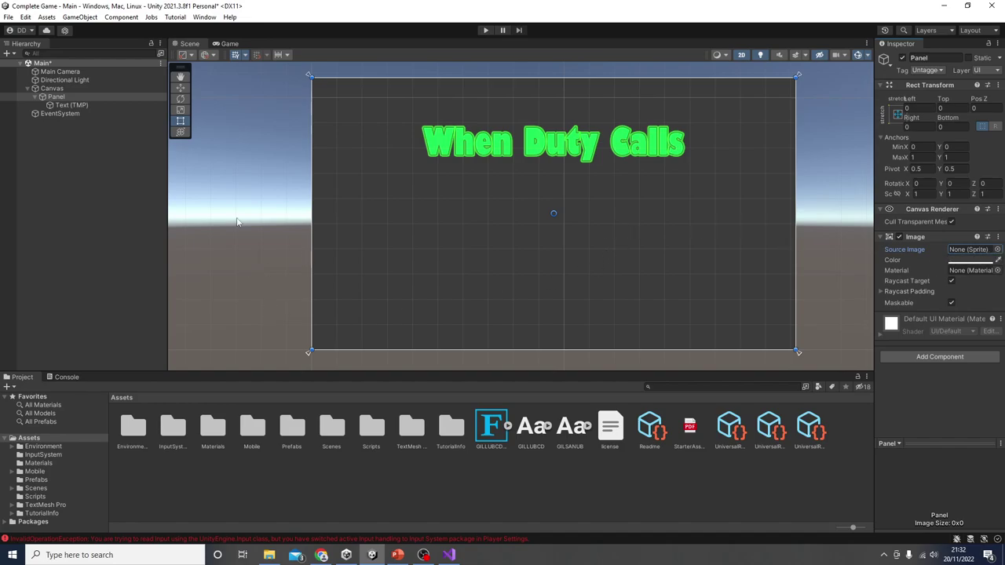
right_click(69, 97)
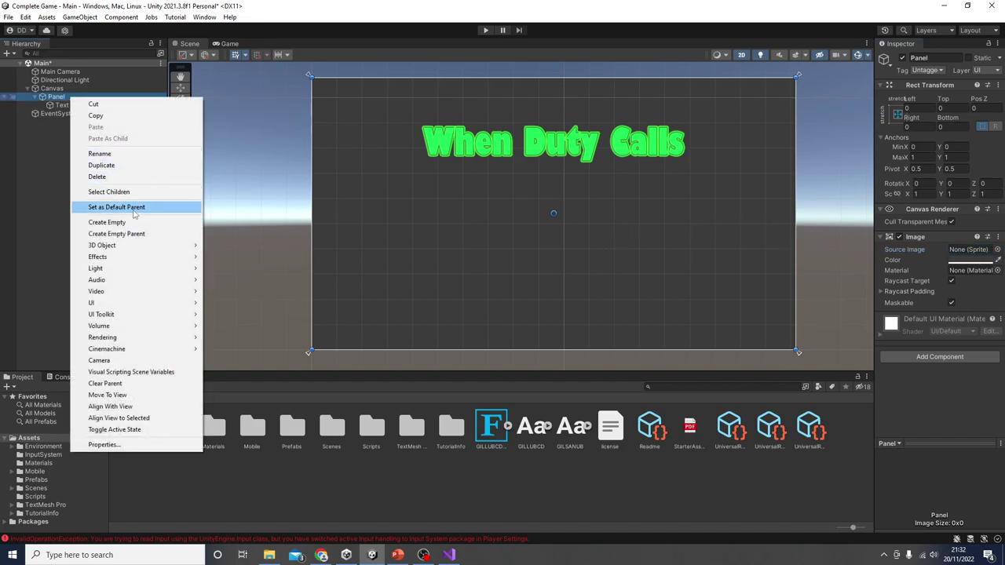
mouse_move(137, 303)
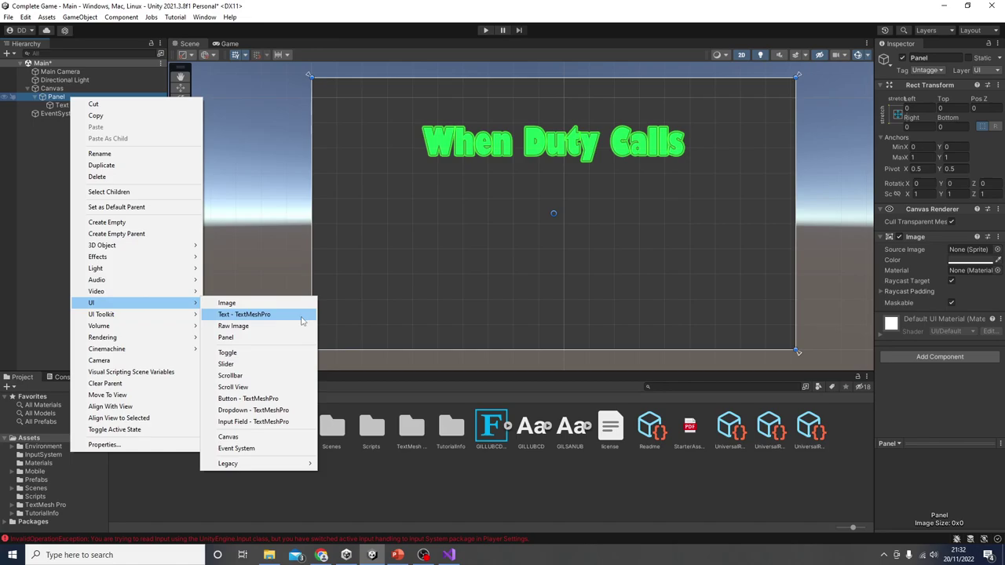
click(259, 398)
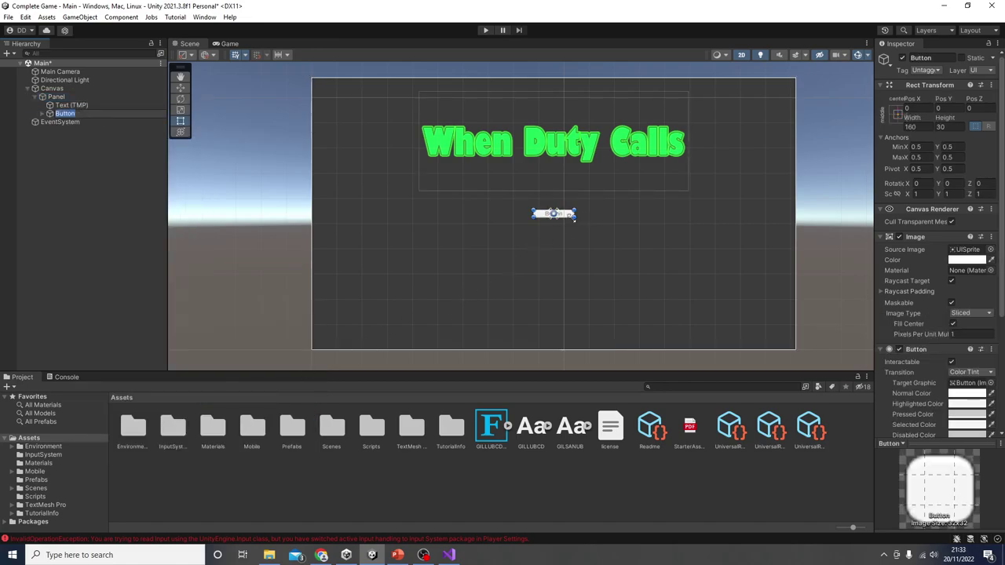
drag(575, 218, 568, 240)
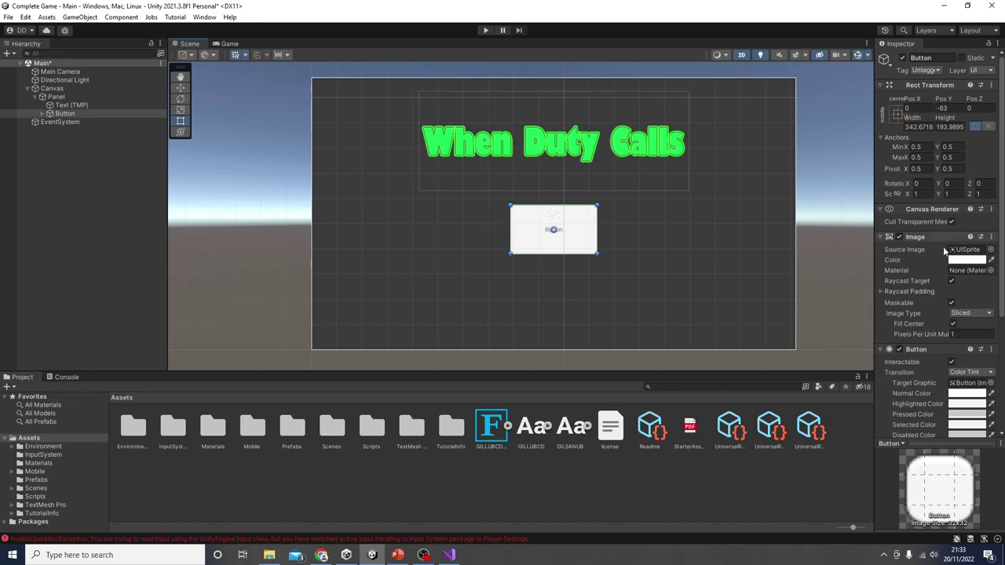
Set the button's label to "Play Game" at font size 61.72 in the GILLUBCD SDF font.
scroll(945, 259, down, 5)
scroll(936, 315, up, 3)
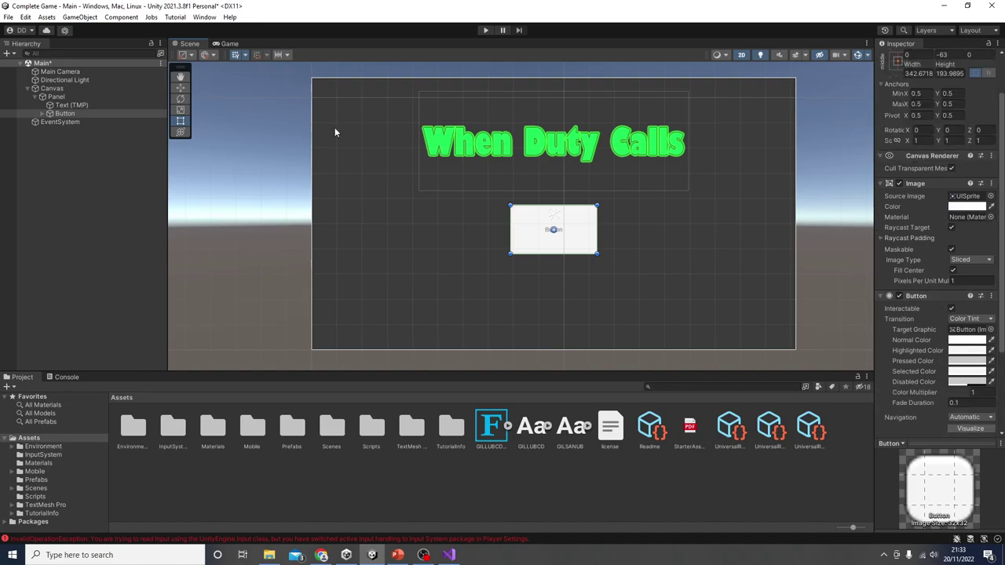
click(43, 114)
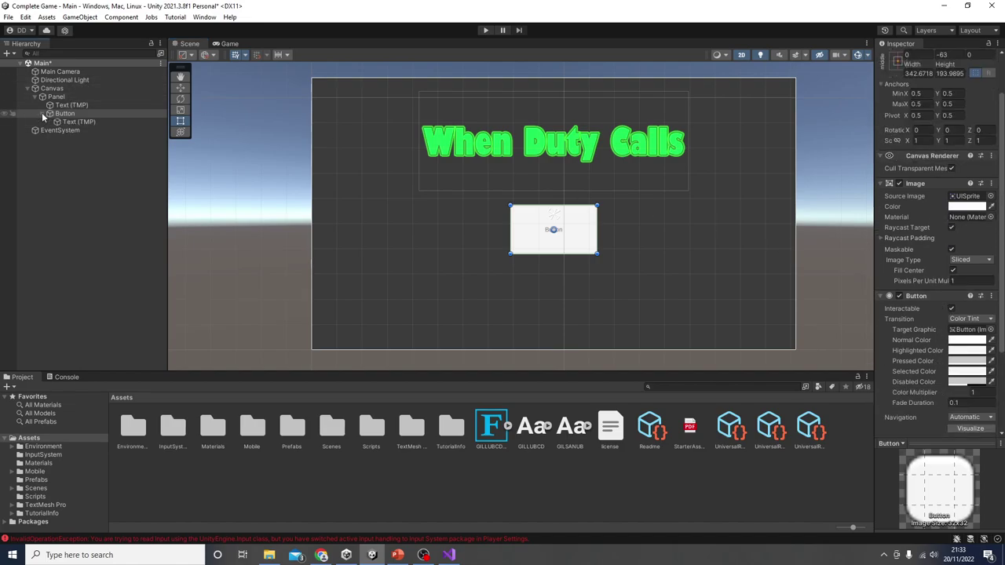
click(85, 123)
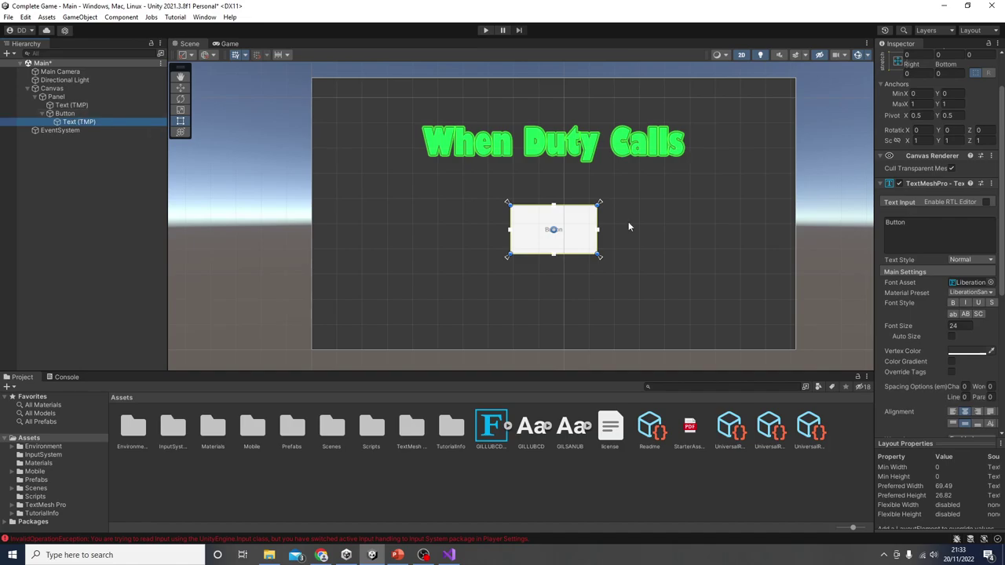
click(954, 228)
text(Play Game)
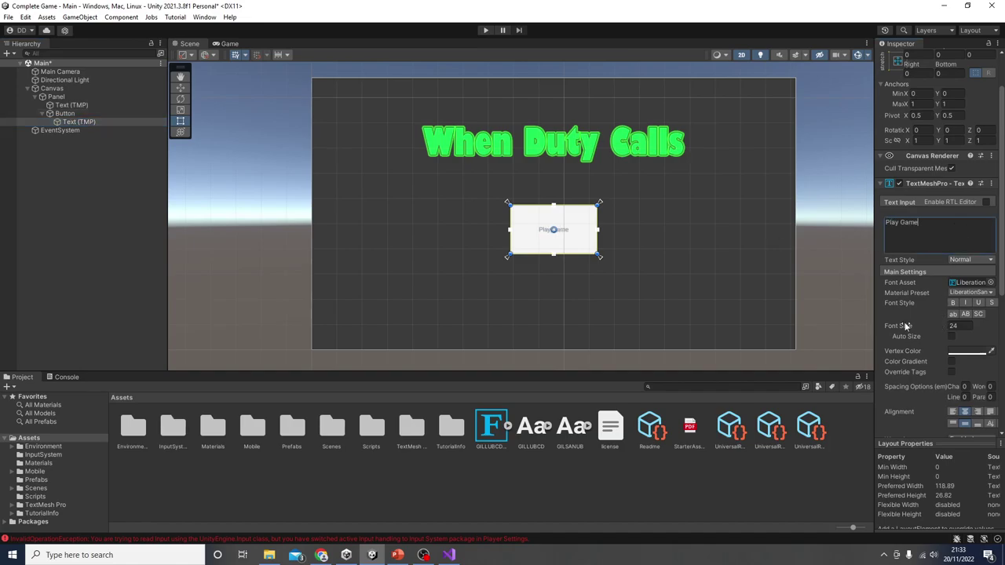
drag(902, 326, 560, 369)
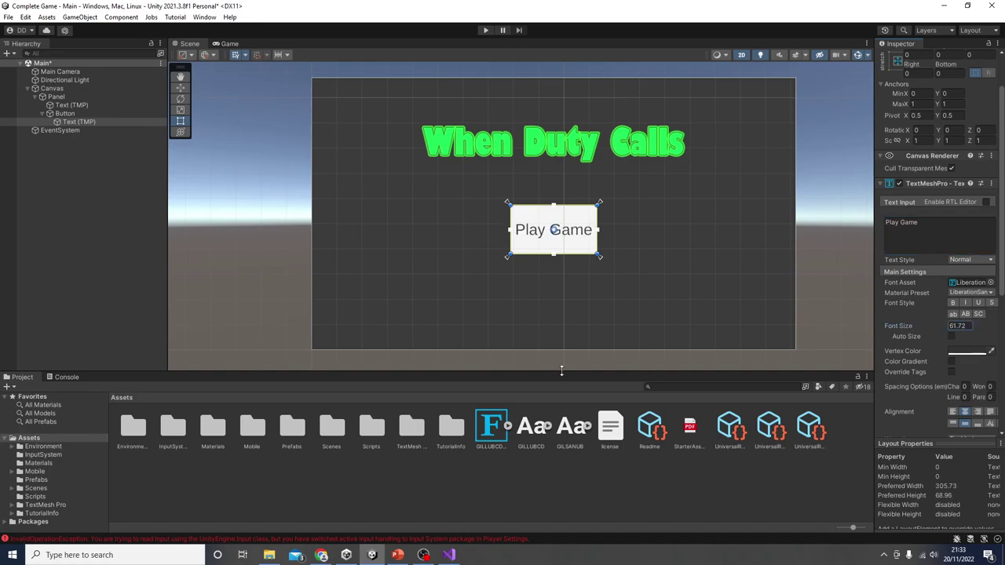
click(991, 281)
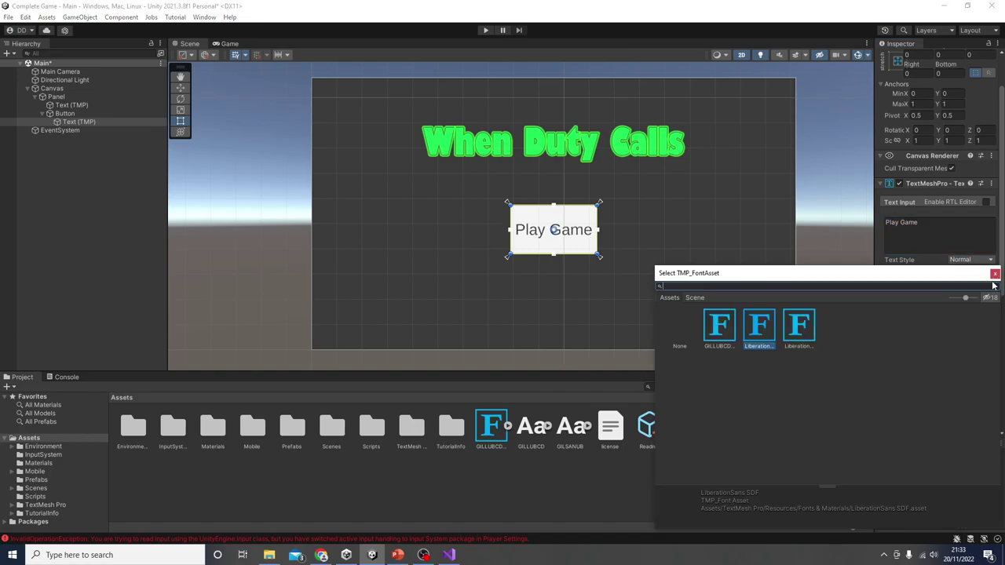
double_click(715, 325)
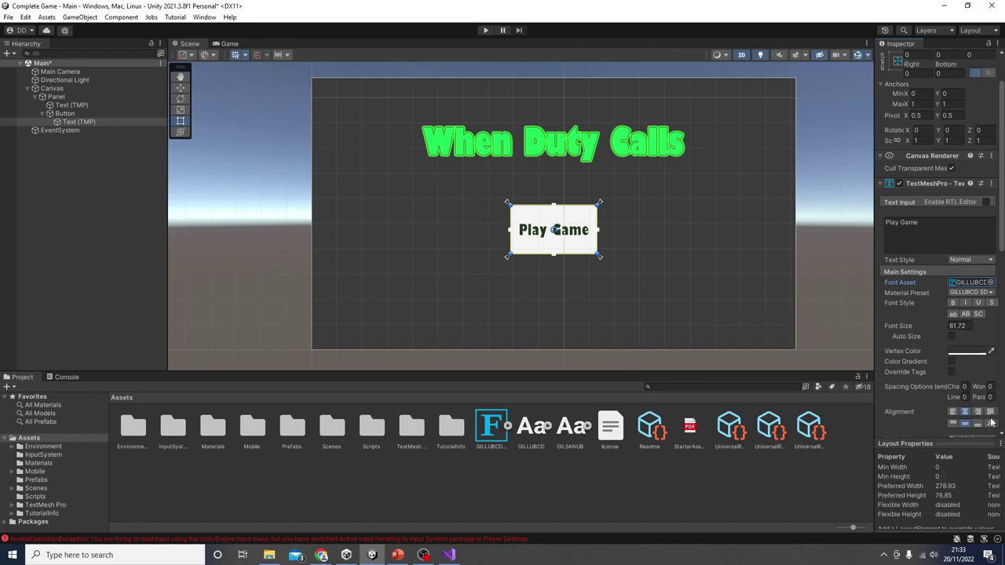
scroll(572, 245, up, 4)
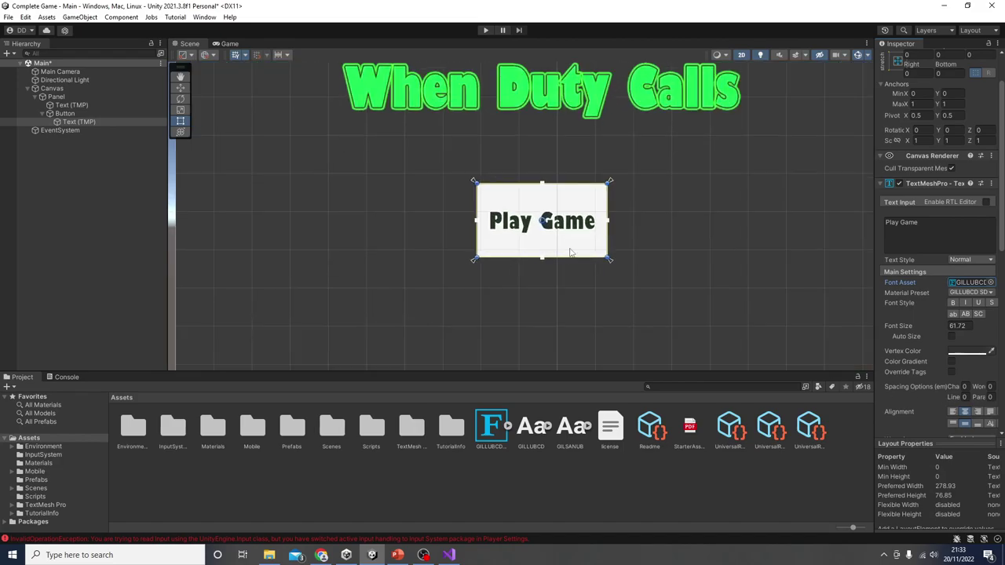
scroll(572, 234, down, 4)
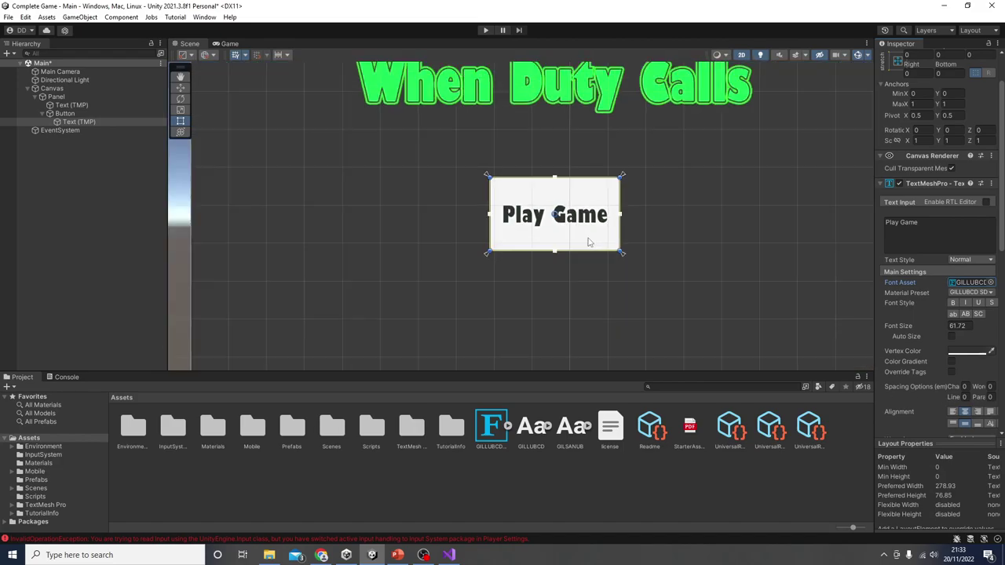
Set the label material's outline color to bright green (0, 227, 8) at intensity 2 and adjust the outline thickness.
scroll(955, 361, down, 10)
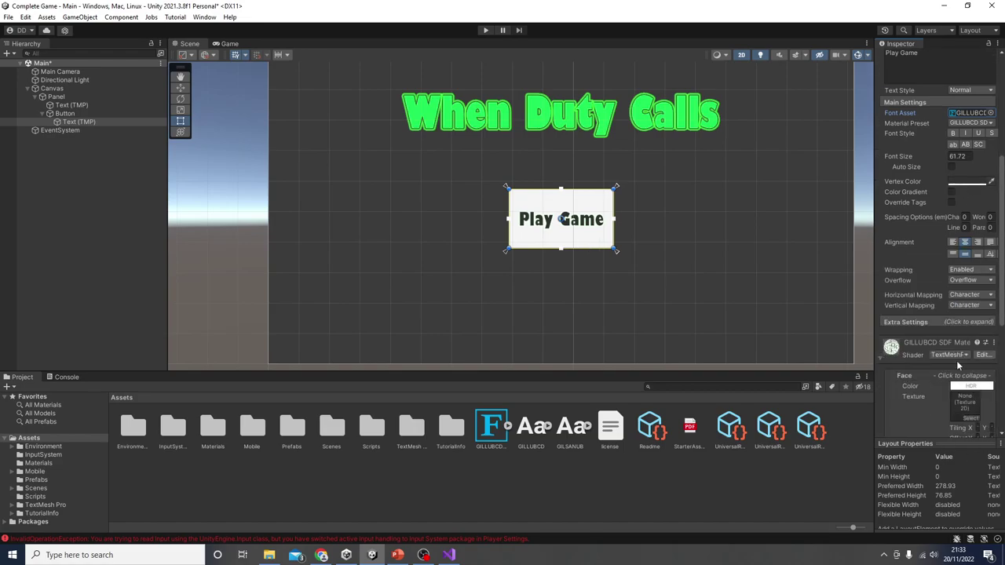
scroll(954, 361, down, 4)
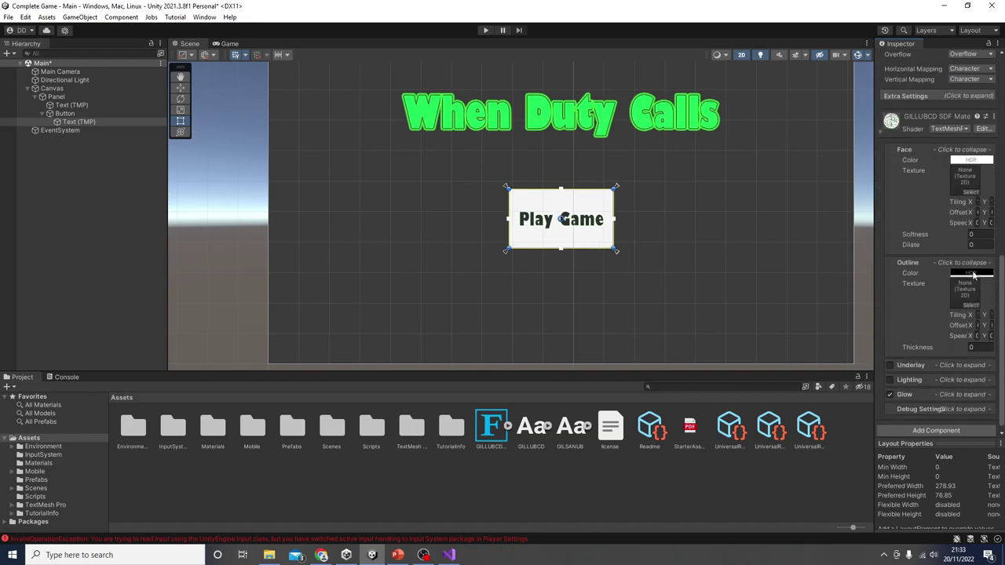
click(972, 273)
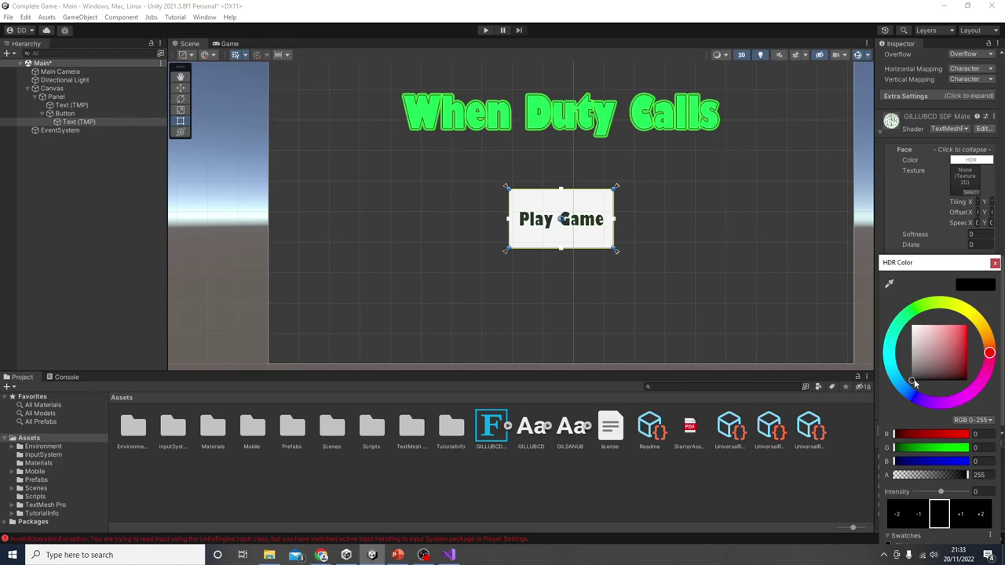
mouse_move(940, 309)
mouse_down()
mouse_move(901, 323)
mouse_move(997, 336)
mouse_up()
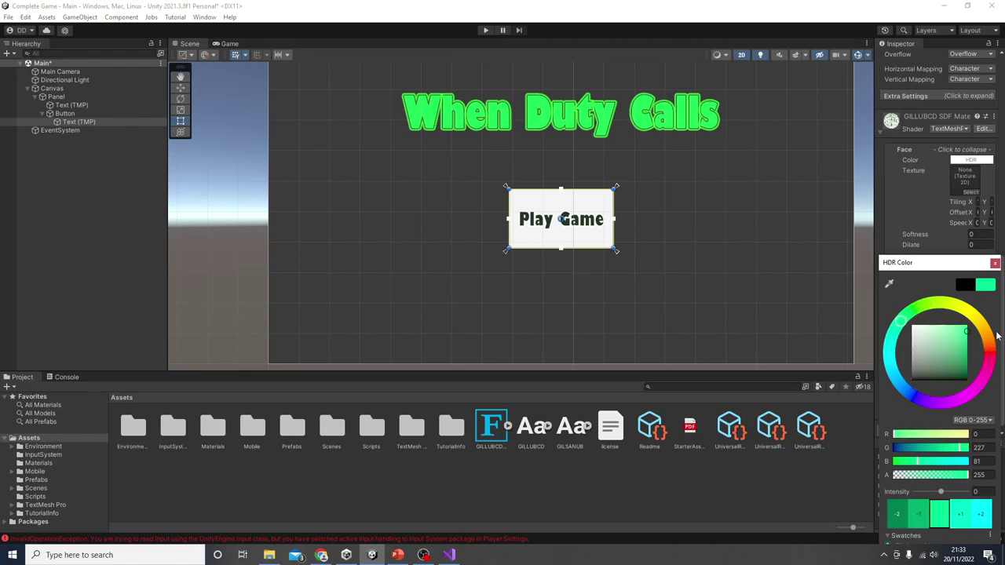
drag(902, 320, 914, 310)
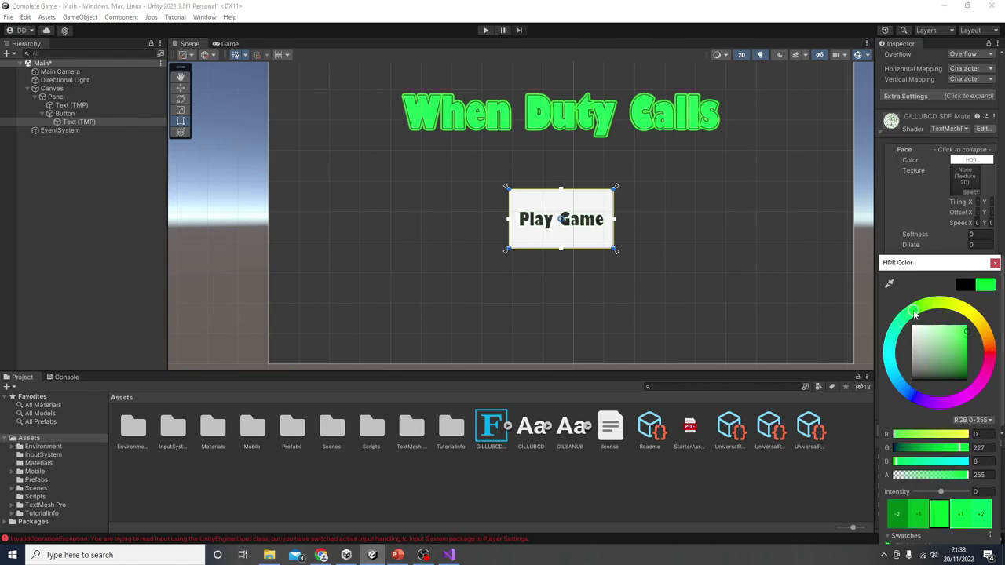
mouse_move(940, 491)
mouse_down()
mouse_move(973, 494)
mouse_move(946, 493)
mouse_up()
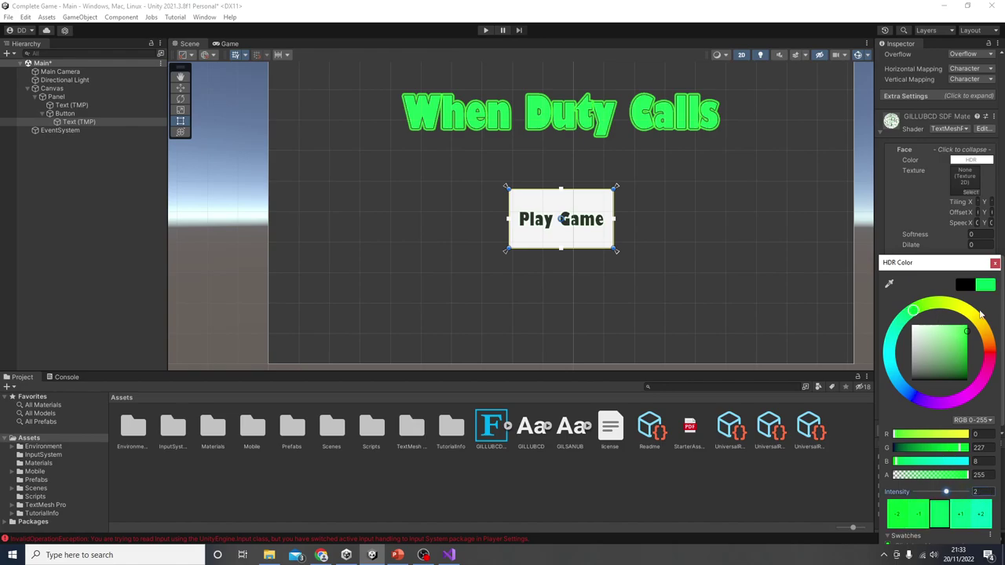
click(994, 264)
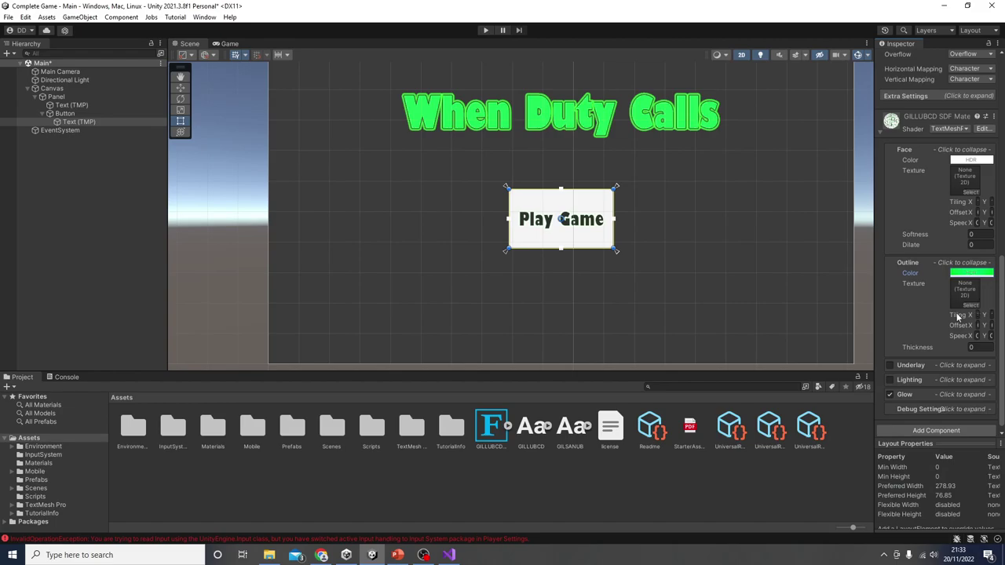
mouse_move(922, 349)
mouse_down()
mouse_move(948, 353)
mouse_move(938, 354)
mouse_up()
click(233, 212)
scroll(288, 212, down, 4)
middle_drag(505, 256, 488, 244)
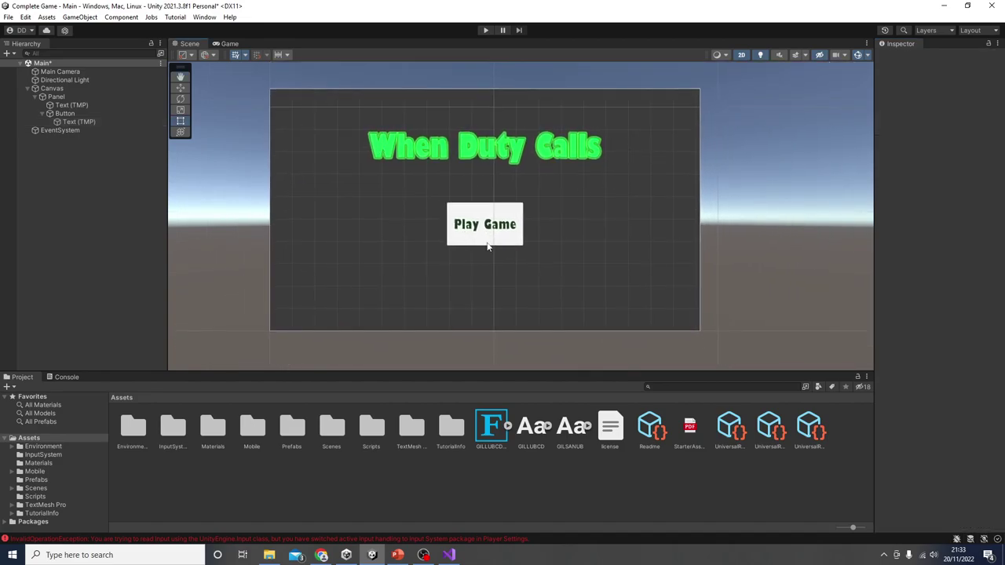
Add a TextMeshPro text to the Panel, place it in the Panel's lower-right corner and enter the author's full name.
right_click(67, 100)
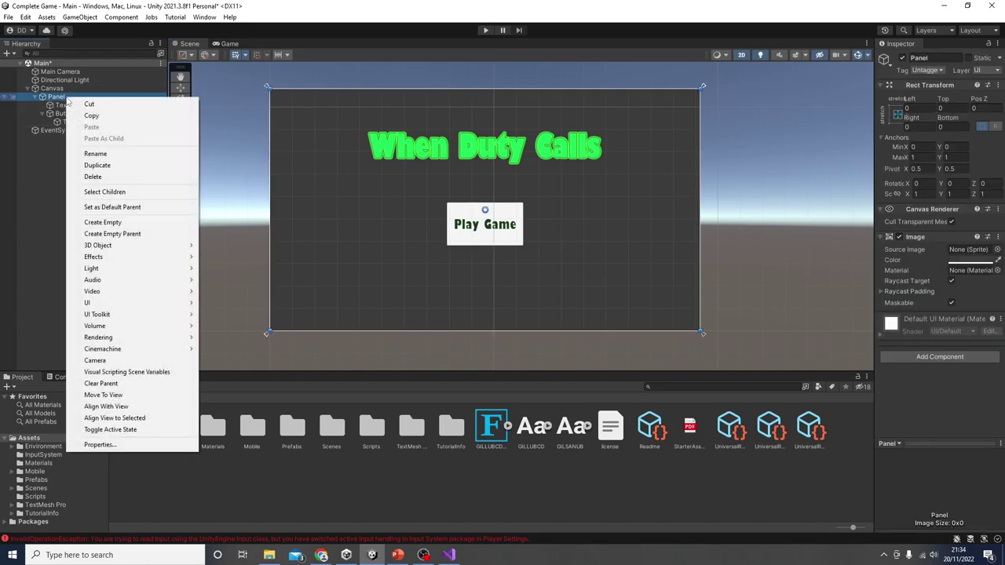
mouse_move(135, 306)
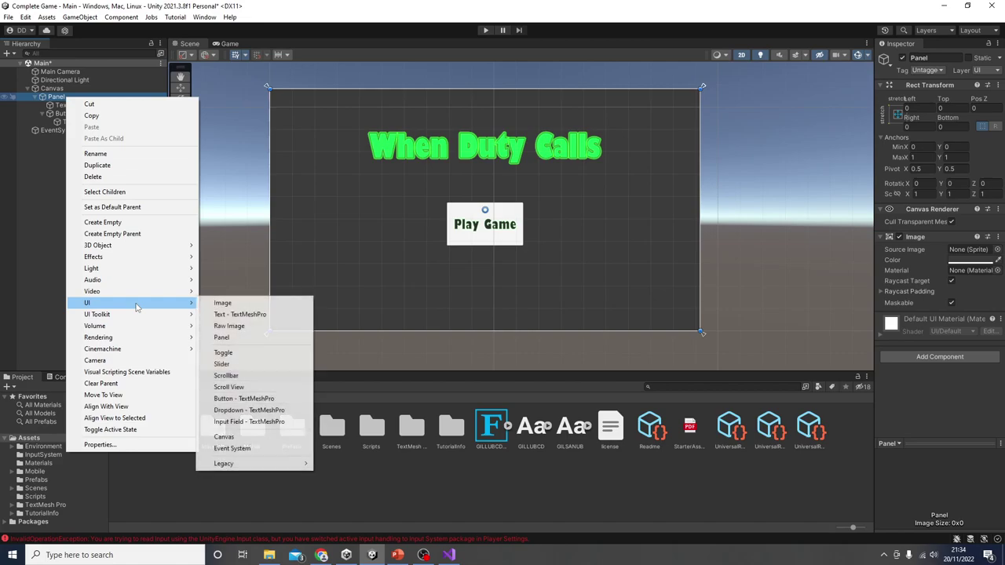
click(229, 313)
drag(503, 216, 485, 296)
key(ctrl+z)
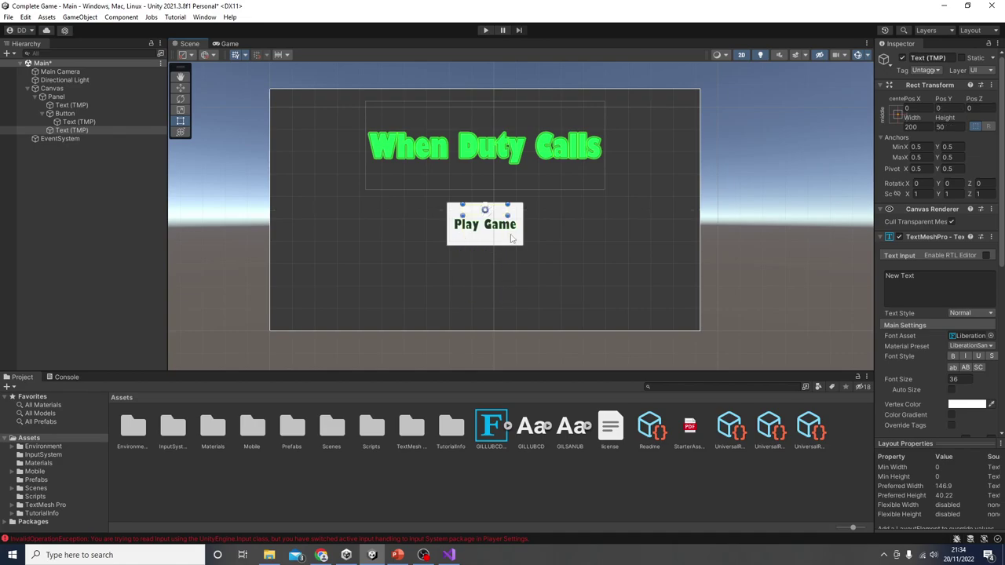
drag(542, 254, 691, 322)
click(963, 283)
text(David Day)
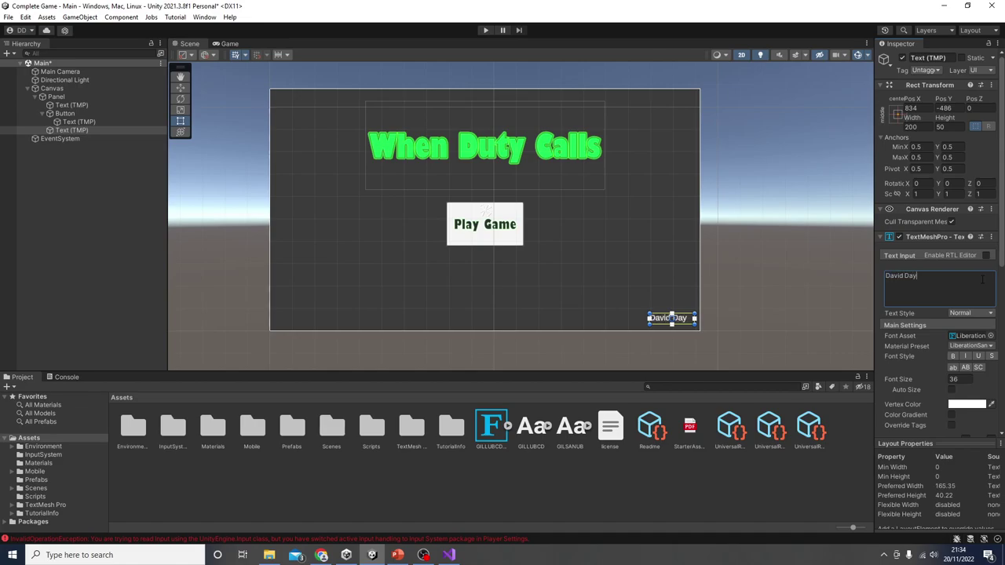
Give the author text the GILLUBCD SDF font, enlarge its box to about 247 by 57 and center the text.
click(990, 335)
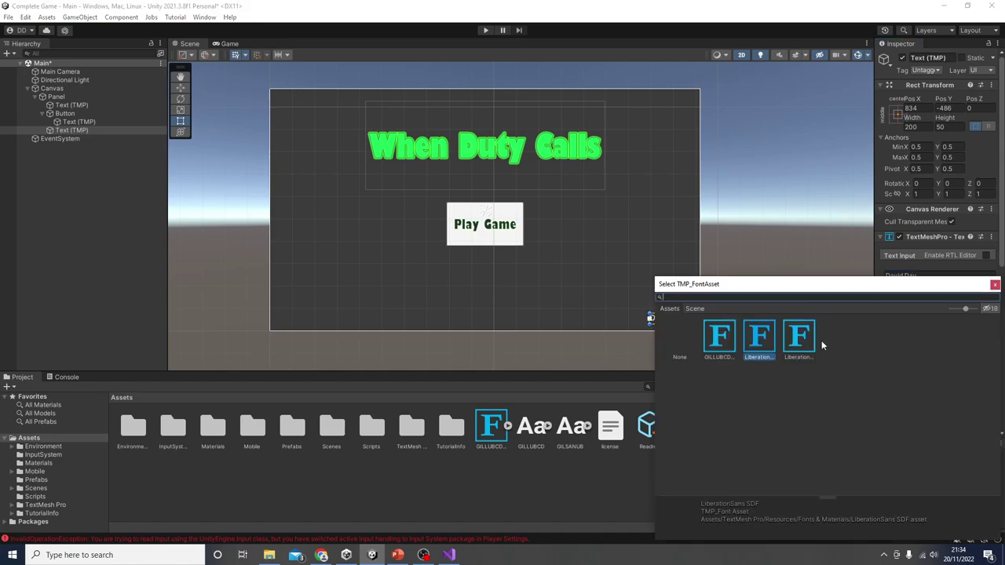
double_click(727, 339)
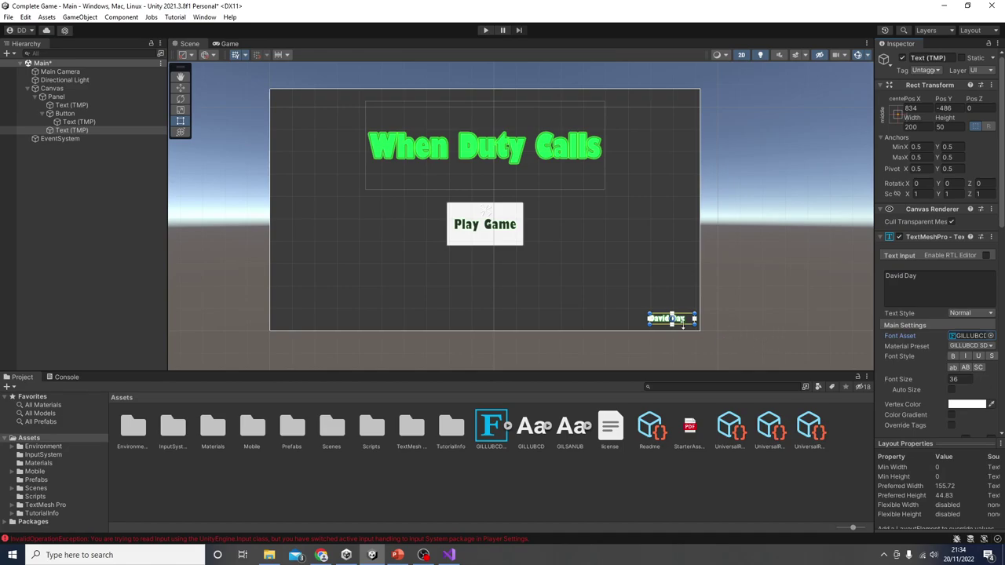
drag(649, 313, 637, 311)
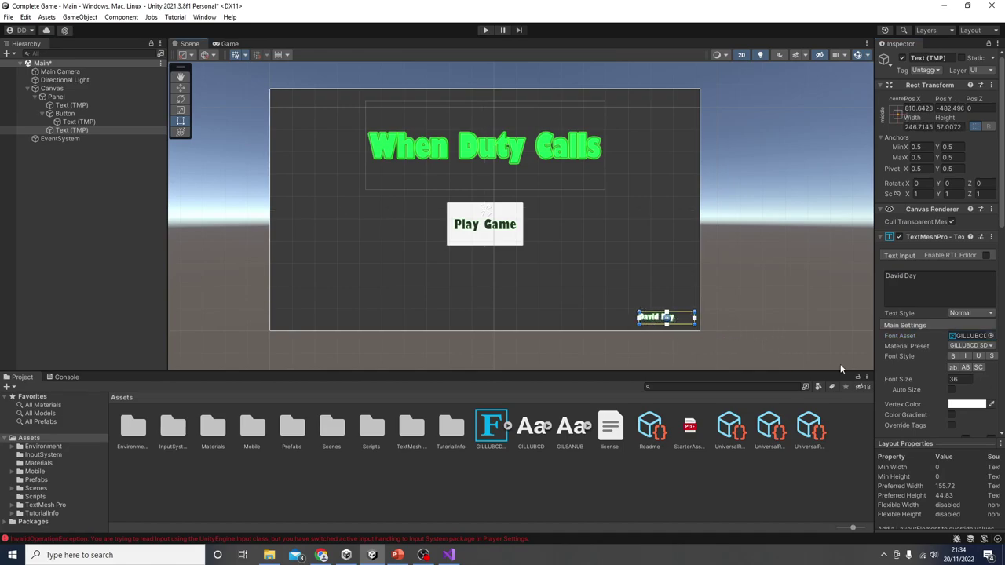
scroll(964, 377, down, 2)
click(965, 408)
click(766, 359)
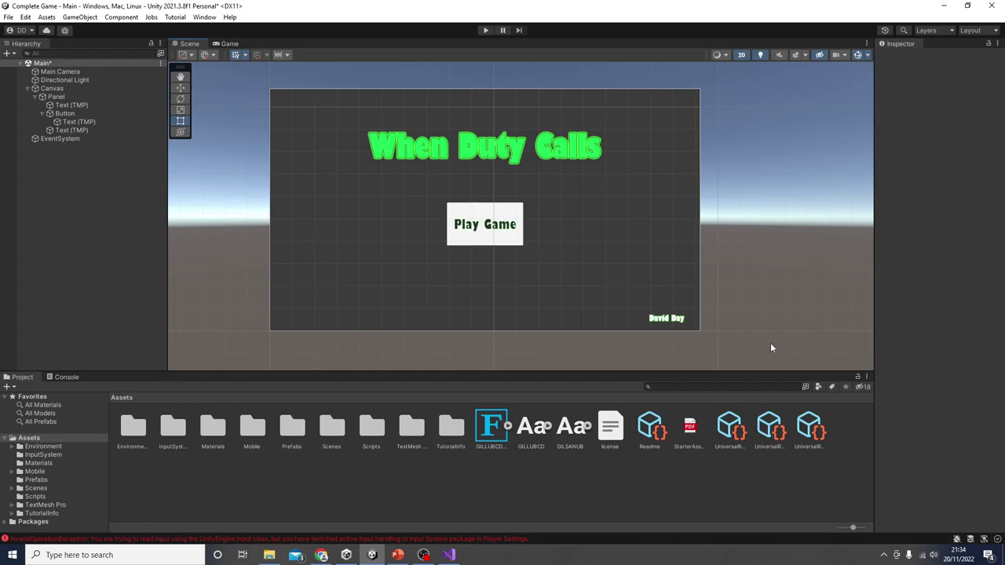
Add a "High Score:" TextMeshPro text to the Panel, about 271 by 55, below the button and left of its center.
click(486, 247)
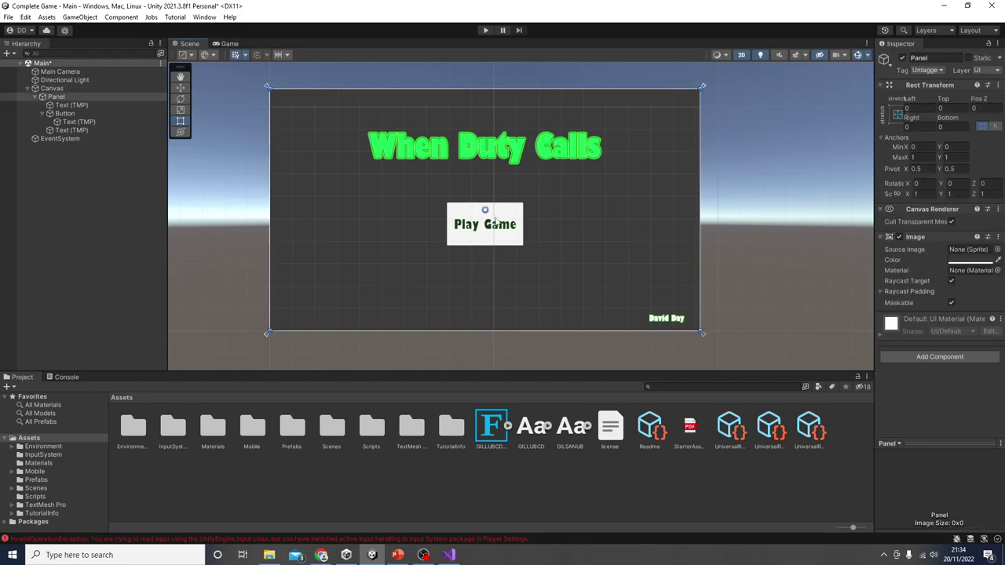
right_click(77, 94)
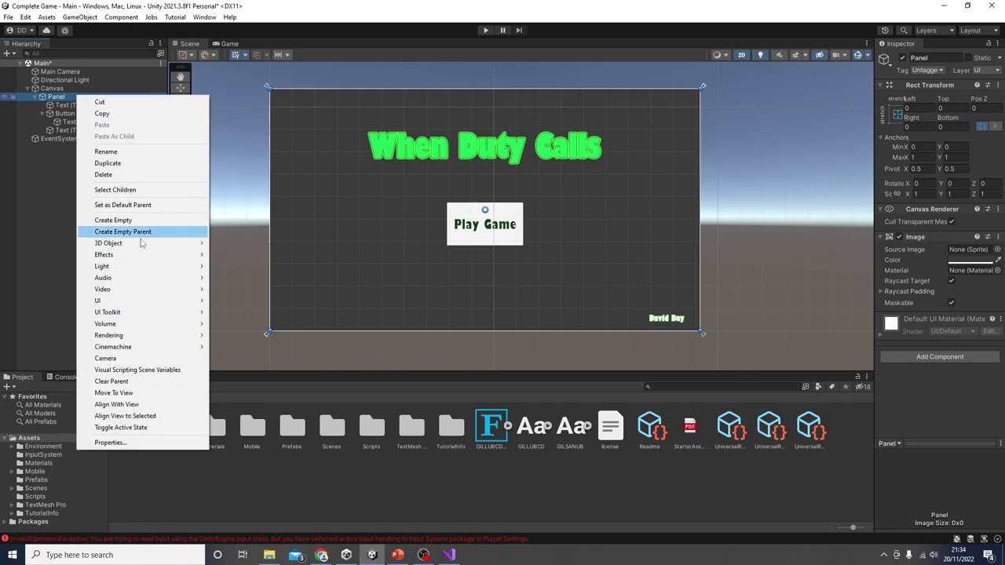
mouse_move(149, 299)
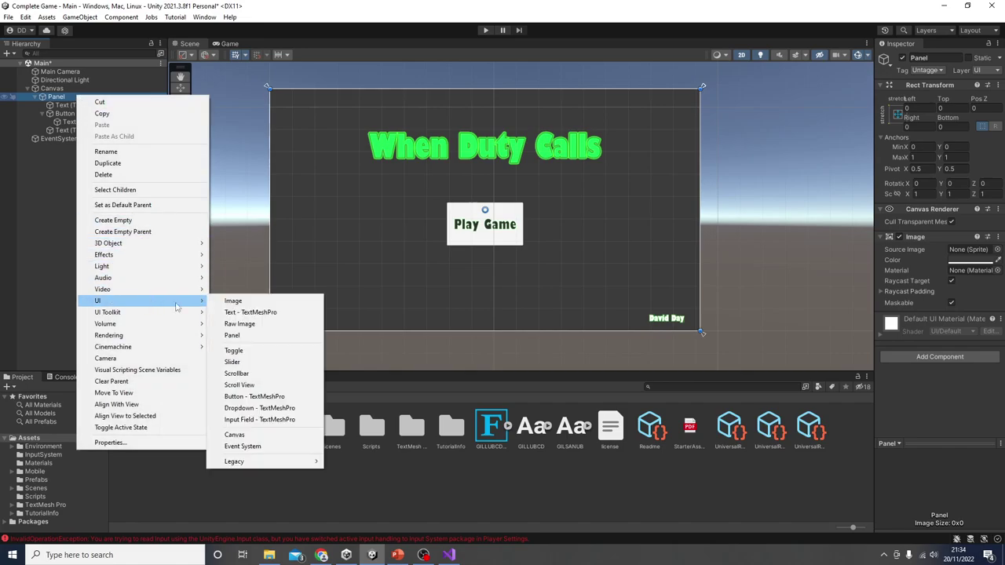
click(247, 311)
drag(500, 229, 499, 281)
click(925, 275)
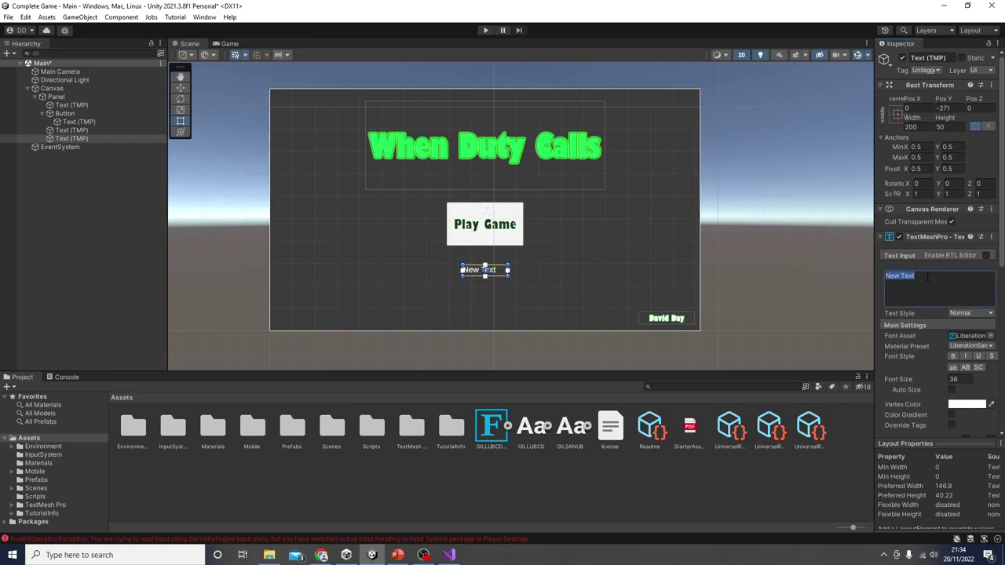
text(High Score:)
drag(509, 276, 465, 274)
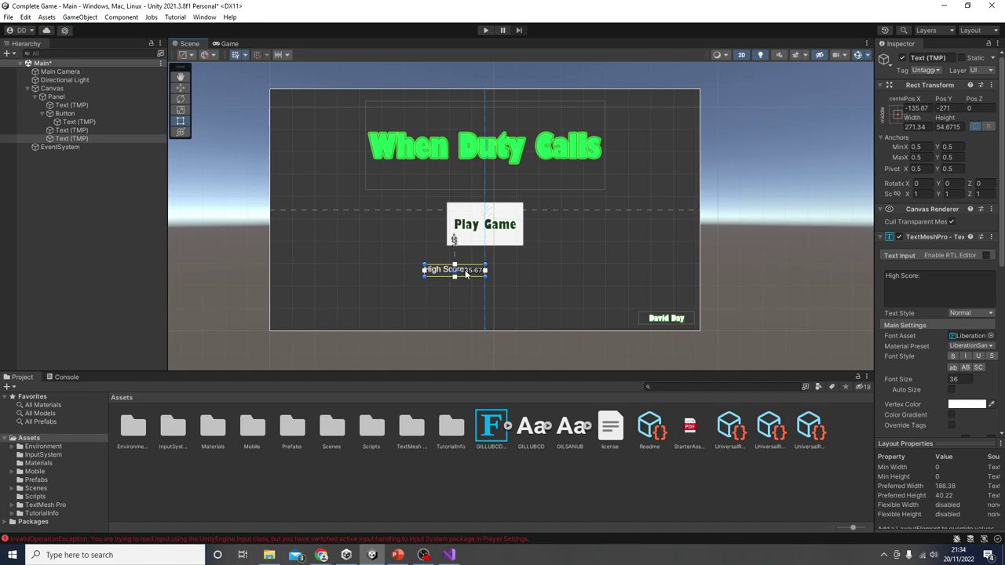
Add a TextMeshPro text reading "0" to the Panel and place it just right of the "High Score:" text.
right_click(73, 139)
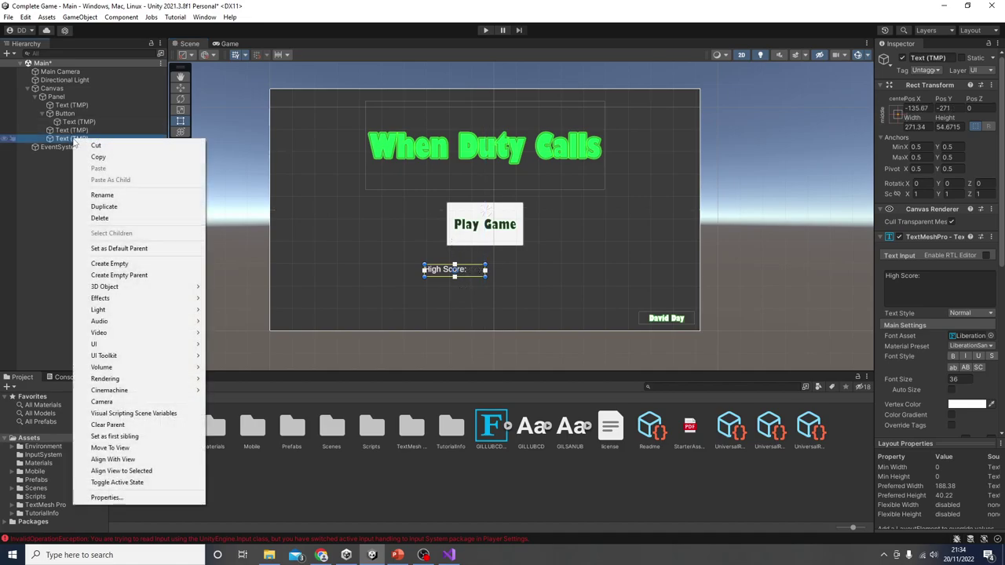
click(63, 97)
right_click(63, 98)
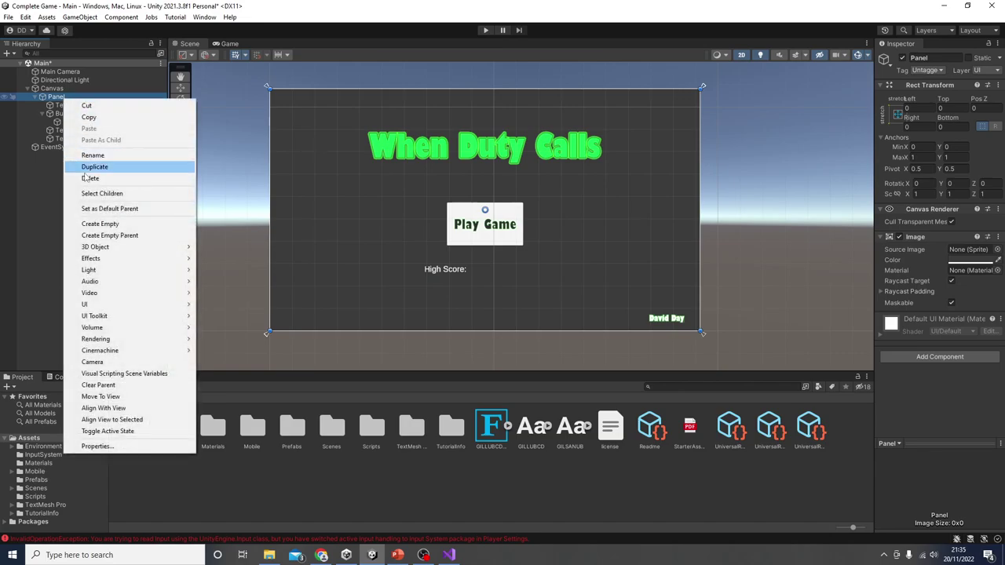
mouse_move(134, 316)
click(237, 316)
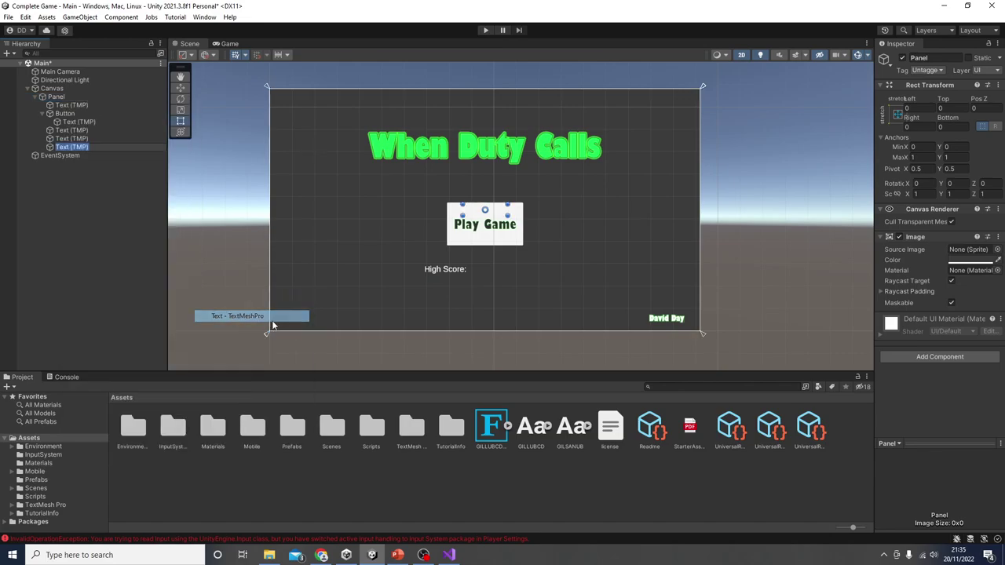
drag(494, 215, 523, 277)
click(955, 276)
key(ctrl+a)
text(0)
click(795, 274)
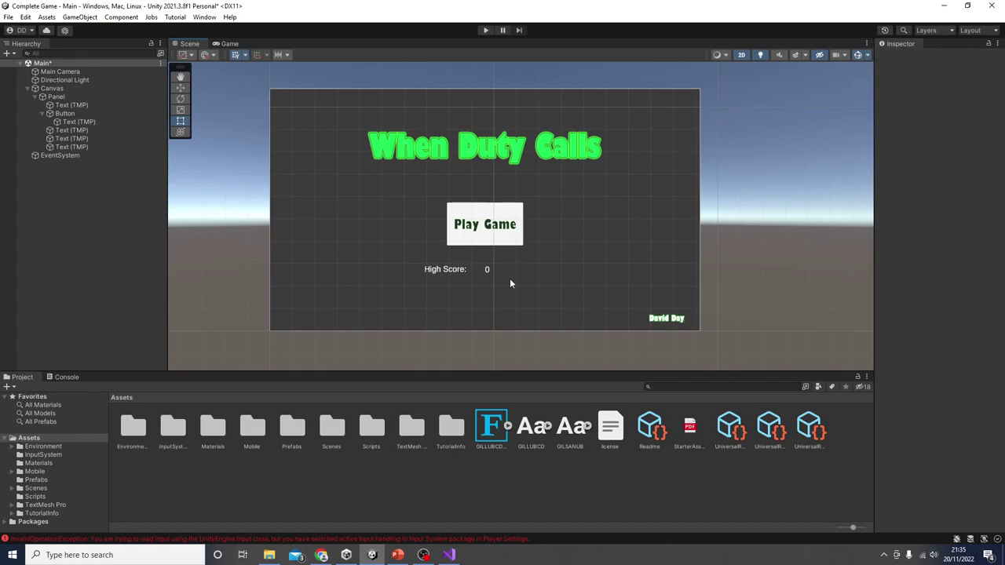
click(449, 271)
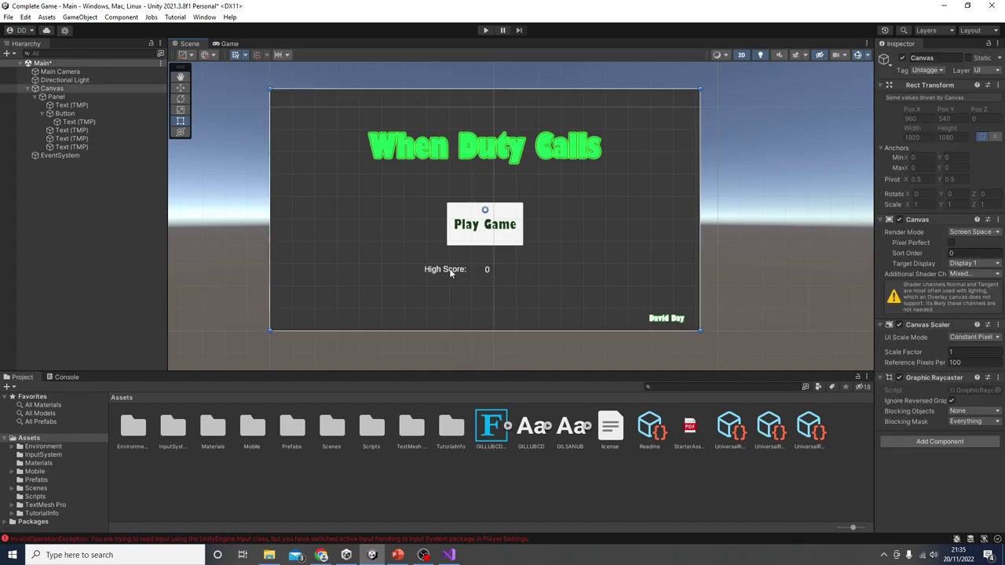
click(450, 271)
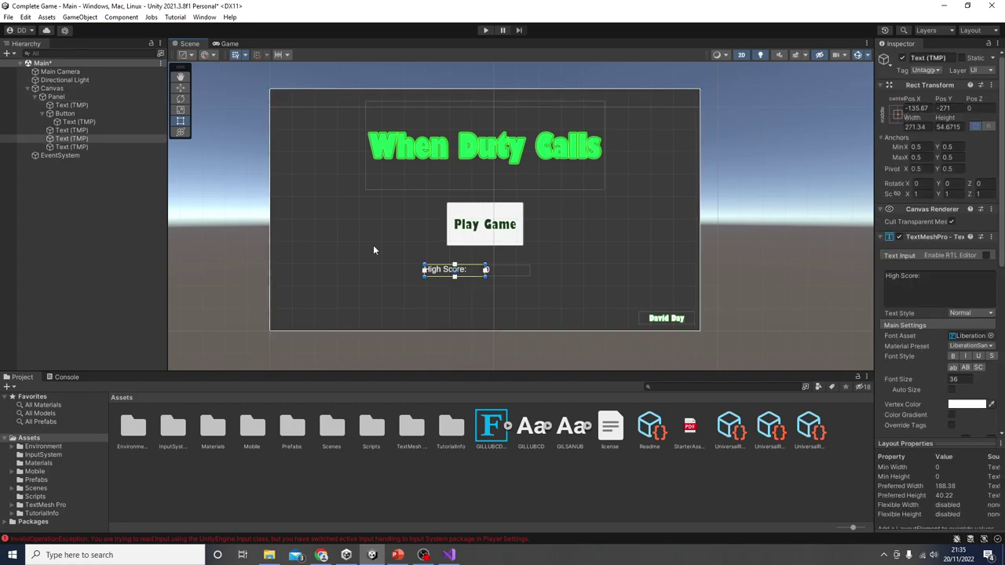
click(492, 270)
click(799, 260)
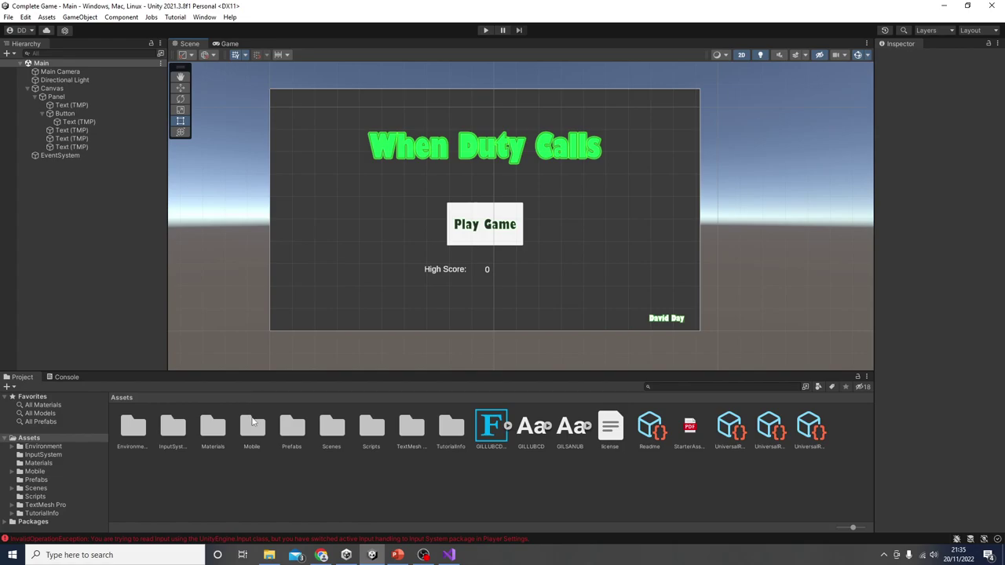
Open the Scripts folder in the project's assets.
double_click(370, 426)
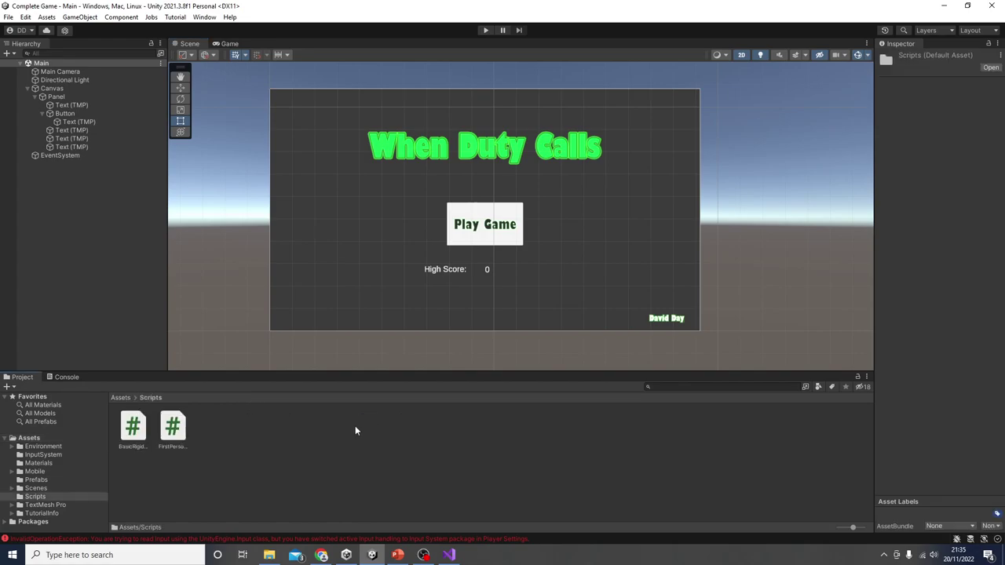
right_click(255, 439)
mouse_move(347, 180)
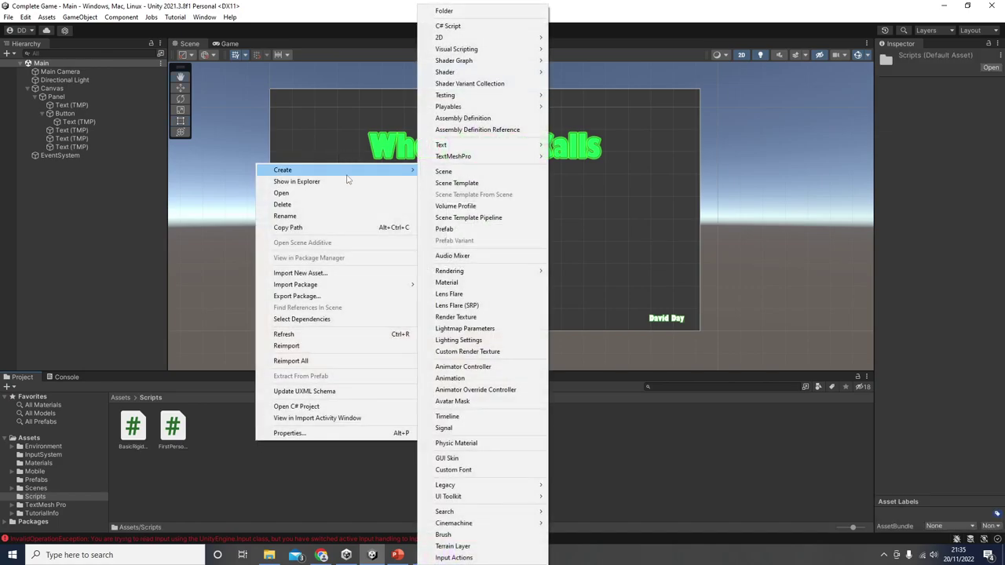
click(450, 29)
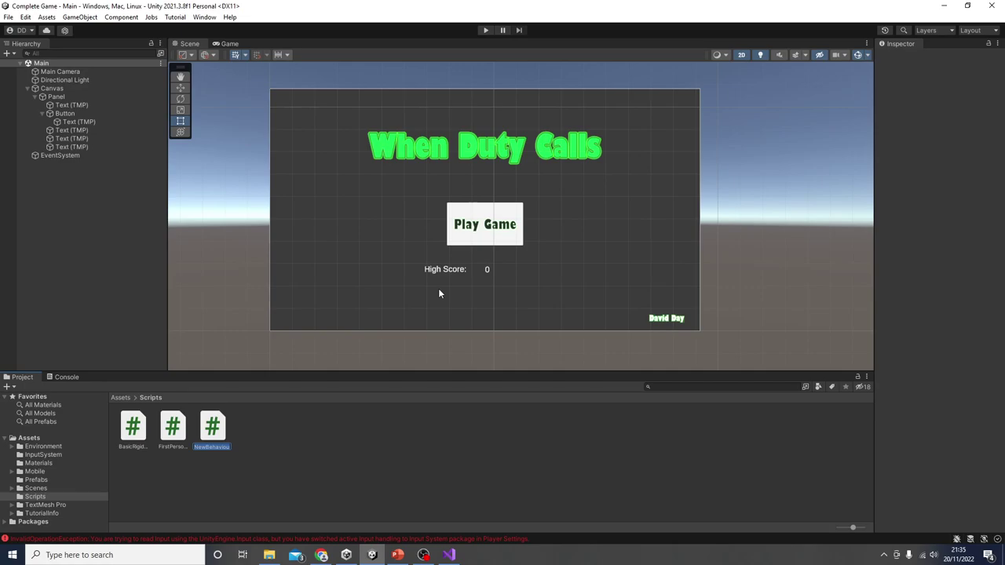
key(Return)
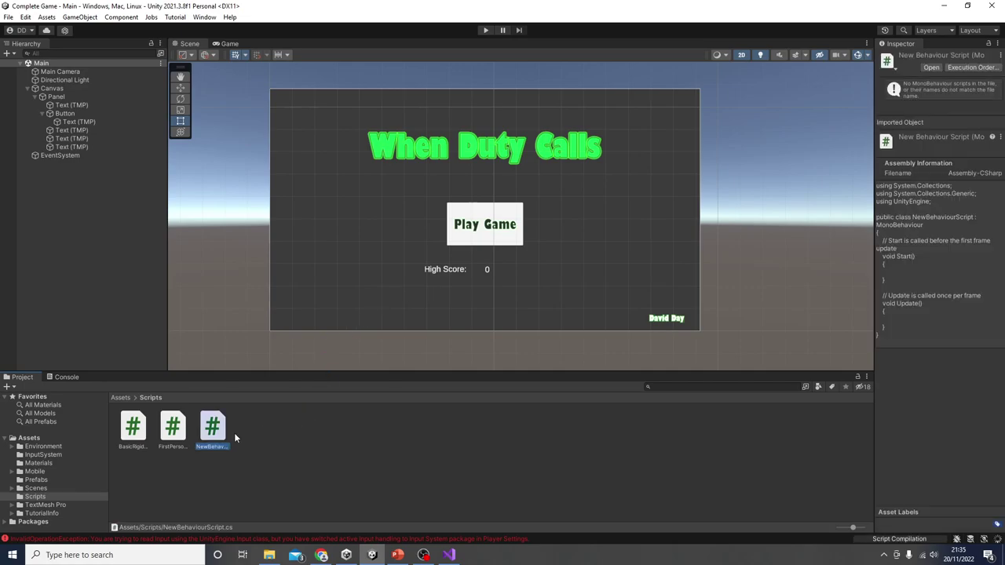
key(Delete)
key(Return)
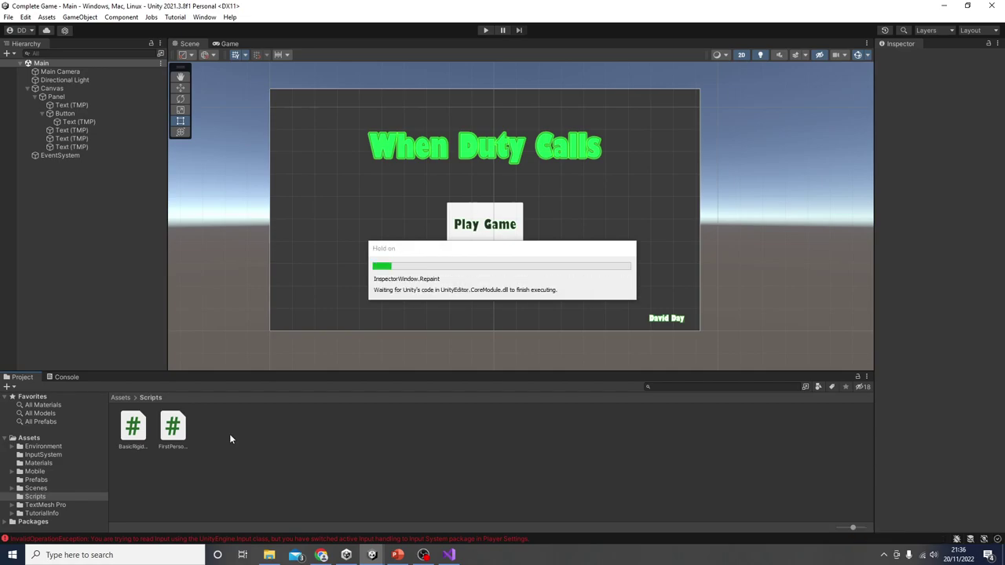
Create a C# script named ChangeScenes in the Scripts folder and open it in Visual Studio.
right_click(230, 437)
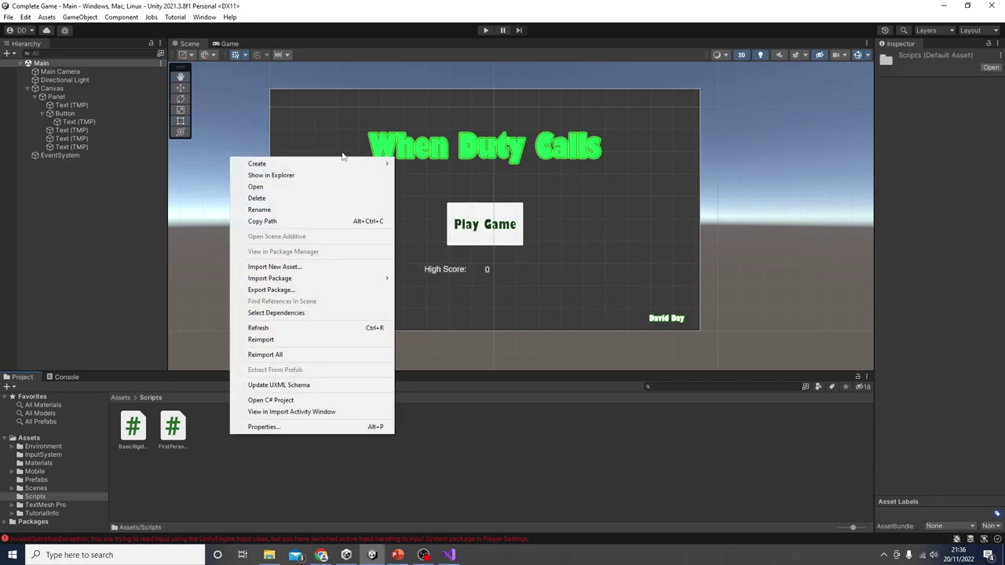
mouse_move(336, 165)
click(438, 29)
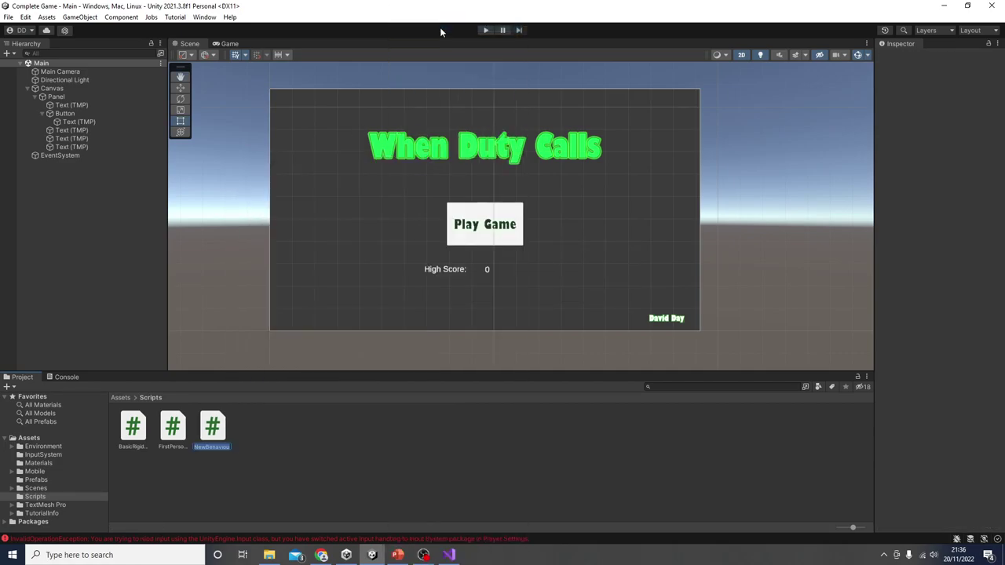
text(ChangeScenes)
key(Return)
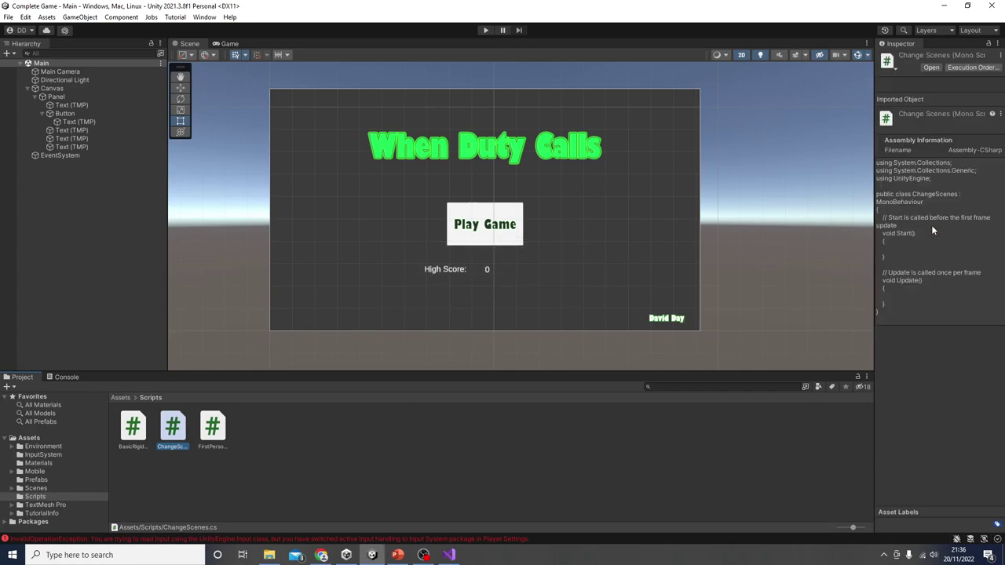
double_click(179, 426)
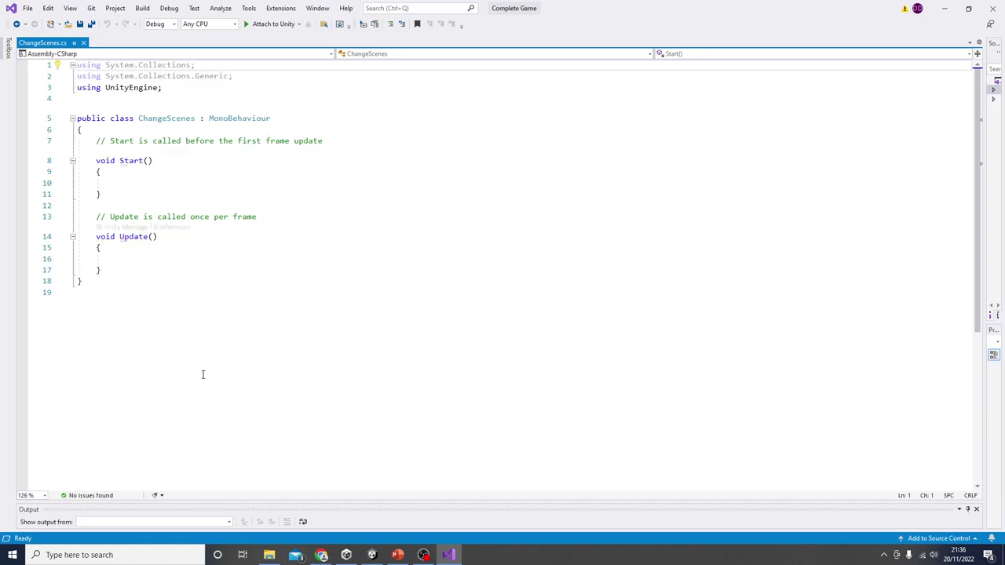
ctrl+scroll(229, 279, up, 6)
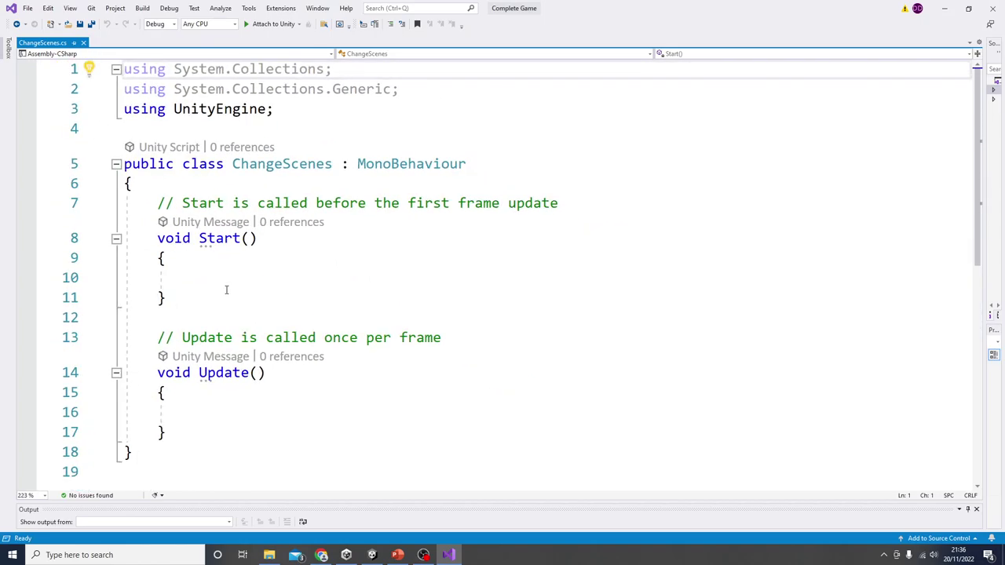
Switch back to Unity and check which external script editor is set in the External Tools preferences.
click(946, 9)
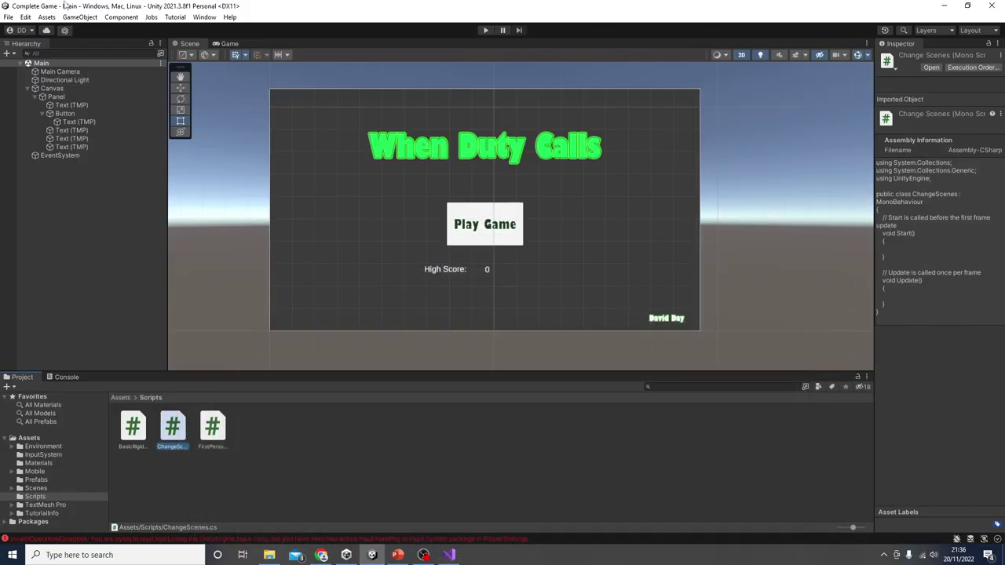
click(8, 17)
mouse_move(26, 17)
click(123, 350)
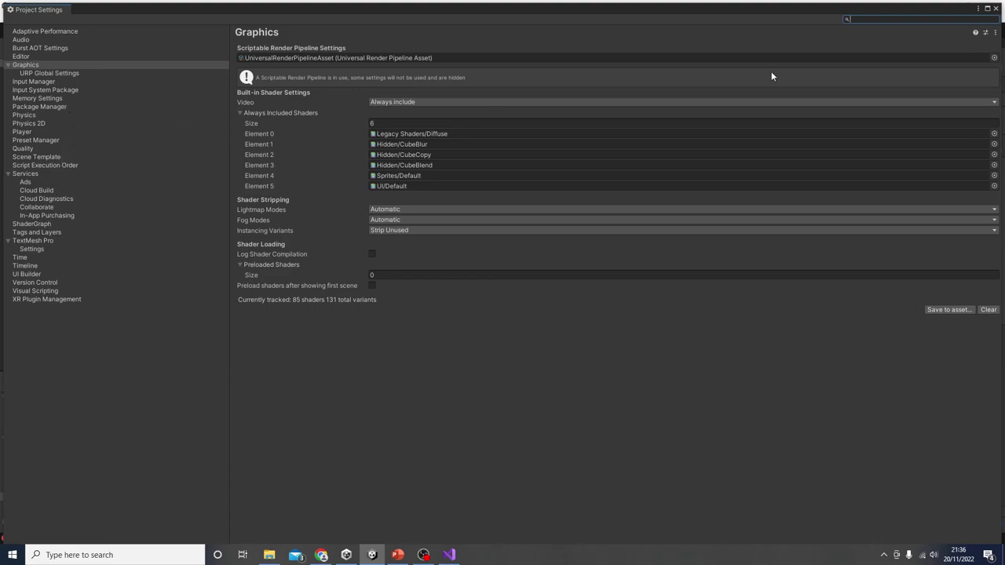
click(995, 8)
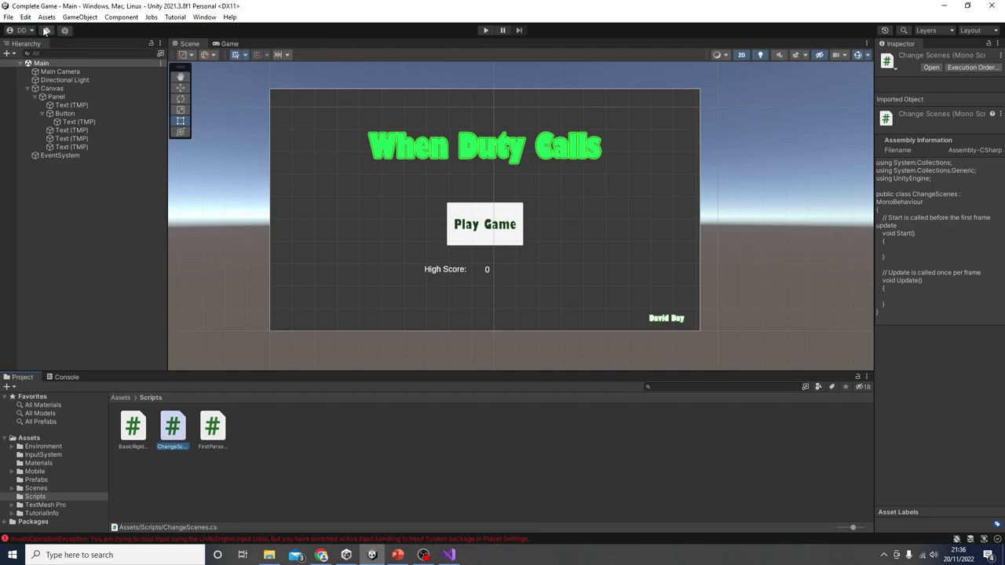
click(26, 16)
click(64, 361)
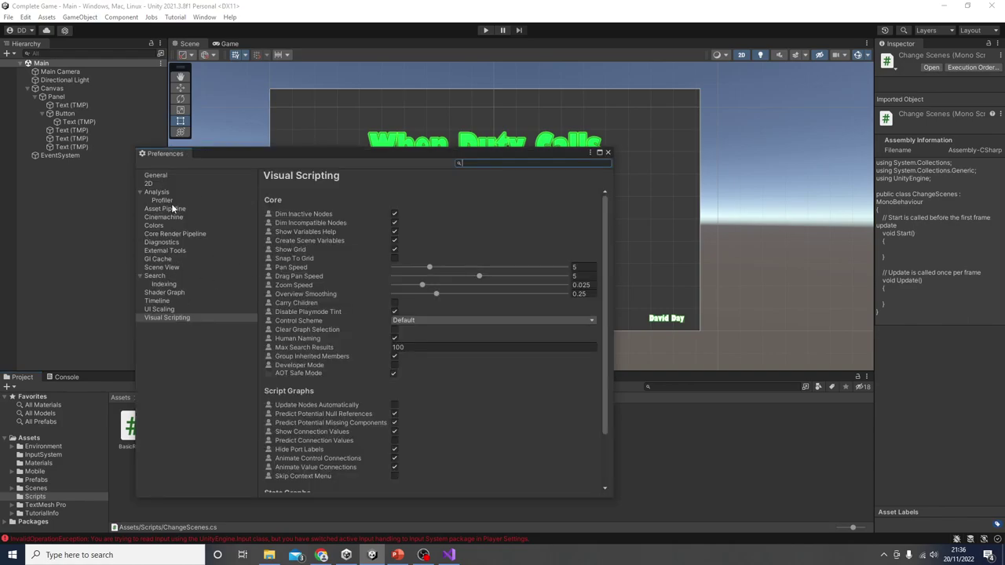
click(166, 249)
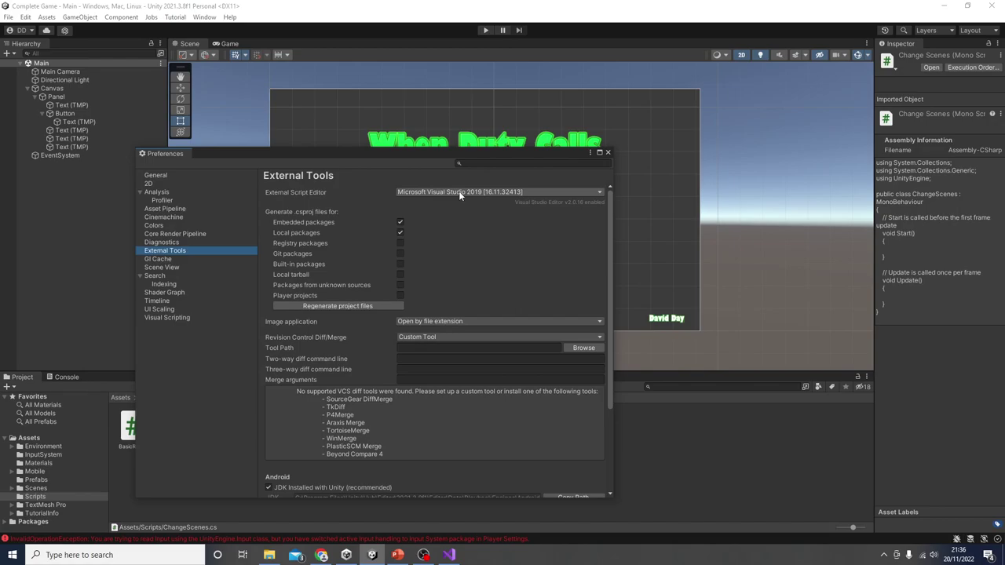
click(607, 153)
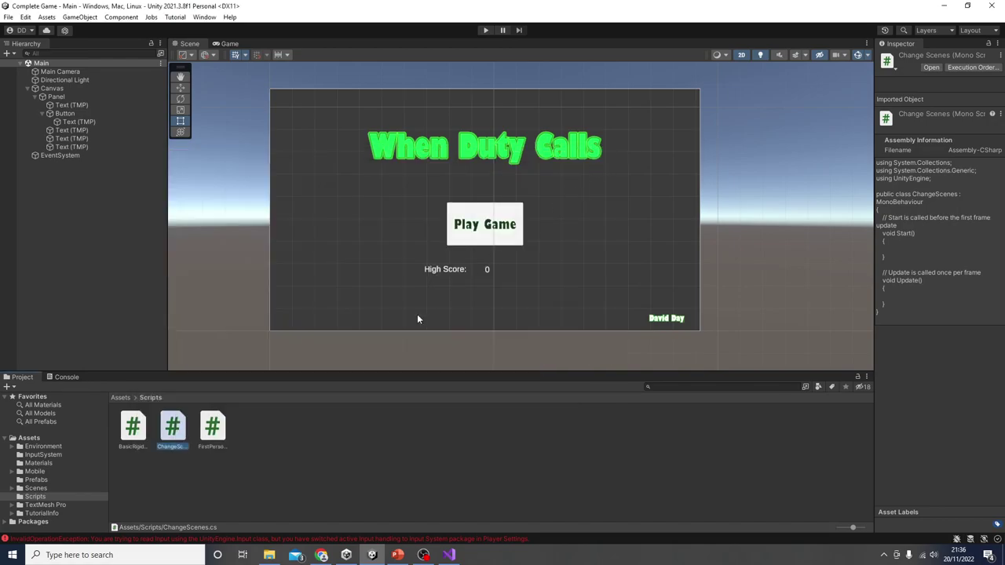
Reopen the ChangeScenes script in Visual Studio, add "using UnityEngine.SceneManagement;" below the UnityEngine import and save the file.
double_click(187, 434)
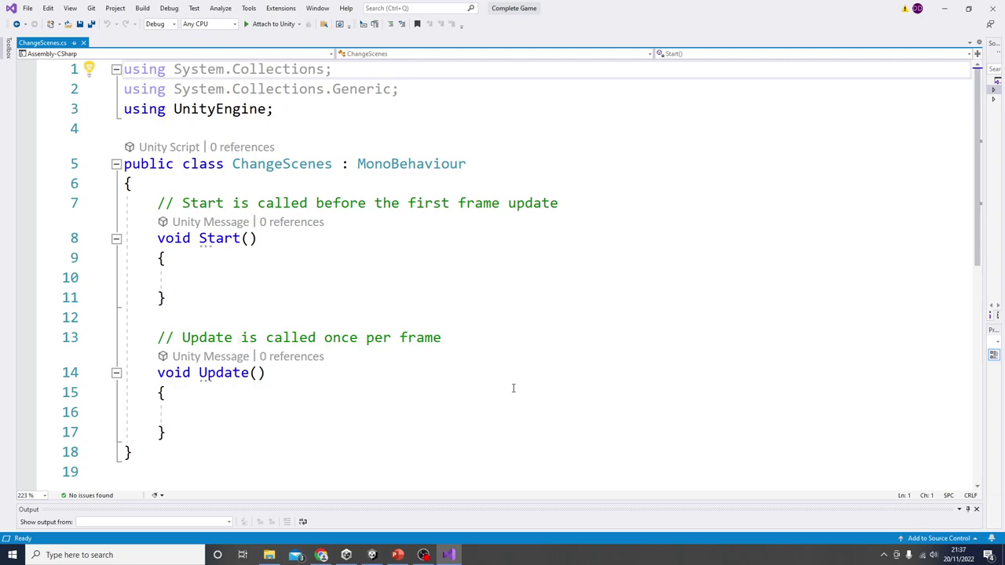
drag(278, 112, 124, 110)
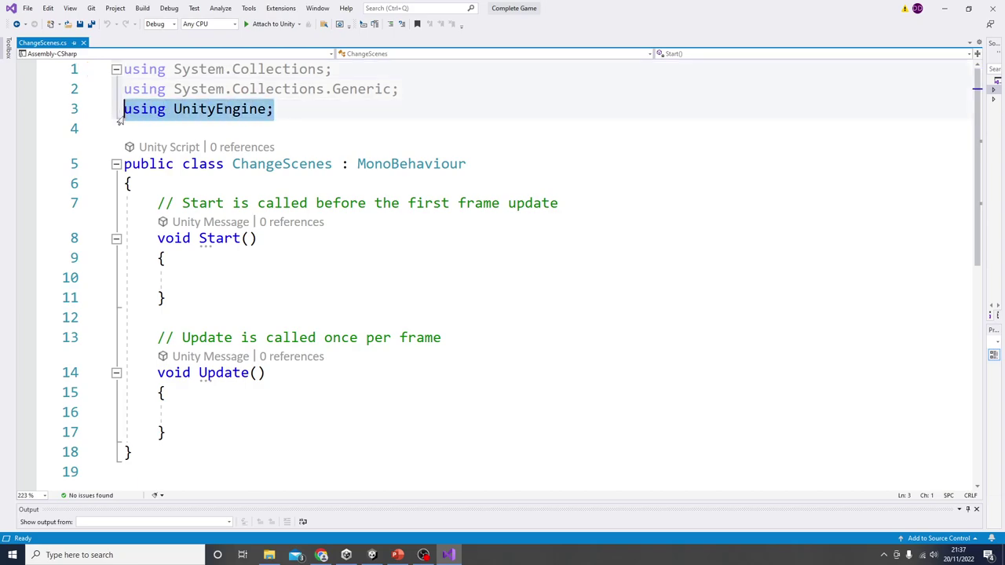
key(ctrl+c)
click(165, 128)
key(ctrl+v)
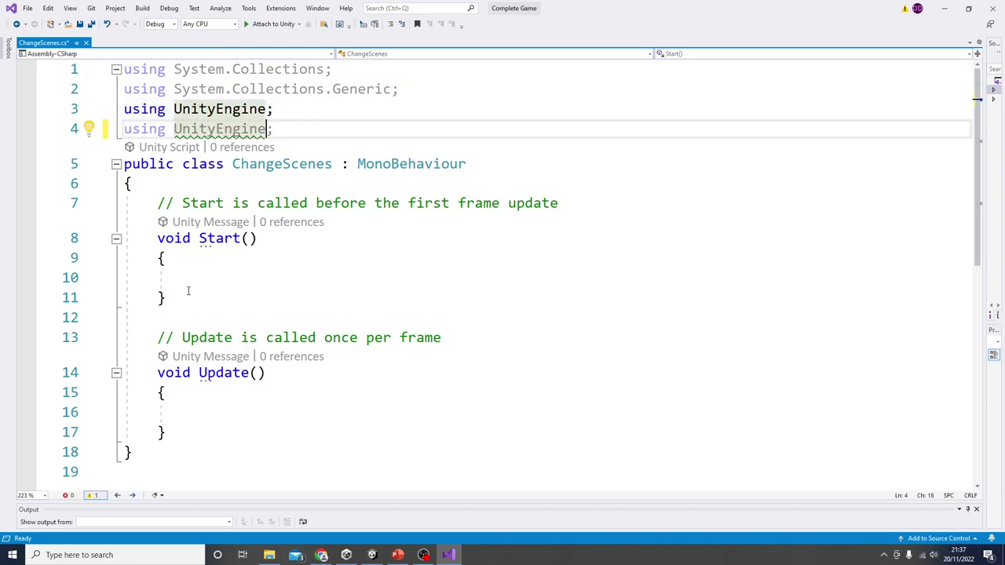
text(.SceneManagement)
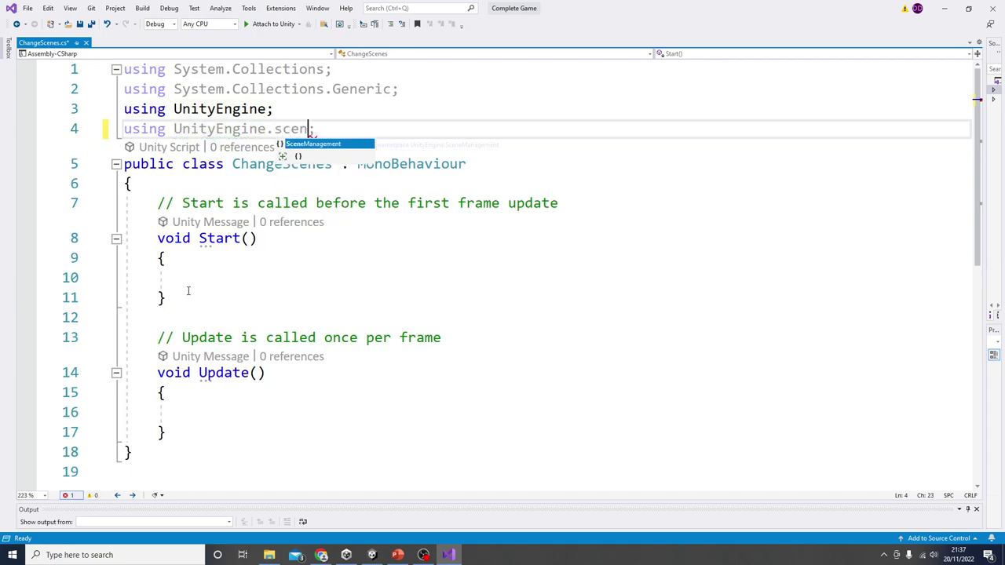
key(ctrl+s)
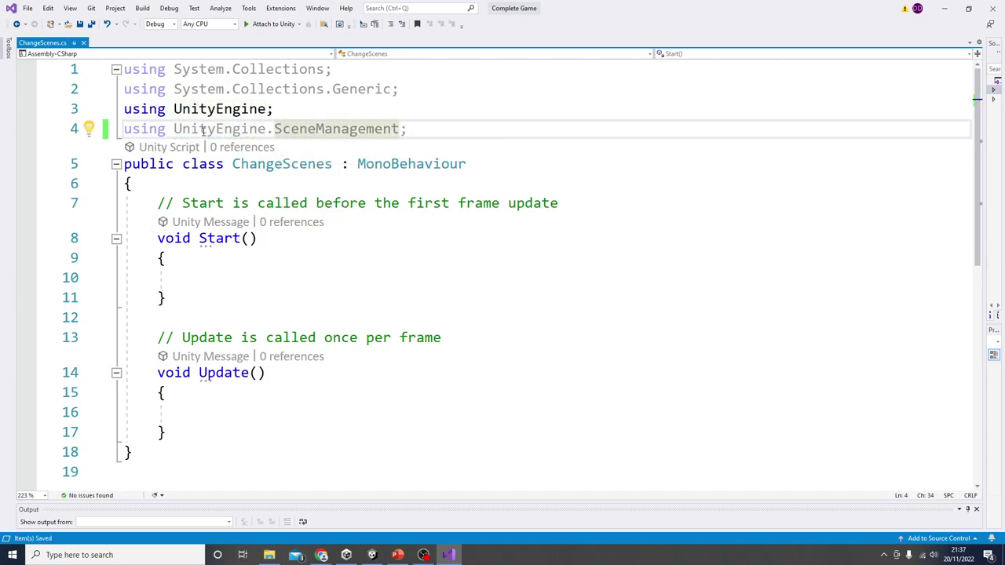
drag(150, 109, 275, 109)
drag(416, 128, 124, 129)
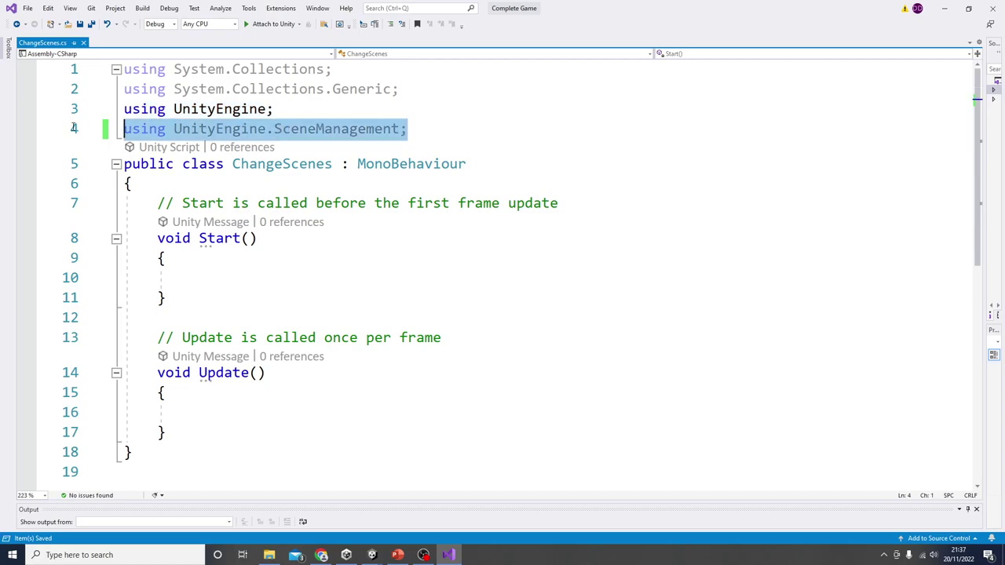
click(323, 295)
Delete the Start and Update methods with their comments from the ChangeScenes class, leaving blank lines for new code.
drag(186, 432, 124, 202)
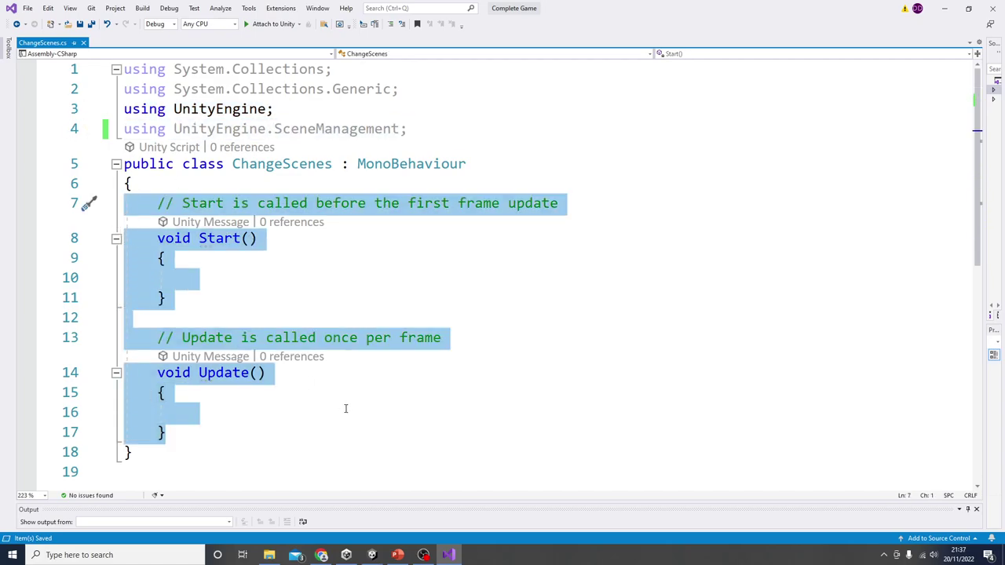
key(Delete)
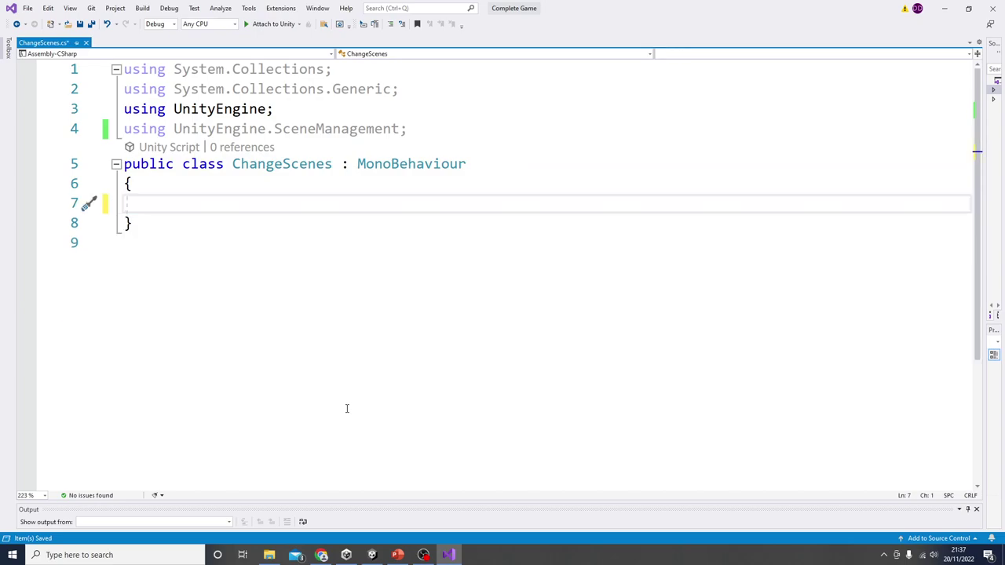
key(Return)
key(Up)
key(Return)
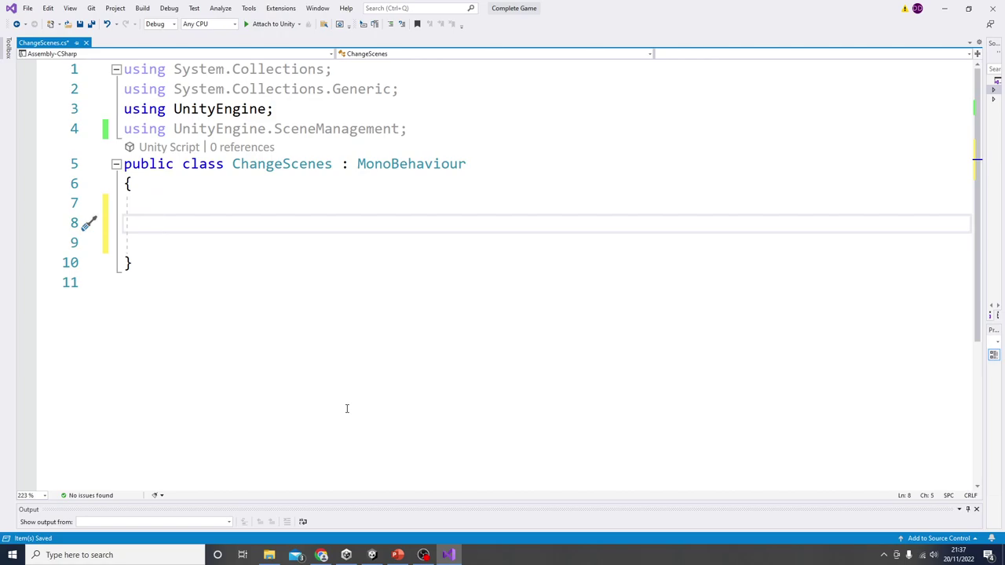
Declare a "public void LoadGame()" method with an empty braced body inside the ChangeScenes class.
text(public )
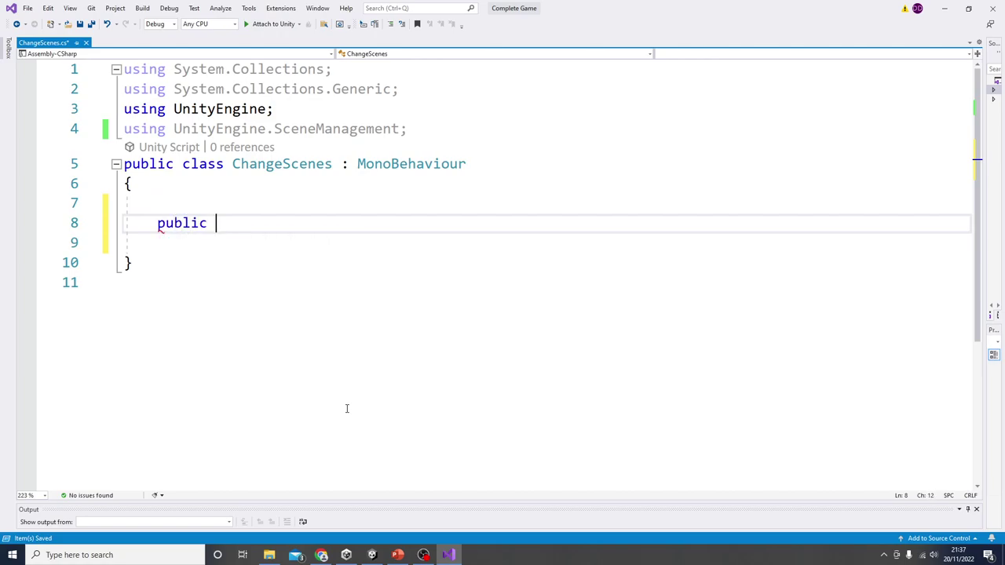
text(void)
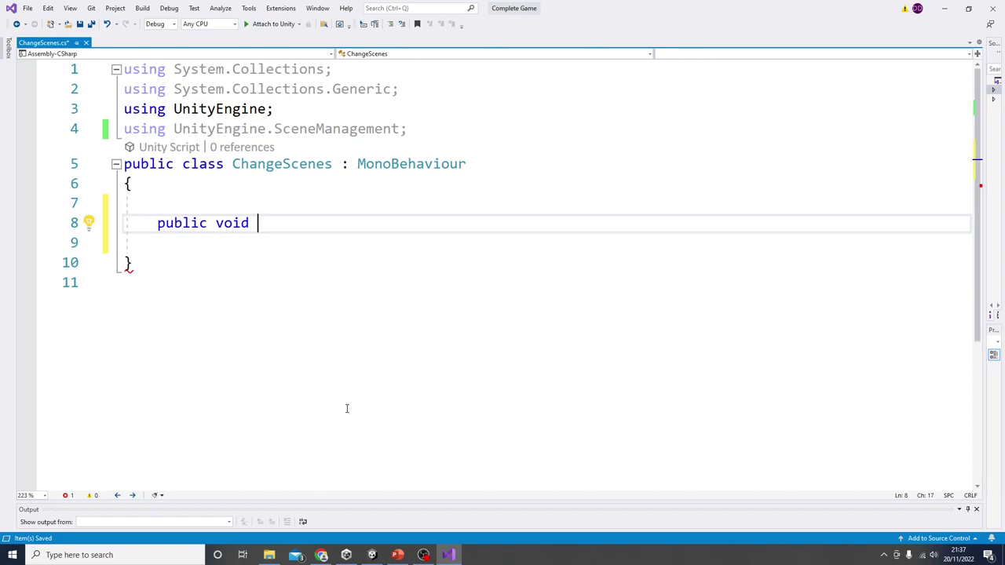
text(Load)
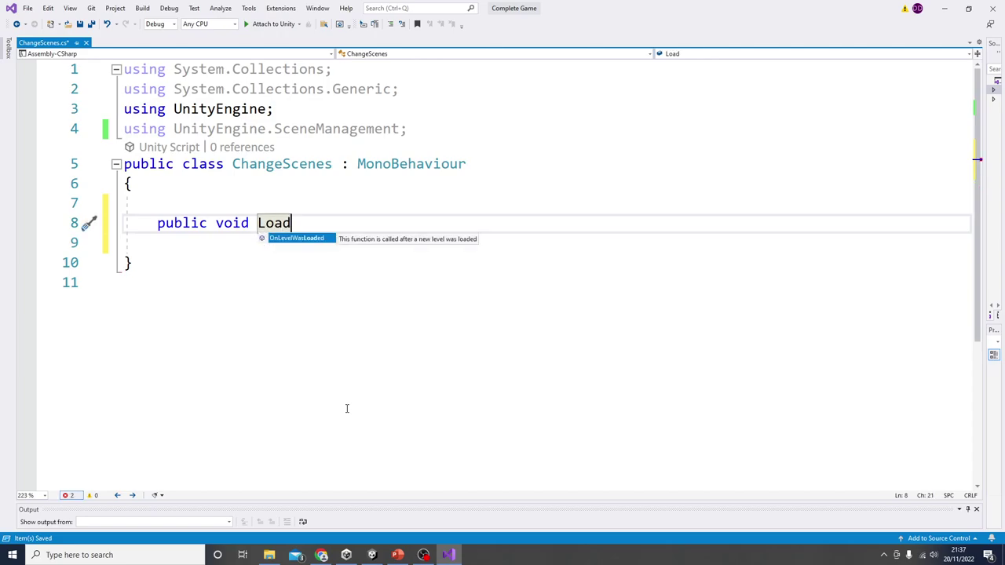
text(Main)
key(BackSpace)
key(BackSpace)
key(BackSpace)
key(BackSpace)
text(Gamw)
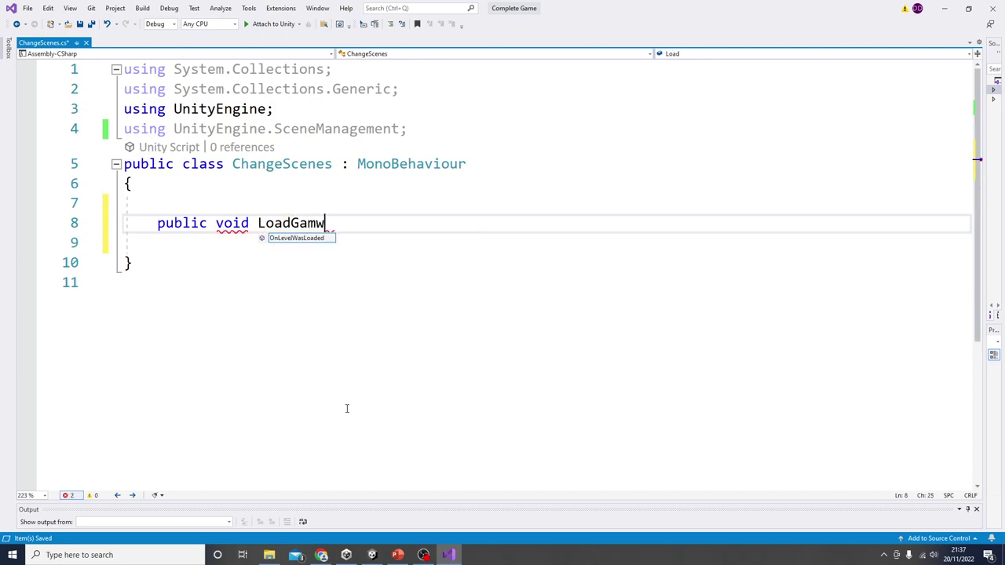
text(e)
key(BackSpace)
text(e)
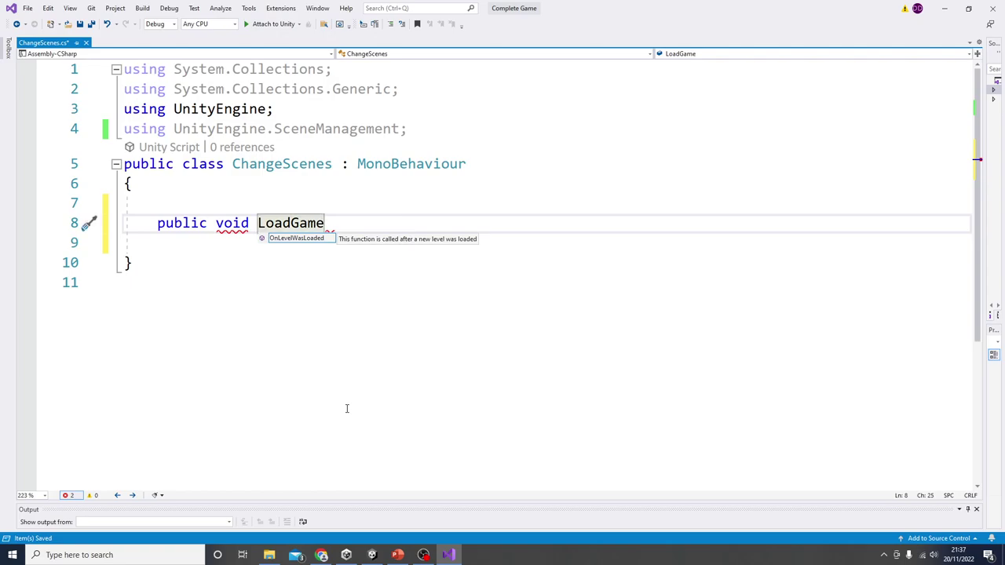
text(() {)
key(Return)
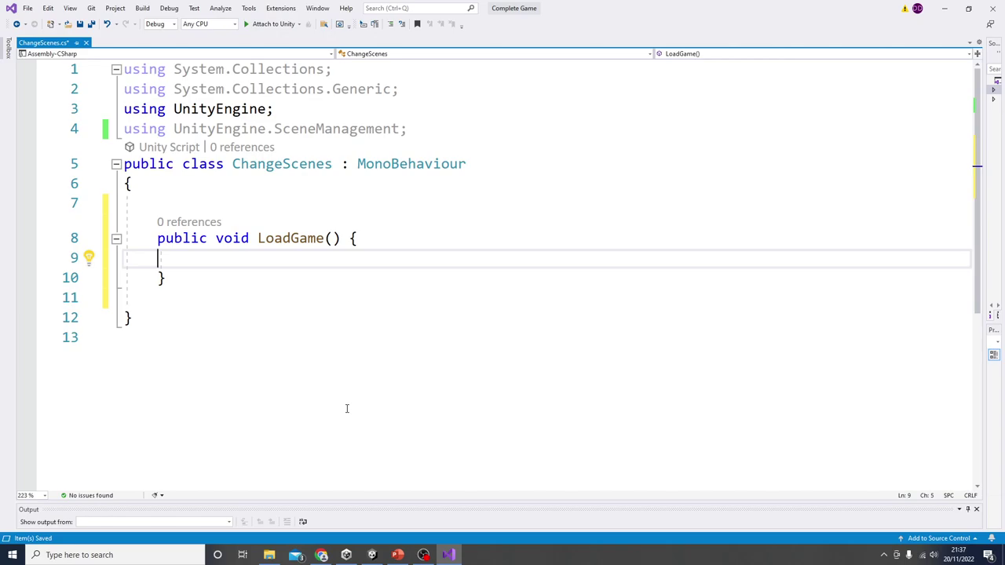
Inside LoadGame, write a SceneManager.LoadScene call with an empty pair of quotes as its argument.
text(ne)
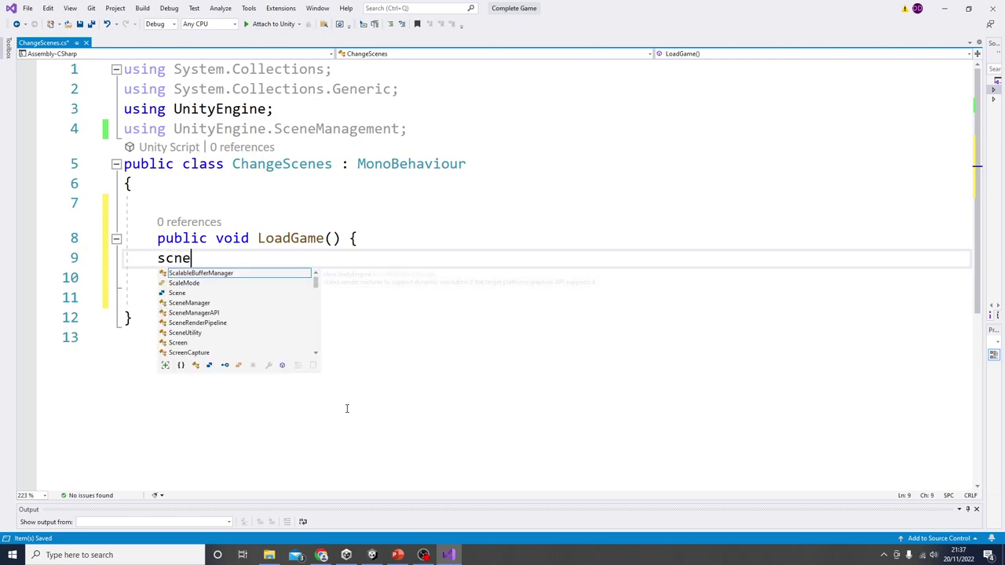
key(Down)
key(Down)
key(Down)
key(Tab)
text(.load)
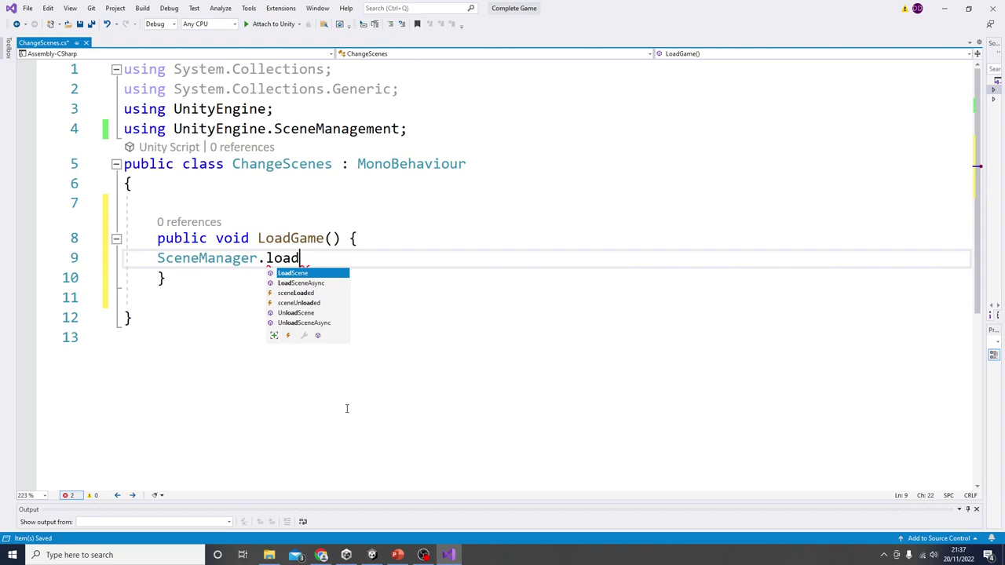
key(Tab)
text((")
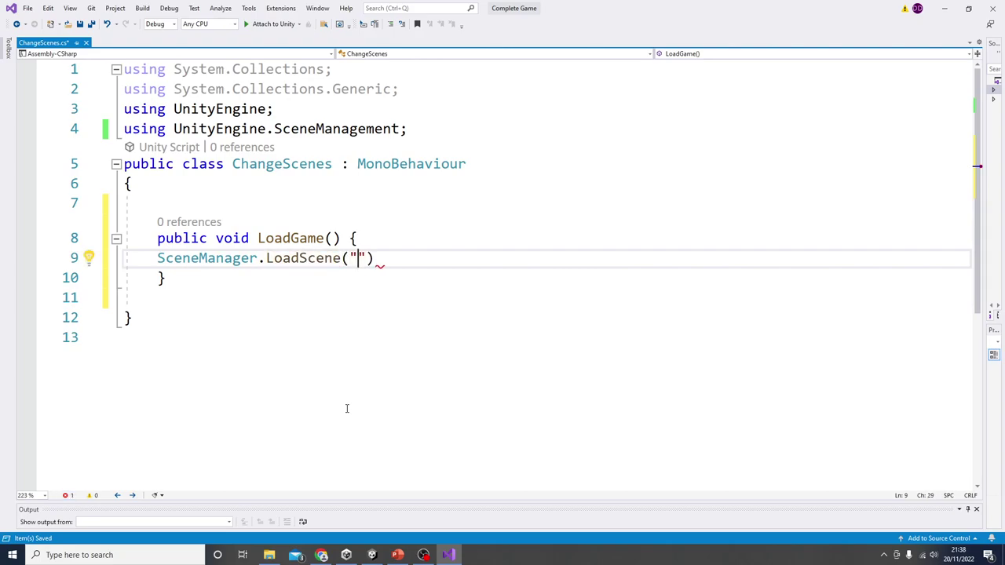
Switch to Unity and check the exact name of the Playground scene in the Scenes folder, leaving it unchanged.
click(373, 555)
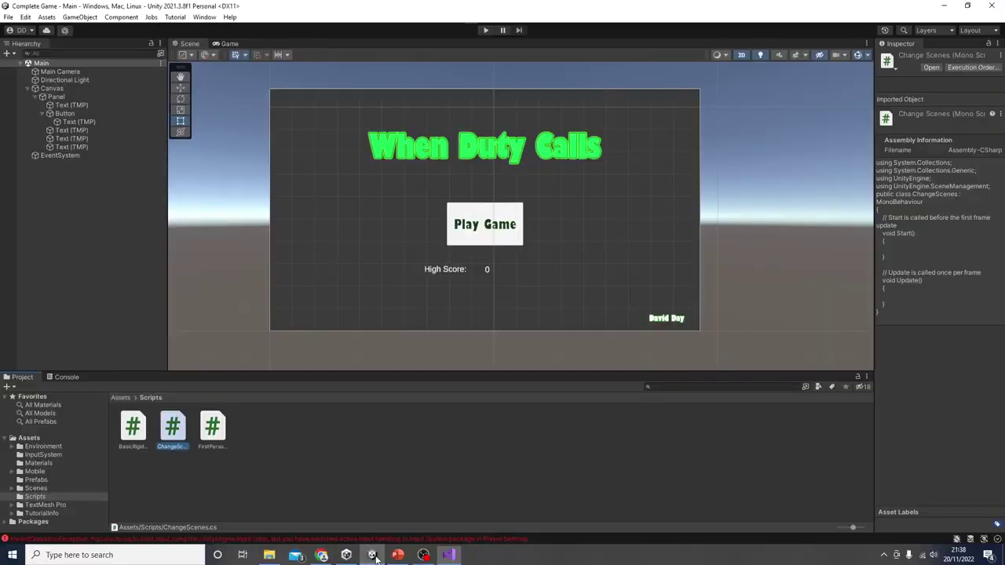
click(119, 398)
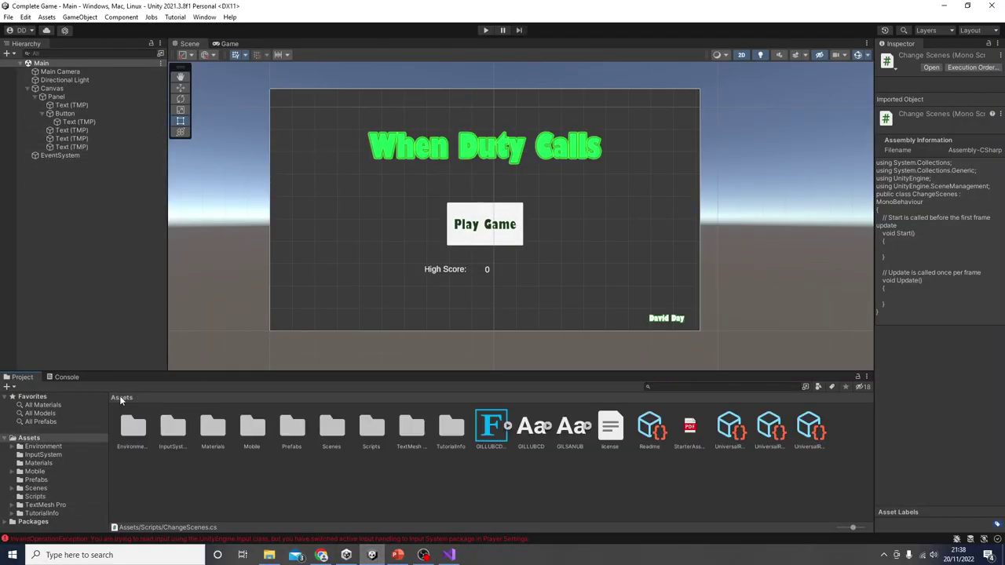
double_click(336, 436)
click(257, 429)
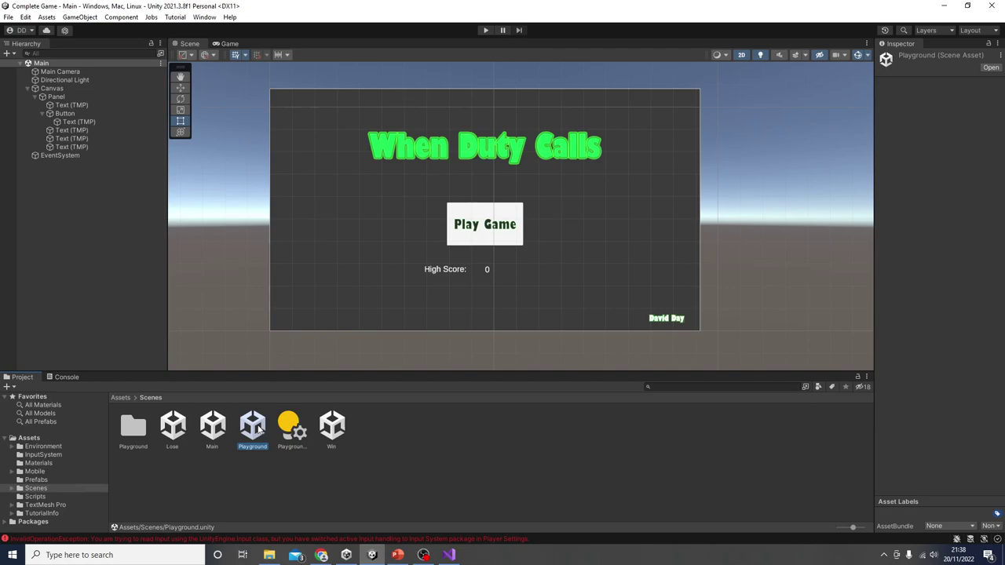
right_click(258, 430)
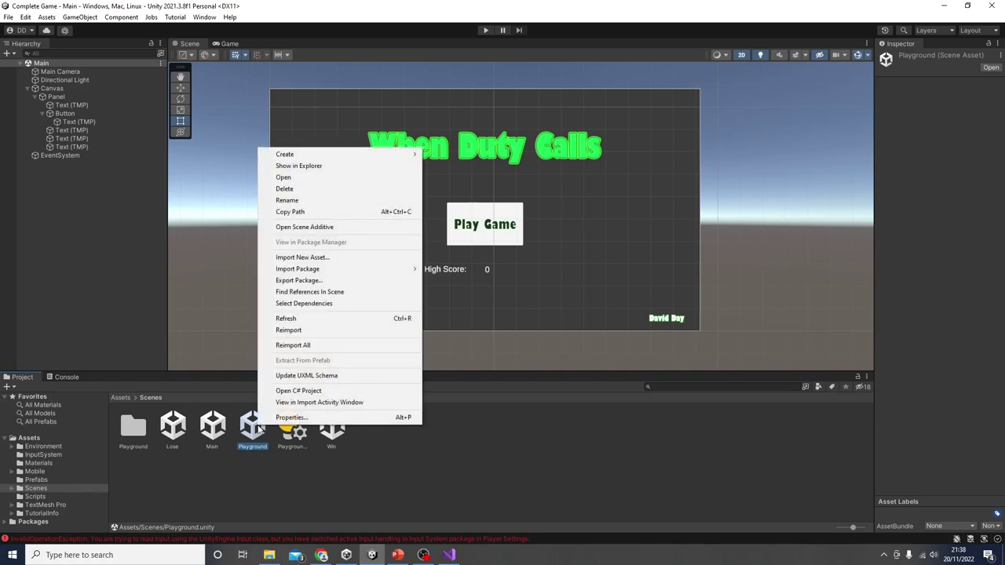
click(306, 200)
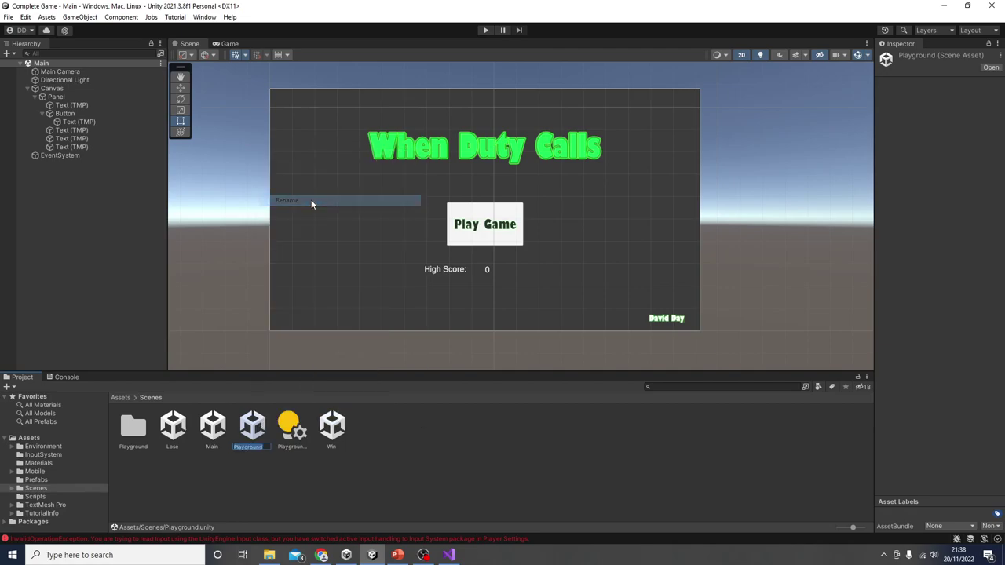
key(Return)
Switch back to Visual Studio, fill in "Playground" as the scene name in the LoadScene call and end the statement with a semicolon.
click(448, 554)
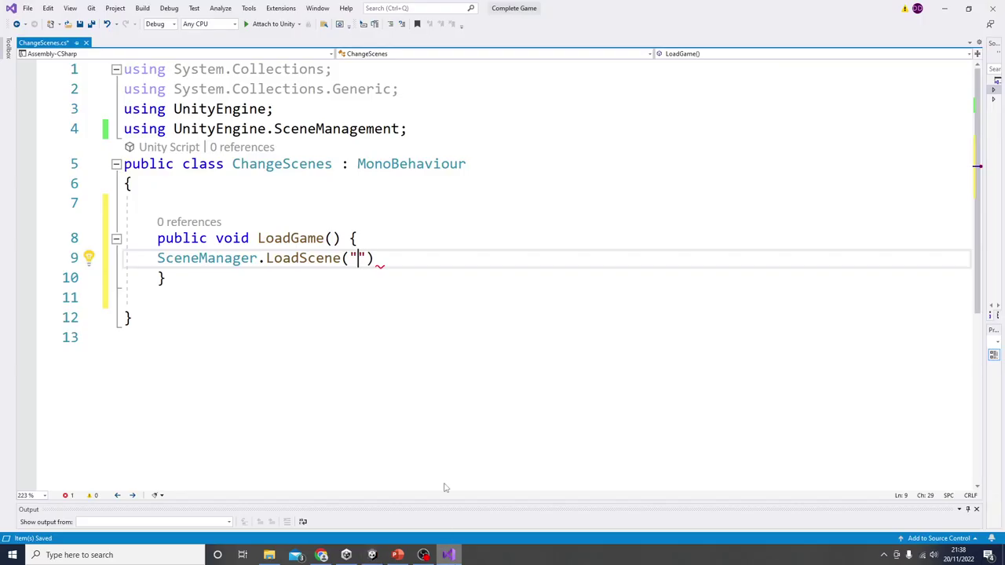
text(Playground"))
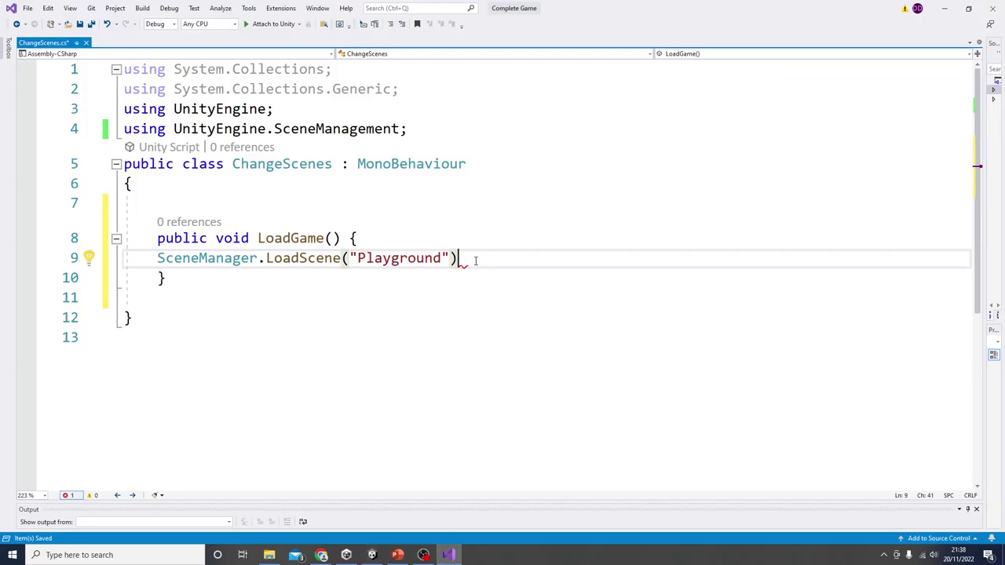
text(;)
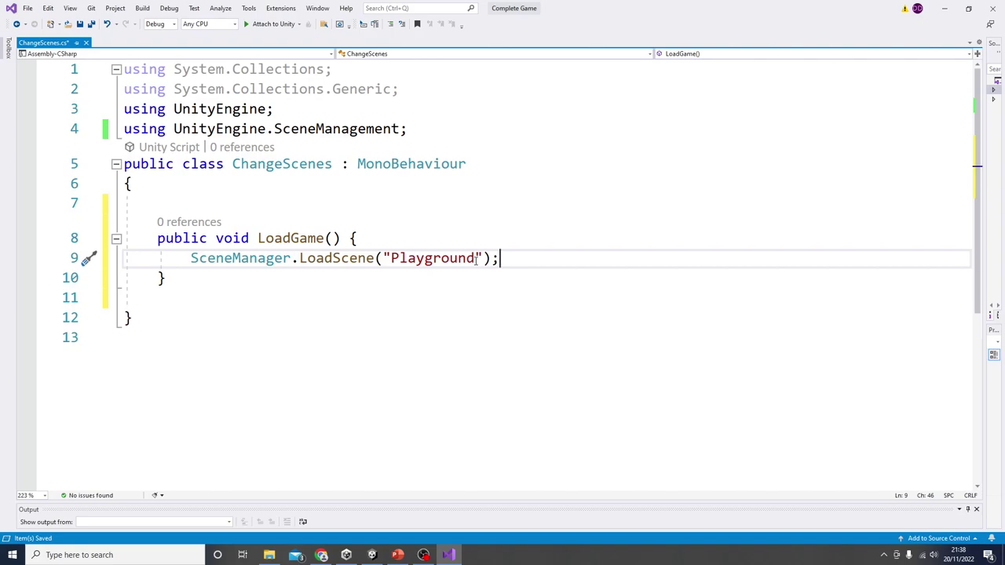
Begin a new "public void" method below LoadGame and move LoadGame's opening brace onto its own line.
click(187, 280)
key(Return)
key(Return)
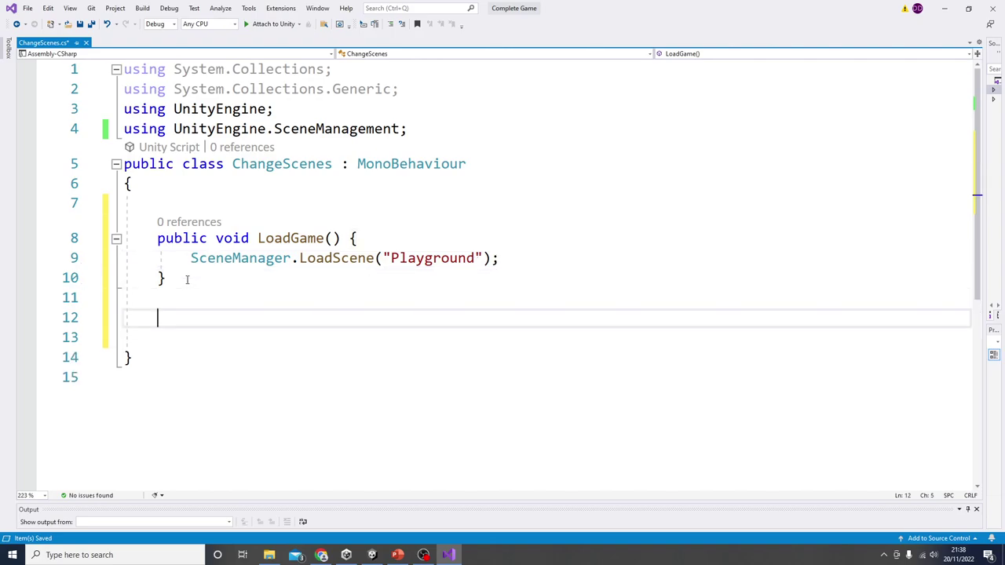
text(public void)
click(372, 236)
key(Down)
key(Down)
click(350, 238)
key(Return)
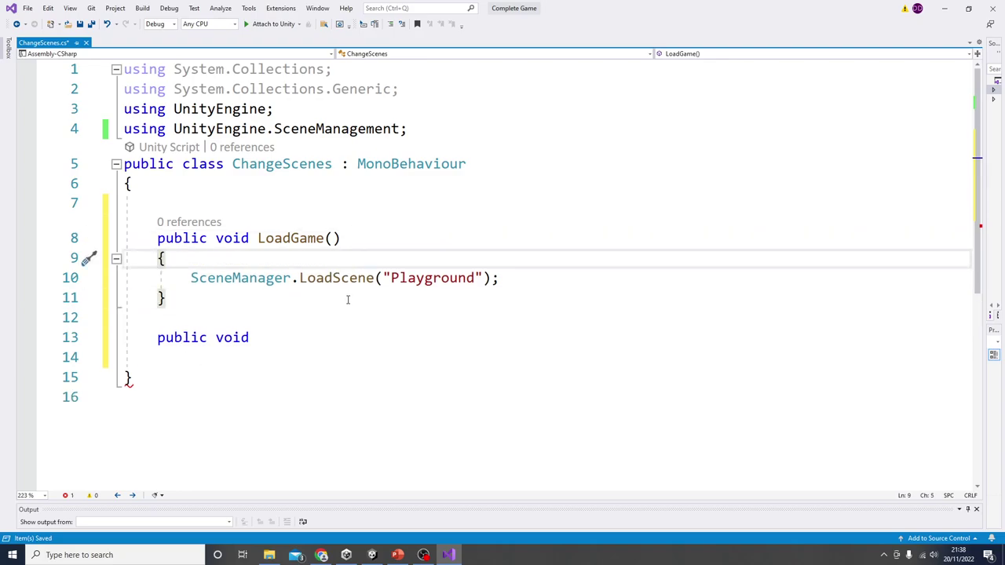
Complete the second method's declaration as LoadWin() with an empty braced body.
click(286, 336)
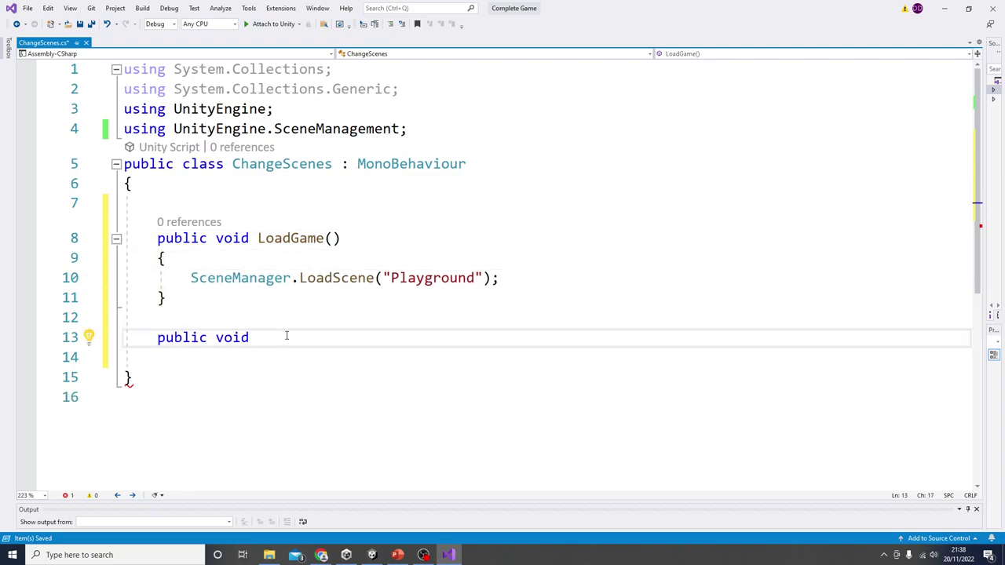
text(LoadWin)
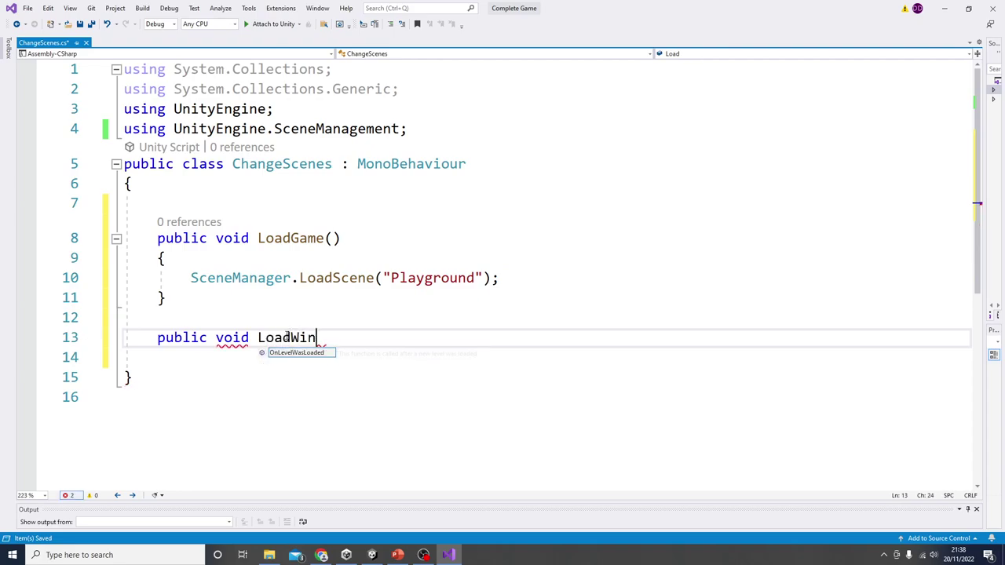
text(() {)
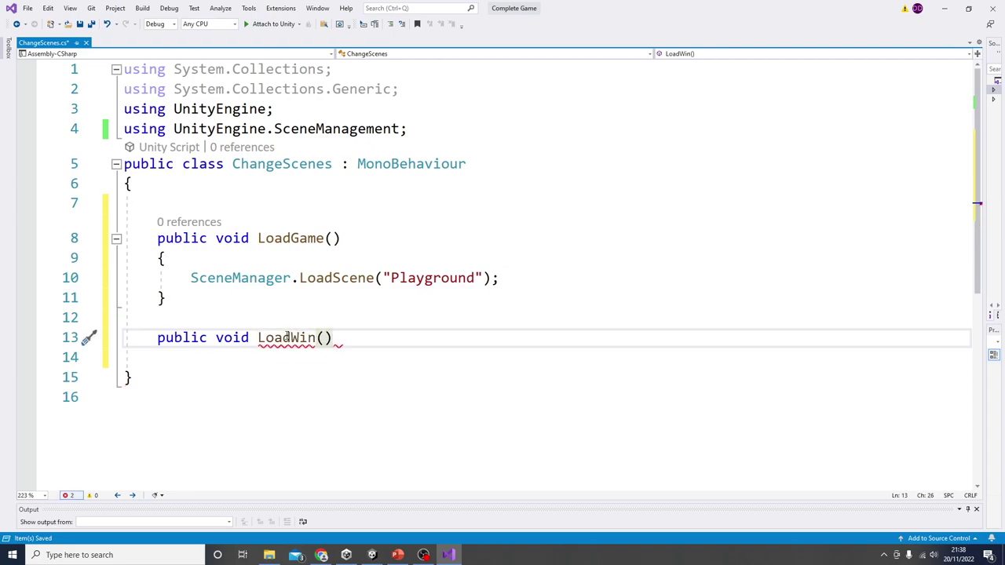
key(Return)
key(Up)
Copy the LoadScene statement into LoadWin with the scene name "Win" and put the method's opening brace on its own line.
drag(190, 277, 559, 281)
key(ctrl+c)
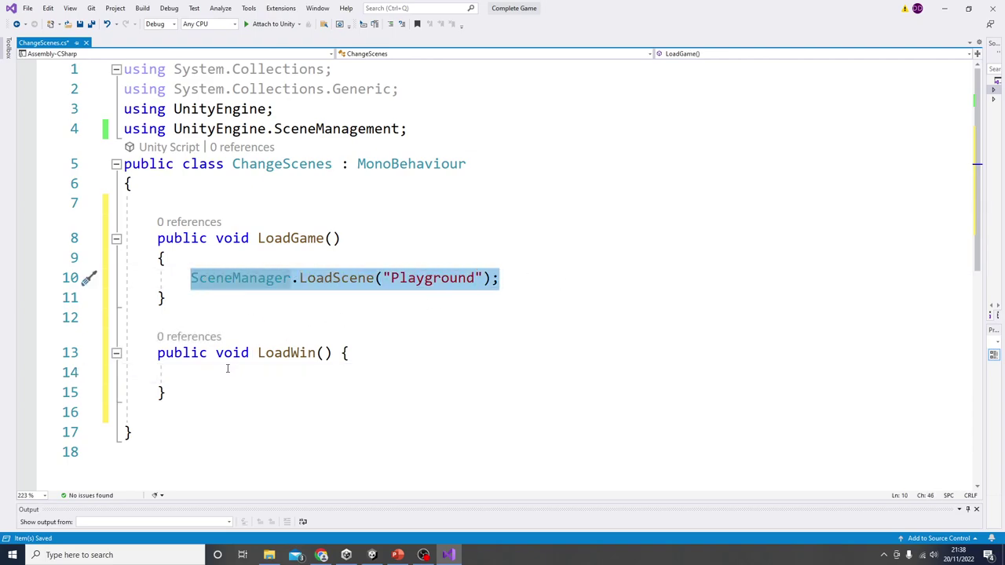
click(226, 372)
key(ctrl+v)
double_click(441, 372)
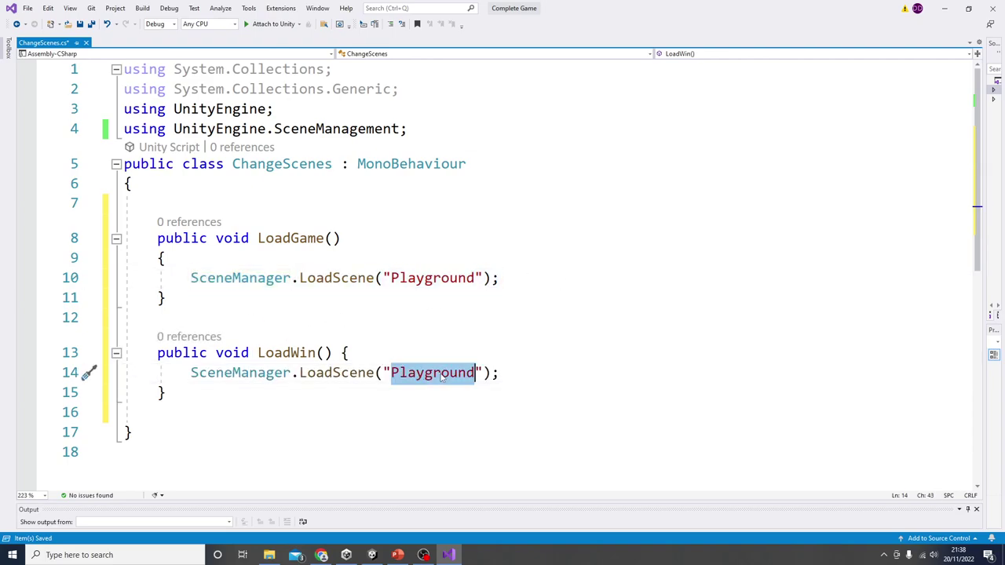
text(Win)
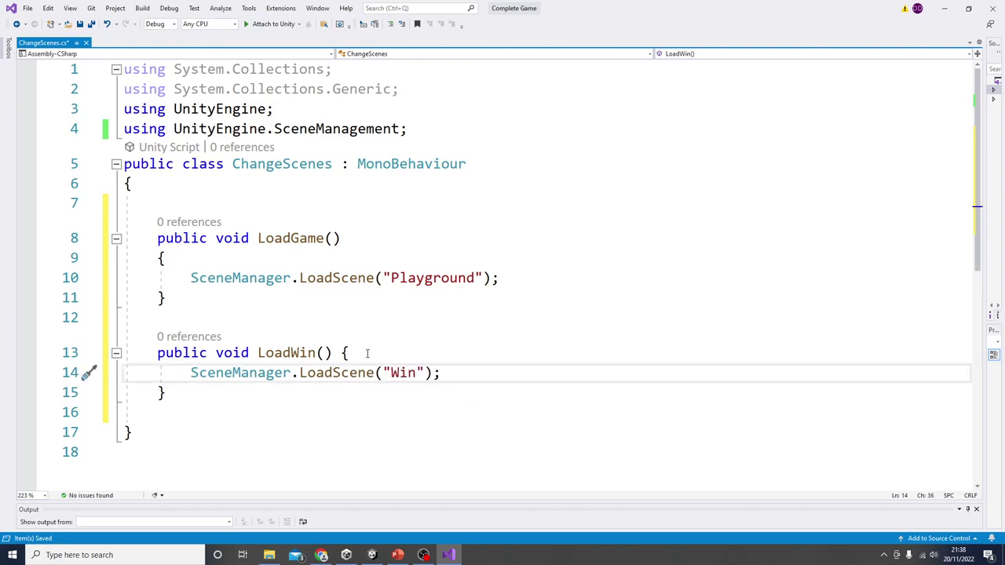
click(342, 353)
key(Return)
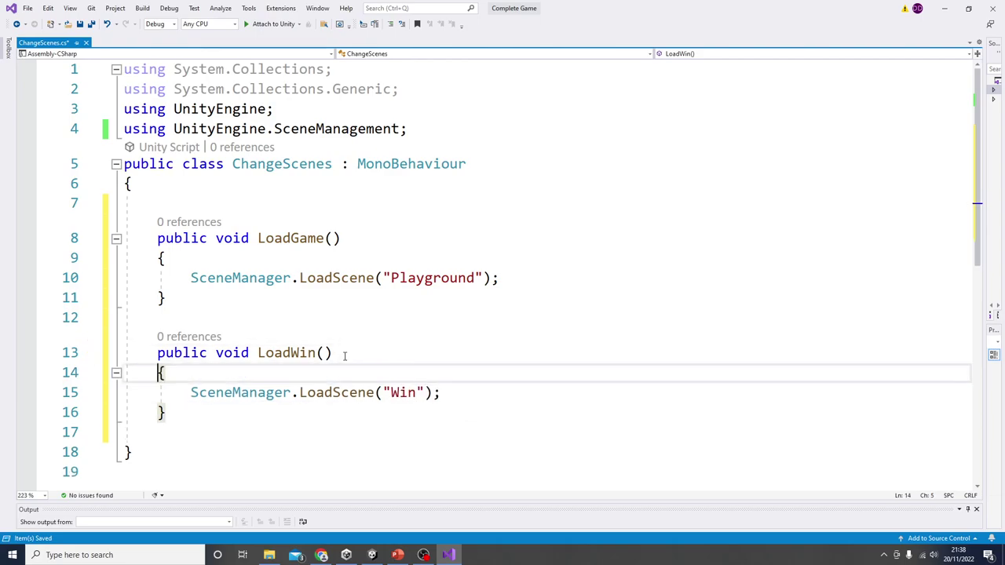
Duplicate the whole LoadWin method below itself, separated by a blank line.
scroll(195, 368, down, 1)
drag(166, 353, 124, 292)
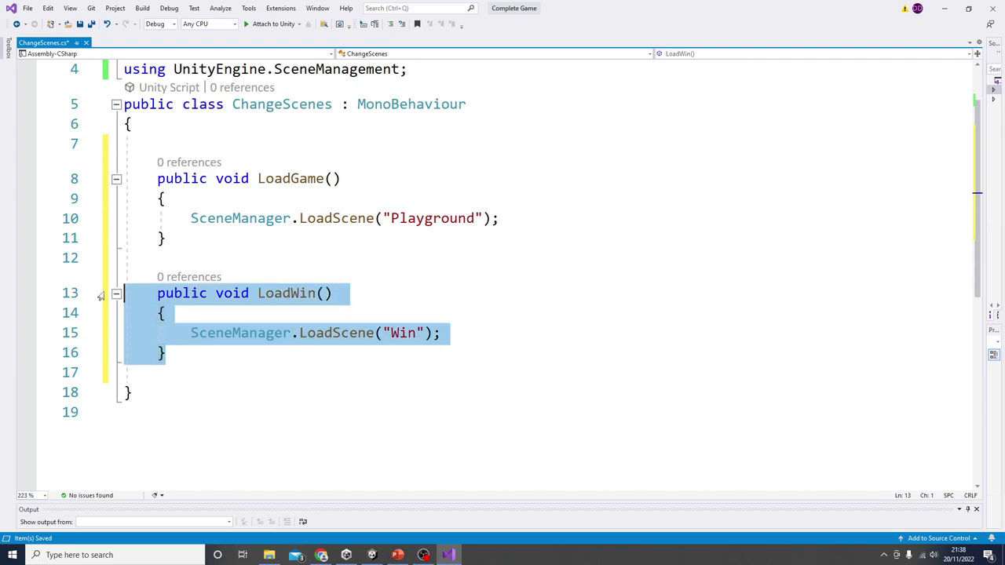
key(ctrl+c)
click(176, 352)
key(Return)
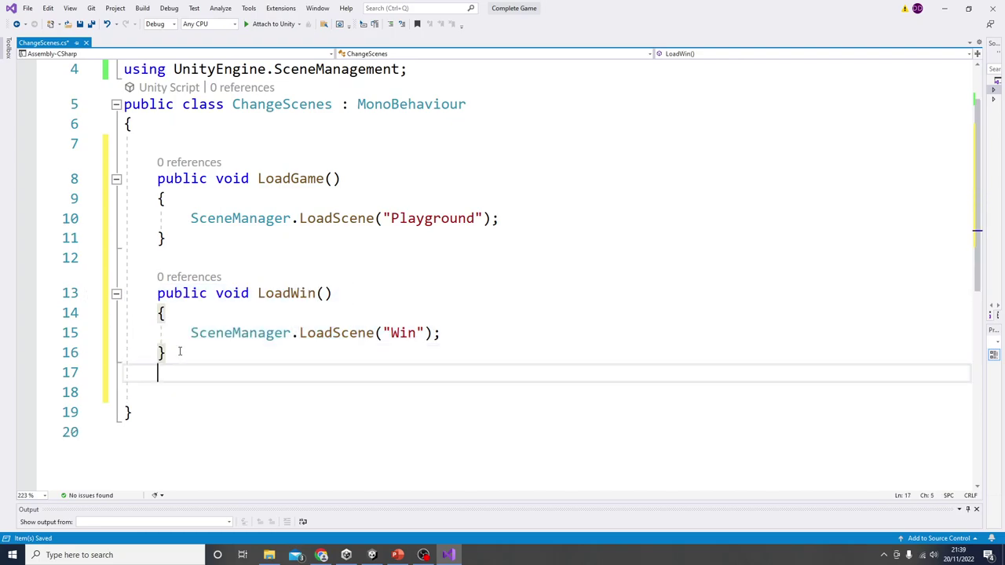
key(Return)
key(ctrl+v)
Rename the copied method Loadlose, make it load the scene "Lose", and check that scene name against the Scenes folder in Unity.
mouse_move(291, 408)
mouse_down()
mouse_move(326, 405)
mouse_move(305, 396)
mouse_up()
text(lose)
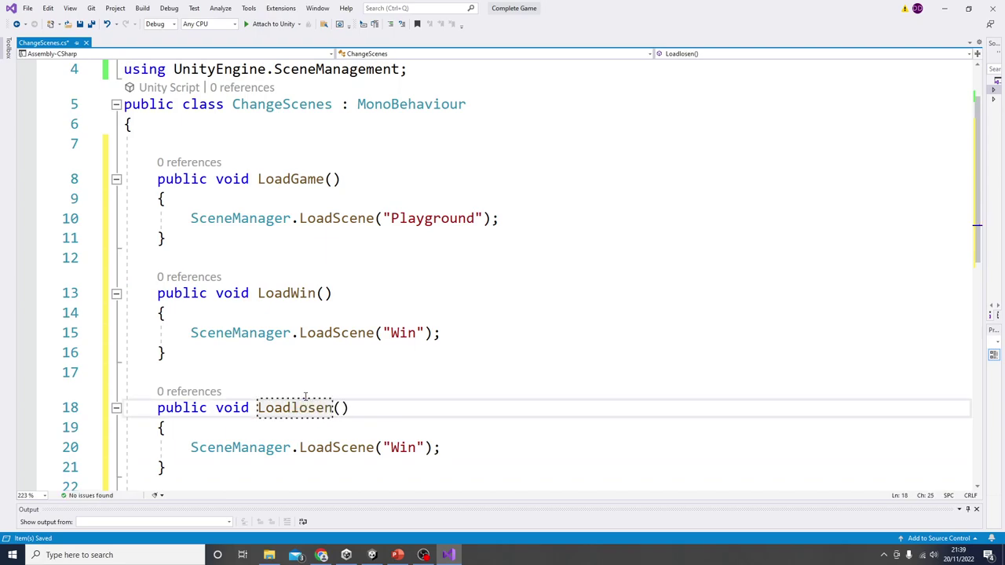
key(Delete)
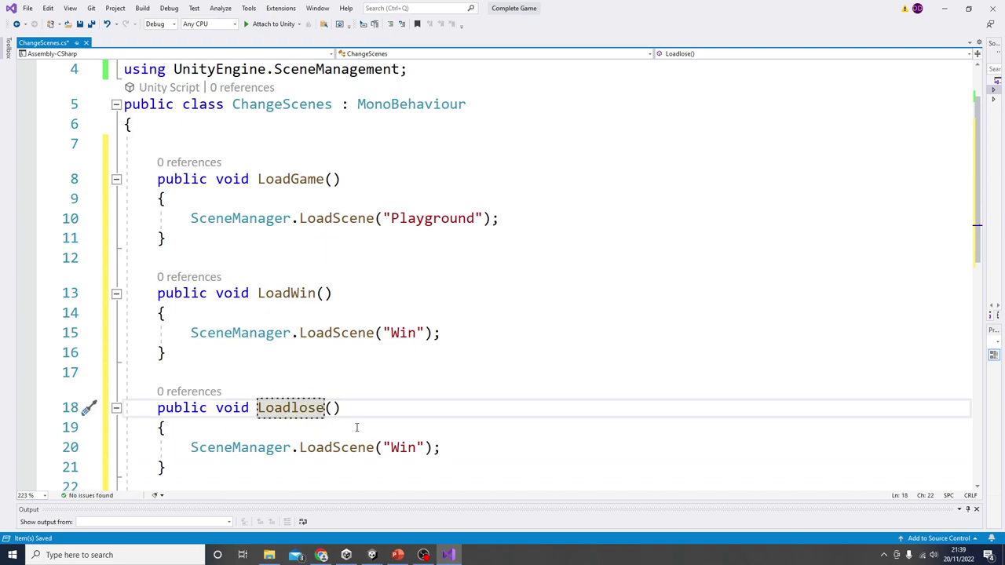
double_click(405, 448)
text(lose)
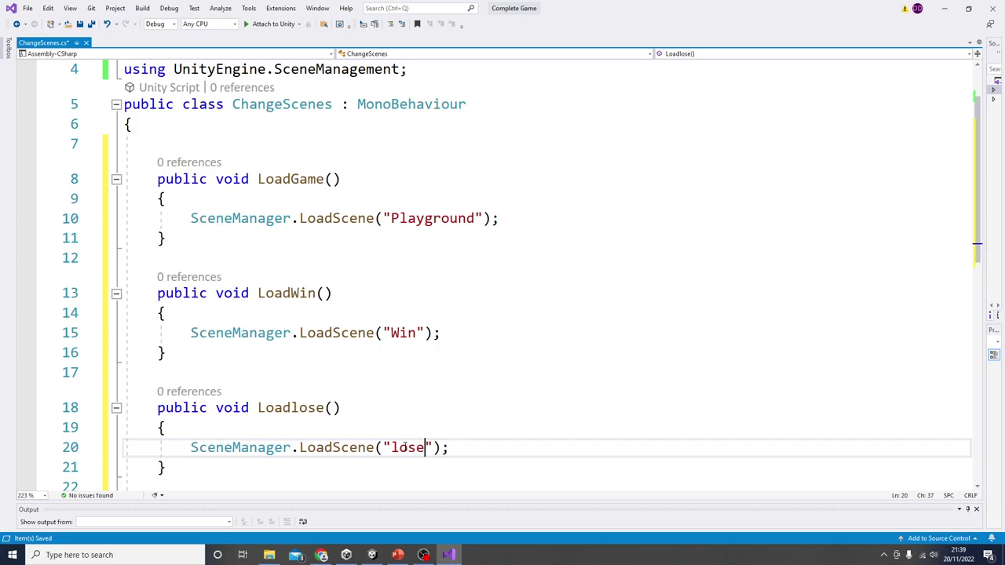
scroll(373, 447, down, 1)
click(391, 388)
key(Delete)
text(L)
click(372, 555)
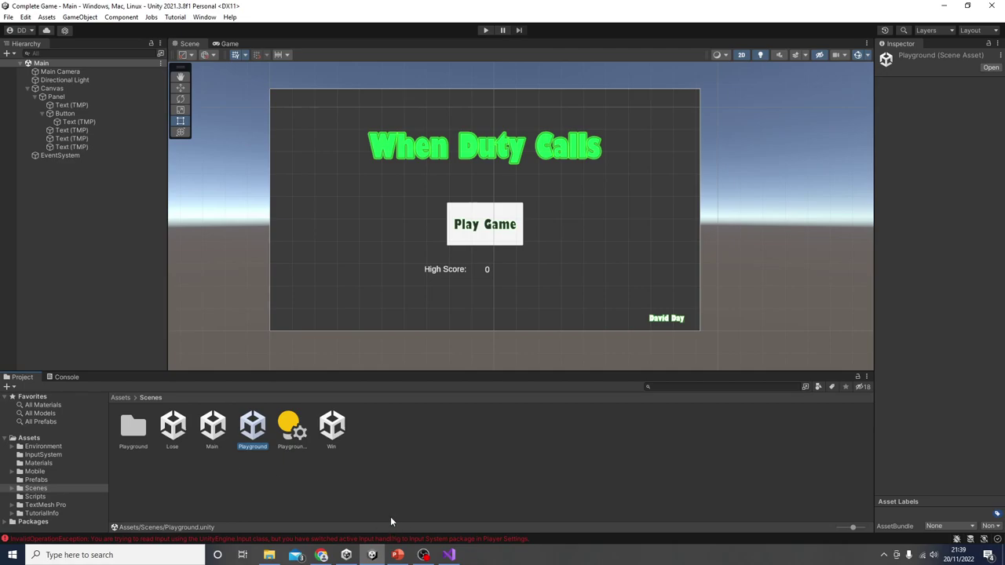
click(448, 555)
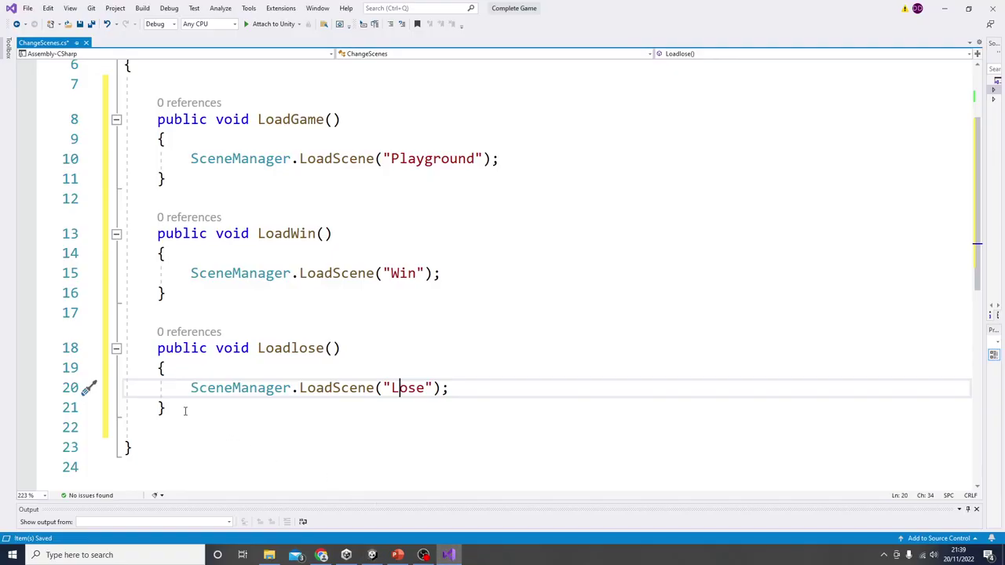
Duplicate the whole Loadlose method below itself, separated by a blank line.
drag(186, 408, 124, 348)
click(234, 409)
key(Return)
key(Return)
key(ctrl+v)
scroll(247, 419, down, 1)
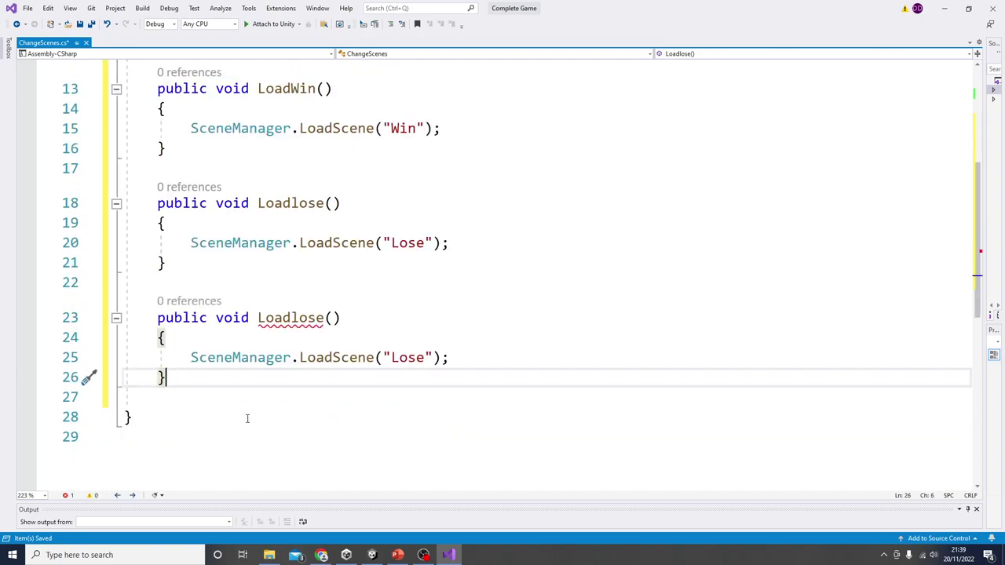
Rename the copied method LoadMain, make it load the scene "Main", and save the script.
drag(290, 322, 323, 322)
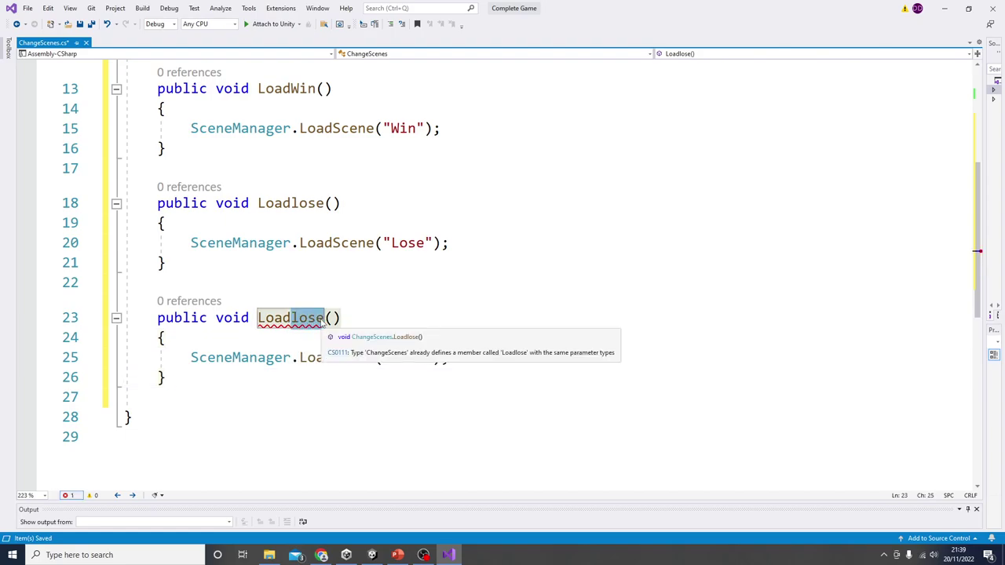
text(Main)
double_click(407, 358)
text(Main)
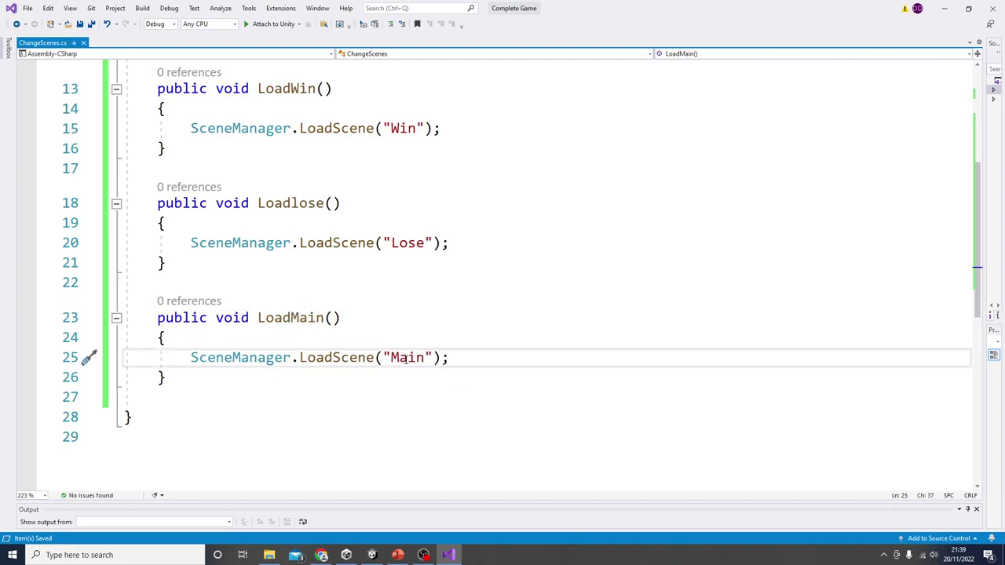
Review the four scene-loading methods, comparing their scene names with Unity's Scenes folder and checking the class's enclosing braces.
scroll(400, 360, up, 4)
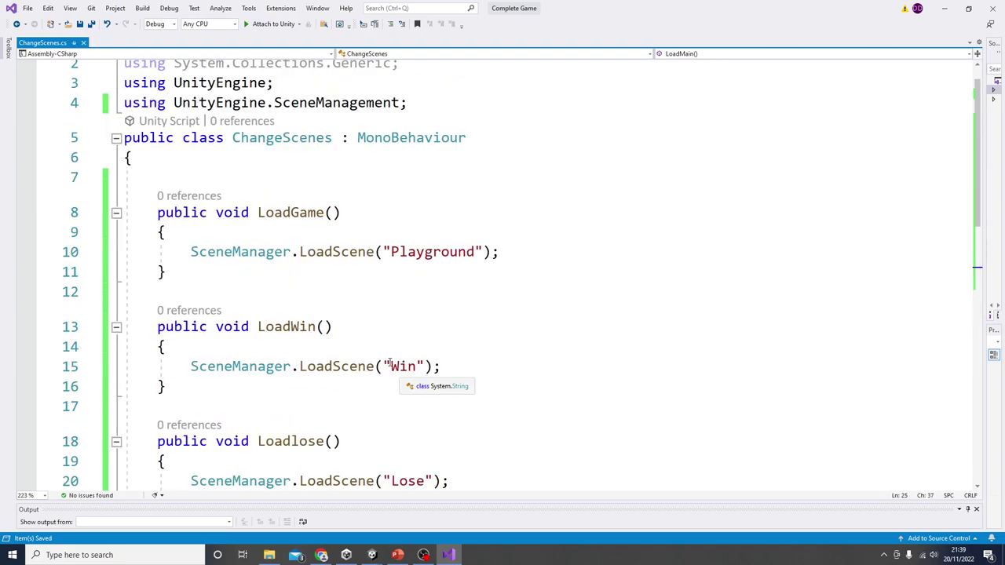
click(944, 7)
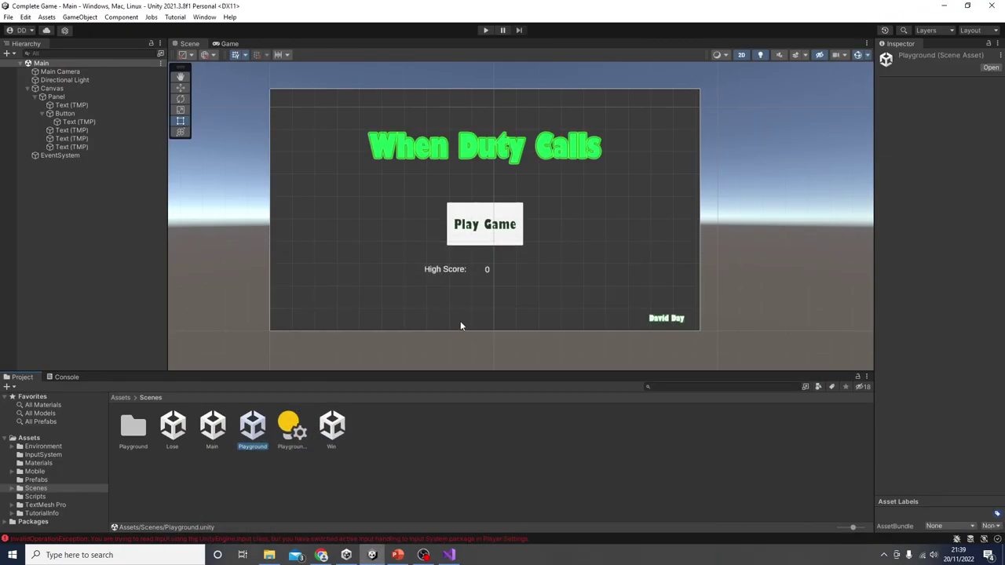
click(448, 555)
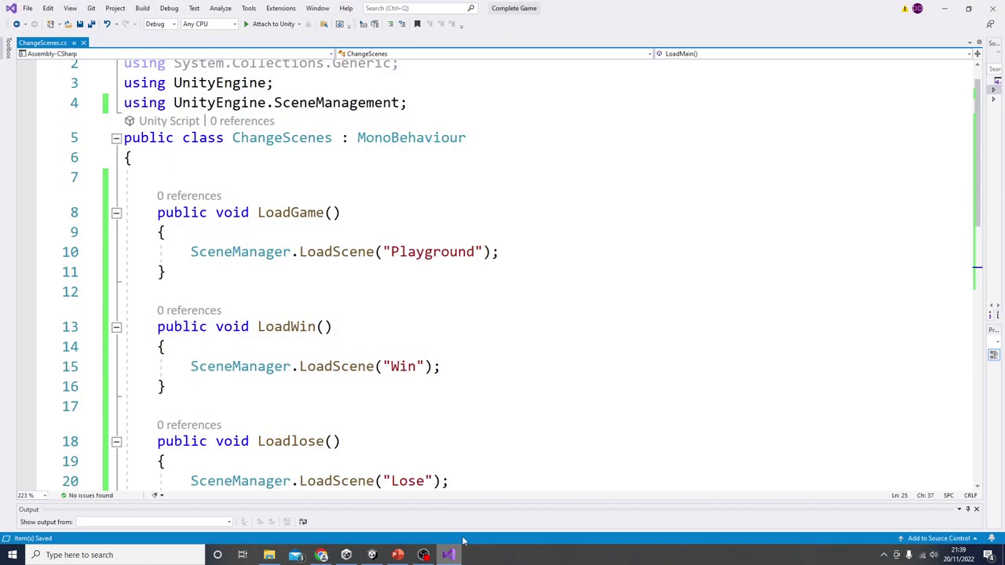
scroll(452, 421, down, 1)
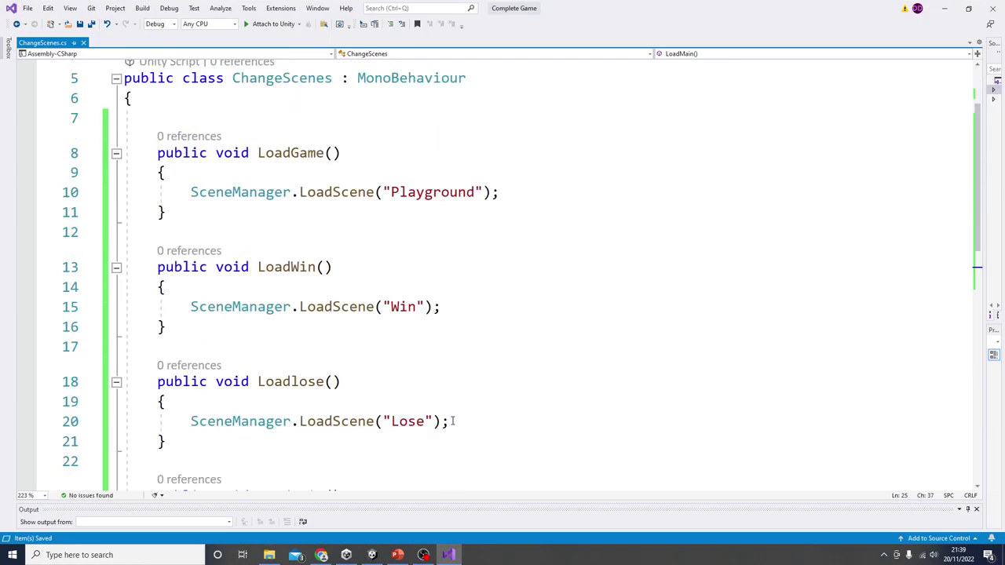
scroll(452, 420, down, 1)
ctrl+scroll(453, 418, down, 2)
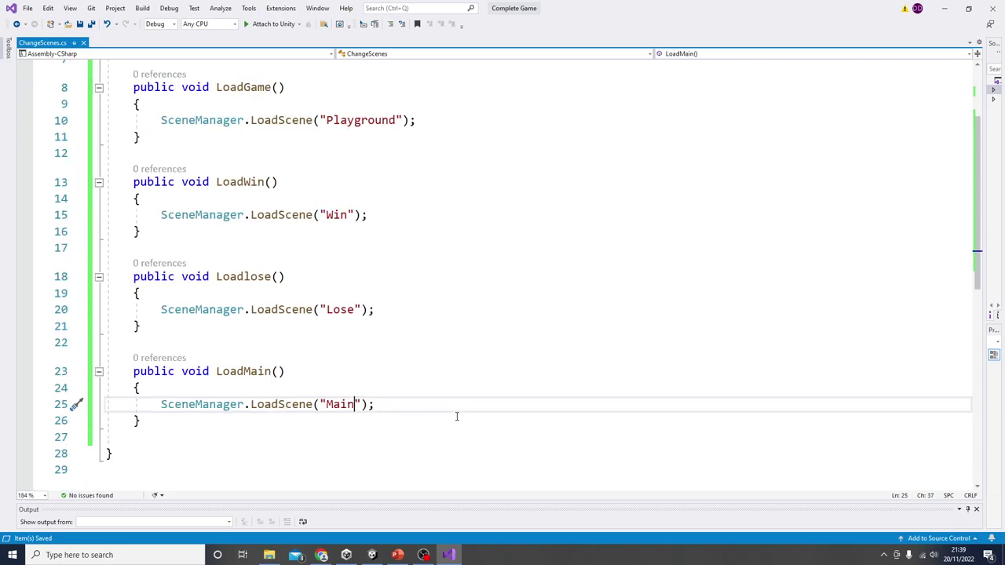
ctrl+scroll(456, 416, down, 2)
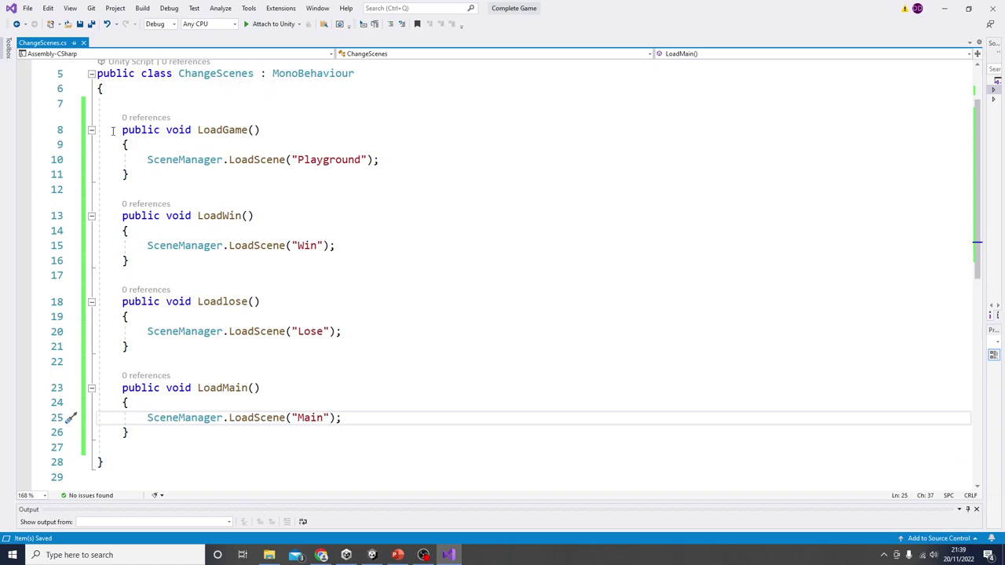
click(100, 88)
click(99, 463)
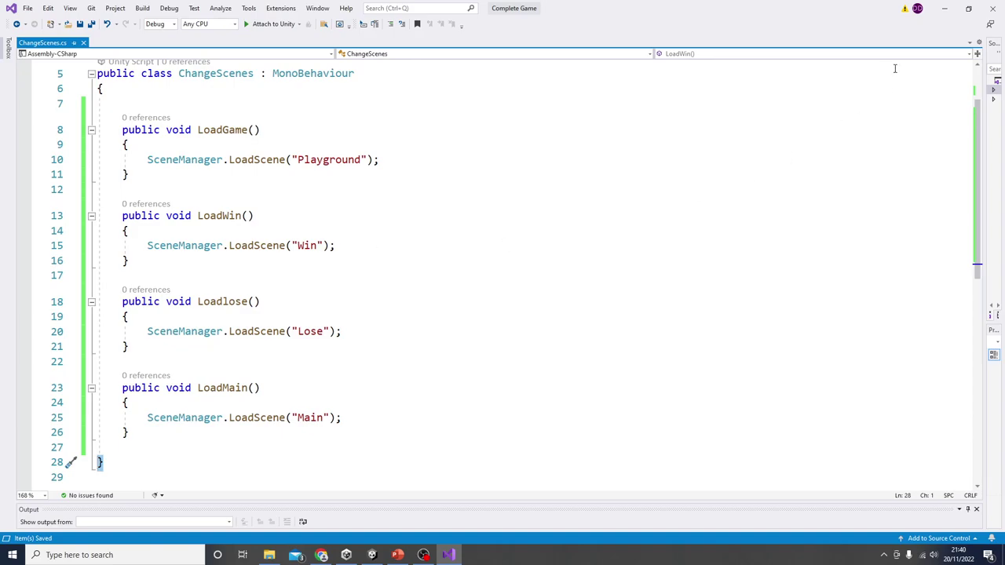
Compare the Play Game button in Unity with the LoadGame method in Visual Studio, ending back in Unity.
click(945, 12)
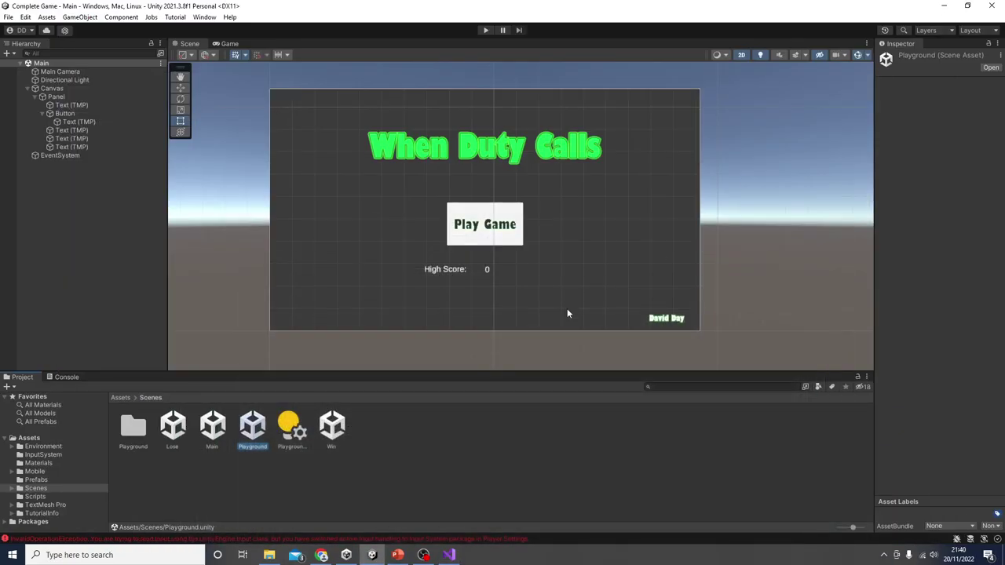
click(508, 242)
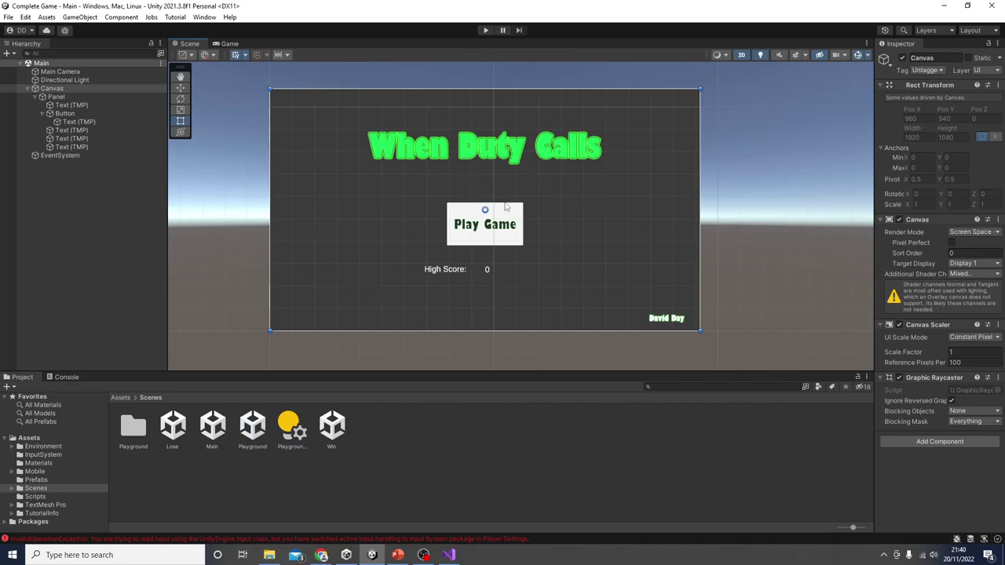
click(449, 555)
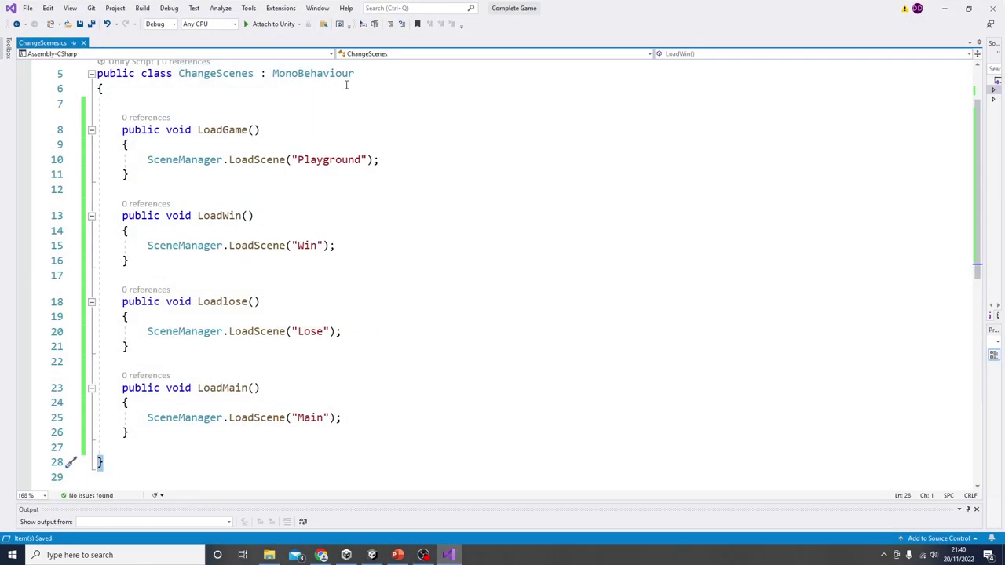
drag(122, 130, 164, 172)
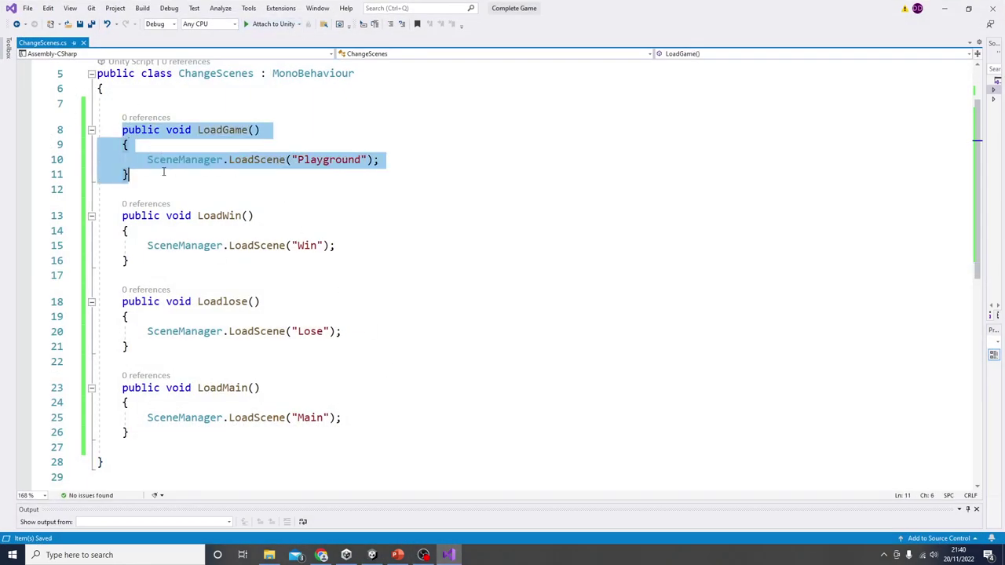
click(944, 7)
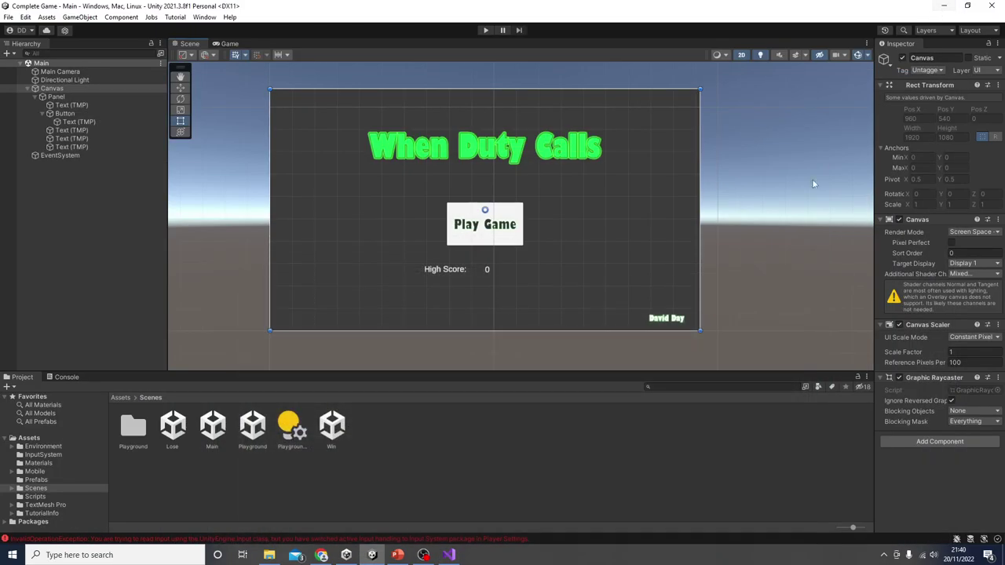
click(463, 243)
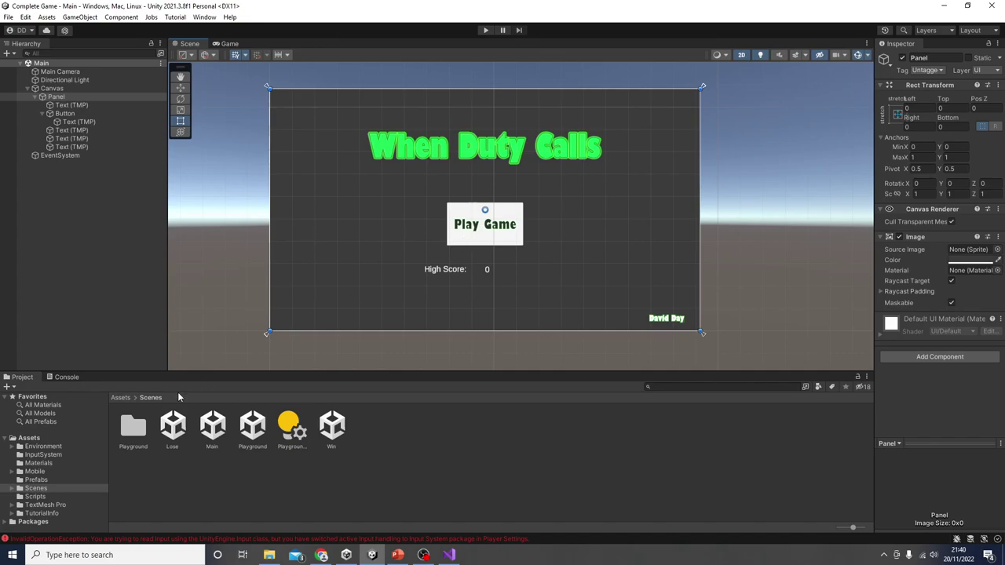
Open the Scripts folder under Assets and select the ChangeScenes script.
click(128, 398)
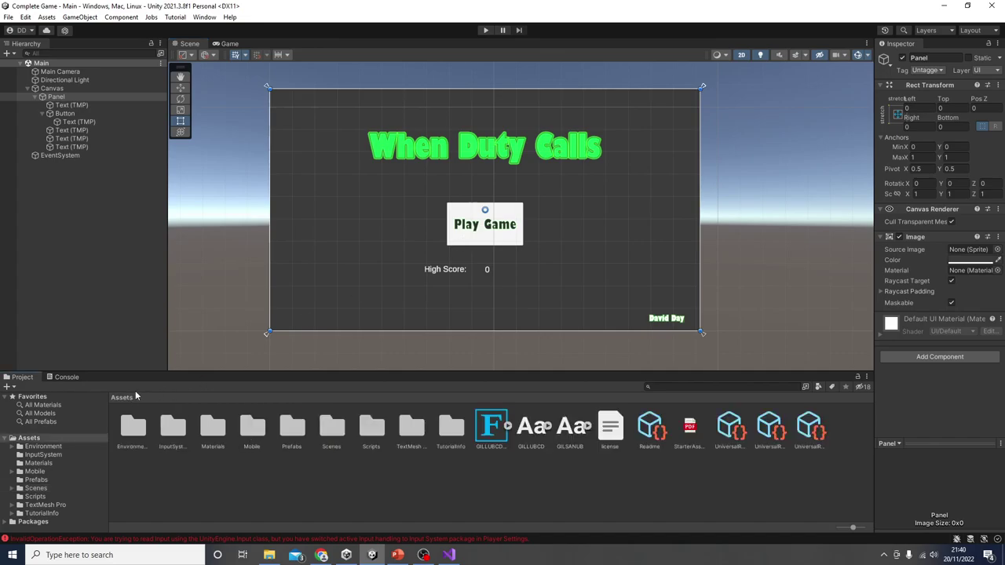
click(72, 88)
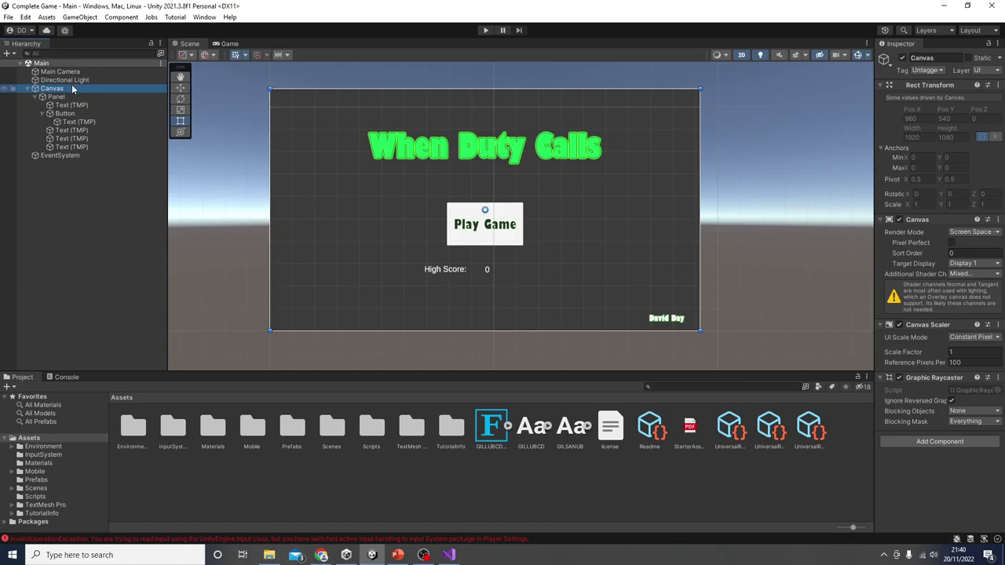
click(371, 433)
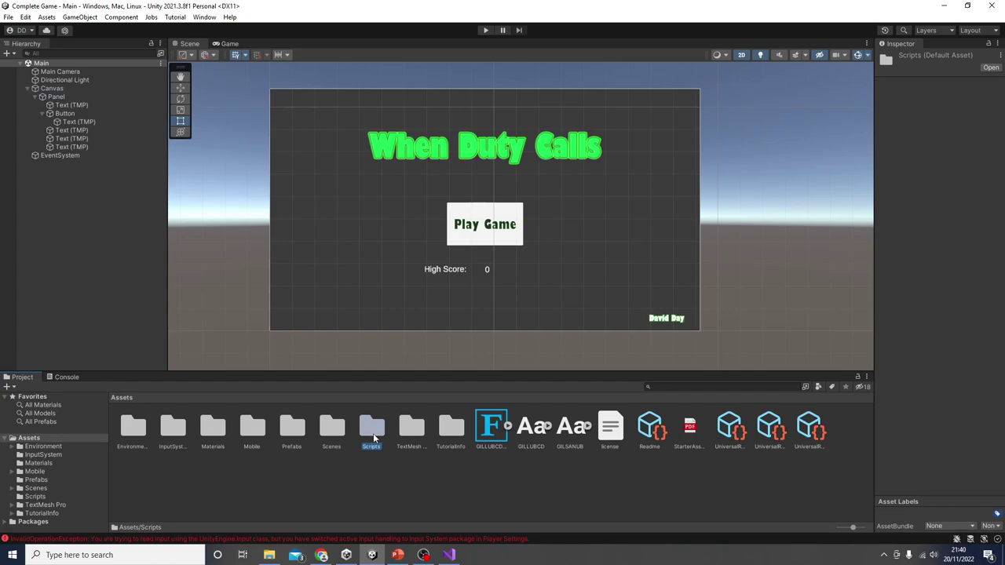
double_click(375, 434)
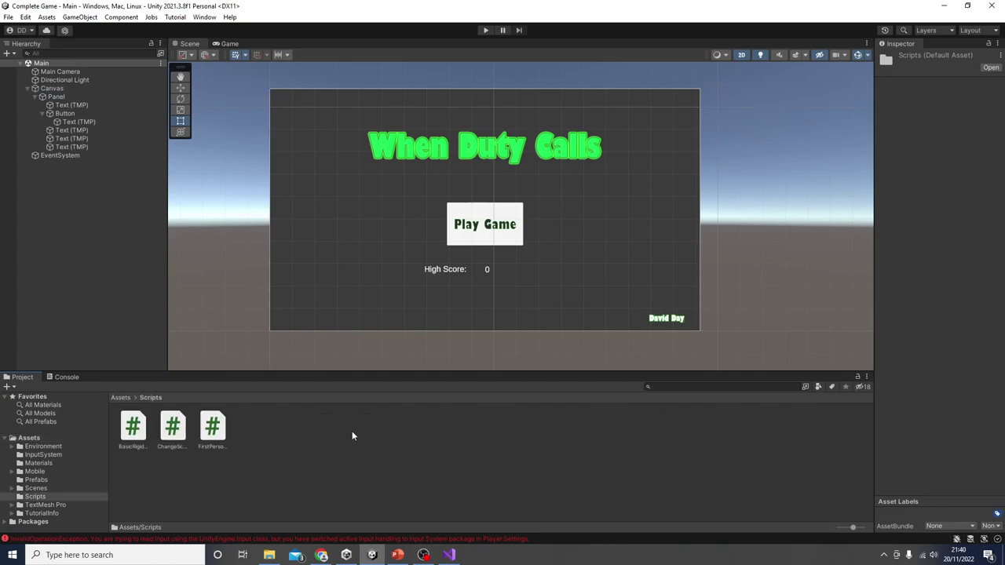
click(175, 428)
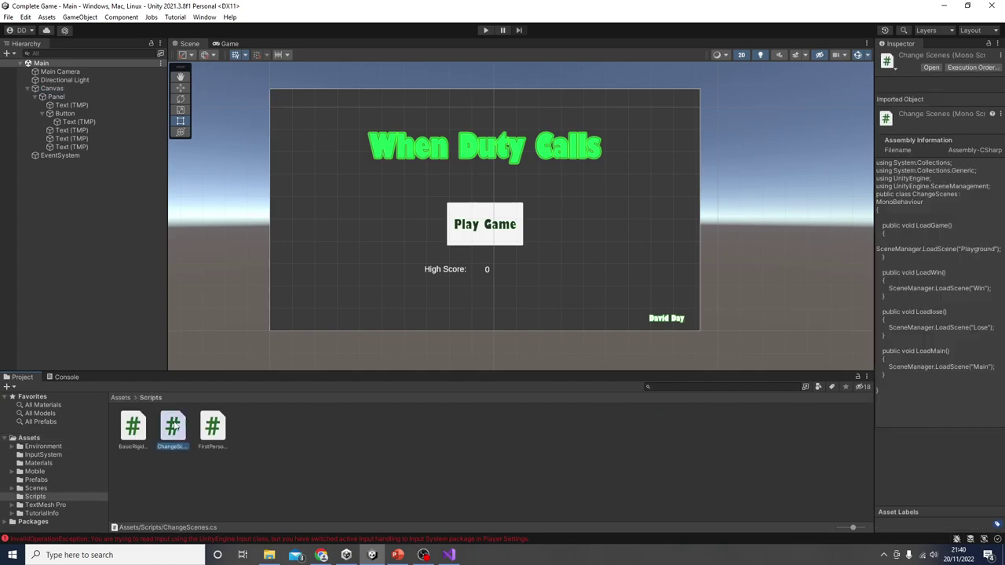
Attach the Change Scenes script to the Canvas as a component.
click(58, 89)
drag(174, 427, 198, 491)
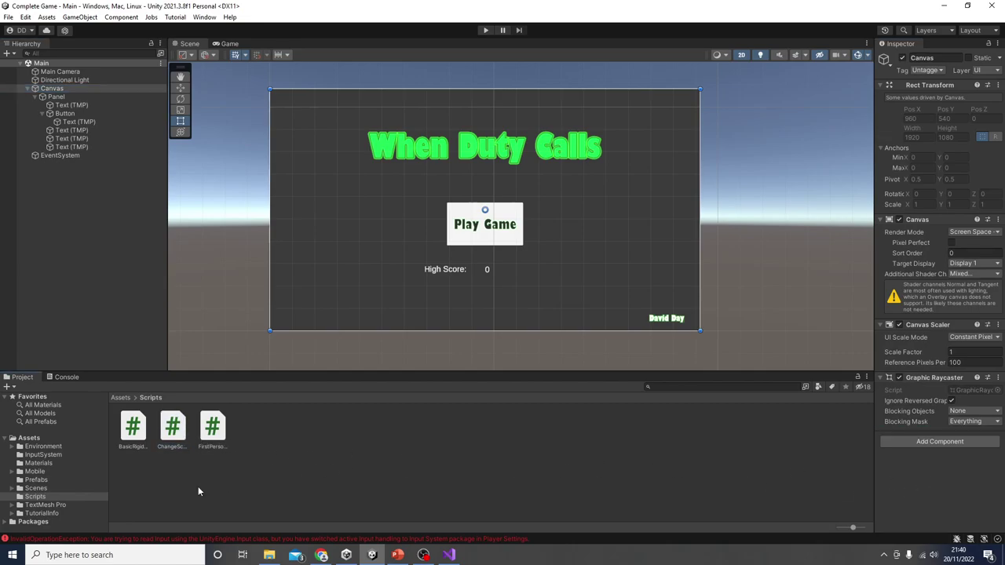
click(938, 442)
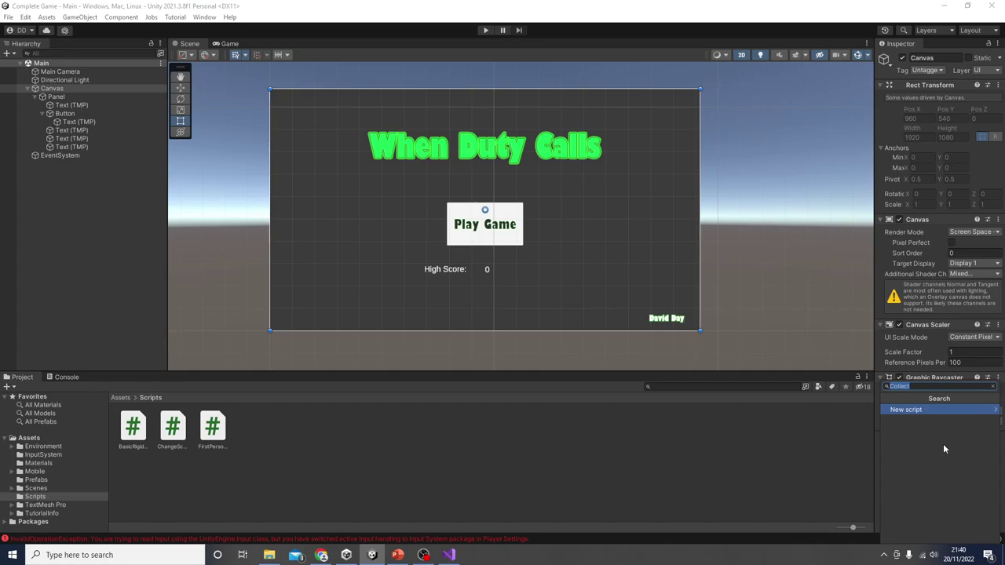
text(change)
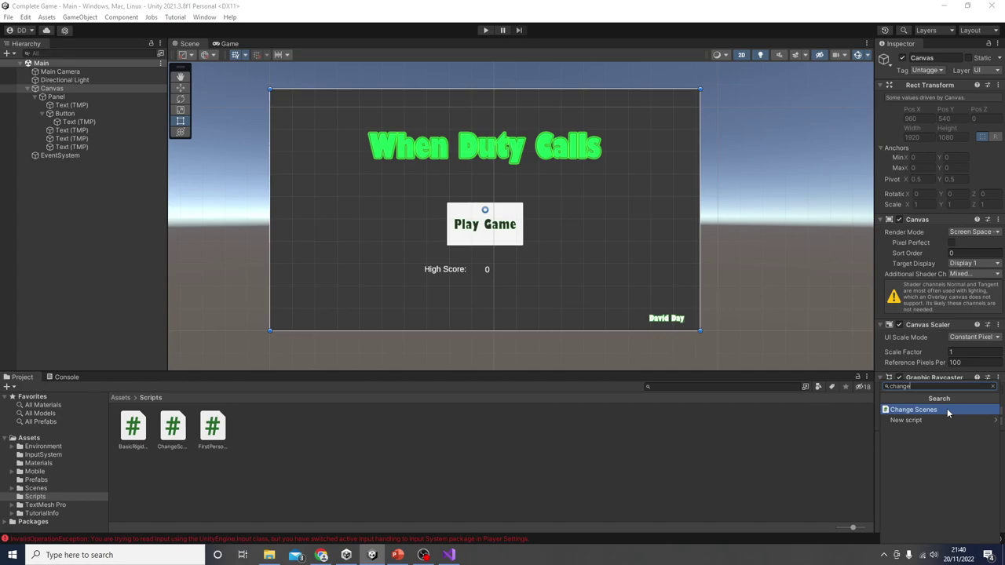
click(946, 409)
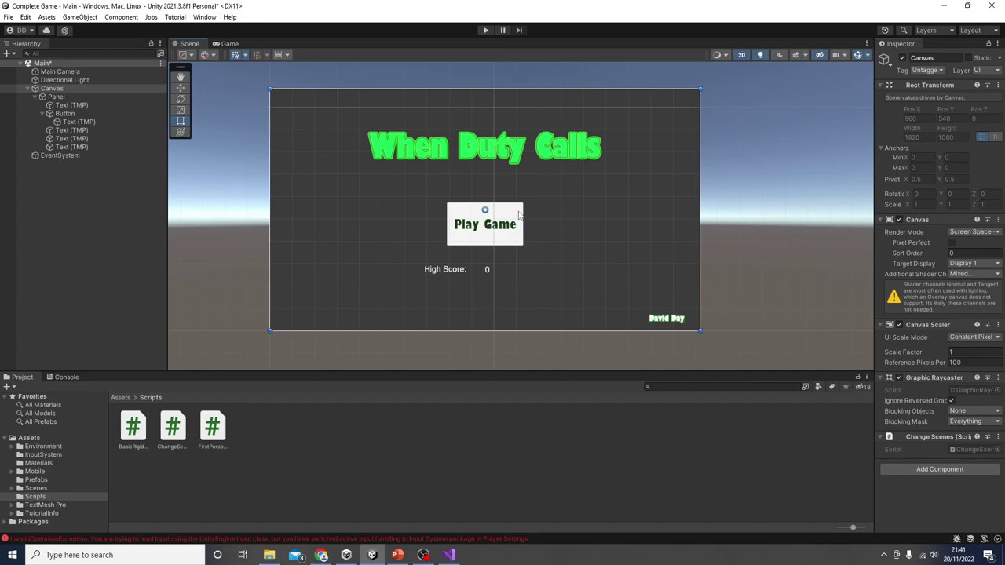
Add an empty entry to the On Click () event list of the Play Game button.
click(109, 112)
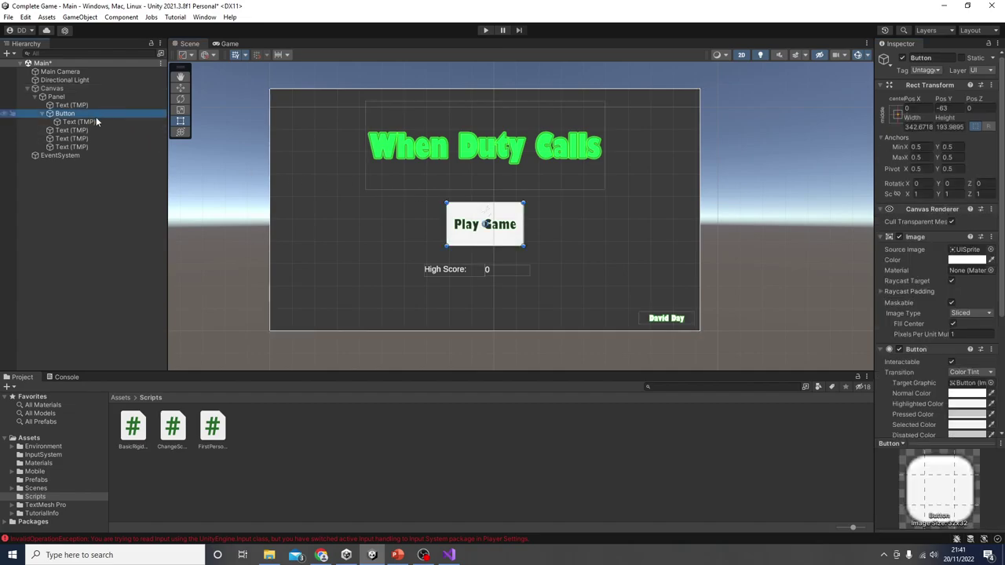
click(79, 122)
click(66, 113)
scroll(978, 383, down, 3)
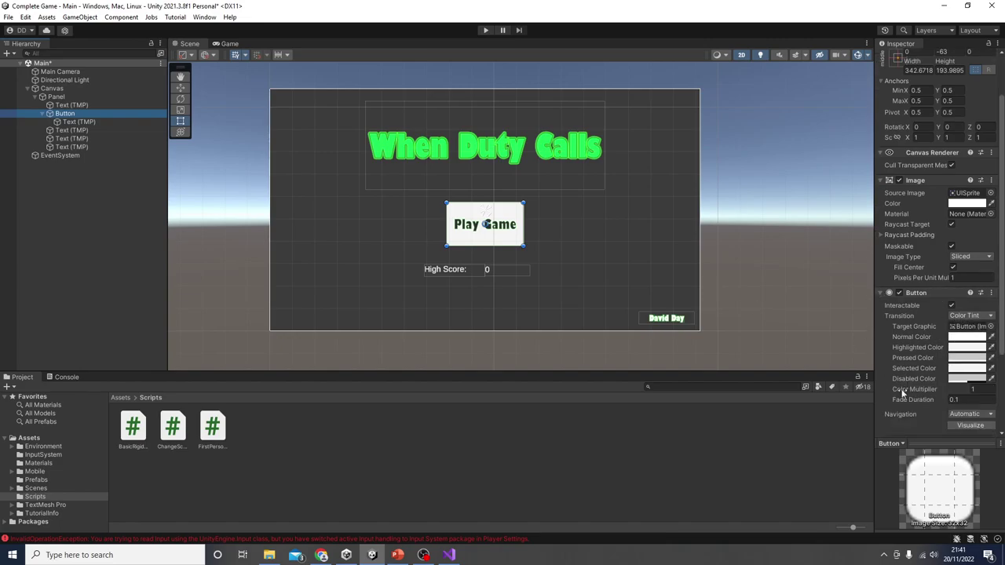
scroll(944, 314, down, 5)
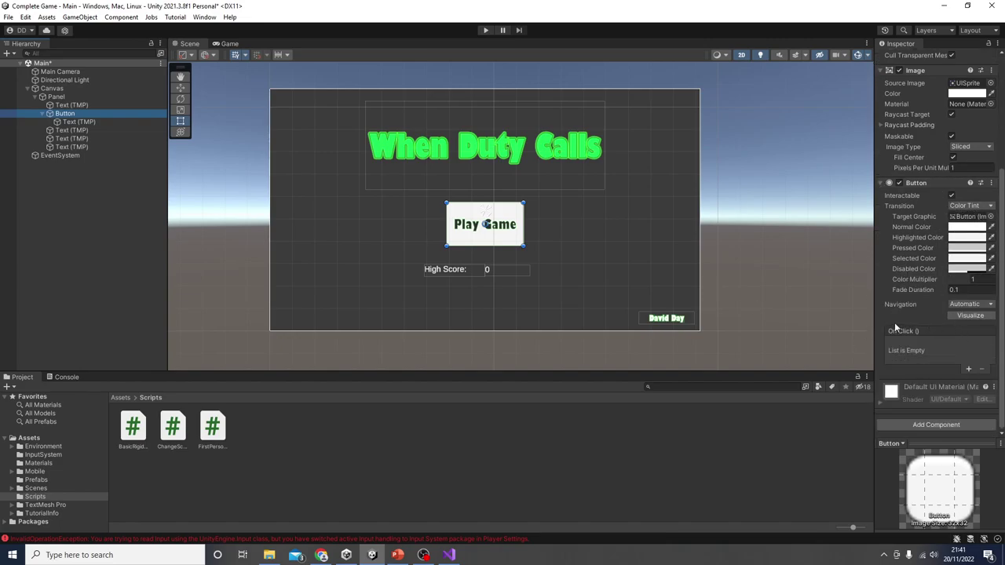
click(969, 369)
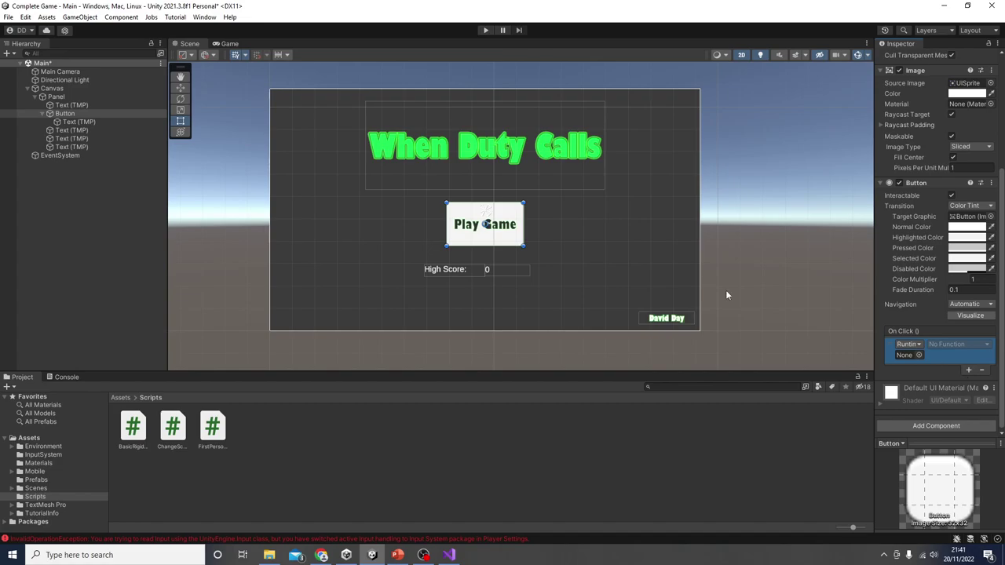
Assign the Canvas as the target object of the Play Game button's On Click event.
drag(54, 89, 907, 356)
click(67, 88)
click(65, 114)
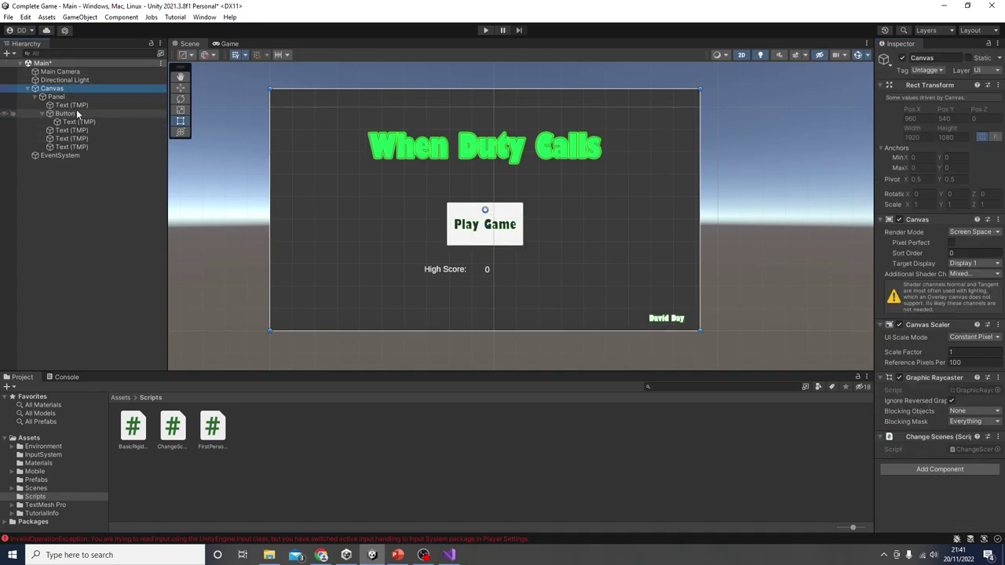
drag(66, 93, 908, 366)
Set the Play Game button's On Click function to LoadGame () from the ChangeScenes script.
scroll(910, 393, down, 5)
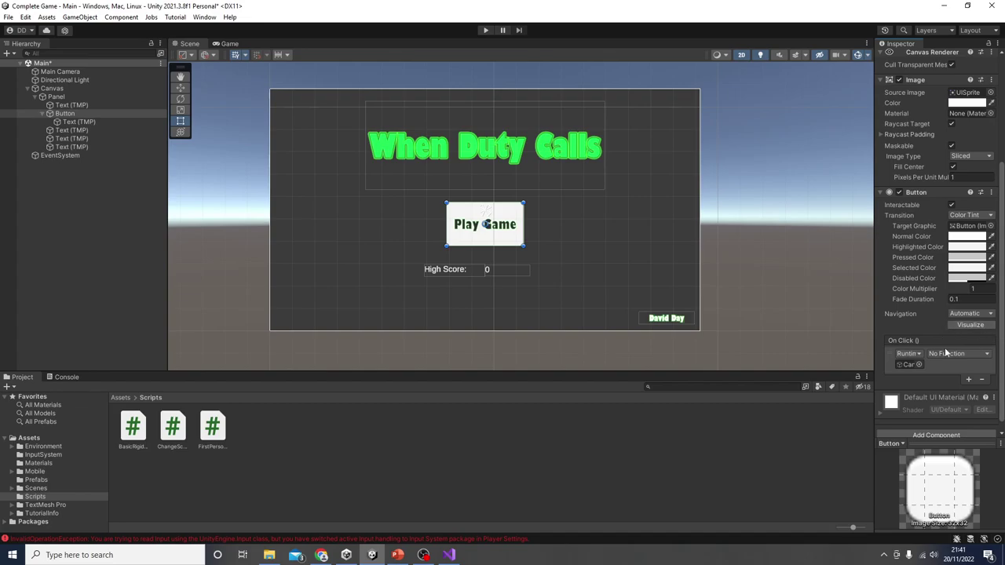
click(977, 358)
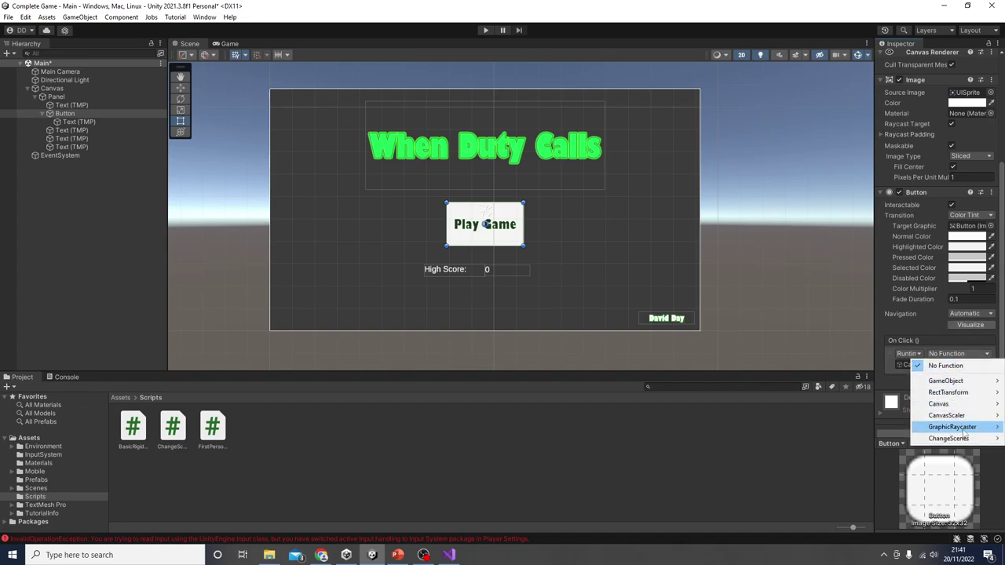
mouse_move(966, 440)
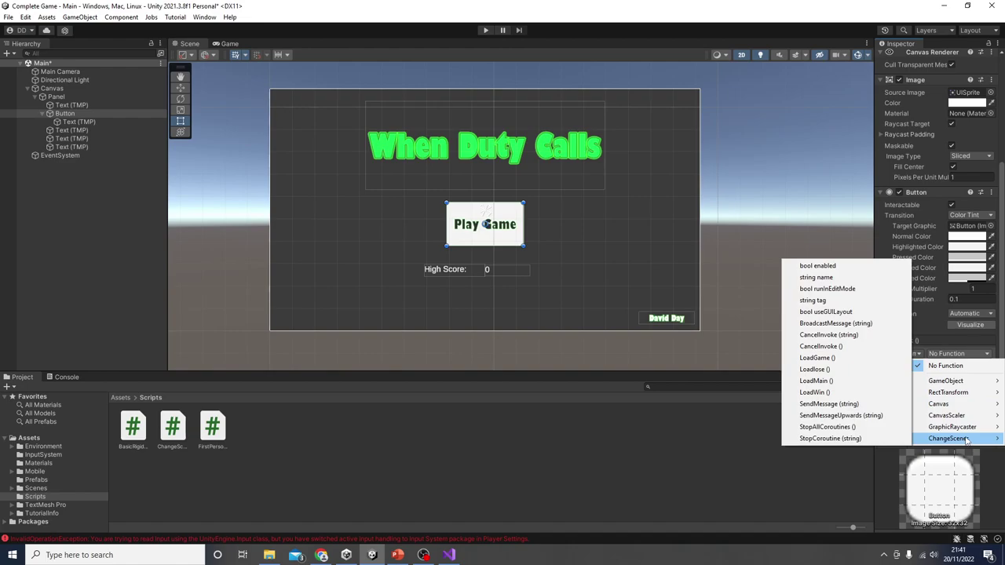
click(844, 361)
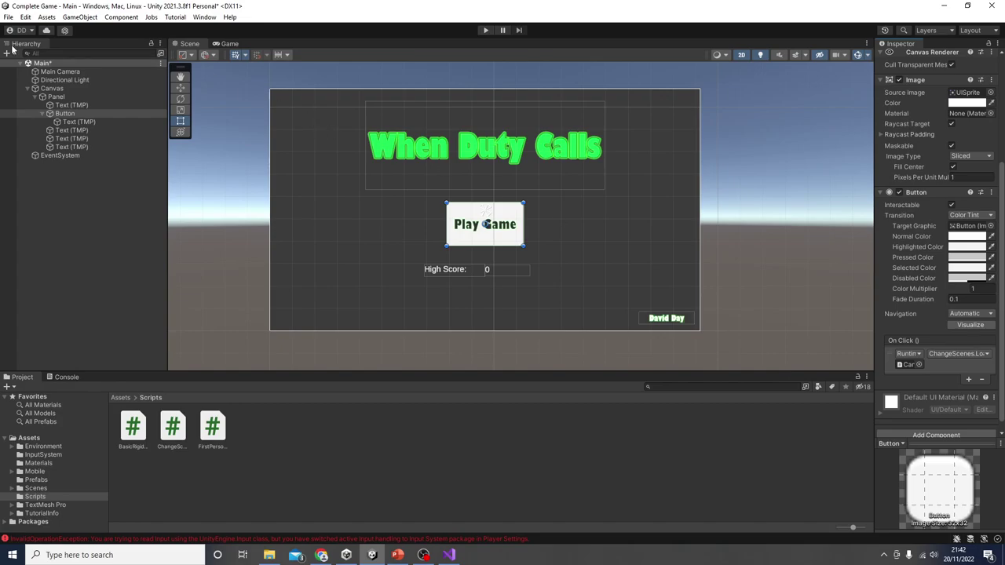
Open the build settings and add the Main, Lose and Win scenes from the Scenes folder to the build.
click(8, 17)
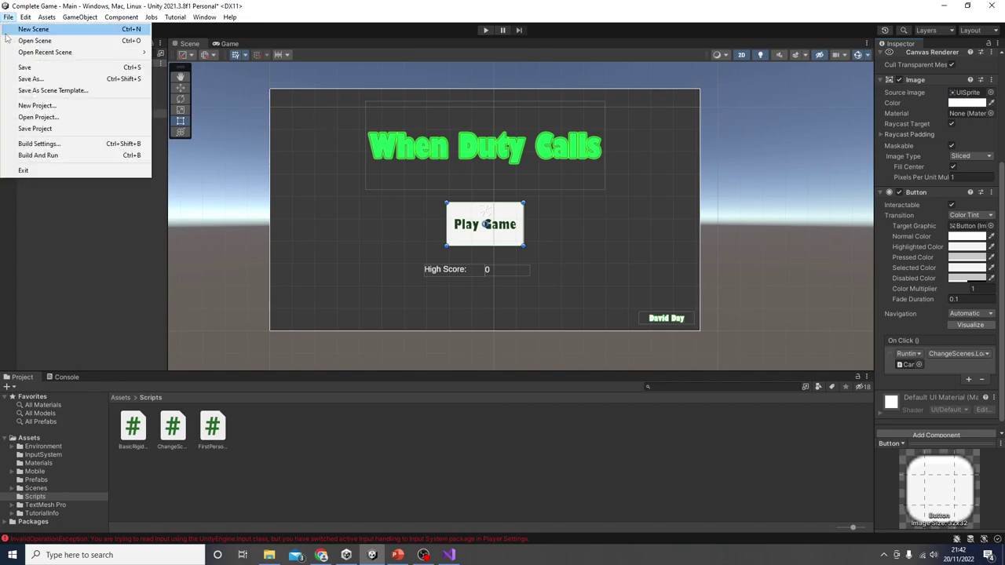
click(38, 143)
drag(412, 59, 646, 184)
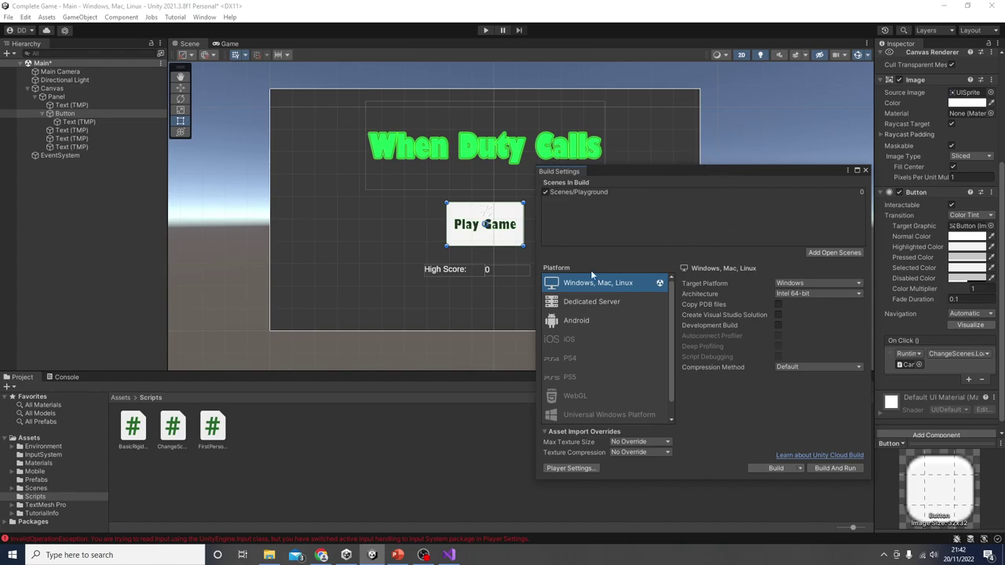
click(121, 397)
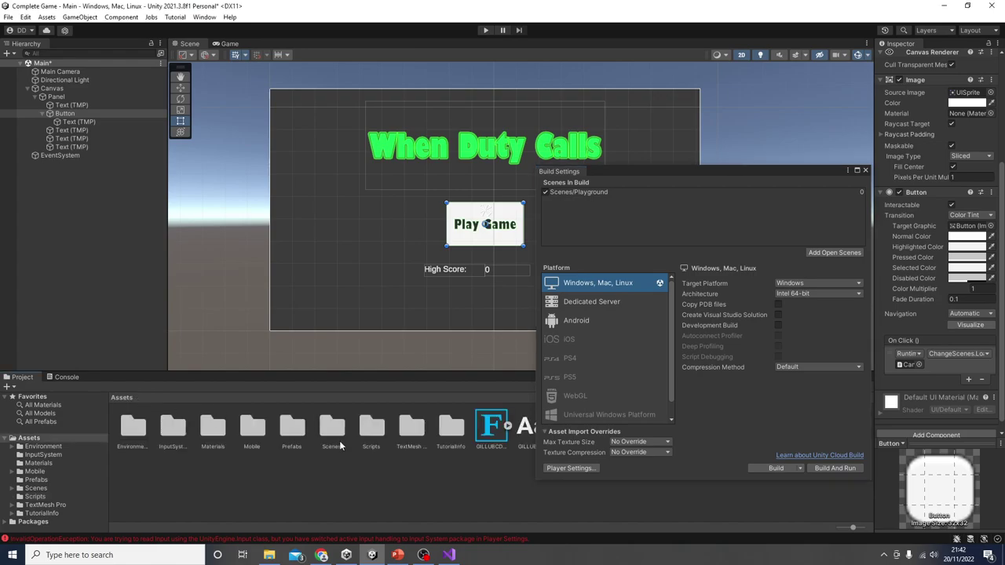
double_click(333, 430)
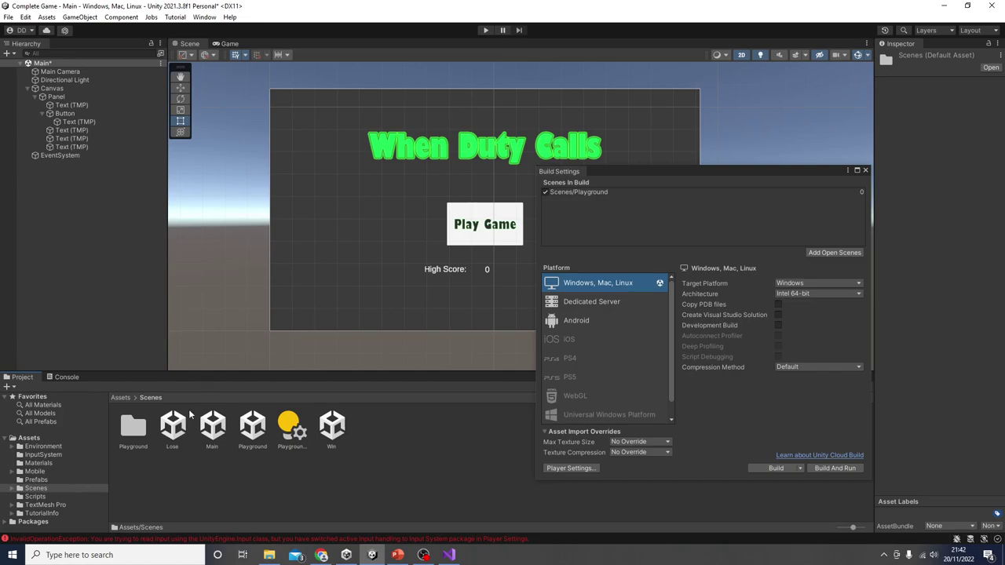
drag(216, 435, 577, 238)
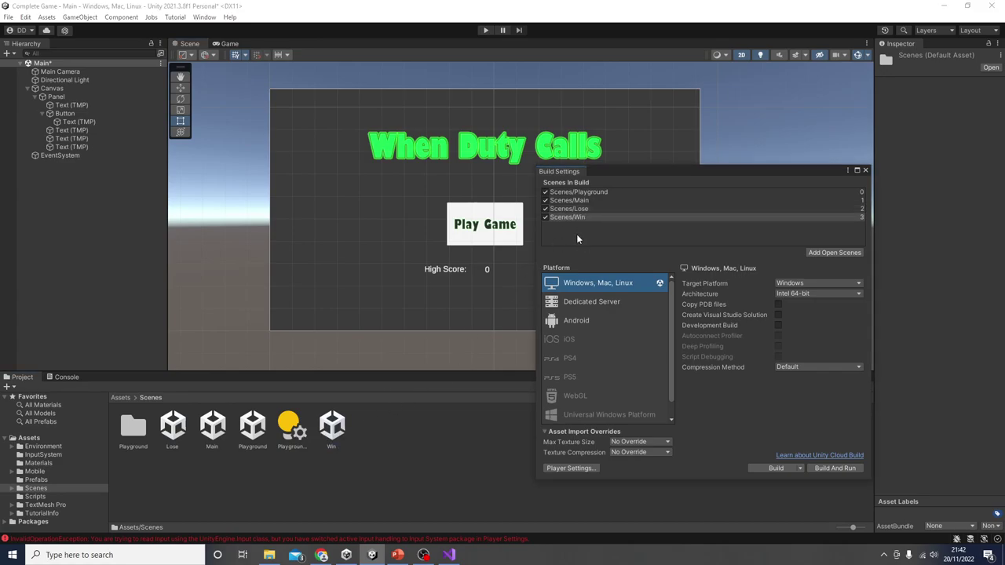
Move the Main scene above Playground to index 0 in the build order, check the other scenes and close the build settings.
click(609, 193)
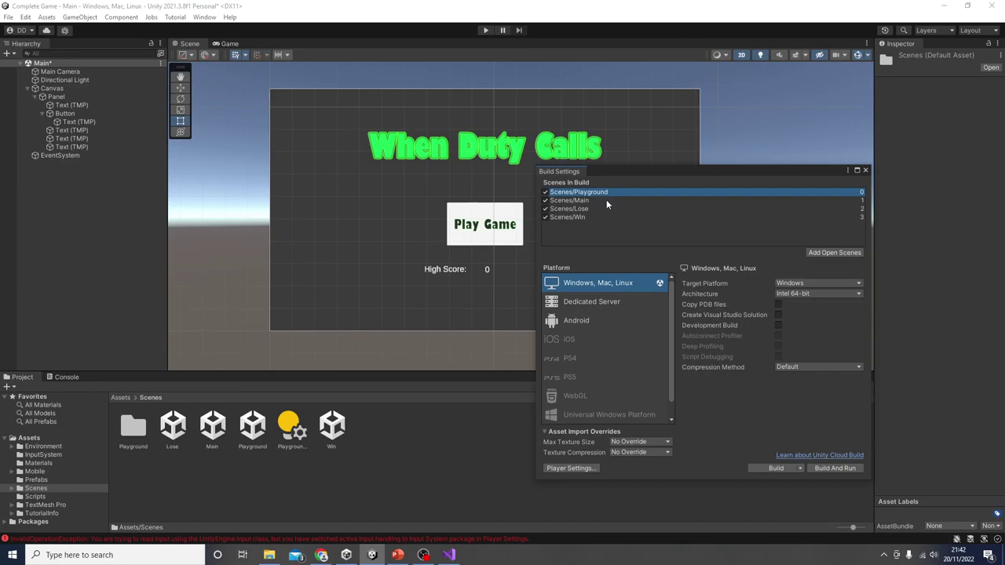
click(600, 201)
drag(599, 202, 600, 192)
click(608, 199)
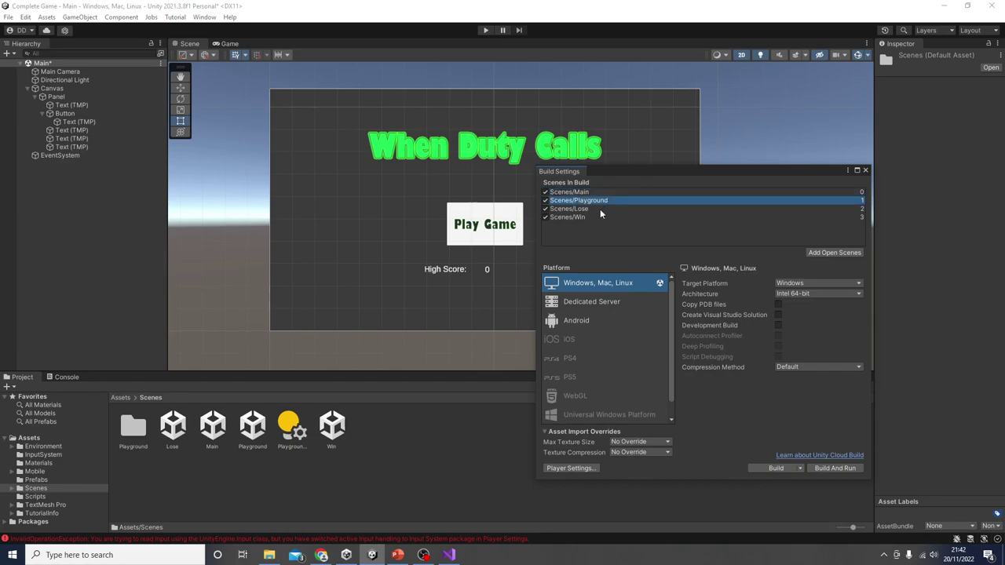
click(600, 210)
click(599, 217)
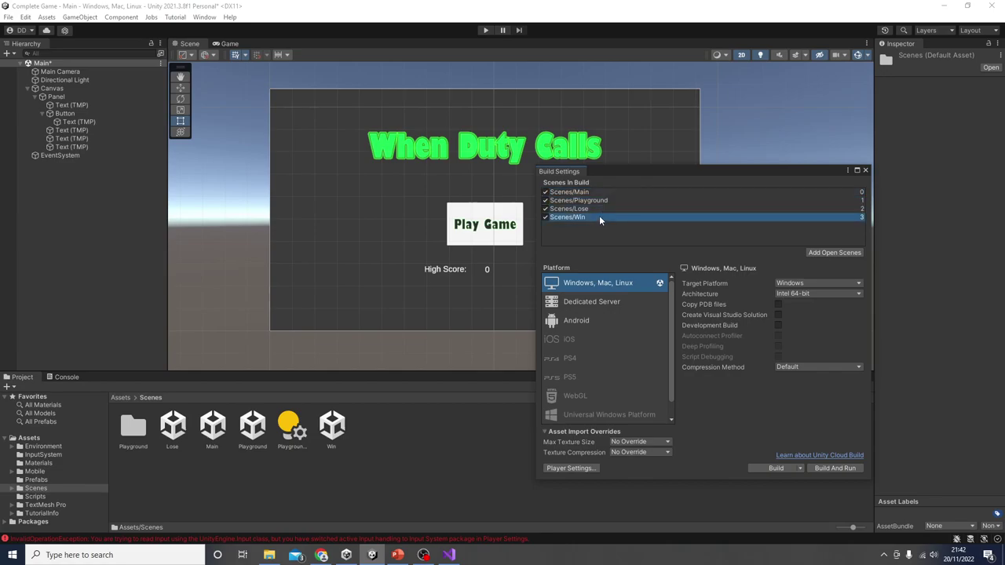
click(610, 200)
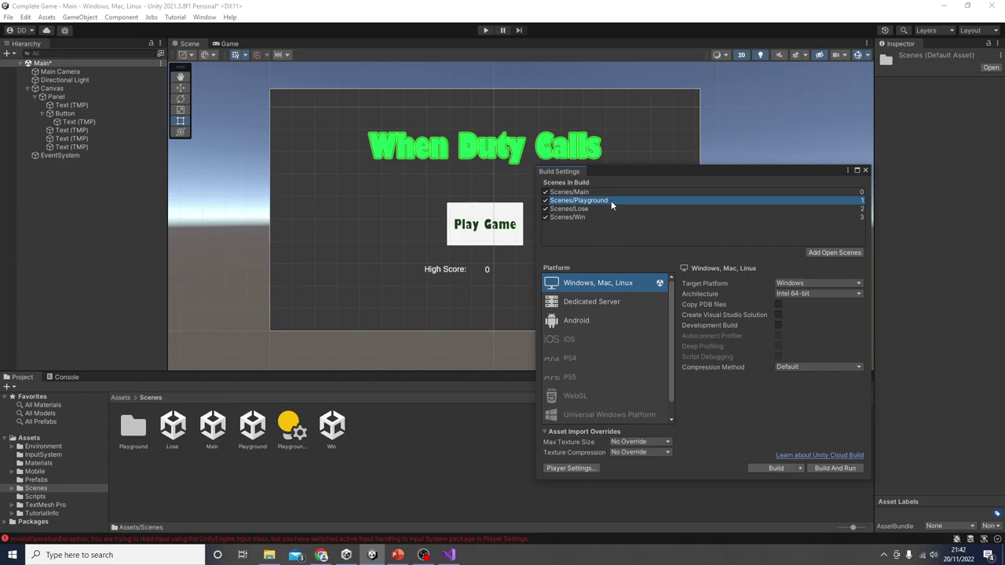
click(865, 171)
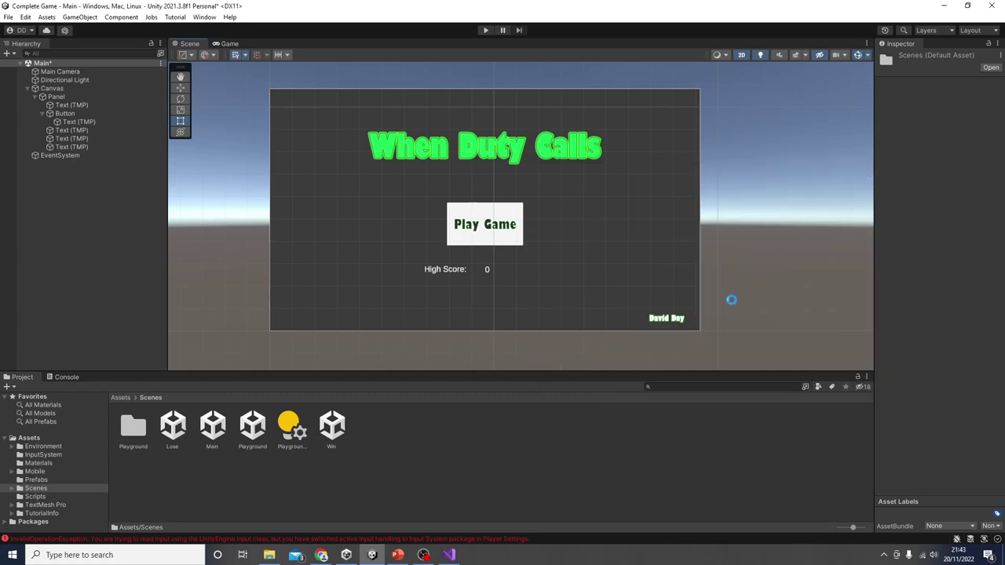
Run the Main scene in Play mode to check the menu and stop it.
click(488, 31)
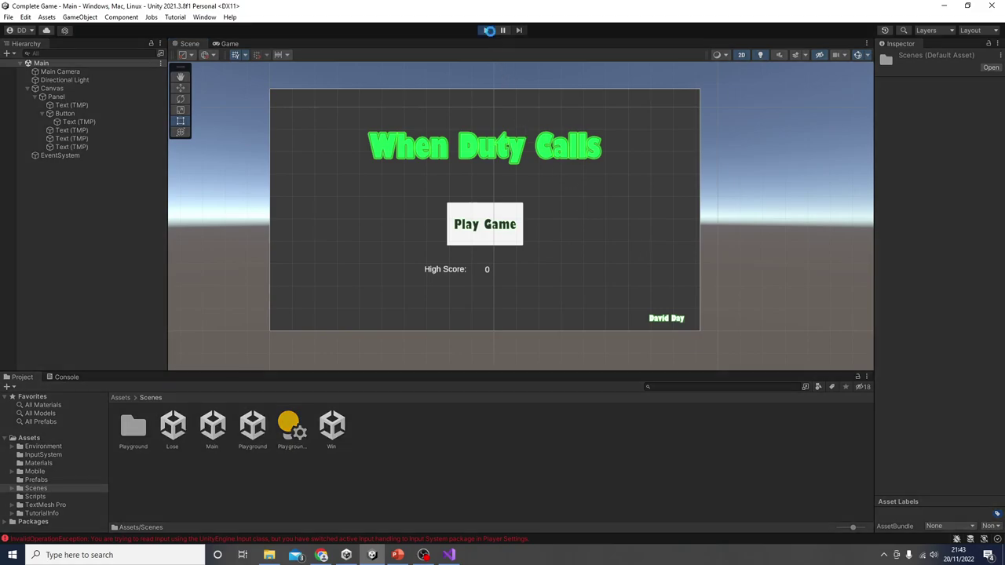
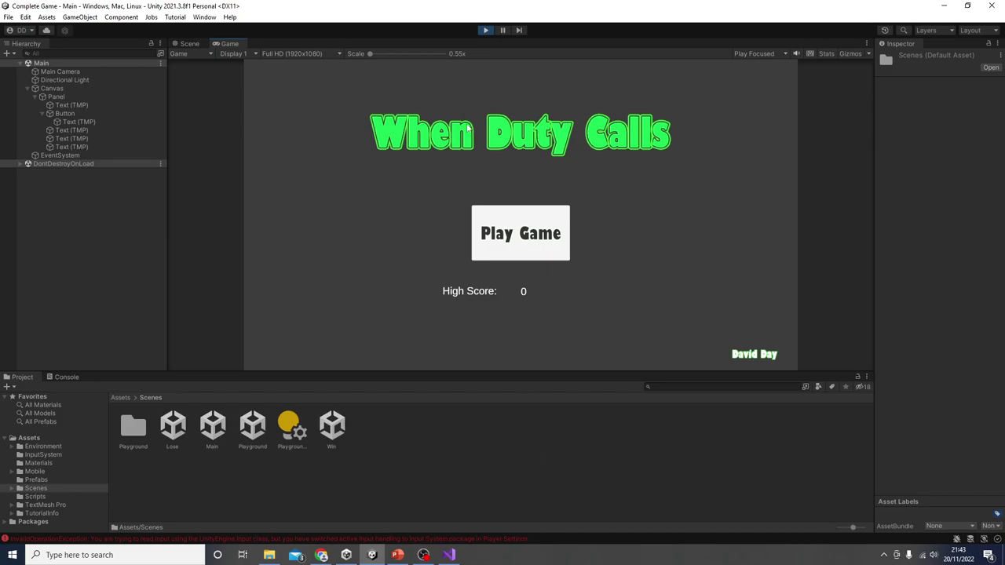
click(485, 31)
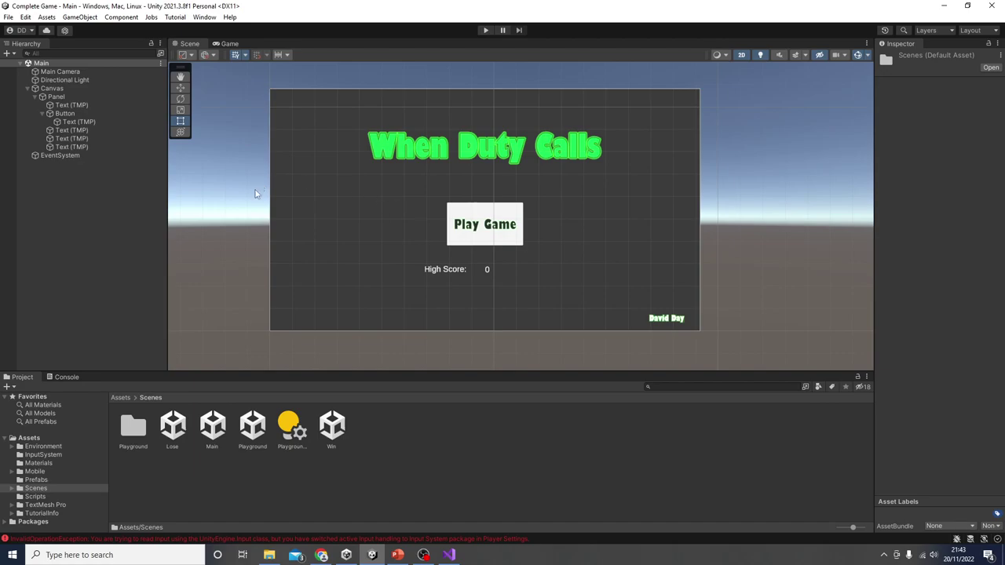
Open the Player section of the project settings.
click(25, 17)
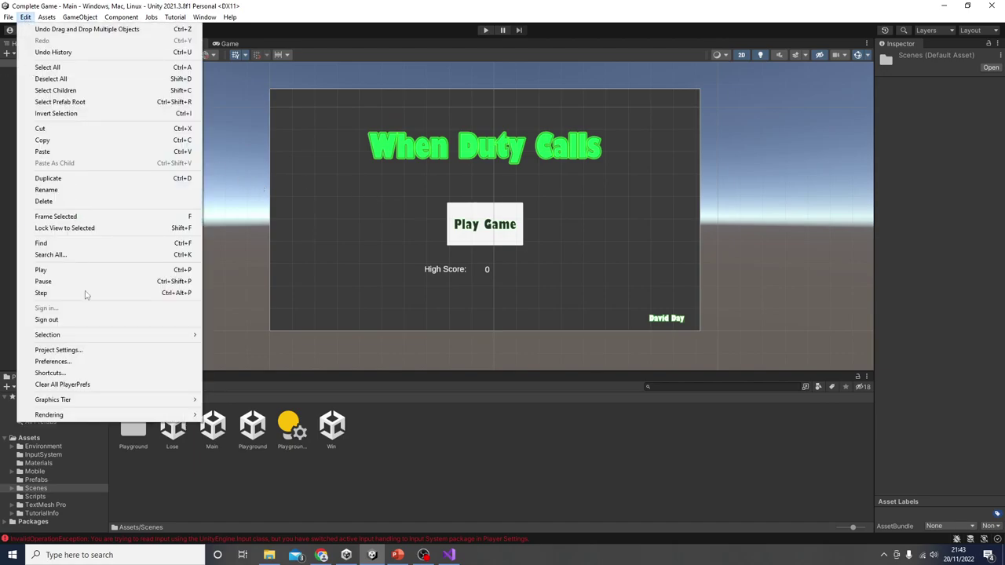
click(59, 350)
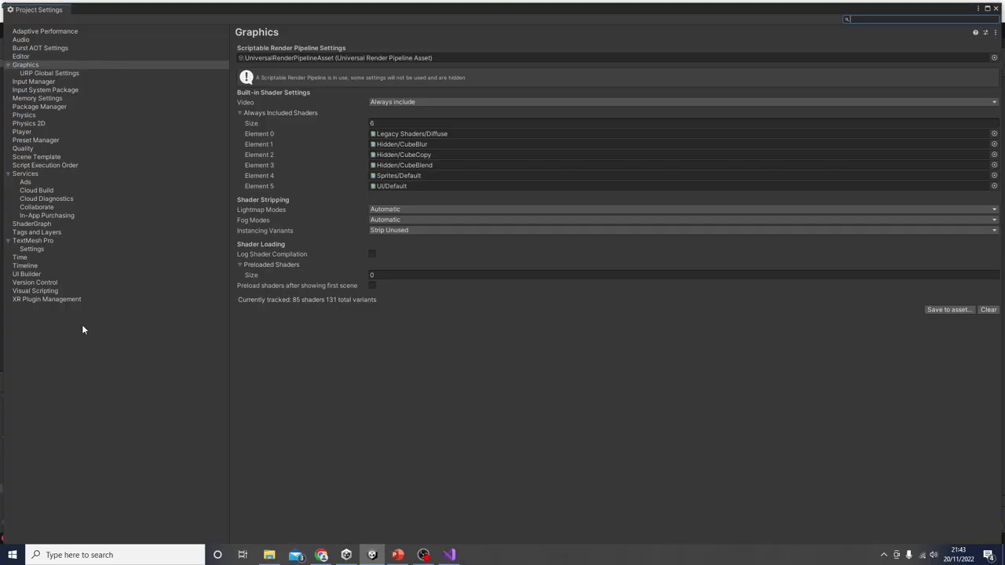
click(38, 131)
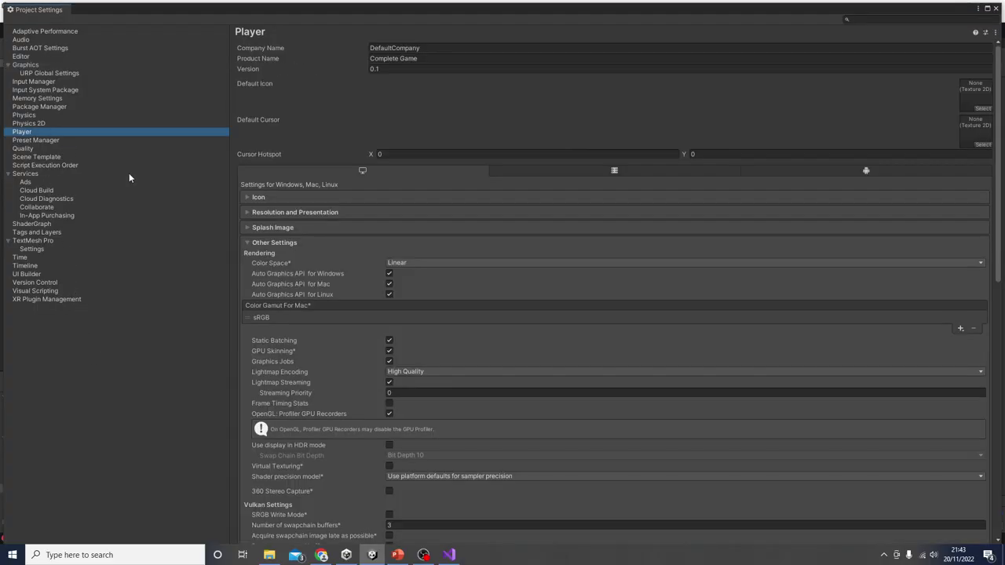
Set Active Input Handling to Both under the Player's Other Settings configuration and confirm the change.
scroll(346, 383, down, 1)
scroll(346, 384, down, 15)
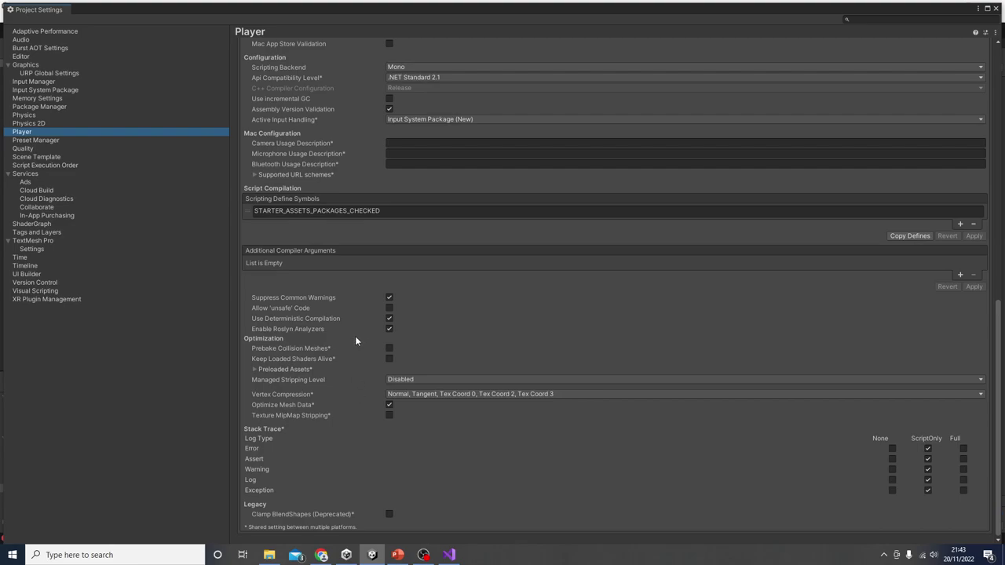
scroll(355, 336, up, 5)
scroll(303, 236, up, 8)
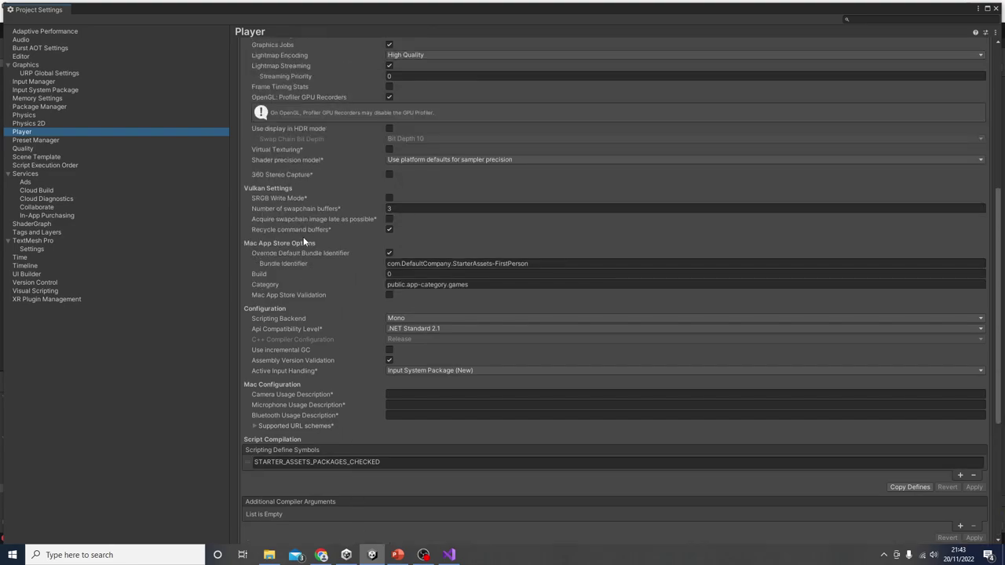
click(272, 84)
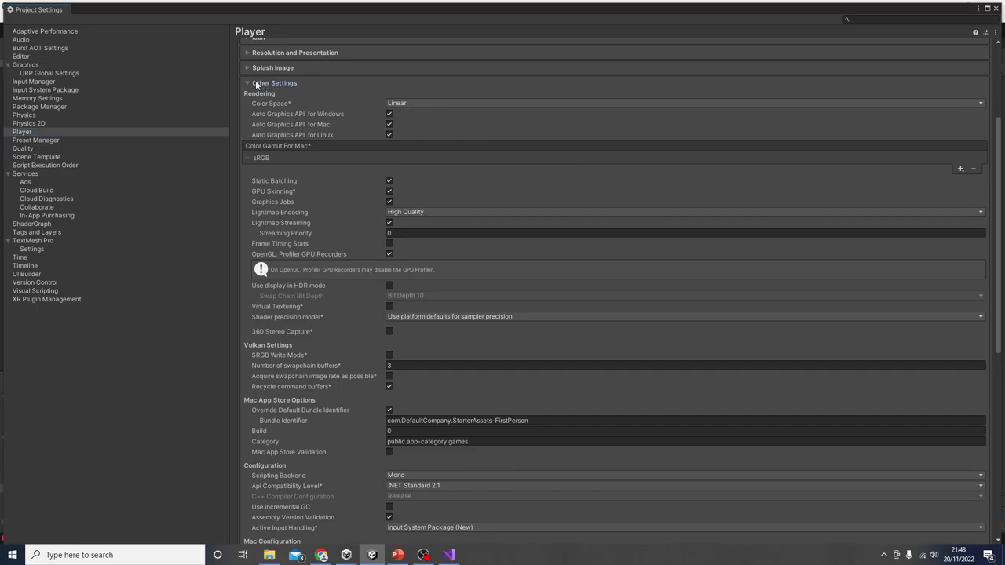
click(247, 243)
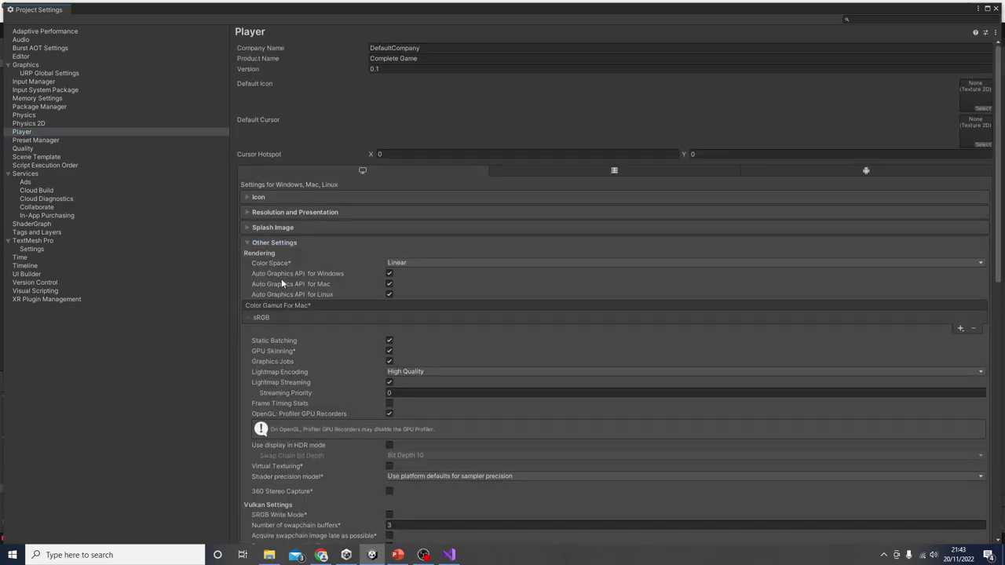
scroll(340, 345, down, 11)
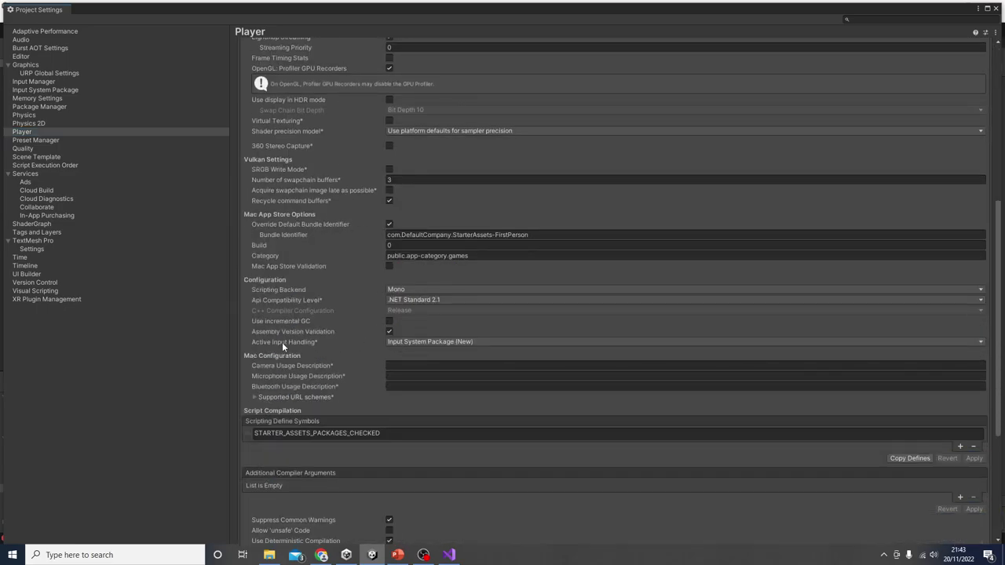
click(443, 343)
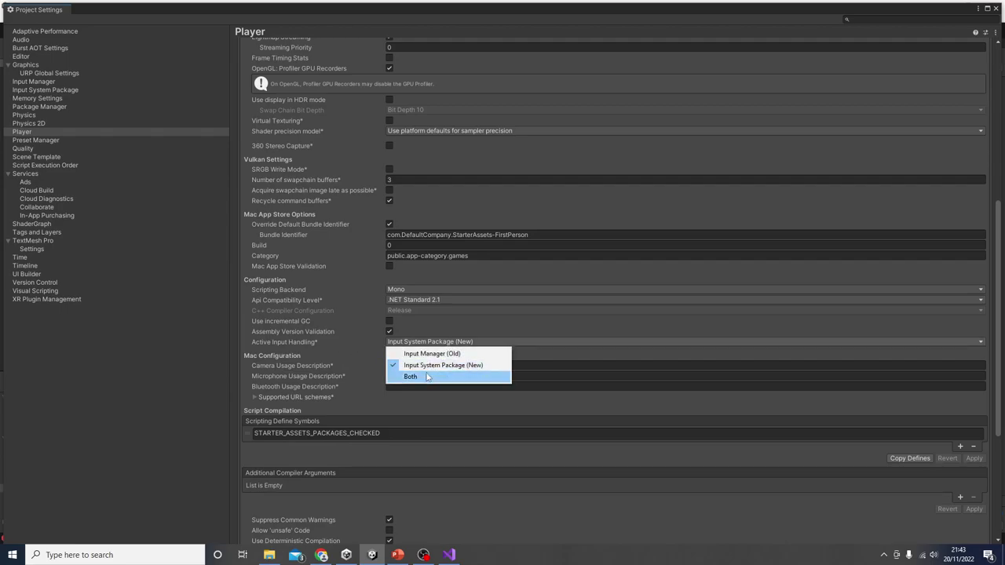
click(495, 377)
click(531, 299)
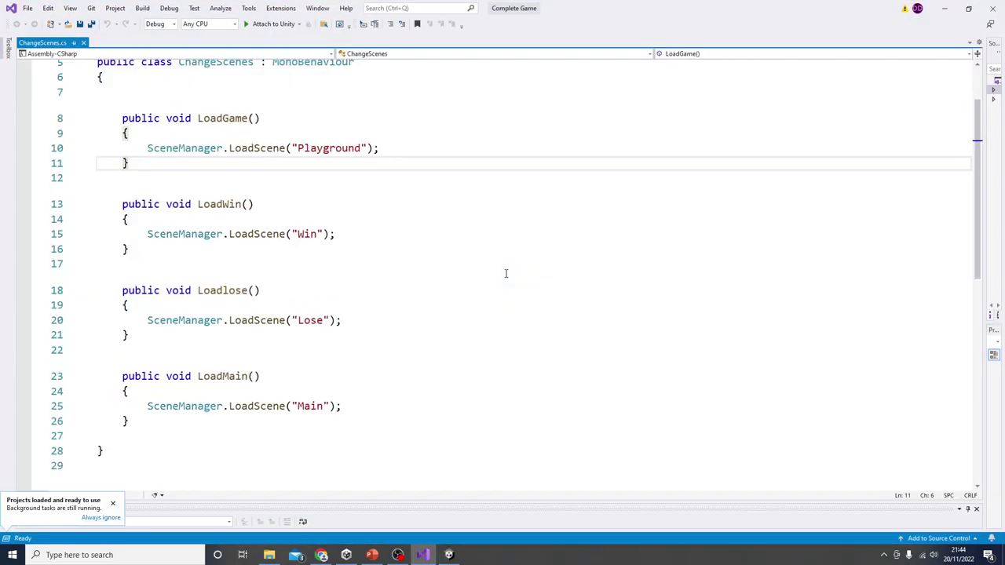
Minimise the code editor, close the project settings and test the Play Game button in Play mode, stopping the run at the end.
click(945, 13)
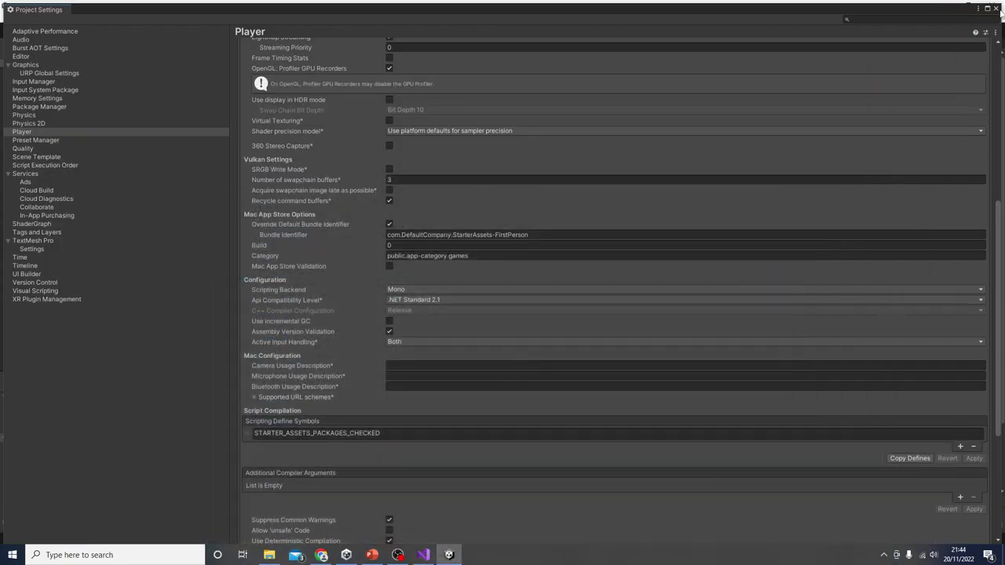
click(995, 10)
click(488, 30)
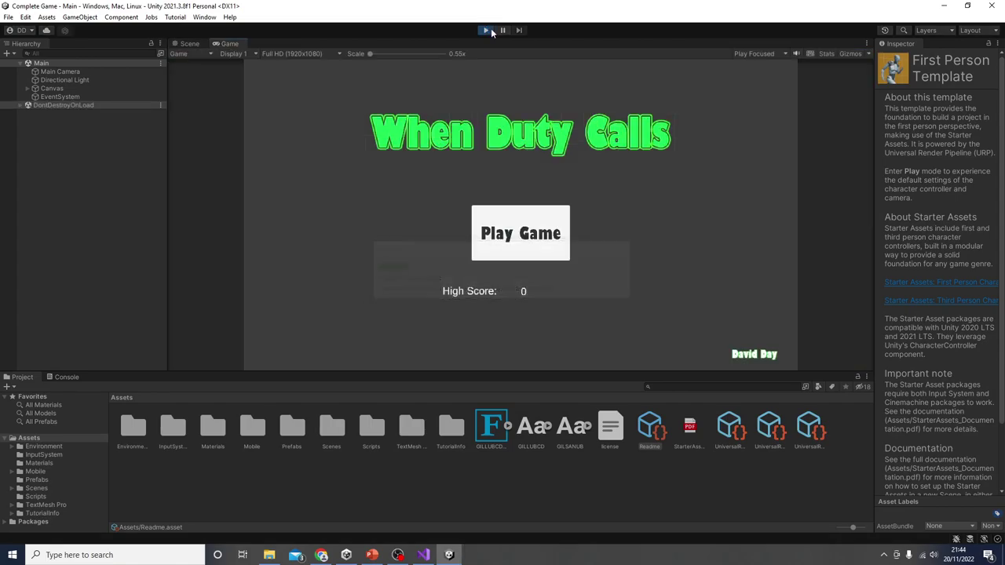
click(533, 226)
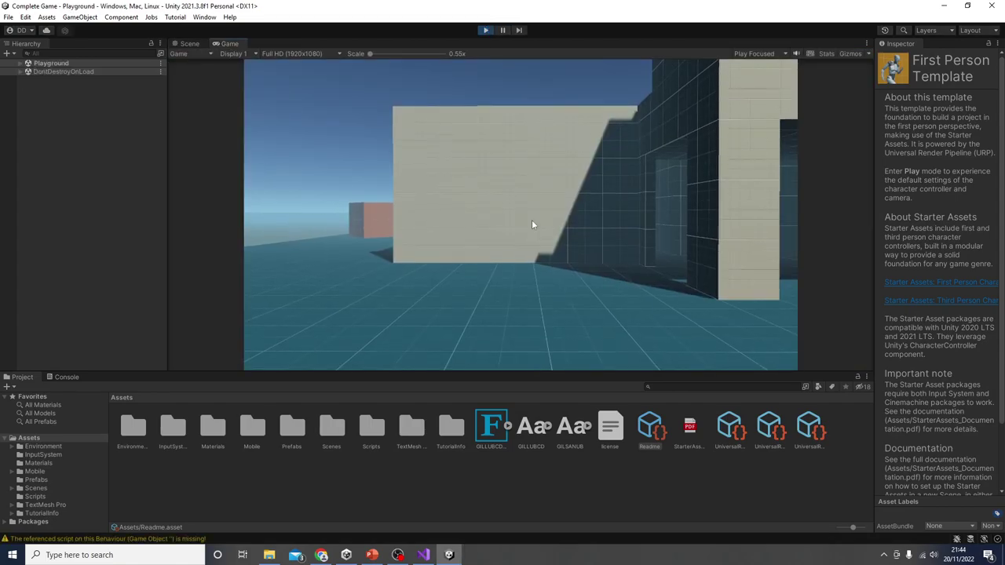
click(696, 256)
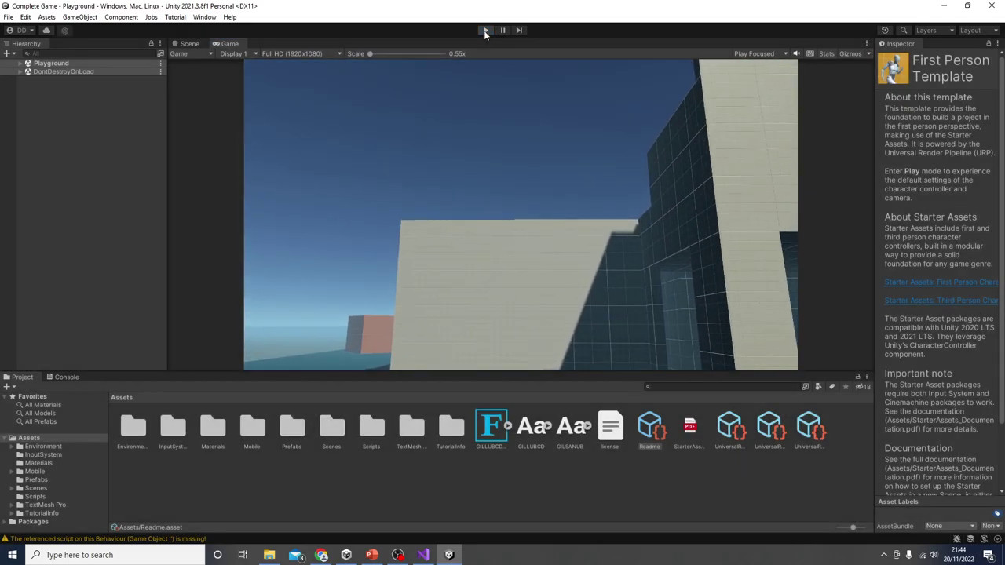
click(485, 30)
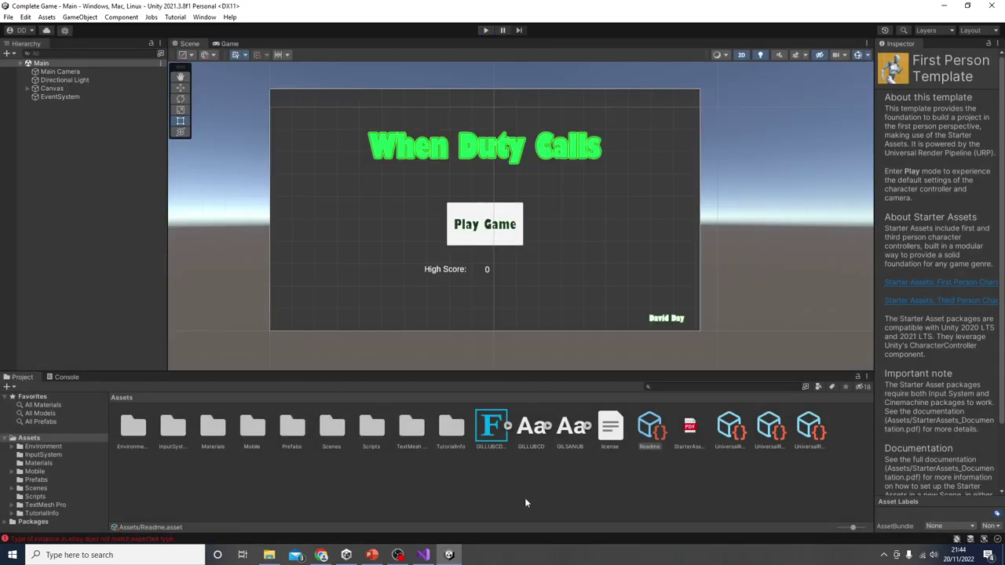
Switch to the PowerPoint key features slide and strike through the first three list items.
click(371, 554)
click(449, 283)
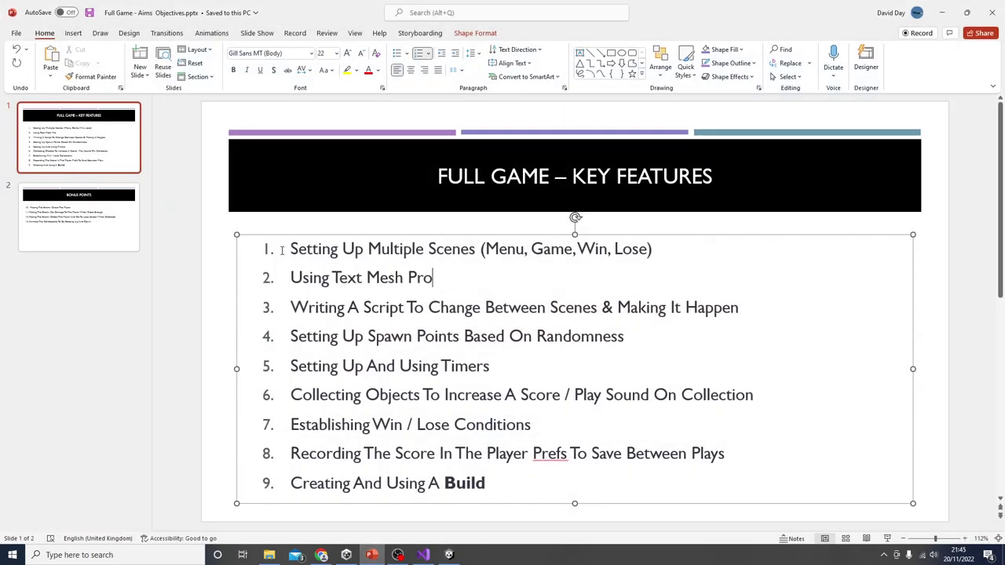
drag(291, 248, 686, 237)
click(287, 70)
drag(433, 279, 281, 279)
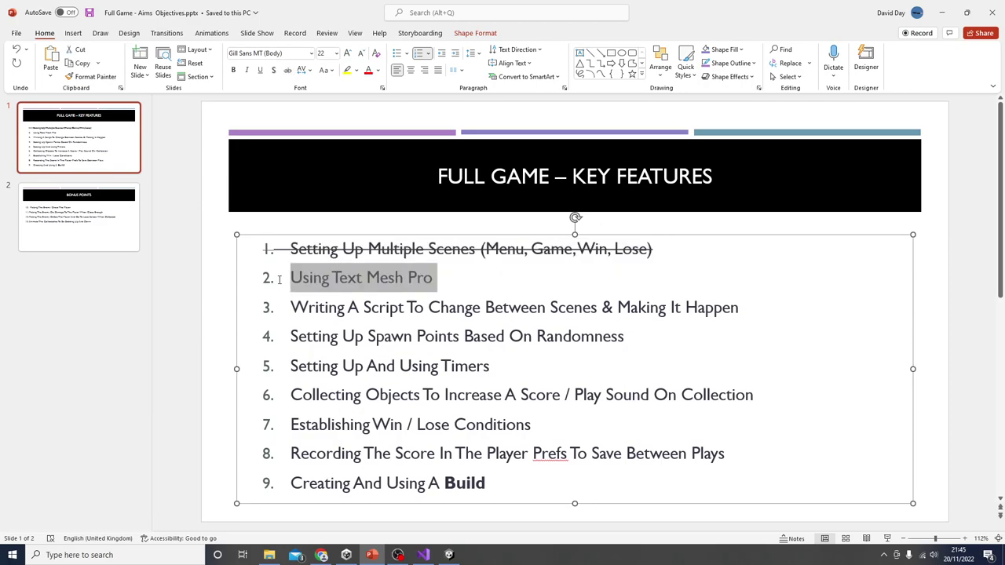
click(287, 71)
drag(288, 305, 750, 308)
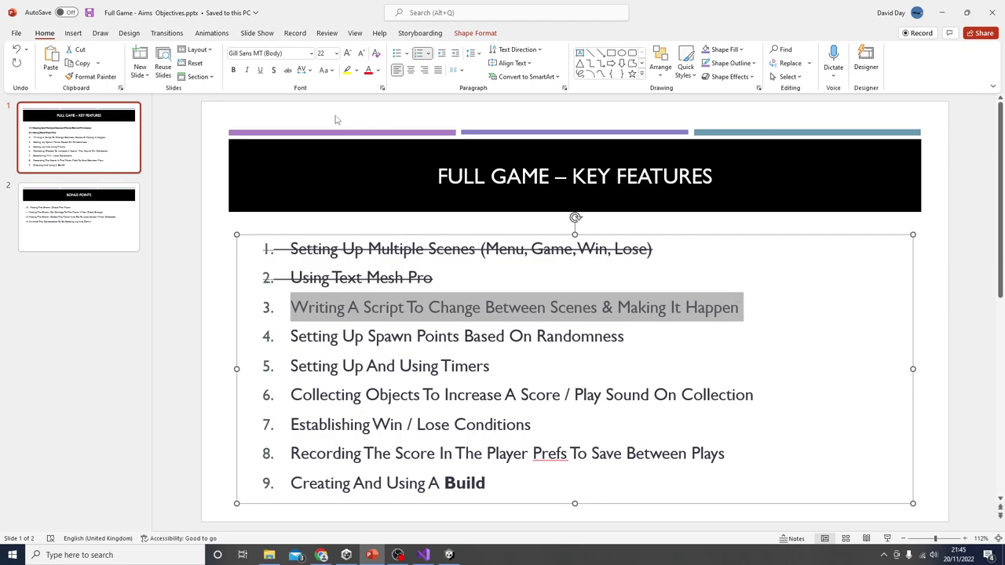
click(288, 71)
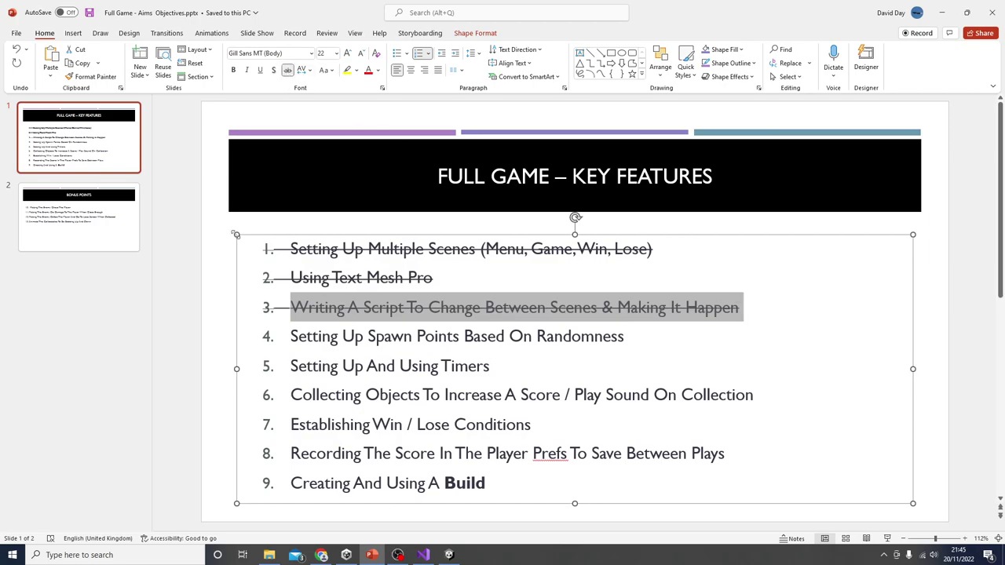
click(194, 282)
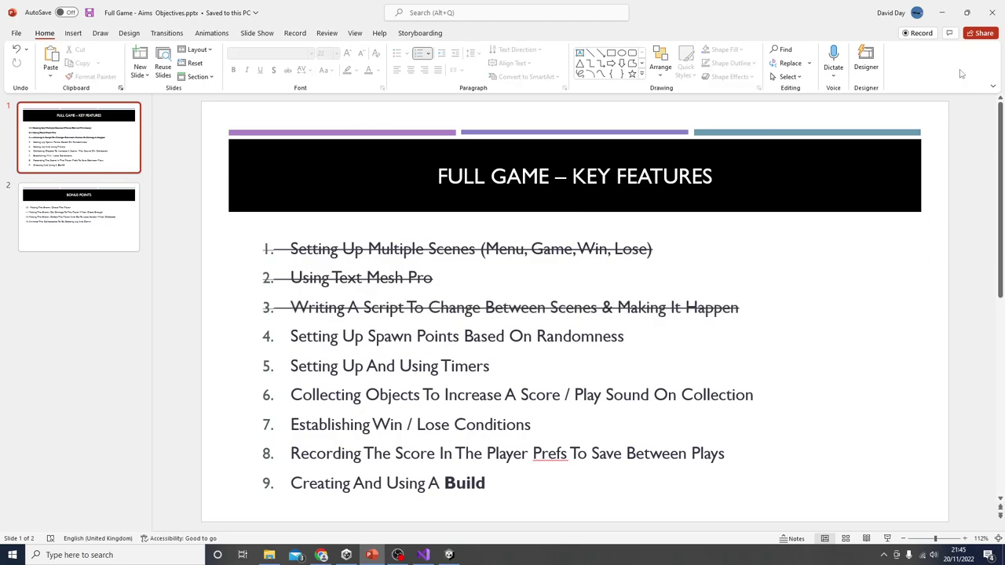
Remove the strikethrough from "Making It Happen" in the third item and minimise PowerPoint to return to Unity.
drag(618, 308, 751, 305)
click(287, 71)
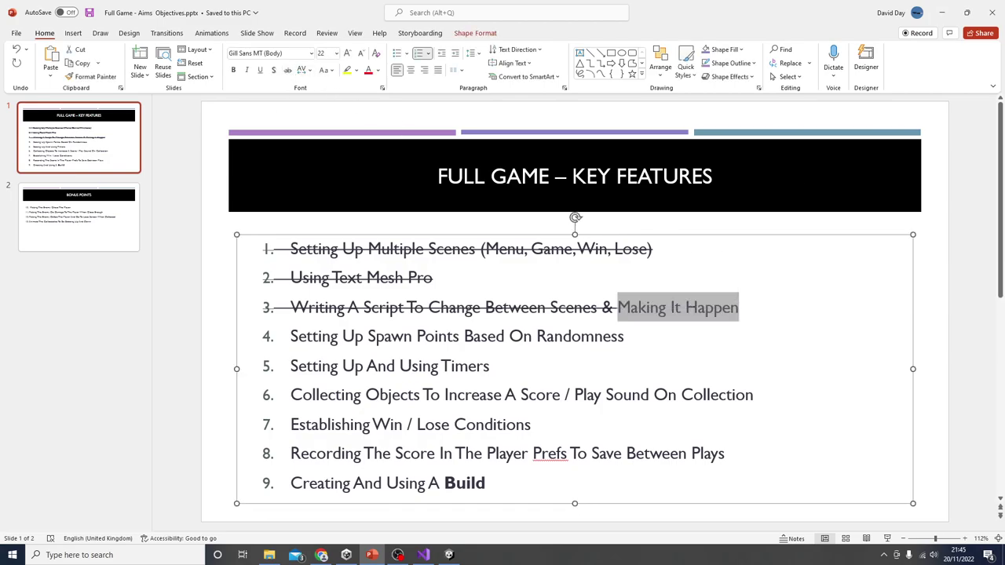
click(188, 333)
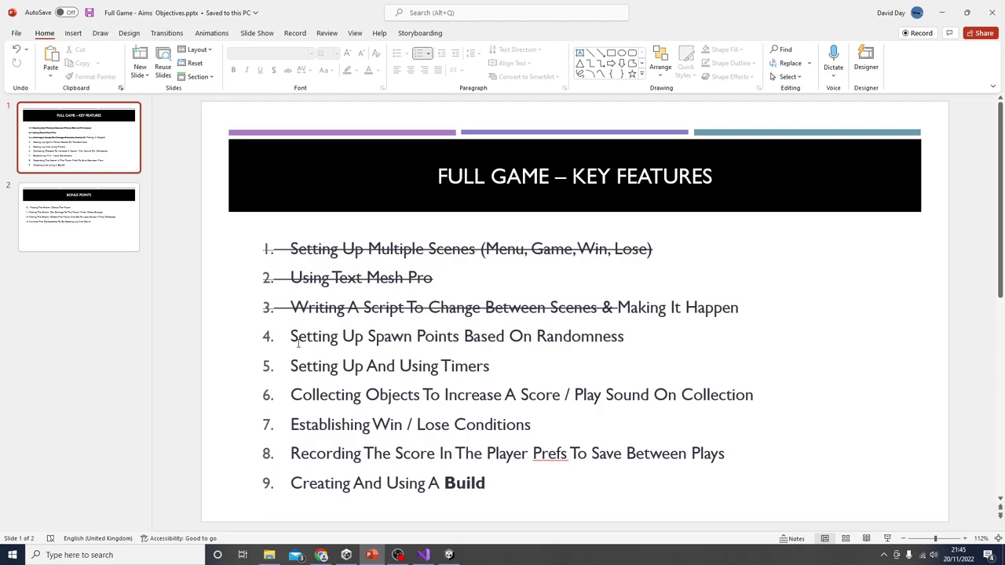
click(941, 8)
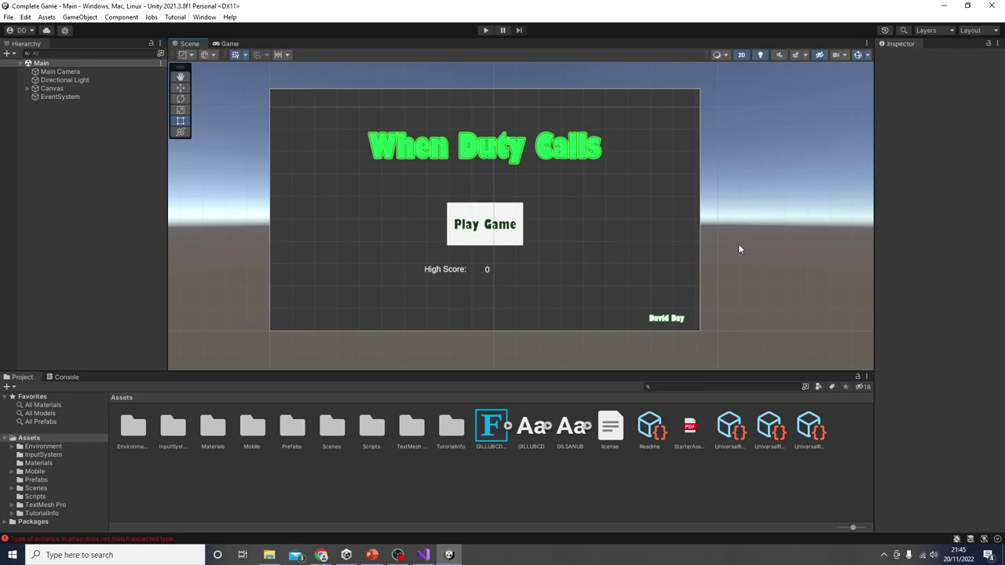
Open the Playground scene from the Scenes folder and switch the scene view from 2D to 3D.
click(473, 235)
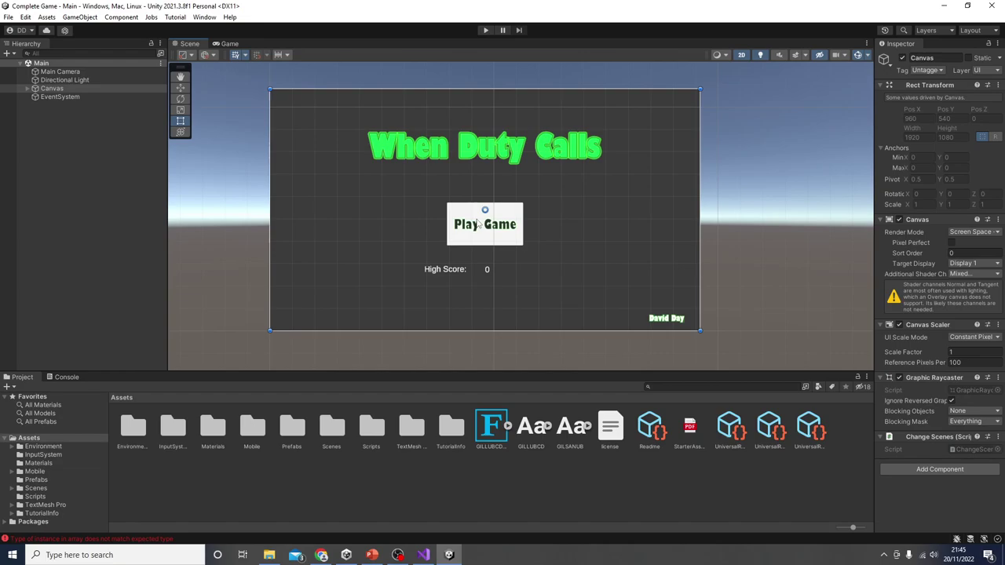
double_click(332, 425)
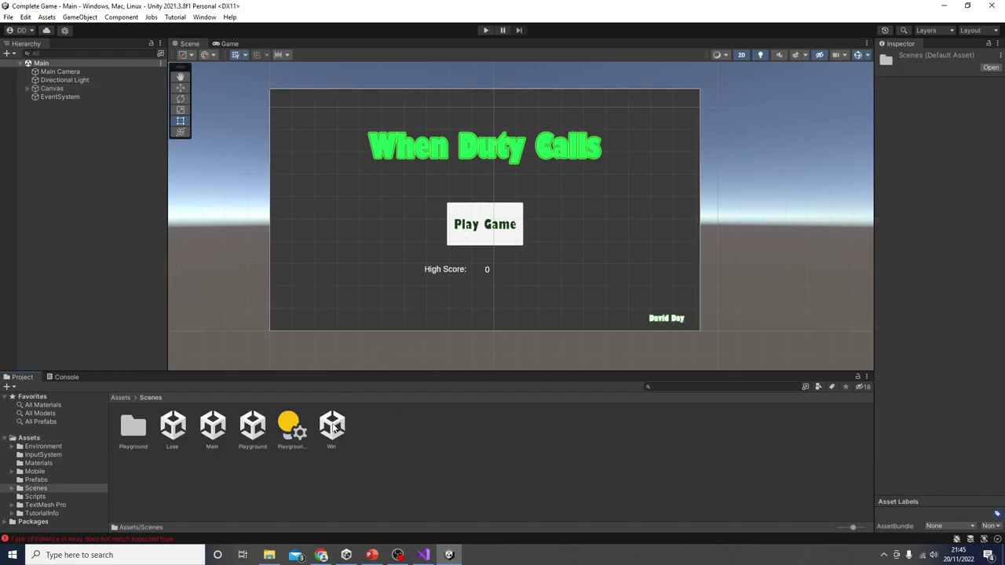
double_click(252, 425)
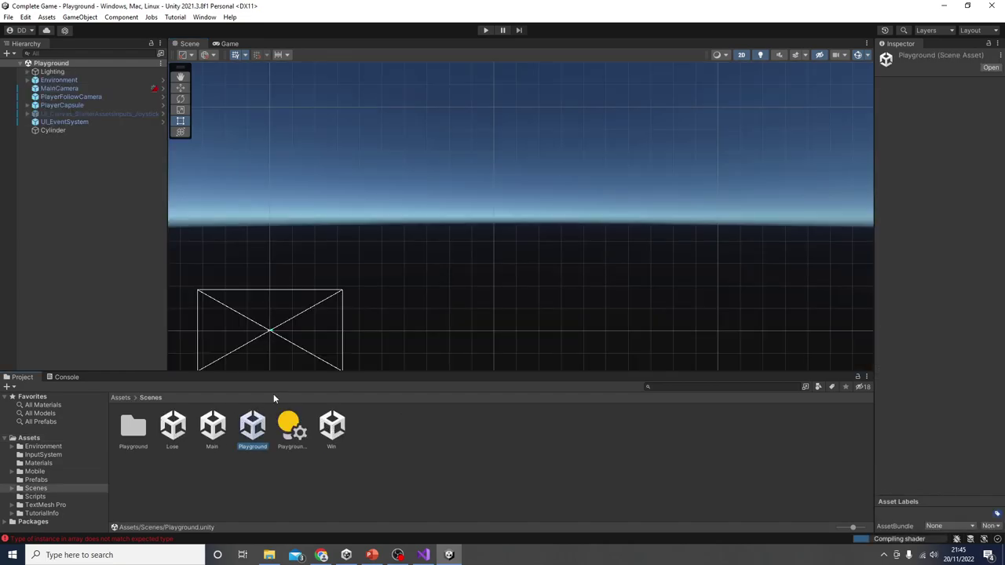
middle_drag(363, 294, 567, 257)
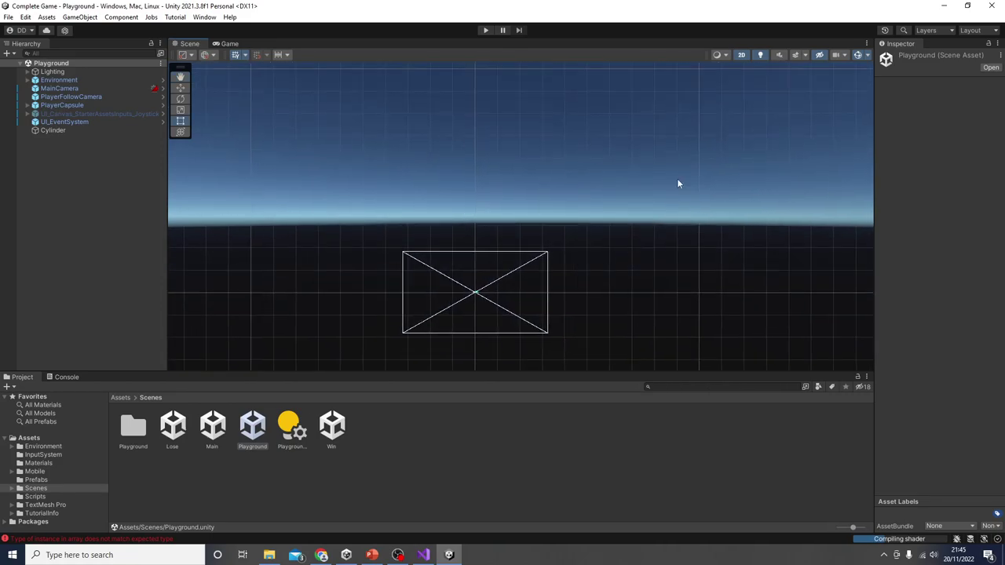
click(742, 55)
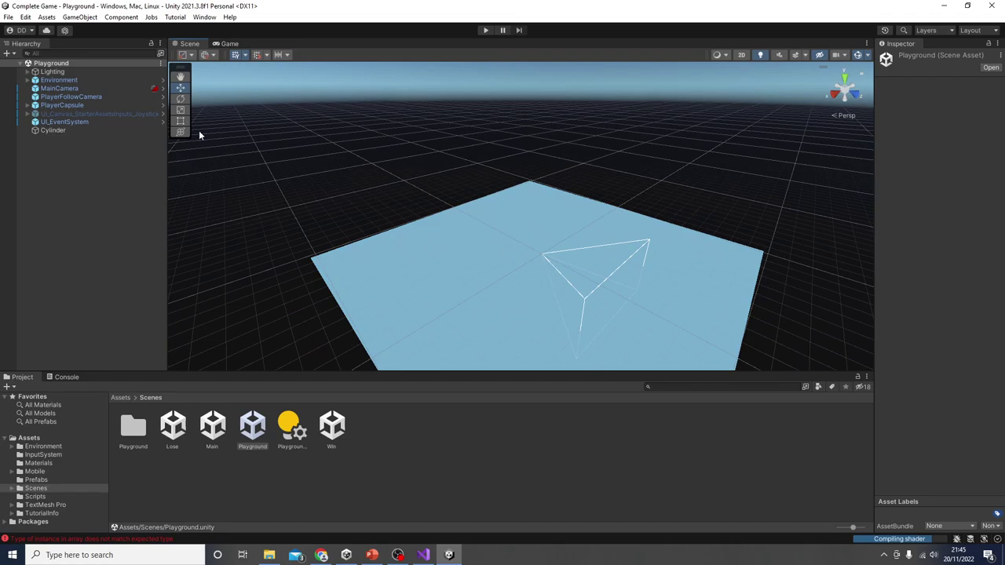
Focus the scene view on the PlayerCapsule and select the yellow coin cylinder to inspect its collider.
double_click(86, 104)
right_drag(339, 315, 534, 266)
scroll(730, 291, up, 3)
click(454, 253)
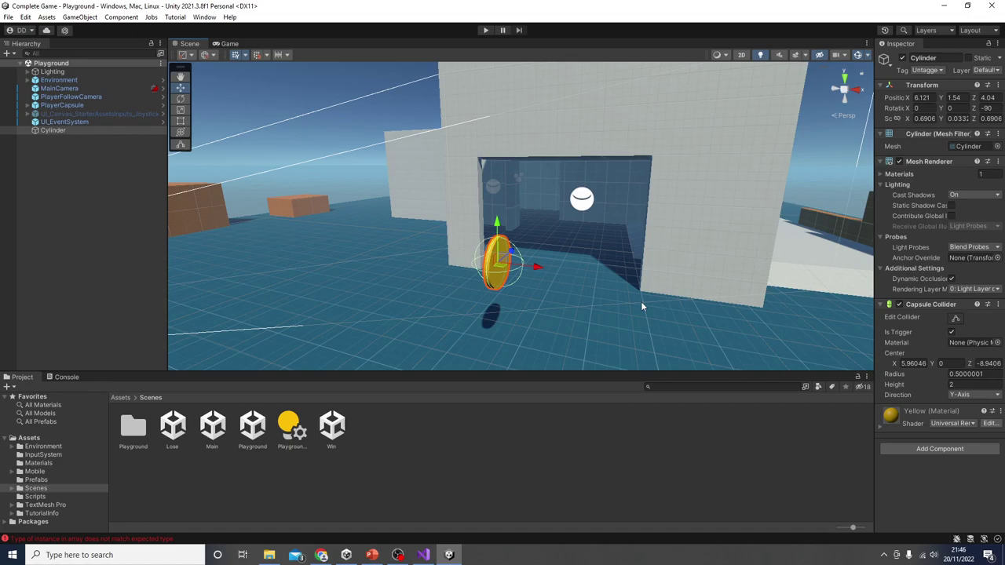
Remove the missing script component from the PlayerCapsule.
click(84, 107)
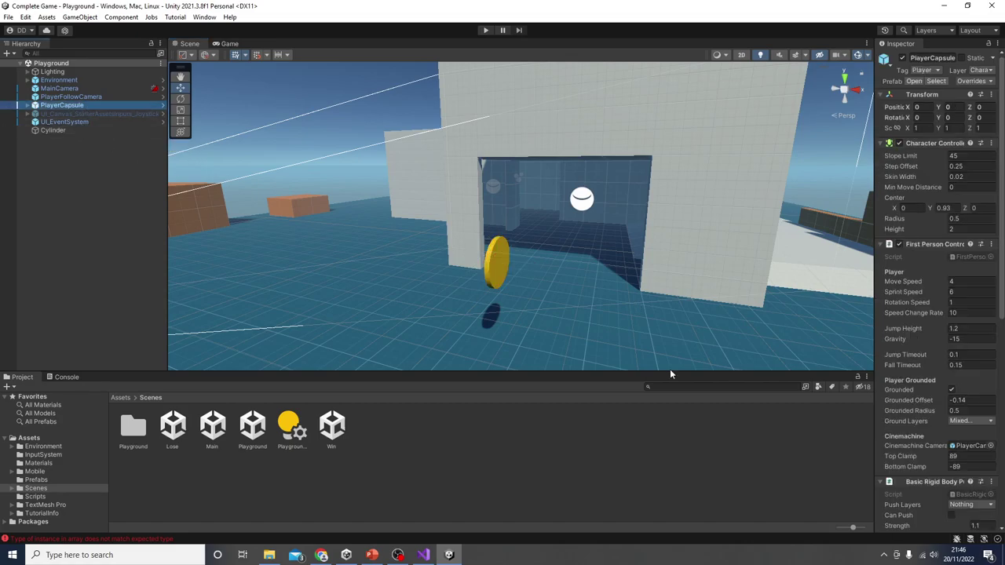
scroll(920, 468, down, 5)
scroll(921, 471, down, 4)
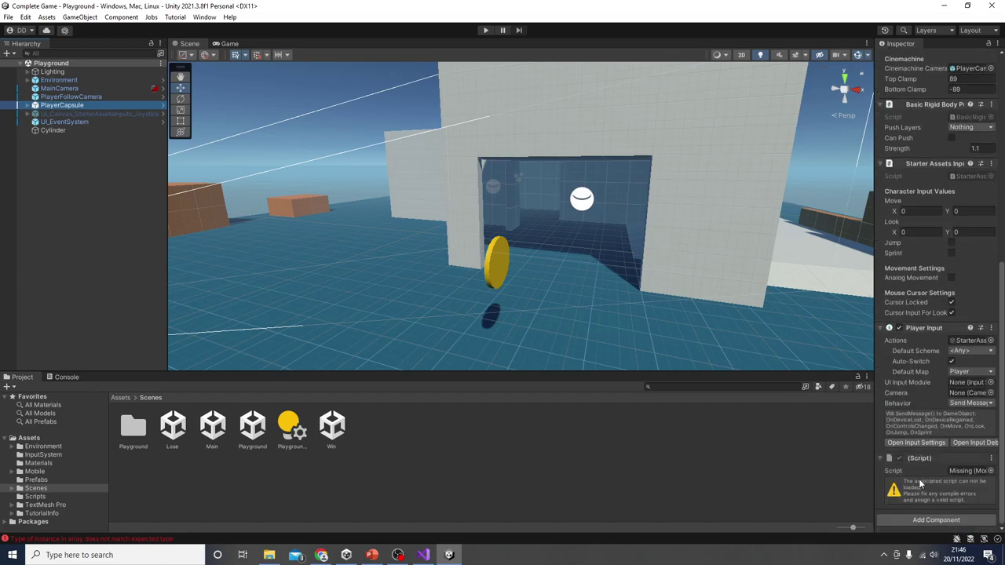
right_click(947, 458)
click(914, 351)
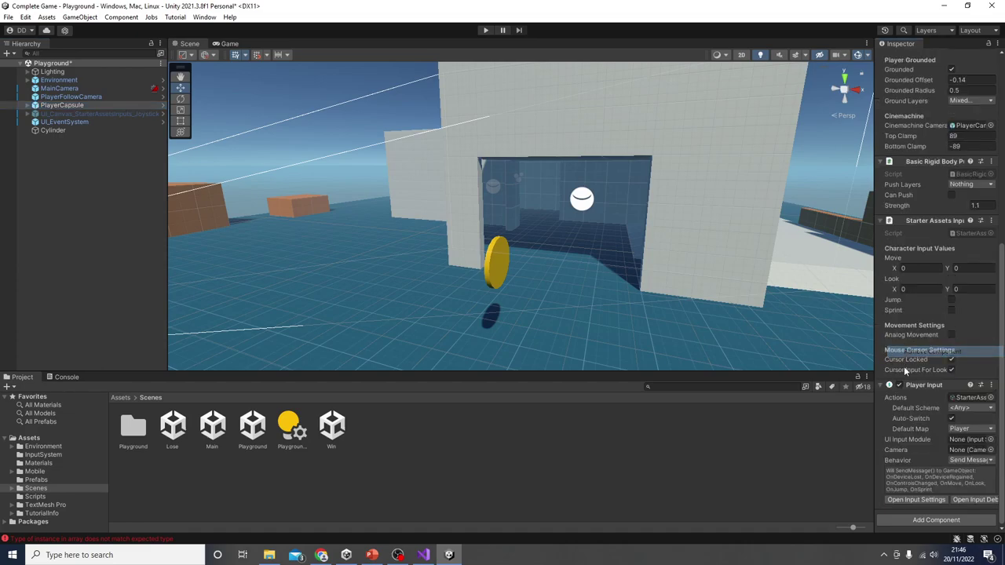
Add a new script component named Coins to the PlayerCapsule.
click(940, 519)
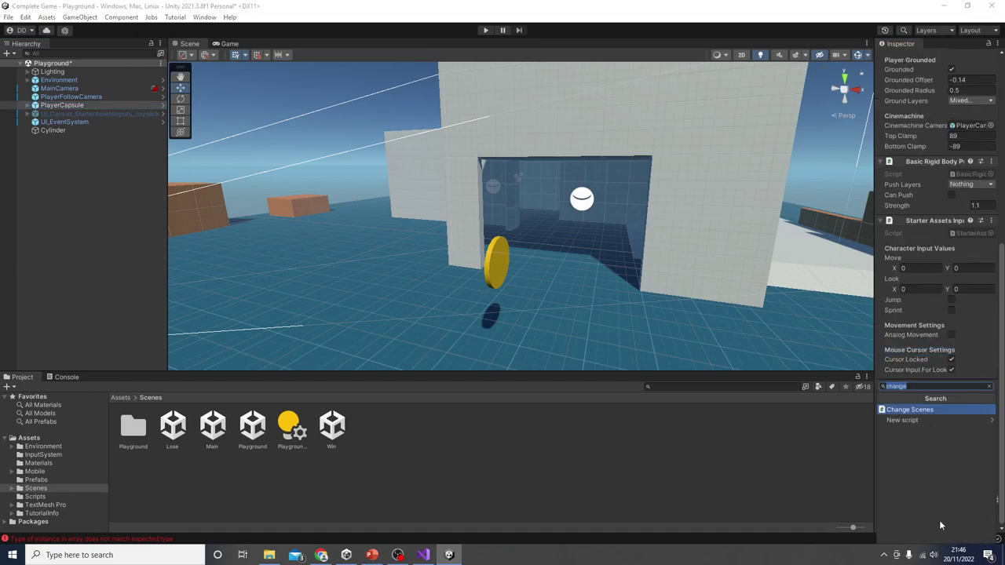
text(Coins)
key(Return)
key(Return)
key(alt+Tab)
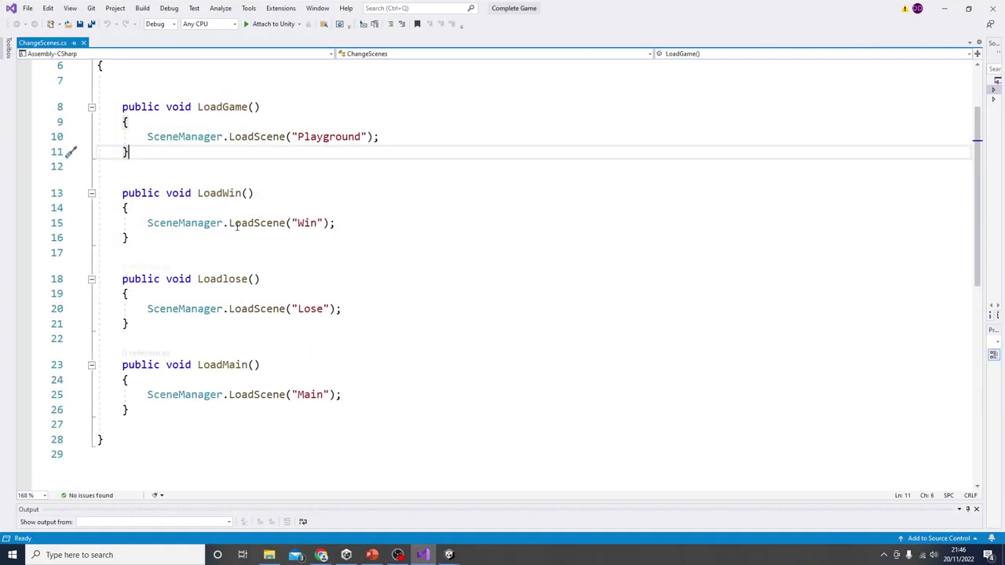
click(944, 8)
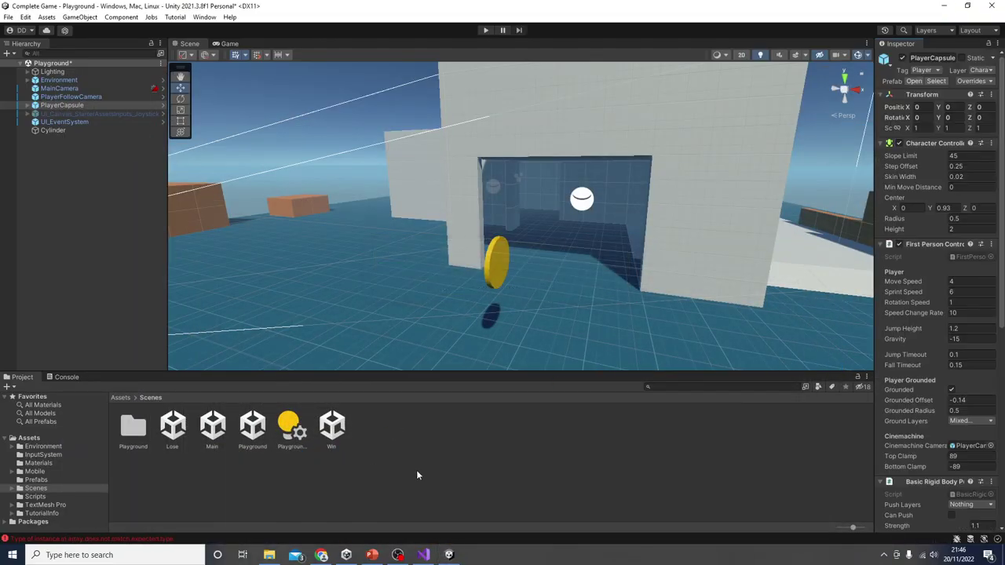
Open the Coins script in Visual Studio and delete its default Start and Update methods with their comments.
scroll(957, 503, down, 2)
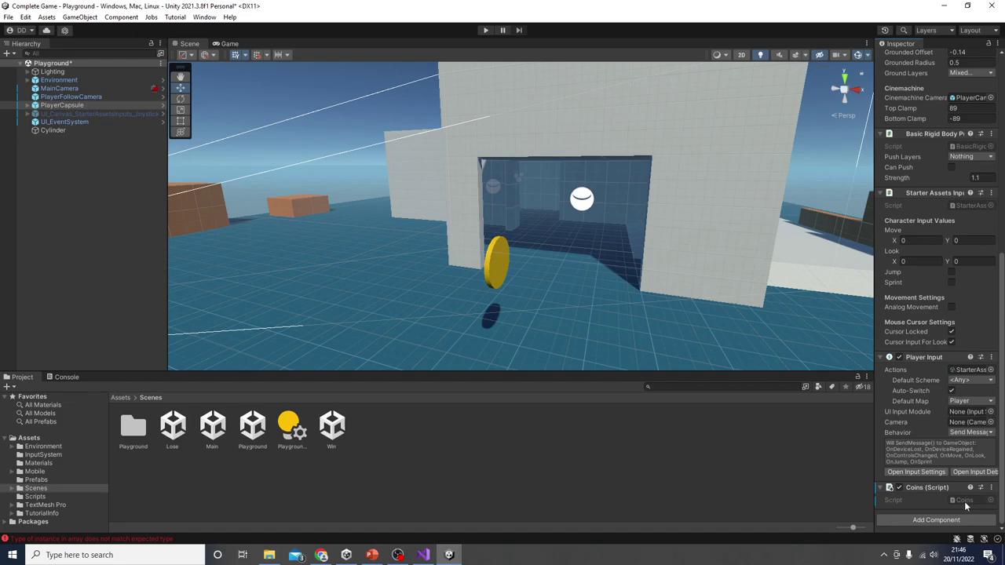
double_click(955, 501)
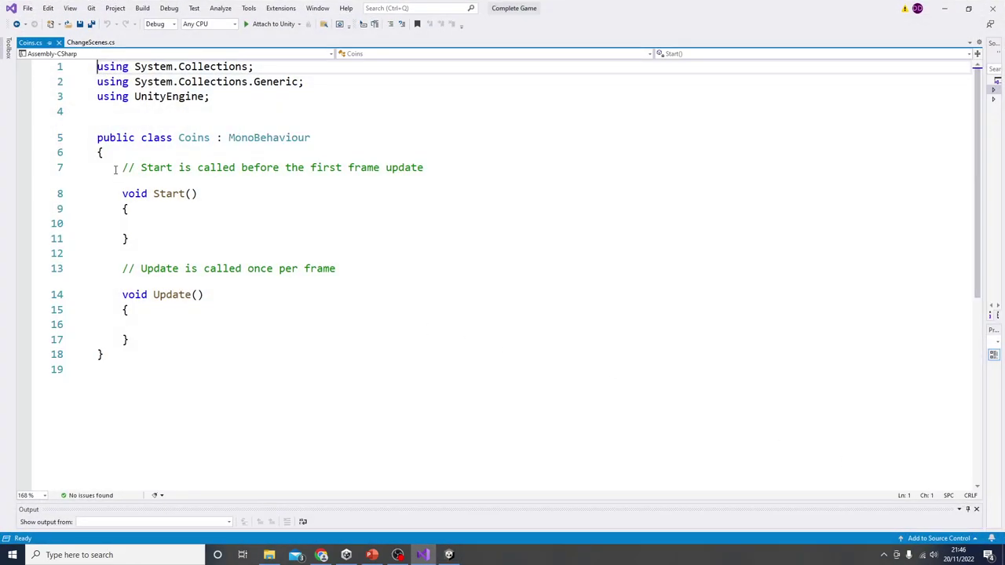
drag(117, 167, 168, 339)
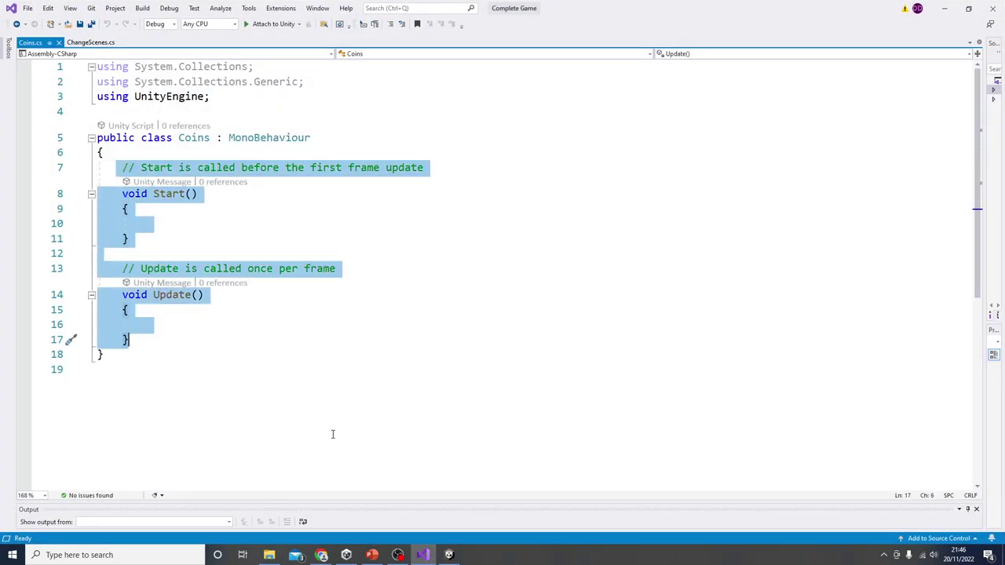
key(Delete)
Insert an OnTriggerEnter(Collider other) method in the Coins class using code completion.
text(o)
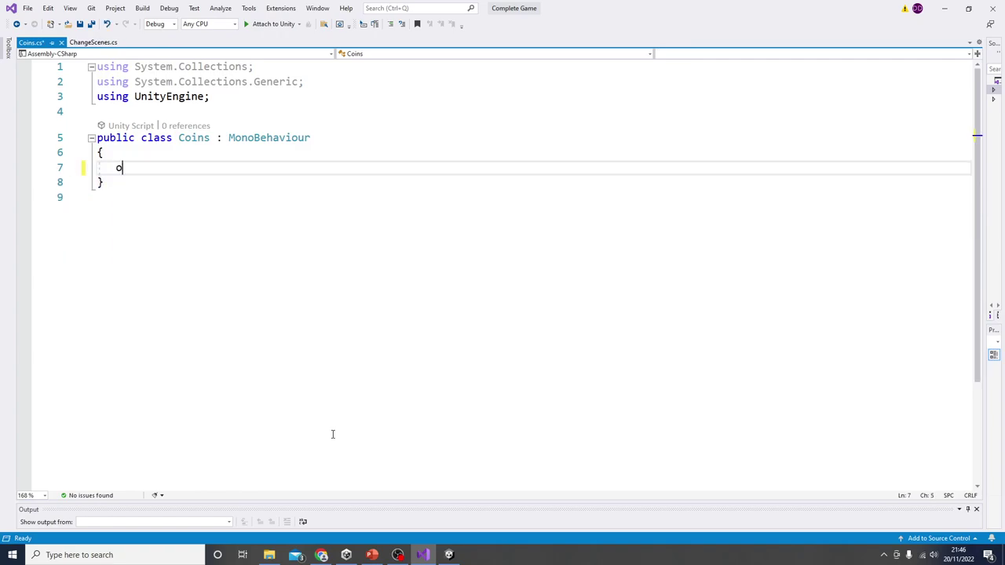
text(ntrigger)
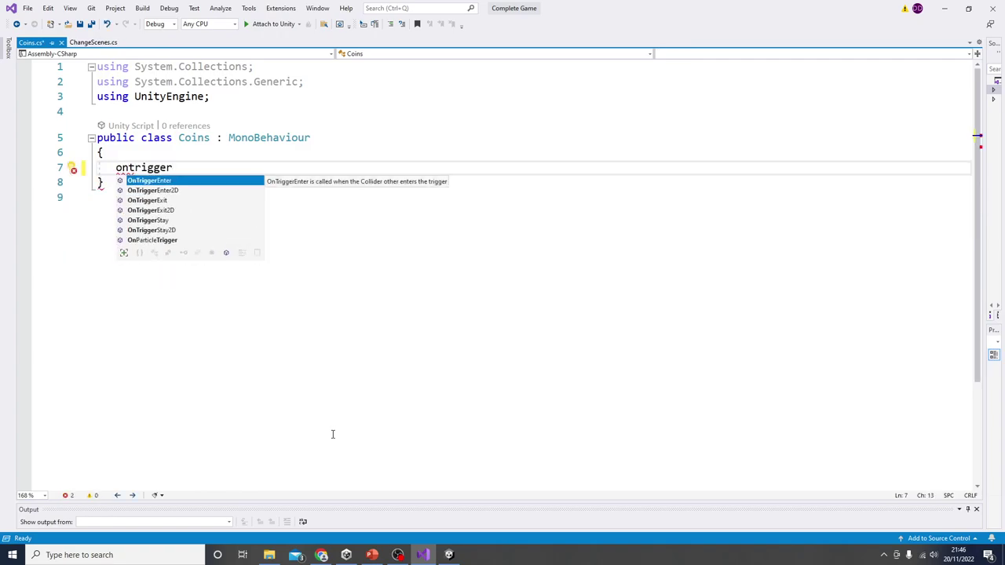
key(Down)
key(Down)
key(Down)
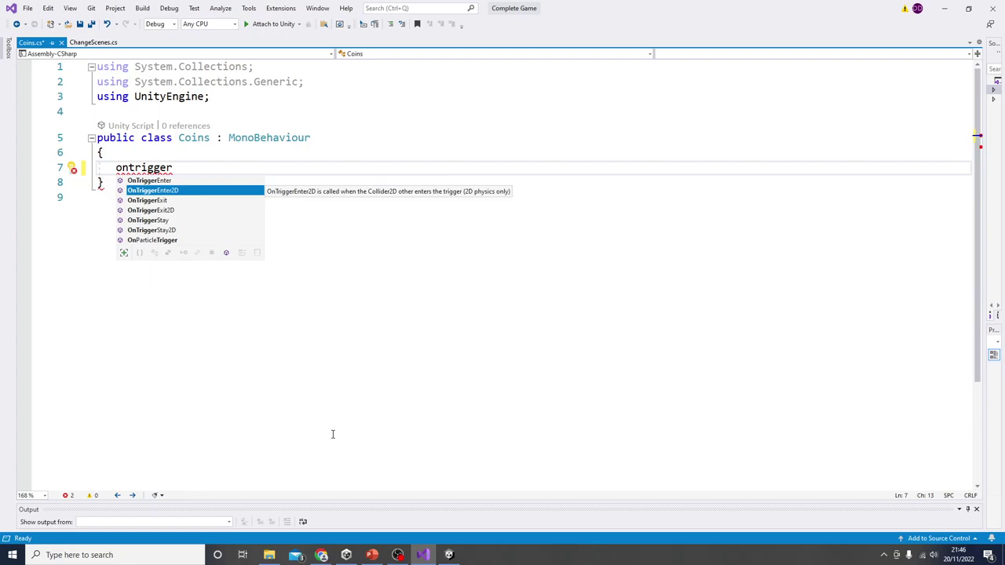
key(Down)
key(Down)
key(Up)
key(Up)
key(Up)
key(Up)
key(Up)
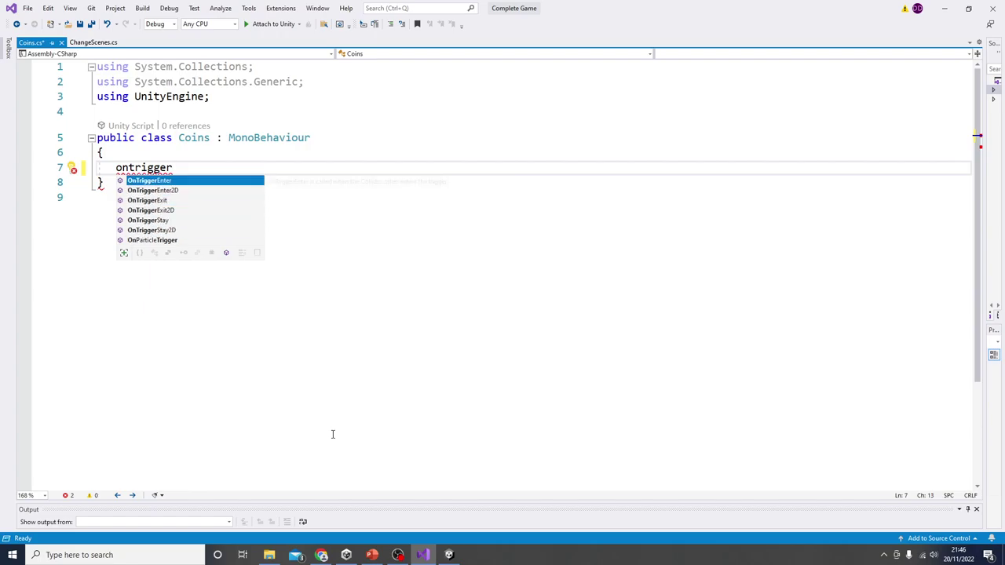
key(Tab)
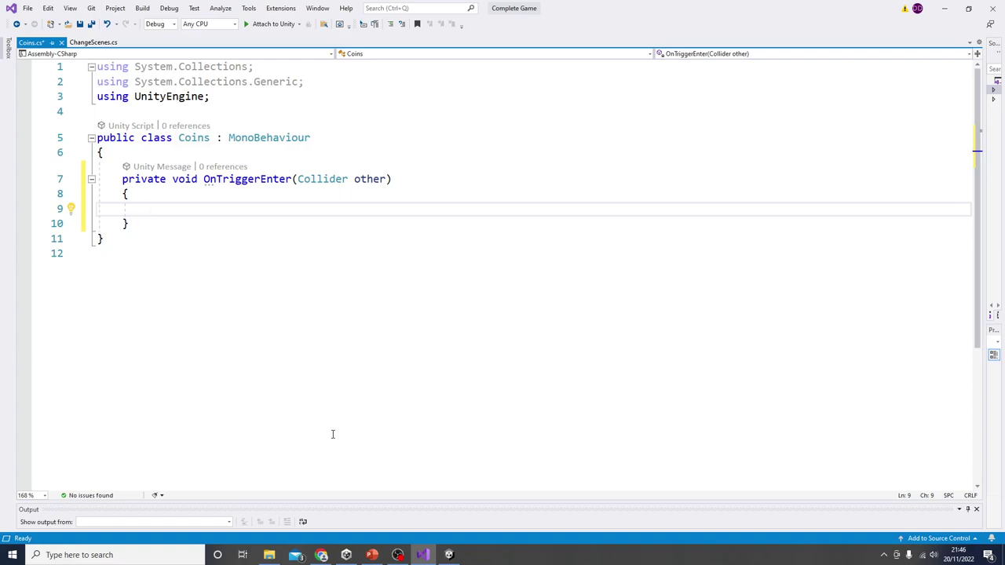
Add the statement Destroy(other); inside the OnTriggerEnter method and save the script.
double_click(310, 181)
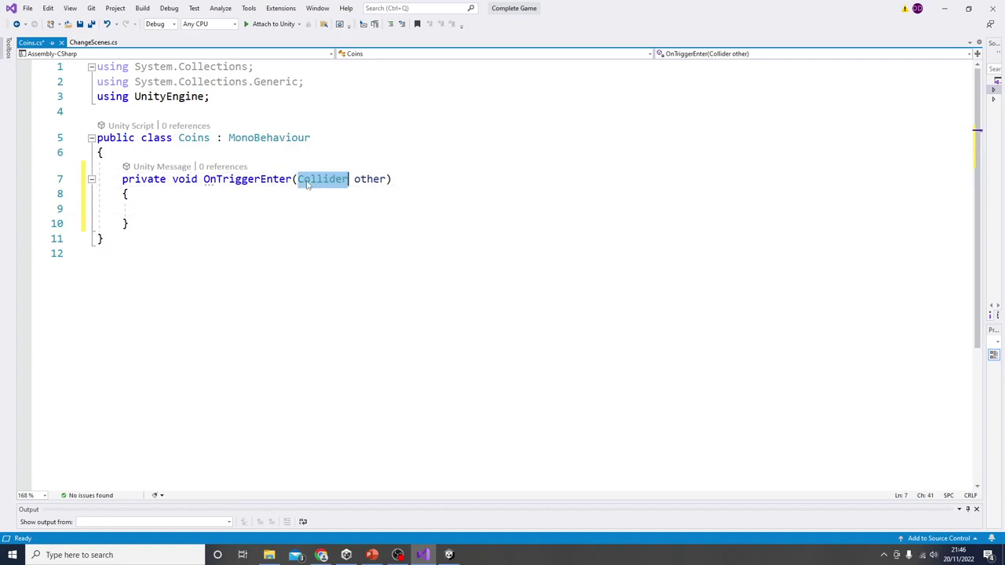
double_click(366, 180)
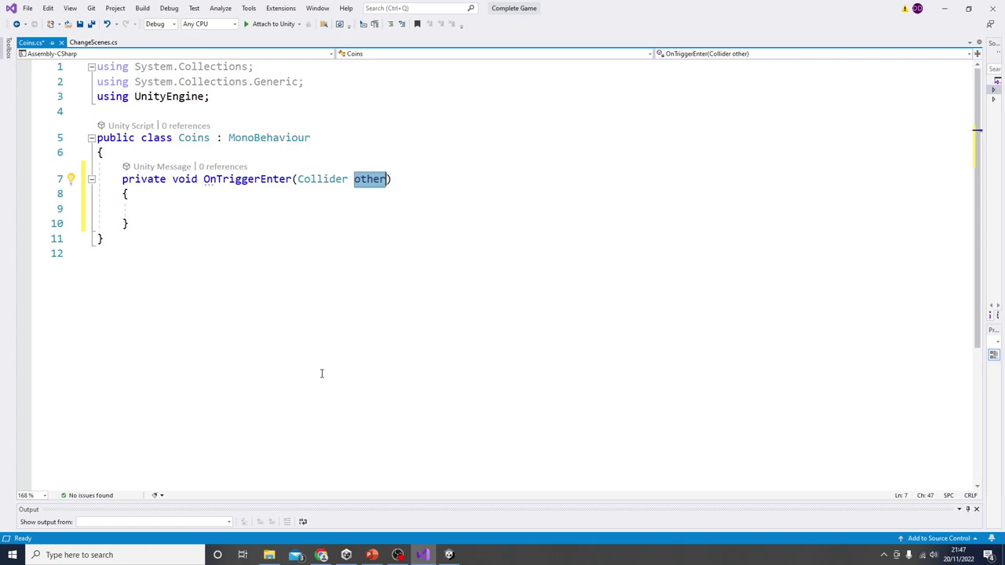
click(153, 210)
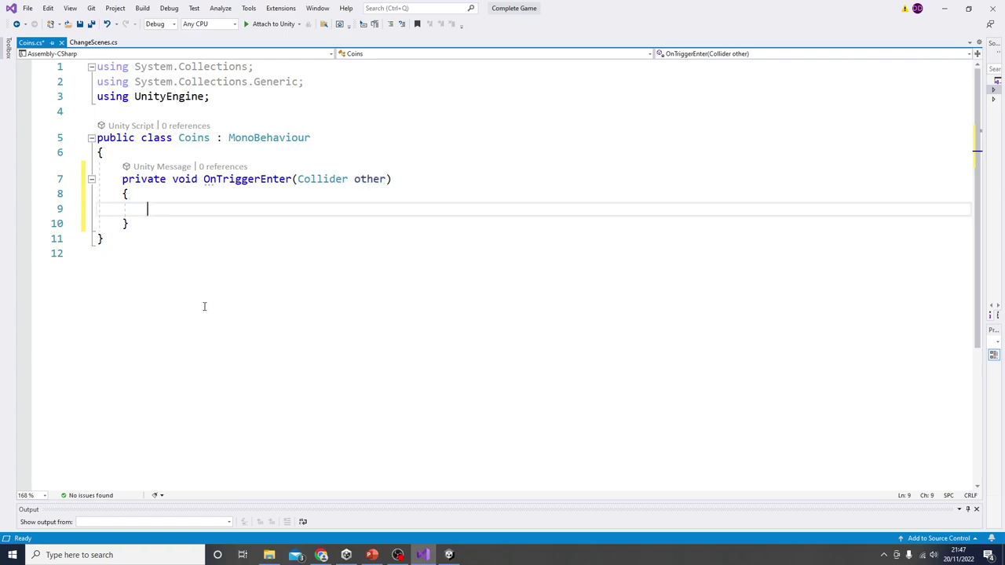
text(Dest)
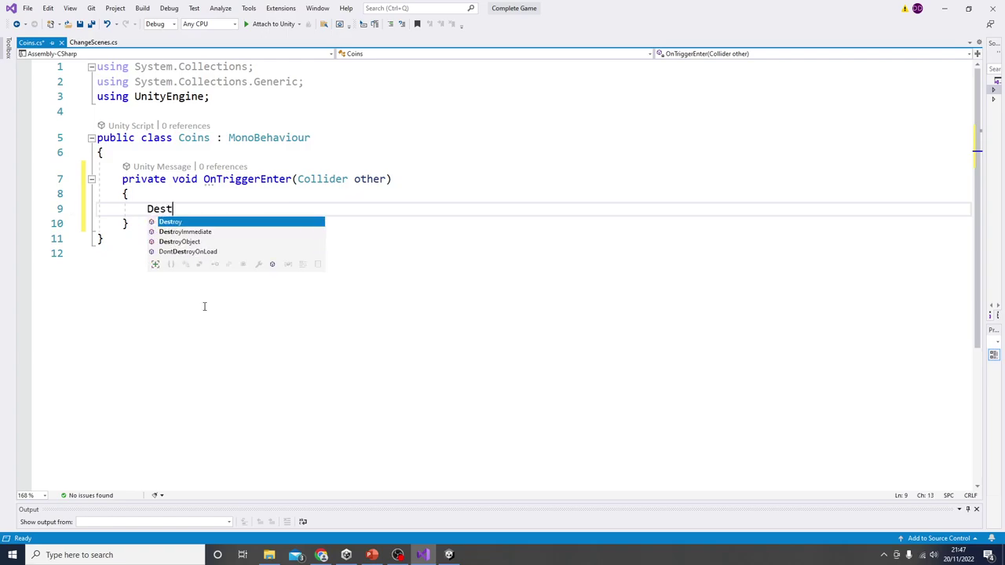
text(roy(othre)
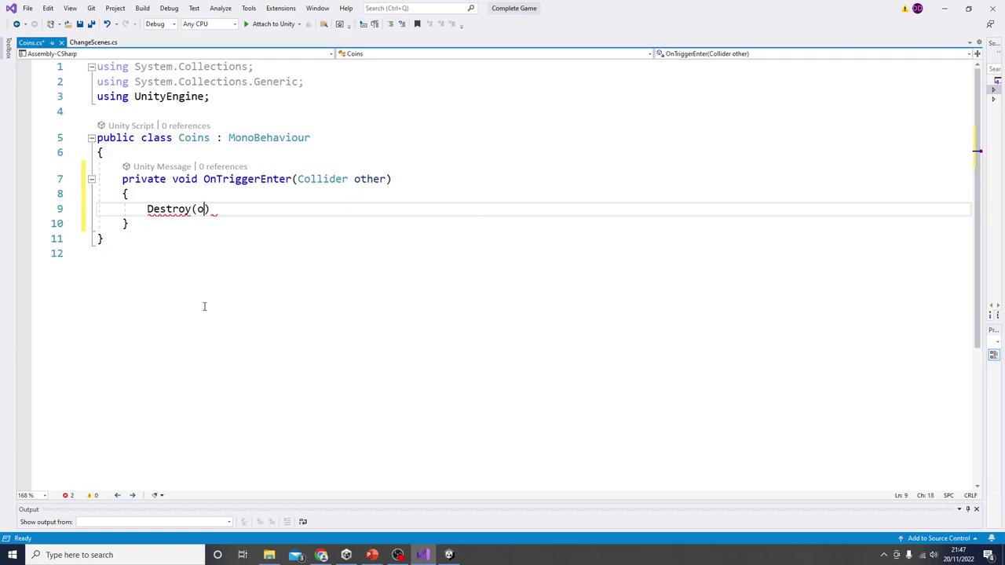
key(BackSpace)
key(BackSpace)
text(er)
key(Right)
text(;)
key(ctrl+s)
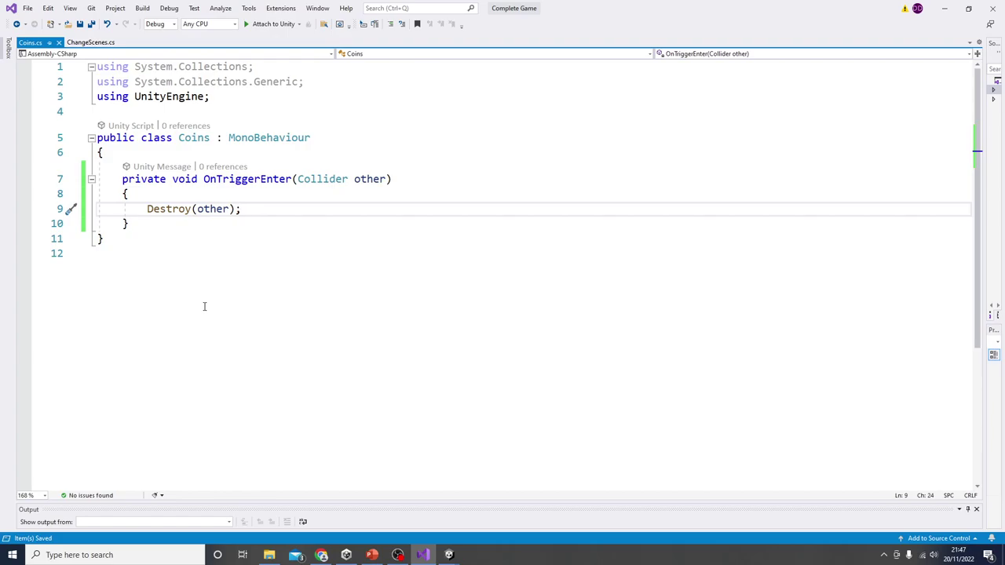
key(Left)
key(Left)
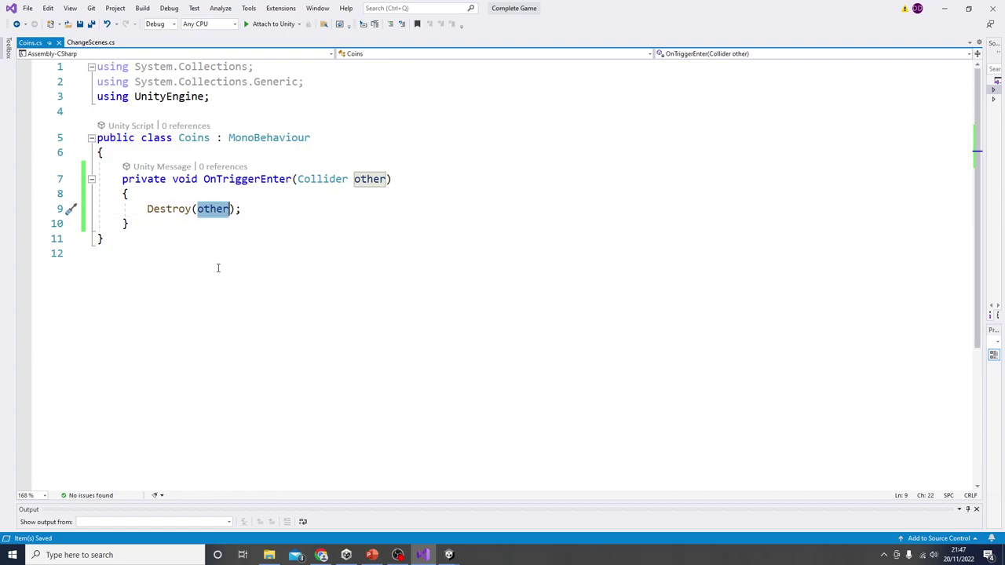
Change the Destroy argument in OnTriggerEnter to other.gameObject and save the Coins script.
double_click(332, 179)
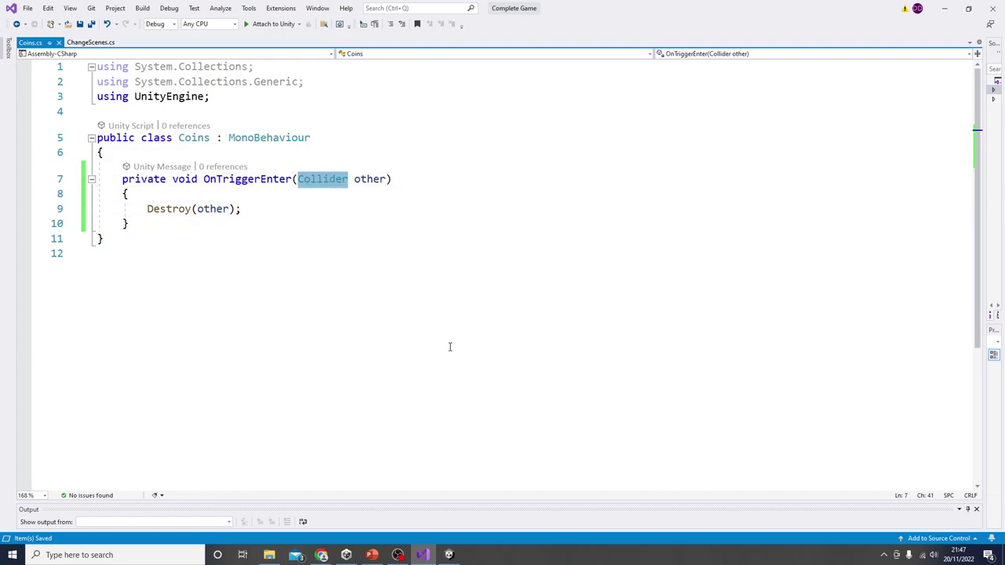
click(944, 8)
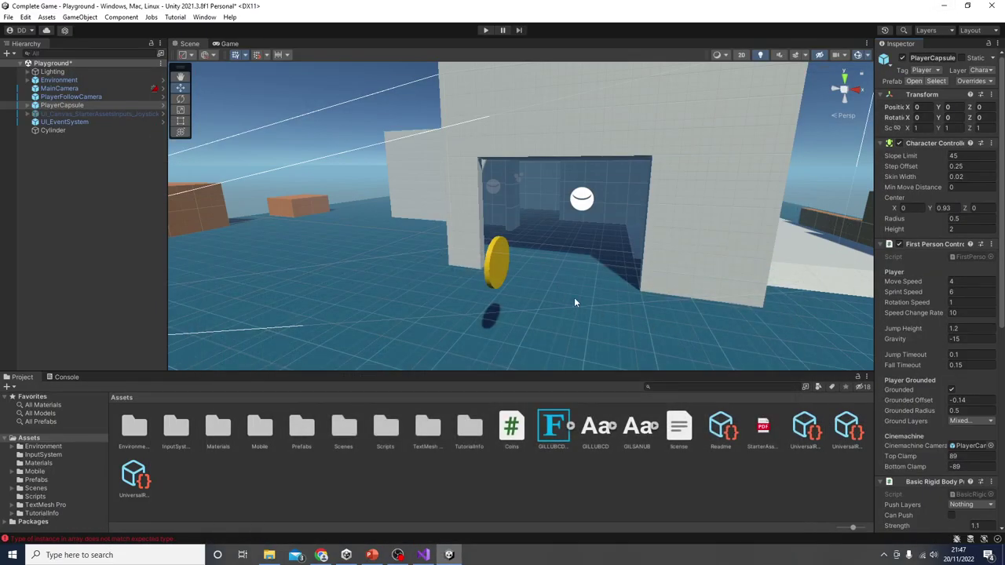
click(493, 267)
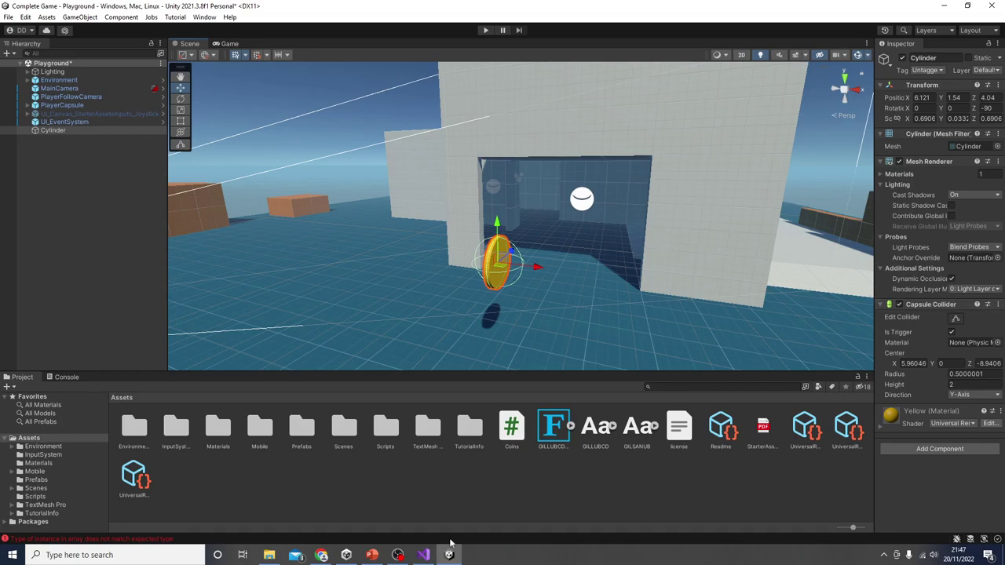
click(423, 555)
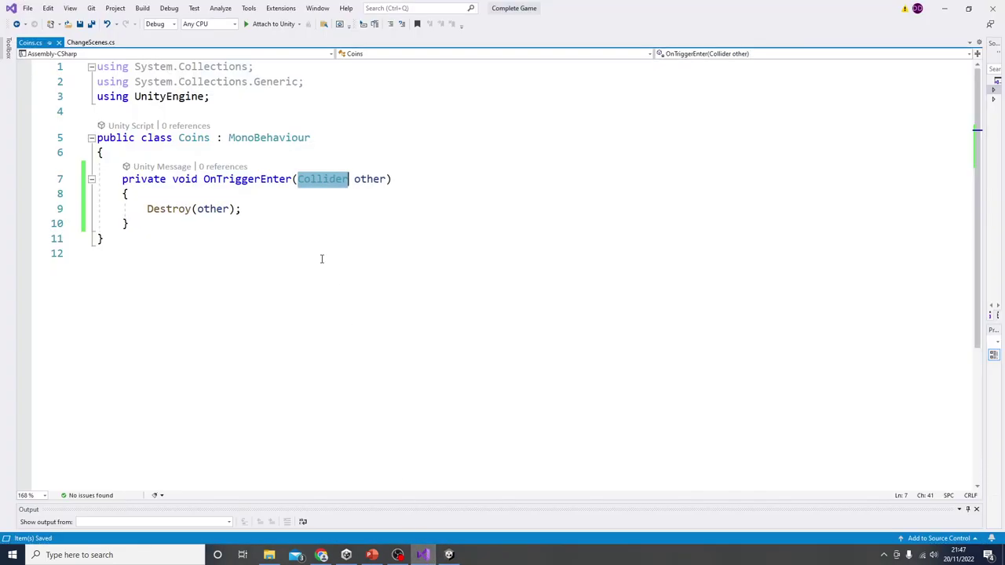
click(230, 210)
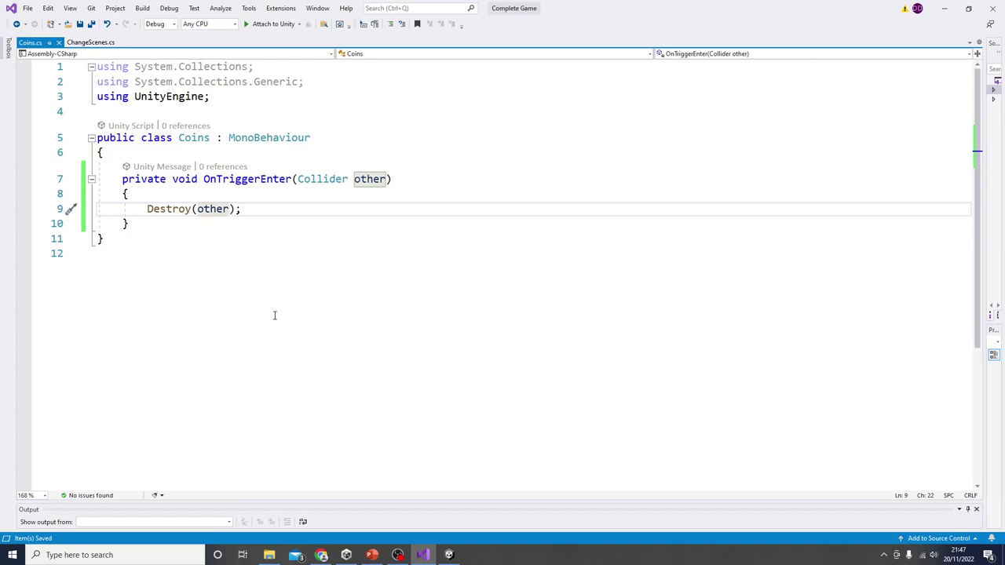
text(.gameObject)
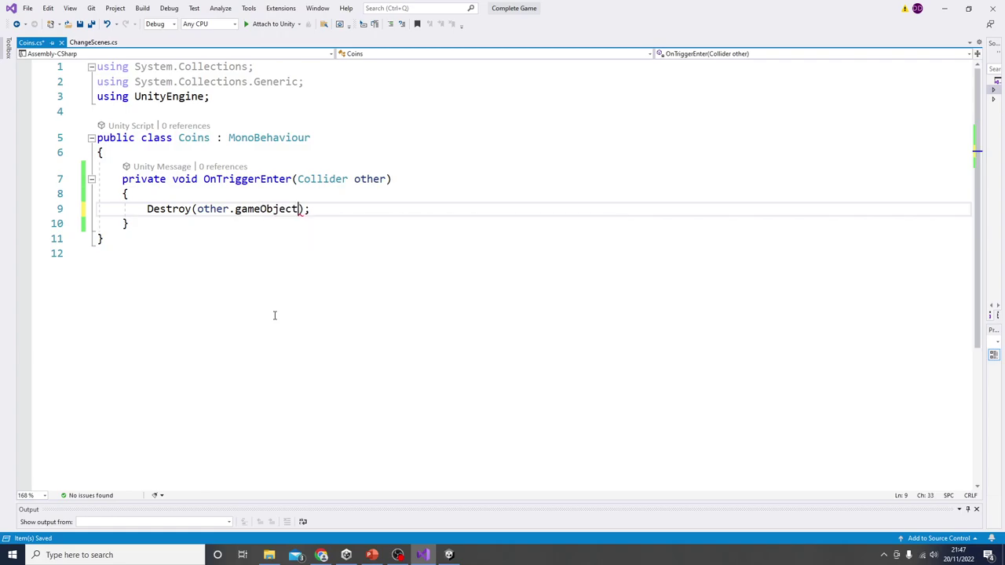
key(ctrl+s)
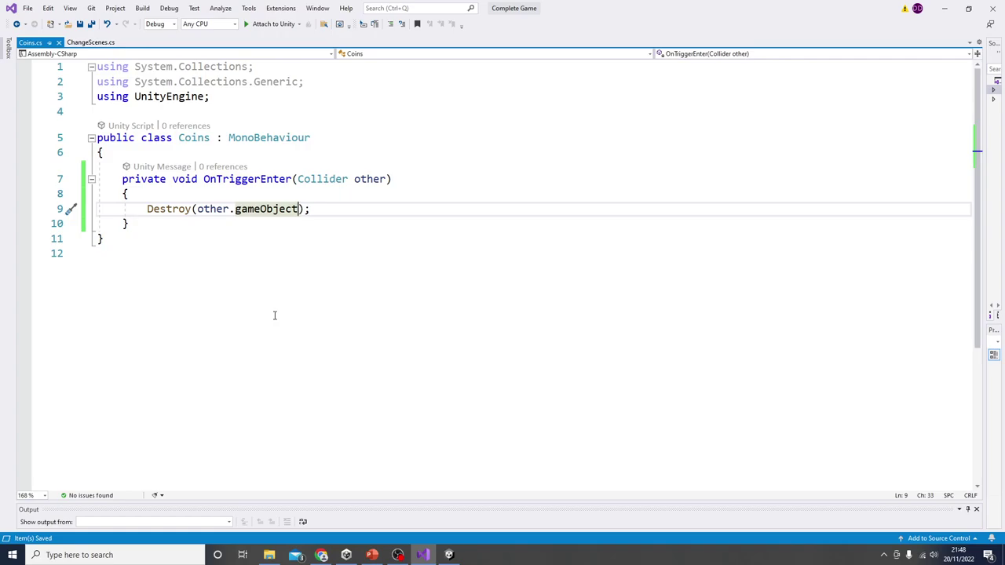
Declare the field public int score = 0; at the start of the Coins class, above OnTriggerEnter, and save the script.
key(Up)
key(Up)
key(Up)
key(Up)
key(Down)
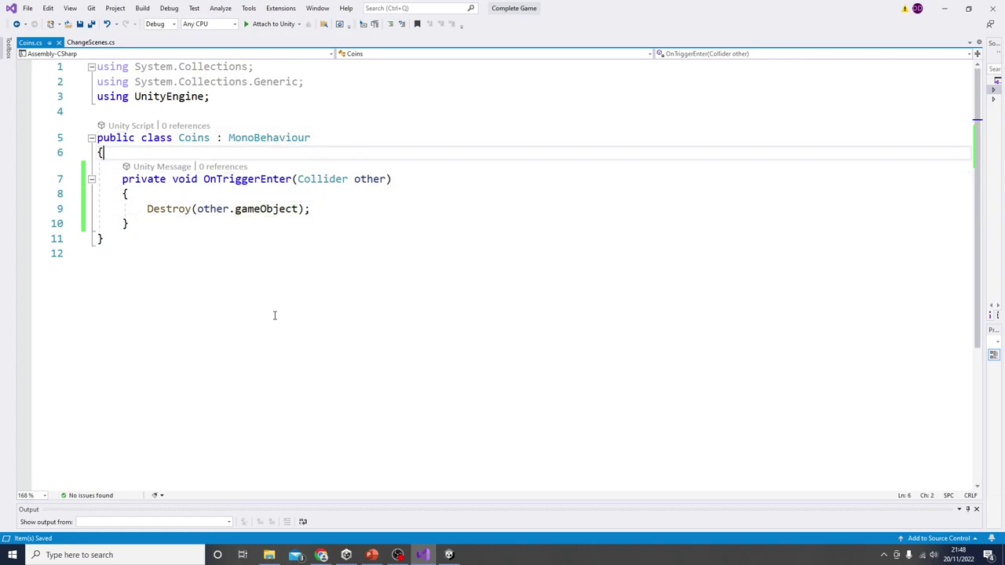
key(Return)
key(Return)
key(Up)
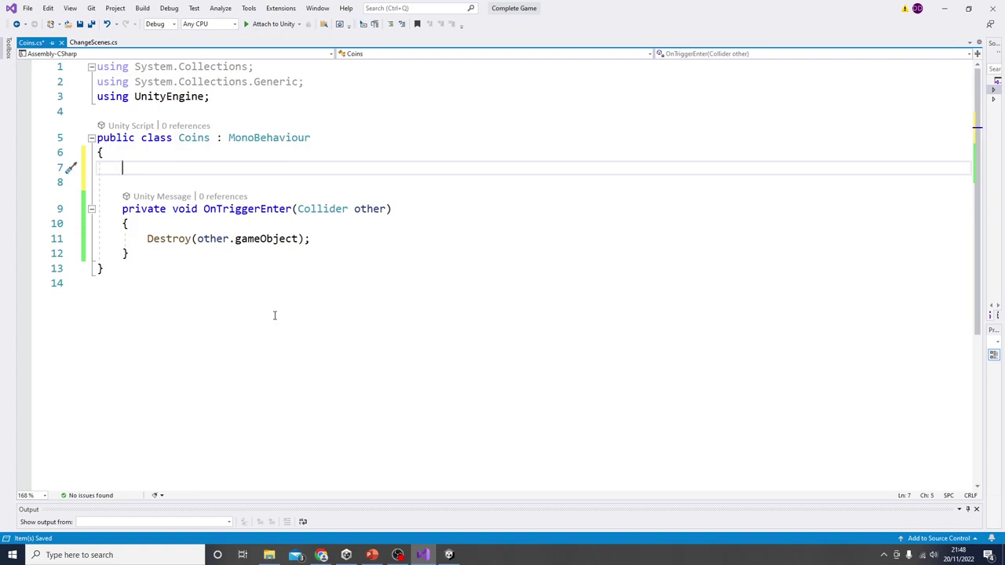
text(public int )
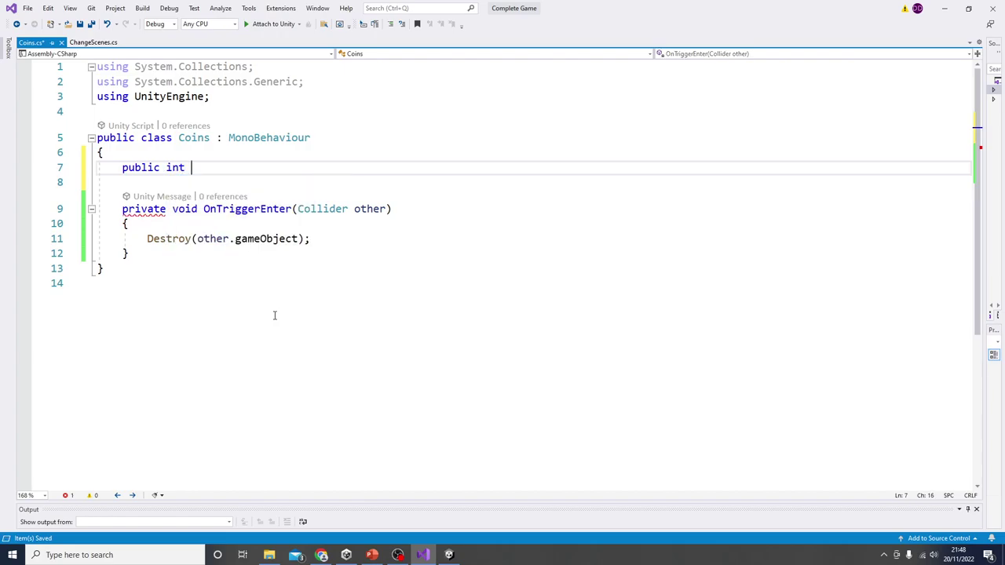
text(score)
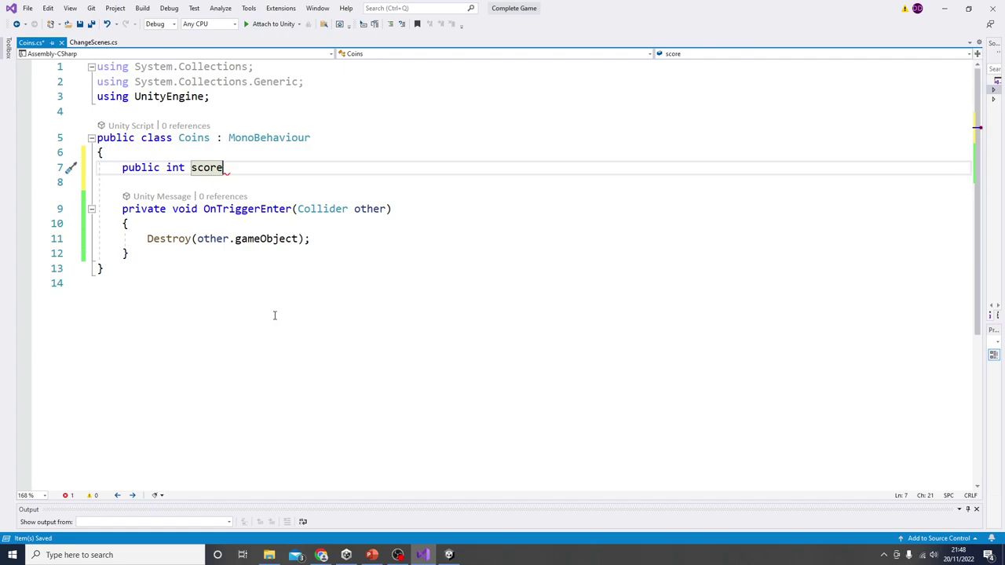
text( = 0;)
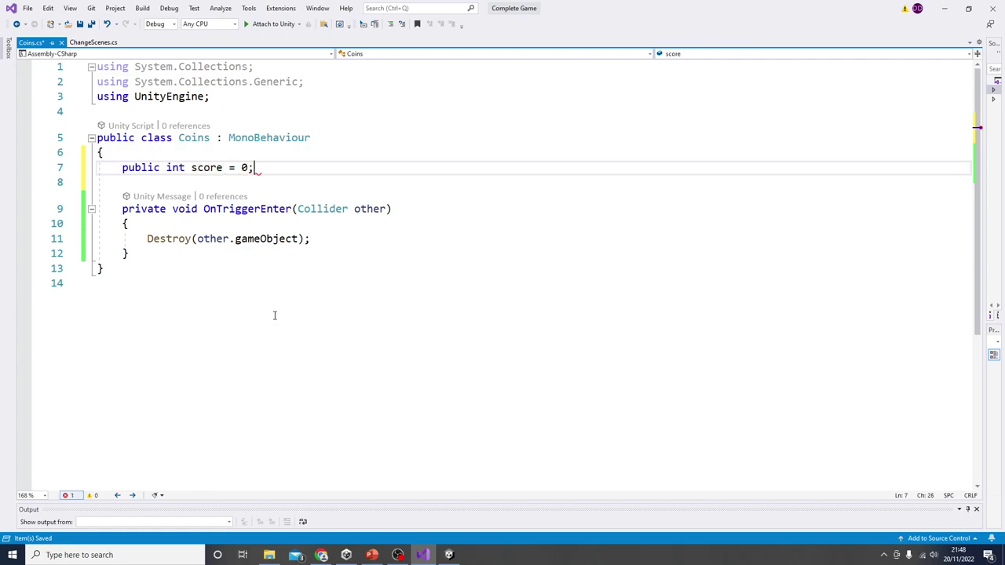
key(ctrl+s)
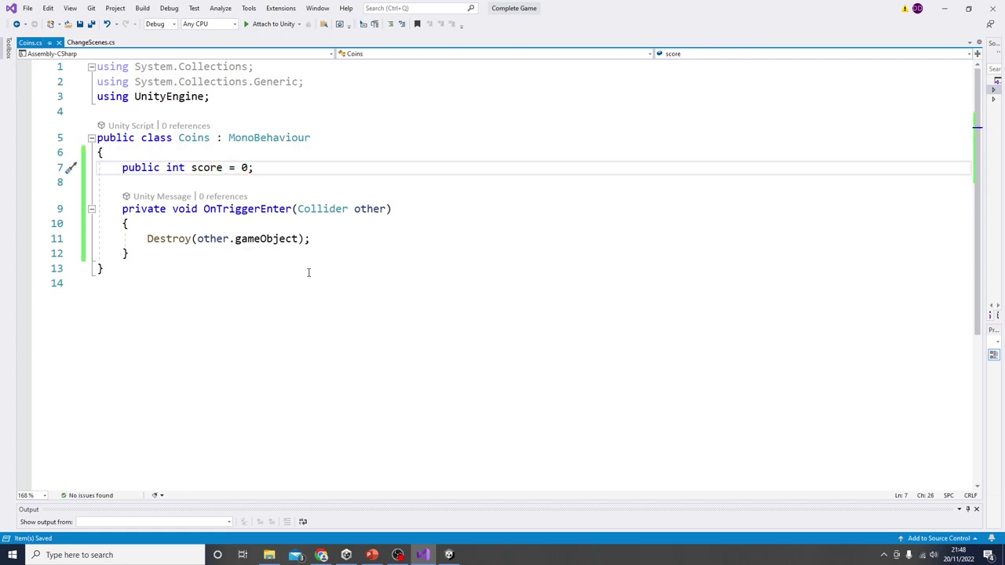
Add the statement score++; below the Destroy line in OnTriggerEnter and save the script.
click(314, 240)
key(Return)
text(score)
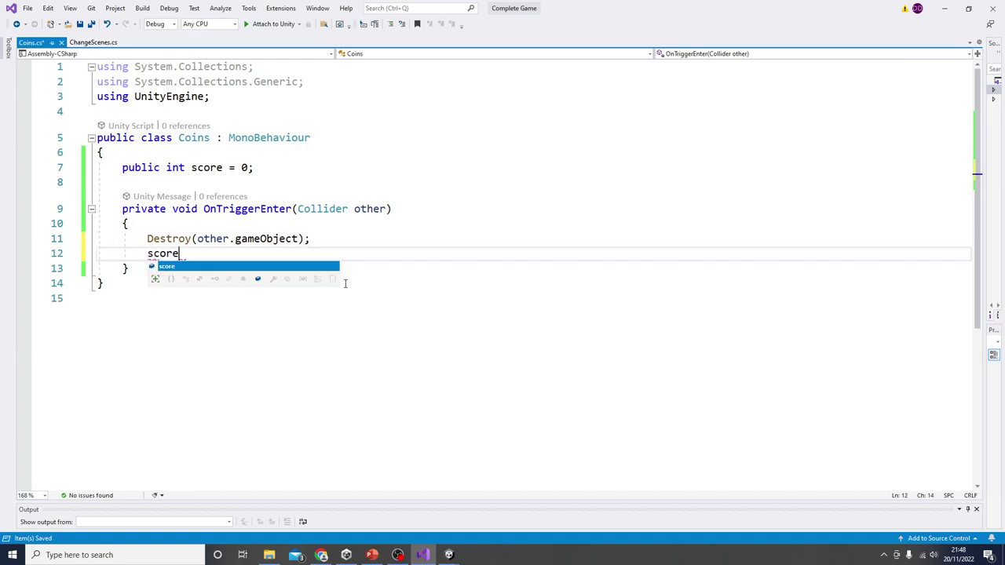
text(++;)
key(ctrl+s)
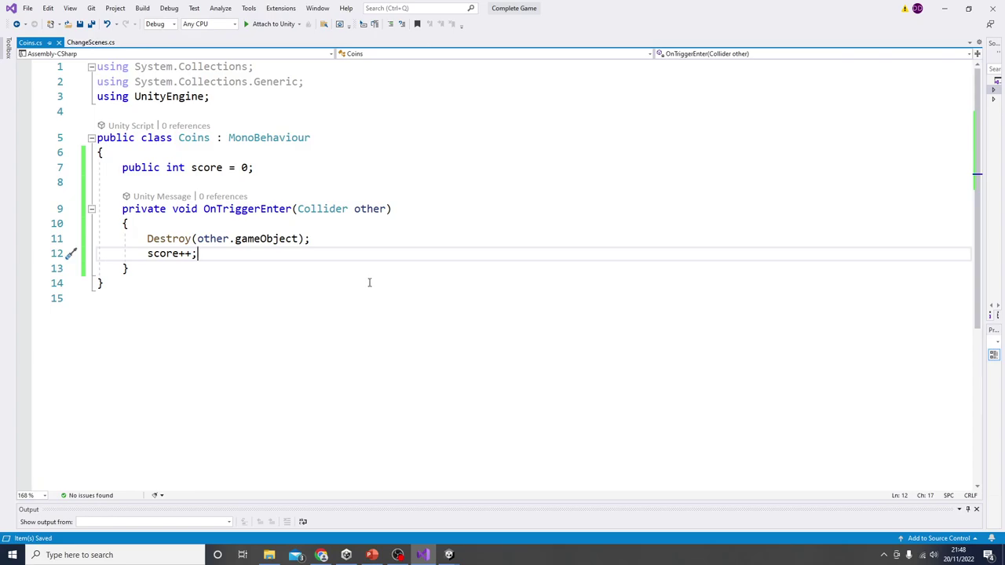
Switch to Unity, playtest walking into the coin, check the Score value of the PlayerCapsule's Coins script, and stop the game.
click(944, 8)
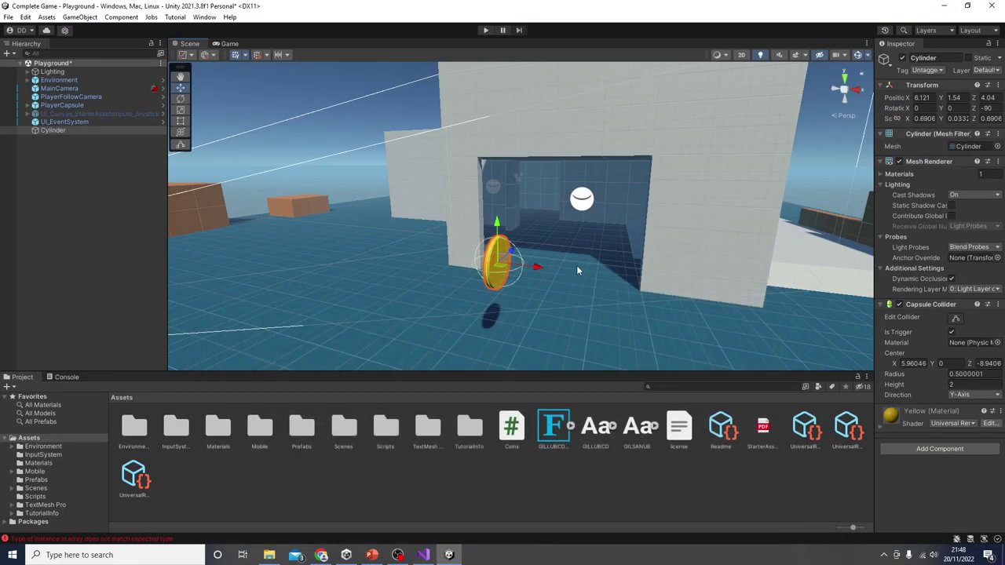
right_drag(576, 265, 424, 264)
click(485, 30)
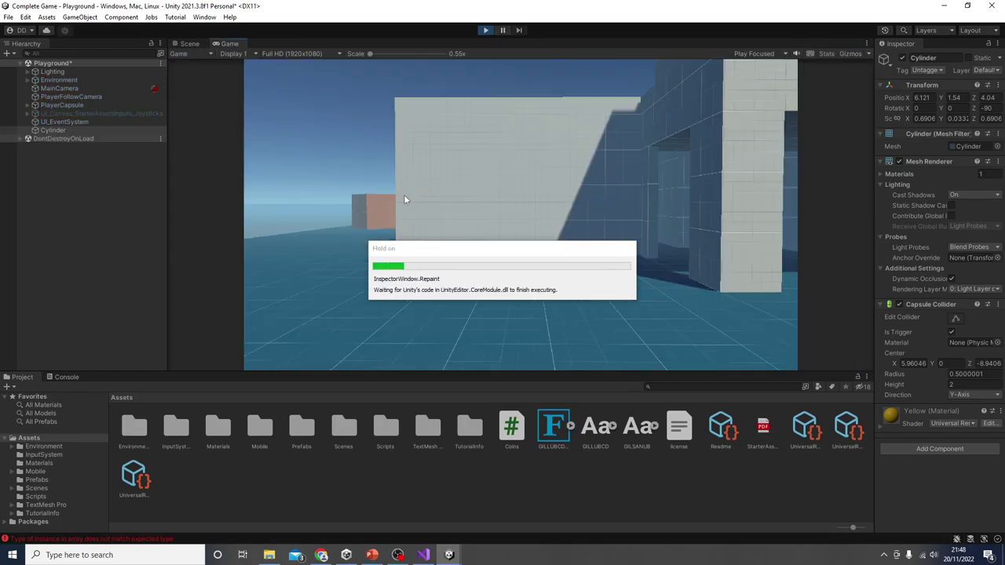
key(w)
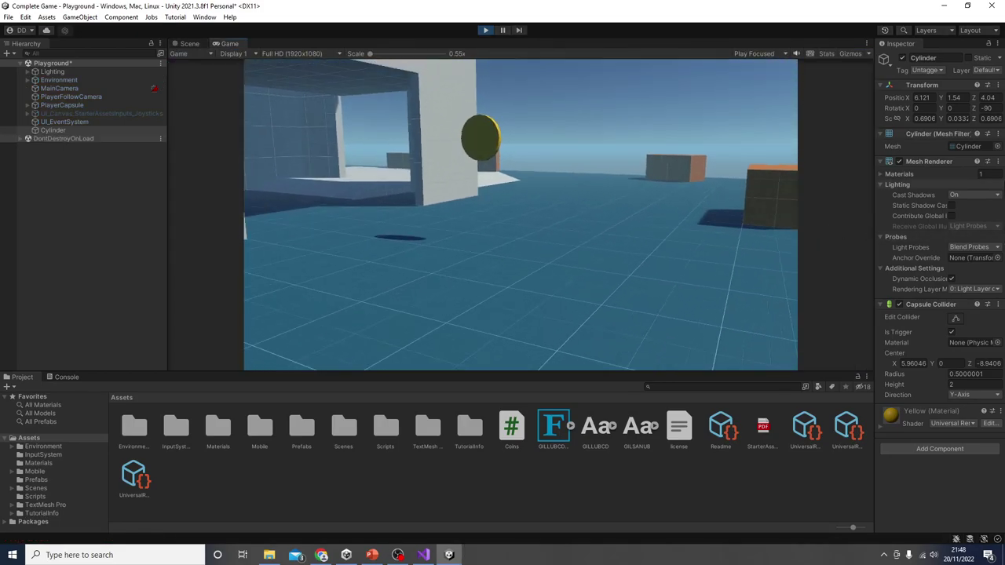
key(w)
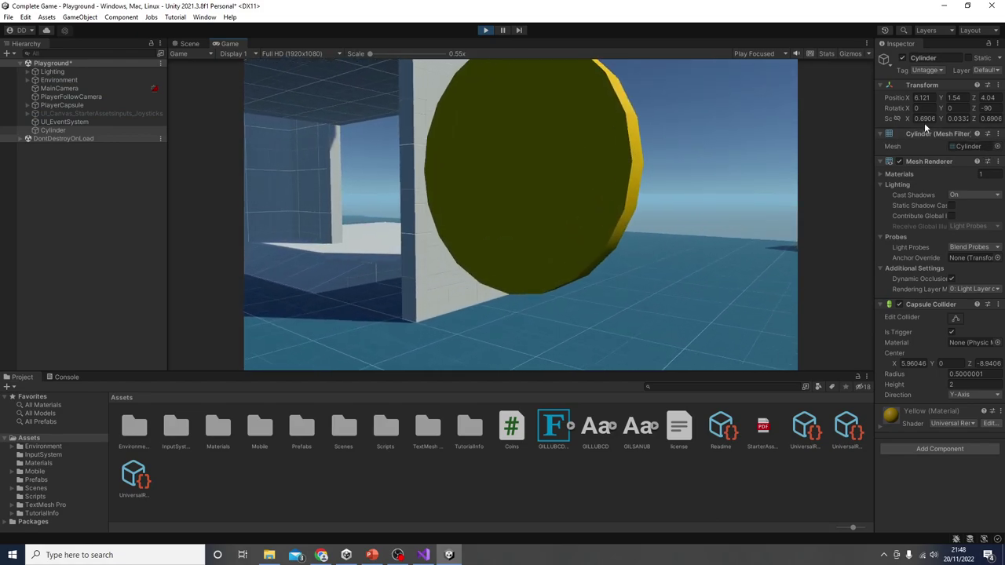
key(s)
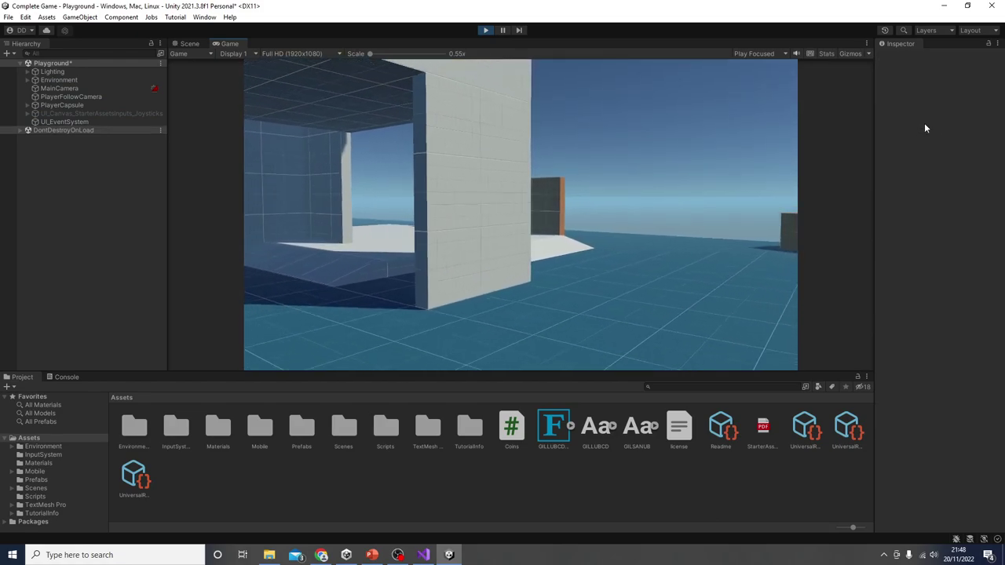
key(s)
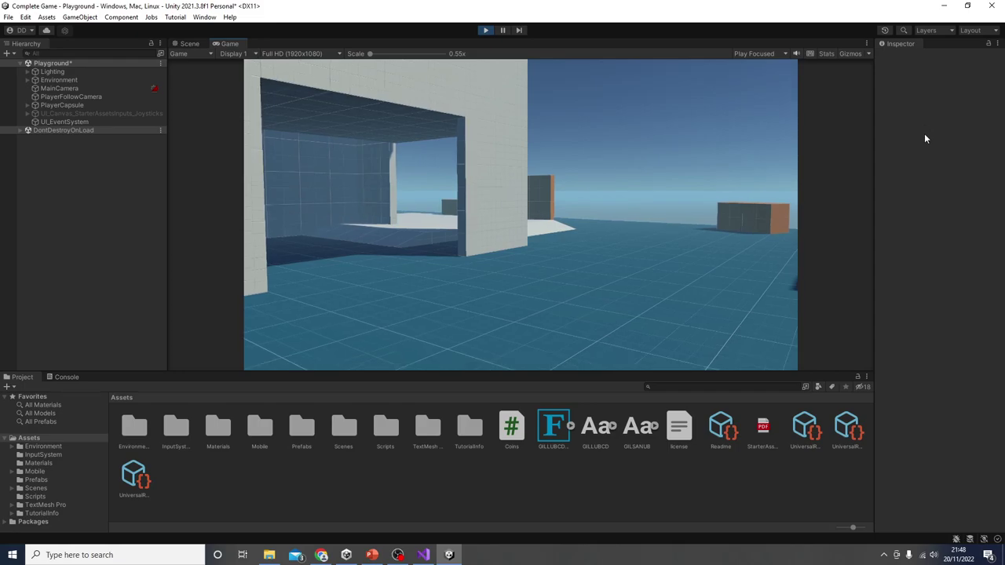
click(64, 105)
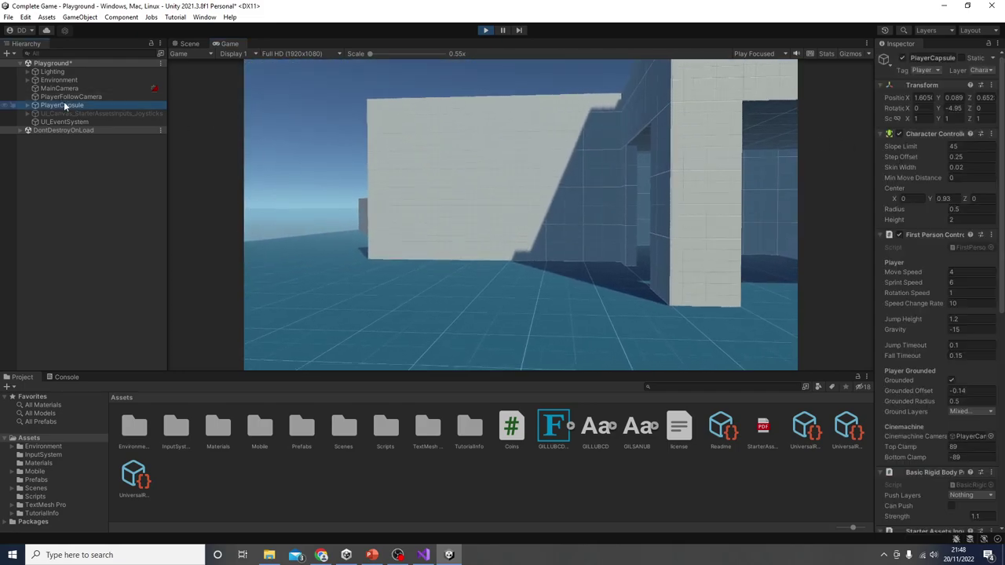
scroll(936, 410, down, 10)
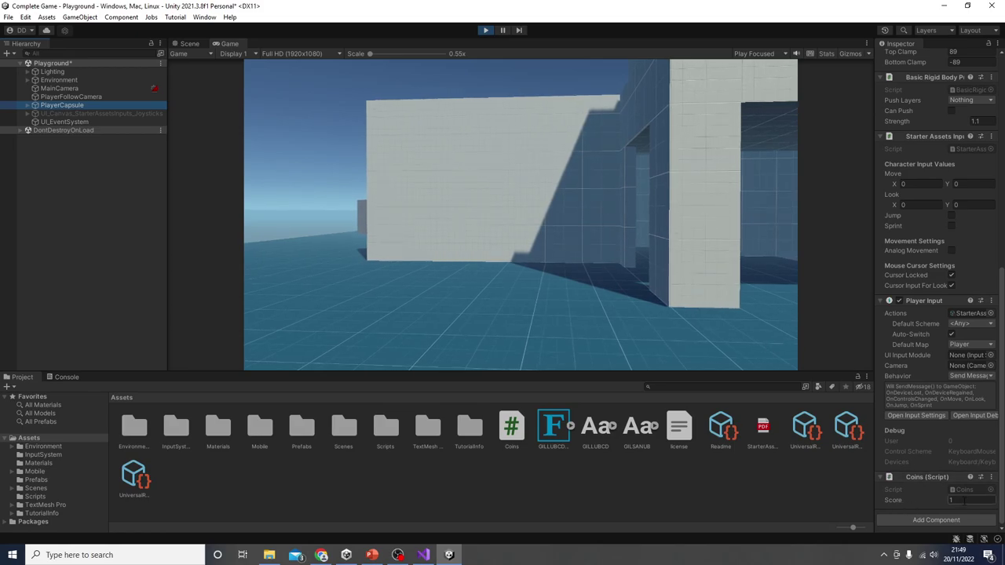
click(483, 30)
Open the Prefabs folder, scale the coin cylinder down to about 0.556 × 0.027 × 0.556 and reposition it at about Z 3.355.
right_drag(507, 128, 629, 198)
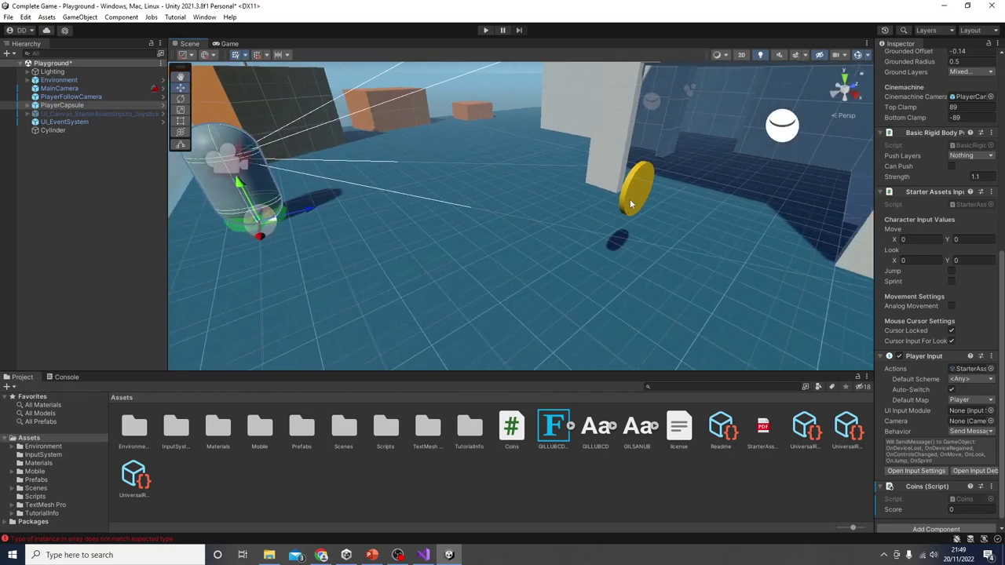
click(629, 198)
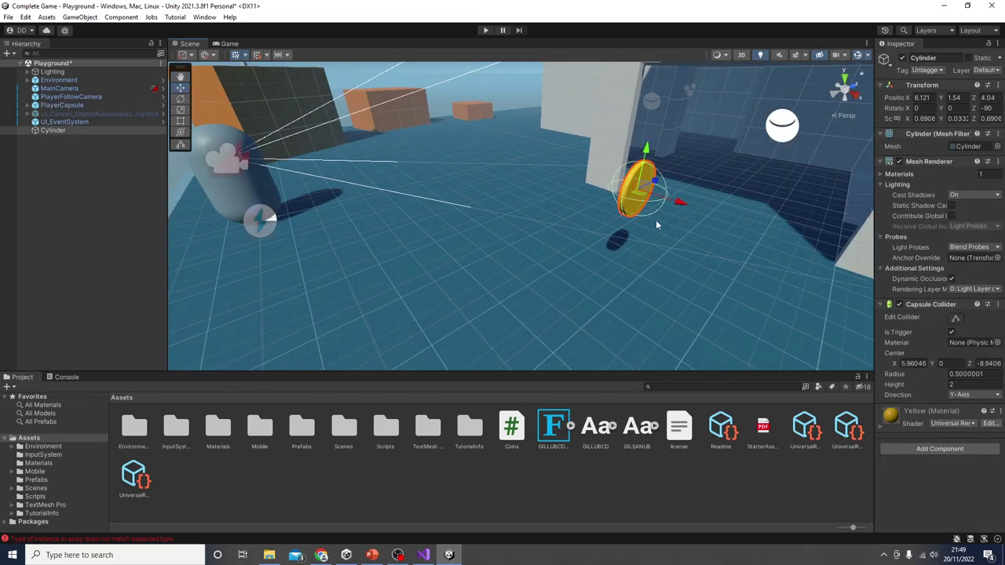
right_drag(525, 281, 622, 264)
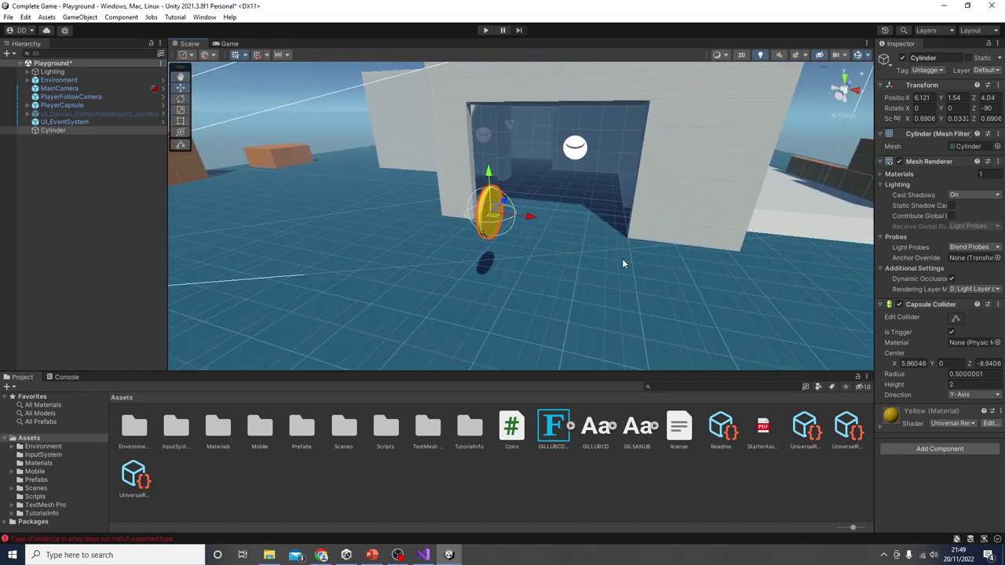
double_click(298, 429)
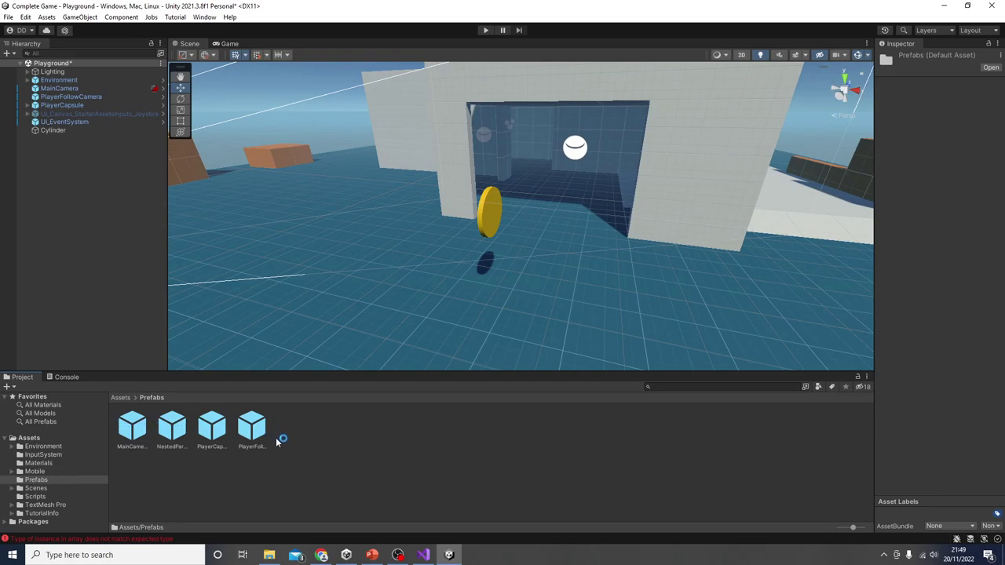
click(490, 228)
right_drag(543, 323, 474, 311)
drag(550, 240, 495, 336)
right_drag(496, 335, 642, 336)
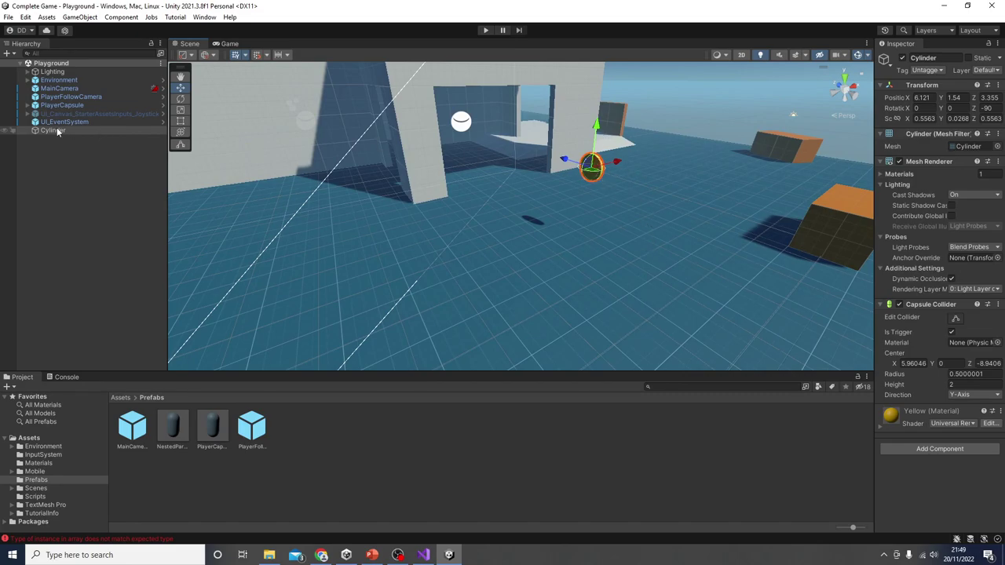
Rename the Cylinder object to Coin and make it a prefab in the Prefabs folder.
click(941, 59)
text(Coin)
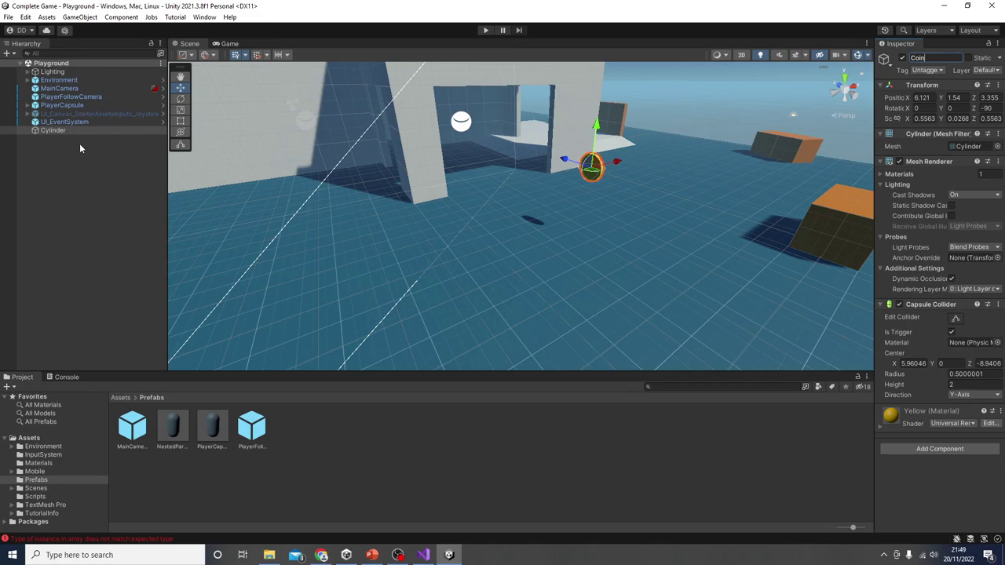
key(Return)
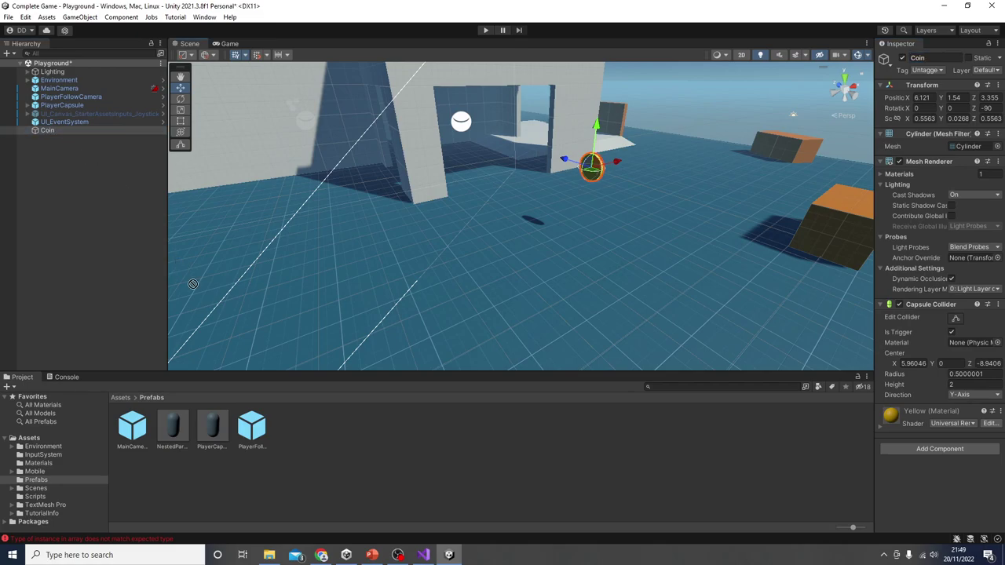
drag(326, 438, 299, 436)
Place four more instances of the Coin prefab at different spots around the Playground scene.
drag(134, 430, 393, 249)
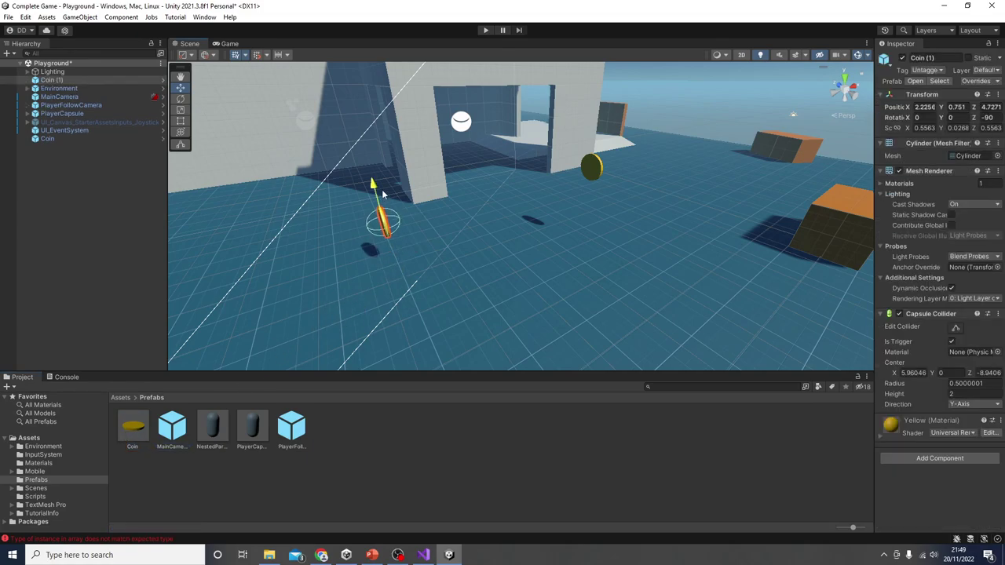
drag(133, 430, 693, 135)
right_drag(270, 362, 204, 389)
drag(134, 430, 413, 196)
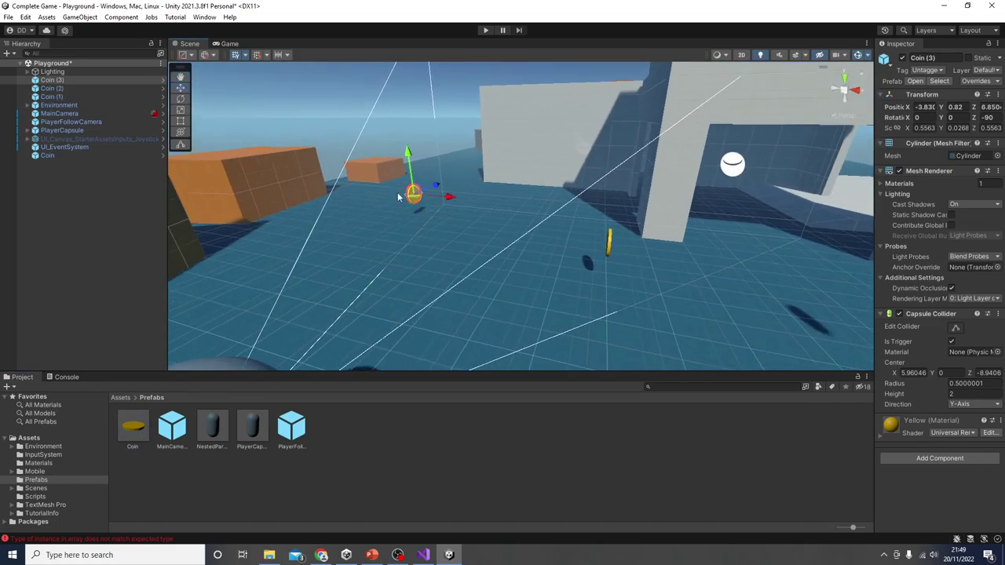
drag(134, 430, 458, 154)
right_drag(394, 361, 542, 314)
Playtest collecting all the coins around the Playground scene while checking the PlayerCapsule's Coins Score value, and stop the game.
click(485, 30)
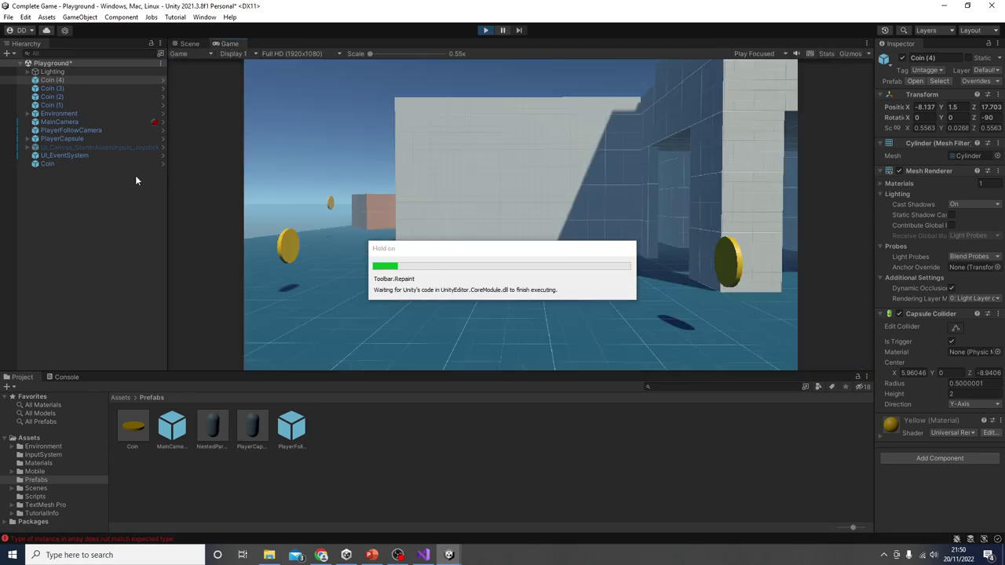
key(w)
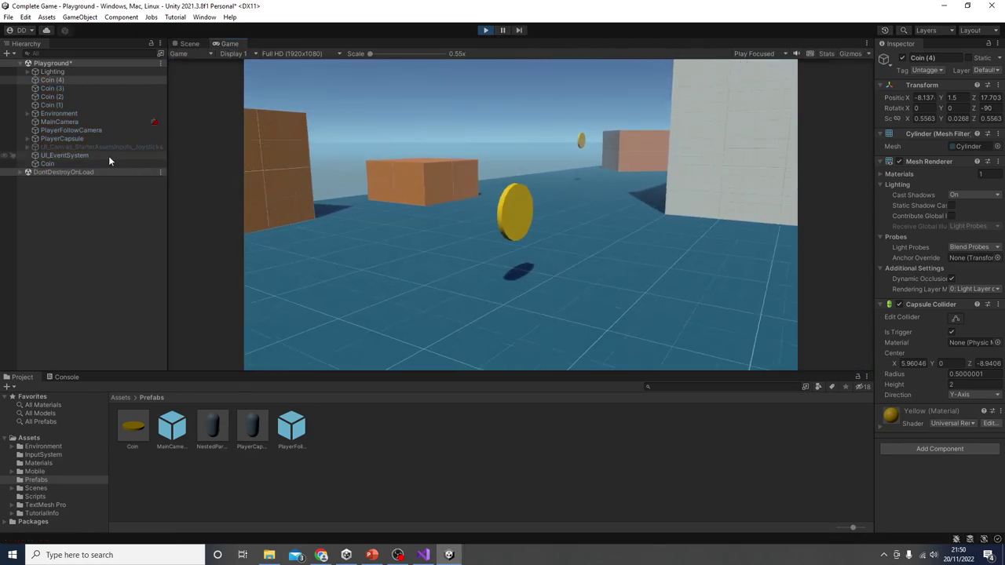
key(w)
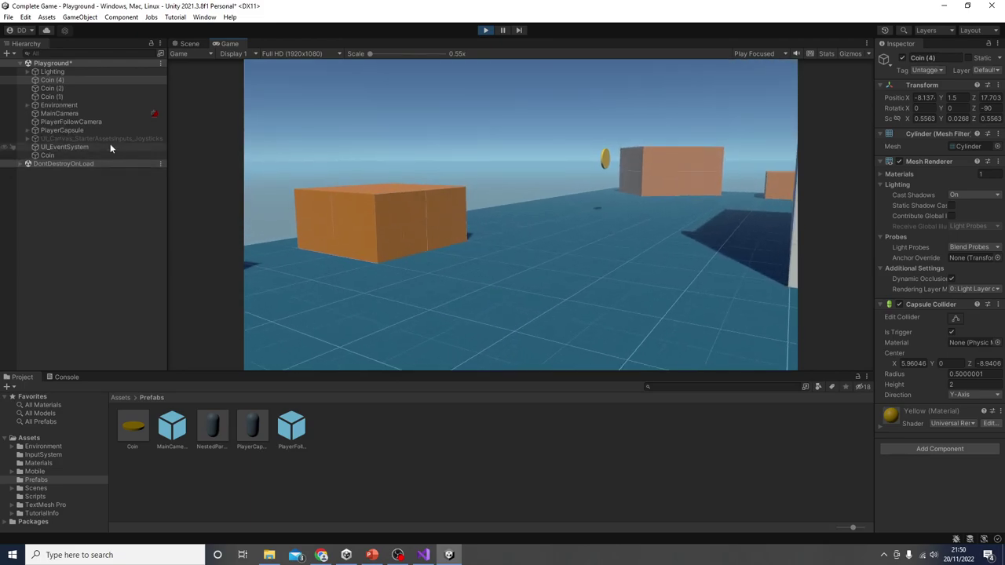
click(80, 129)
scroll(922, 470, down, 10)
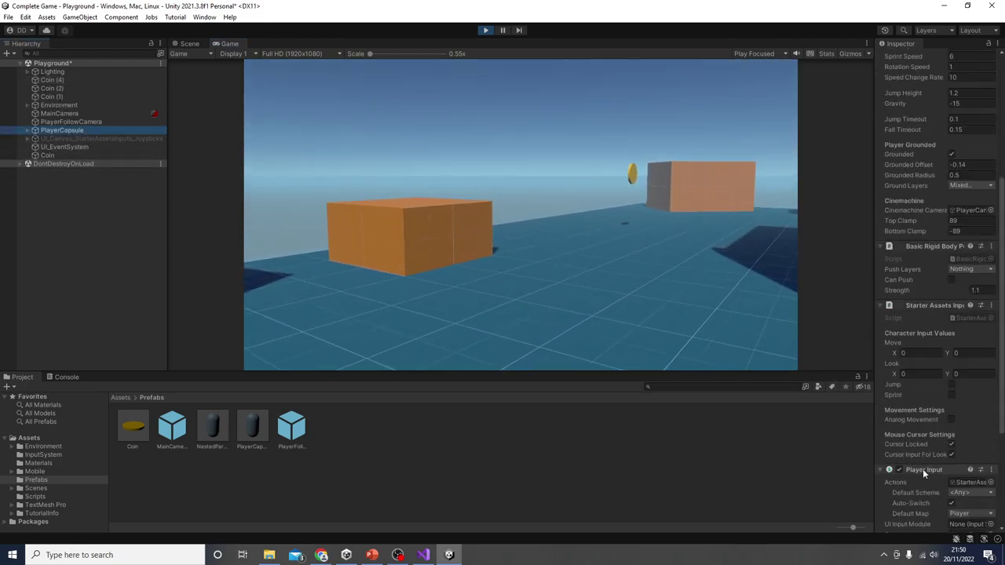
click(473, 335)
key(shift+w)
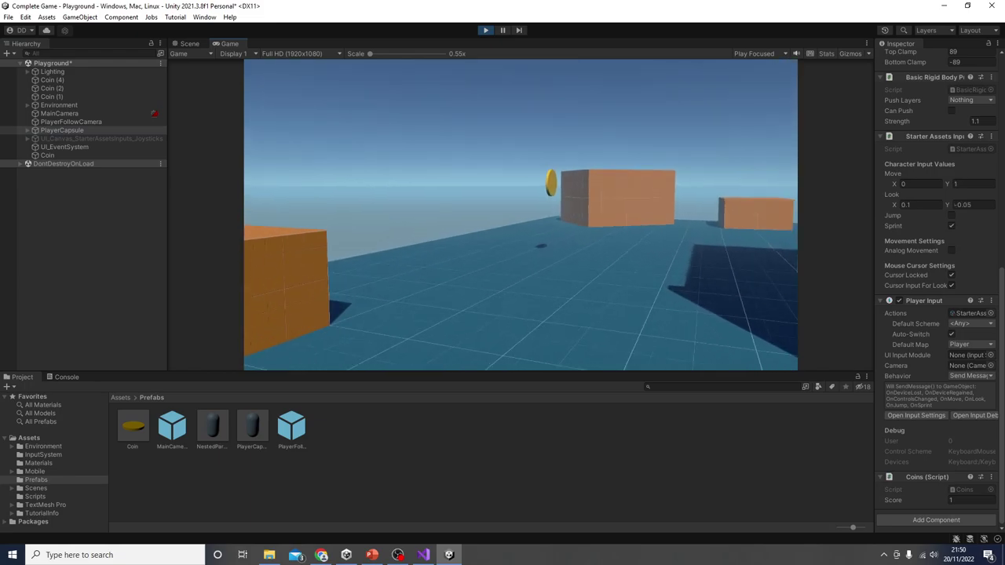
key(d)
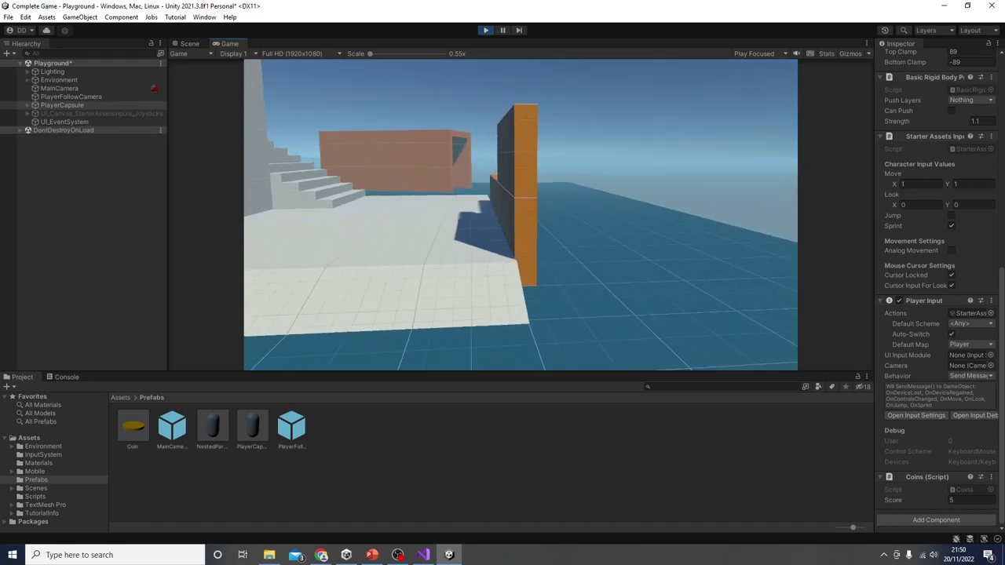
key(a)
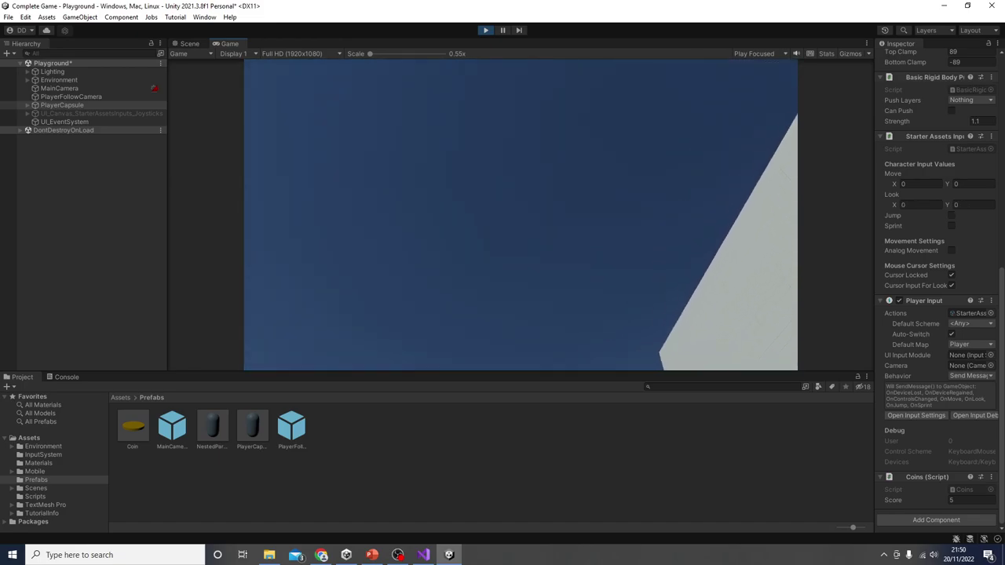
click(485, 30)
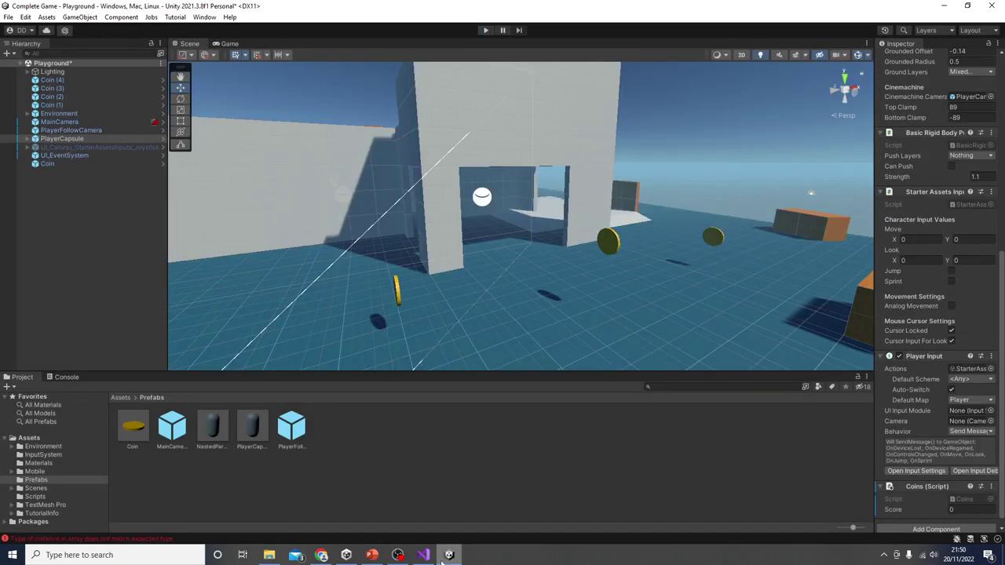
Review the OnTriggerEnter code of the Coins script in Visual Studio, and return to Unity to inspect the PlayerCapsule and the original coin.
click(423, 555)
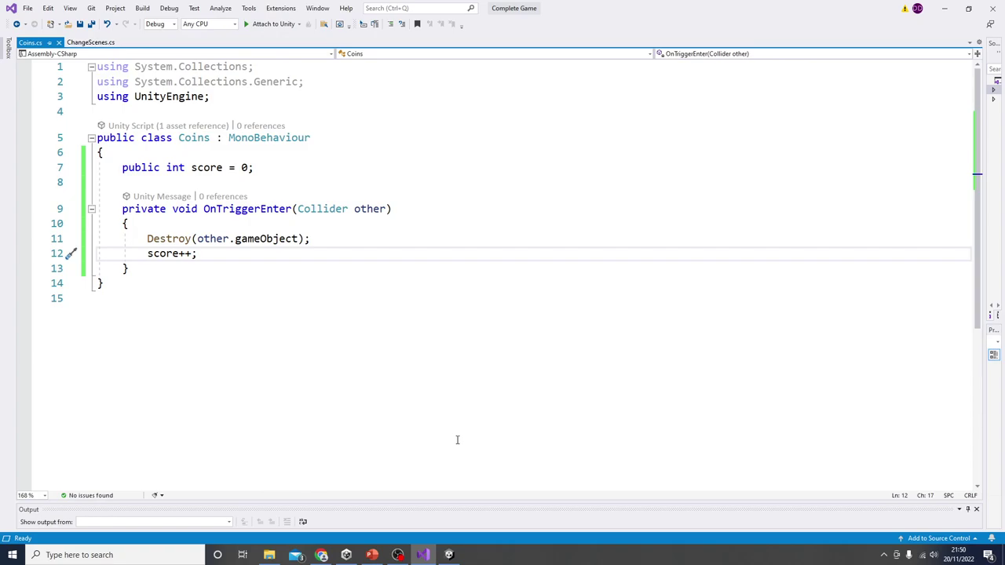
click(453, 556)
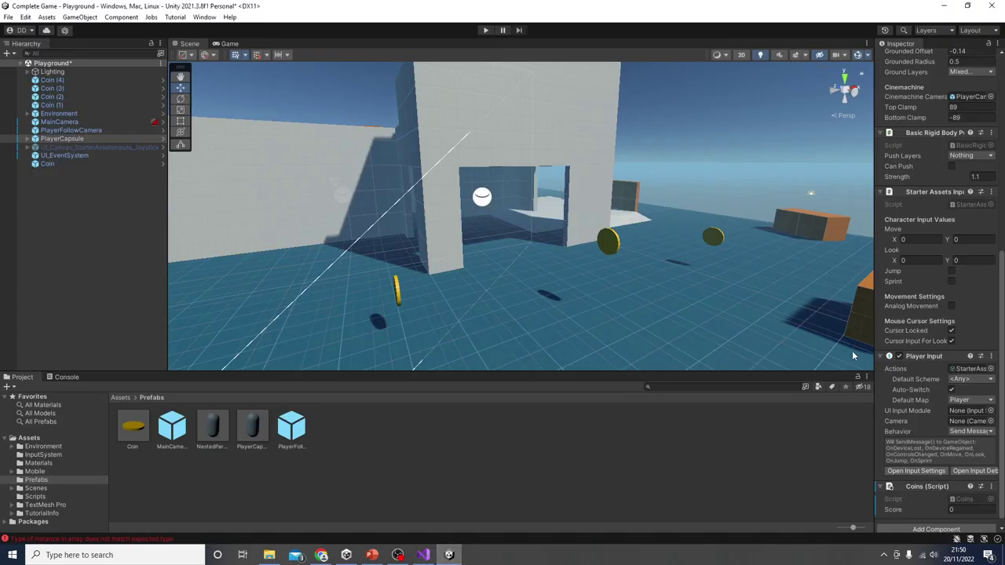
scroll(930, 349, up, 10)
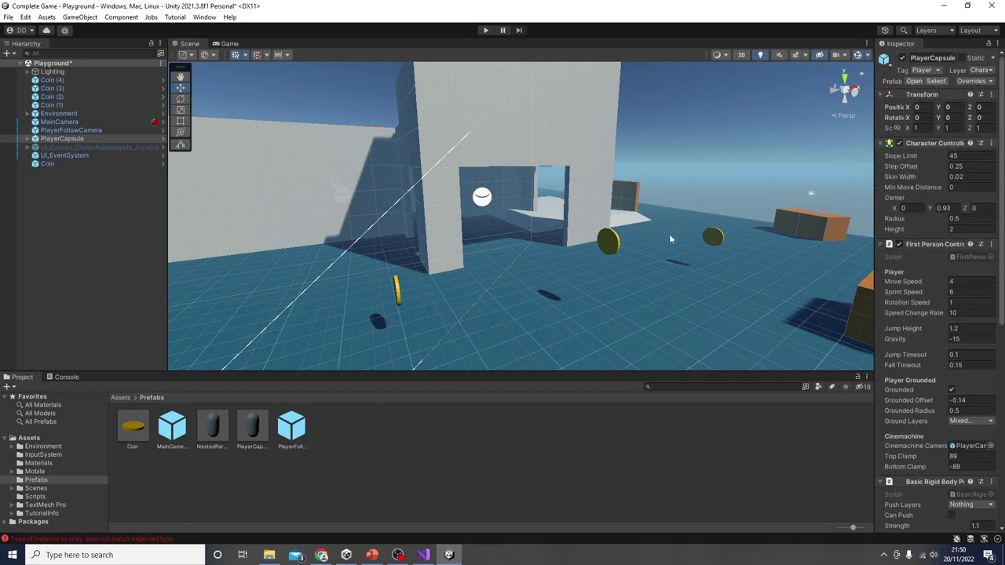
click(609, 246)
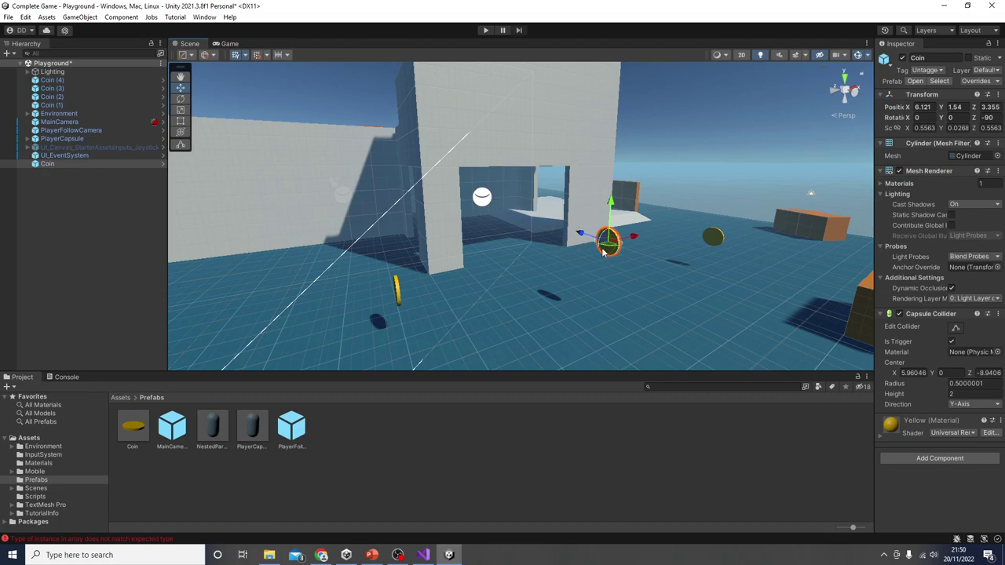
Starting from the Coin prefab's tag setting, add a new project tag named Coin.
click(132, 426)
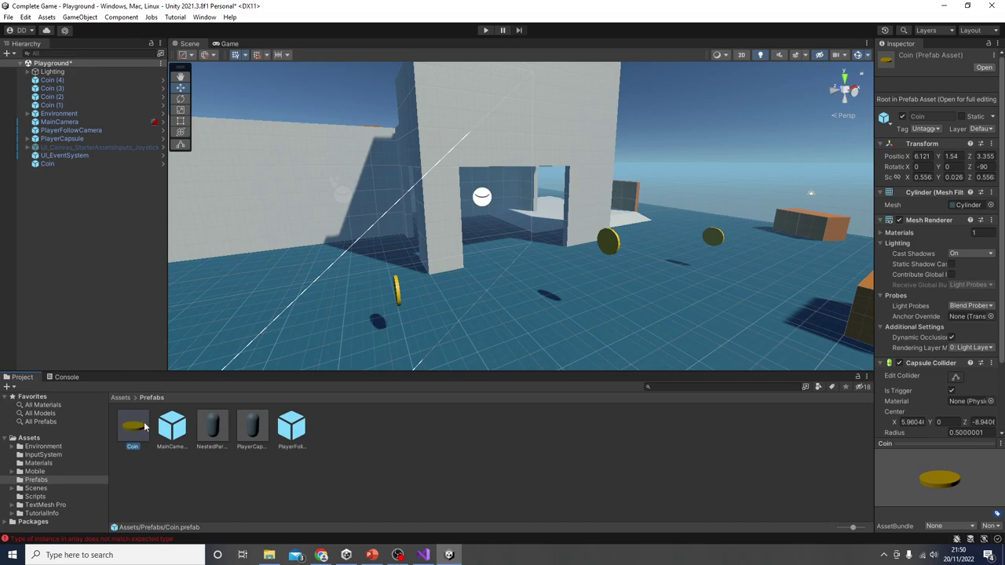
click(924, 129)
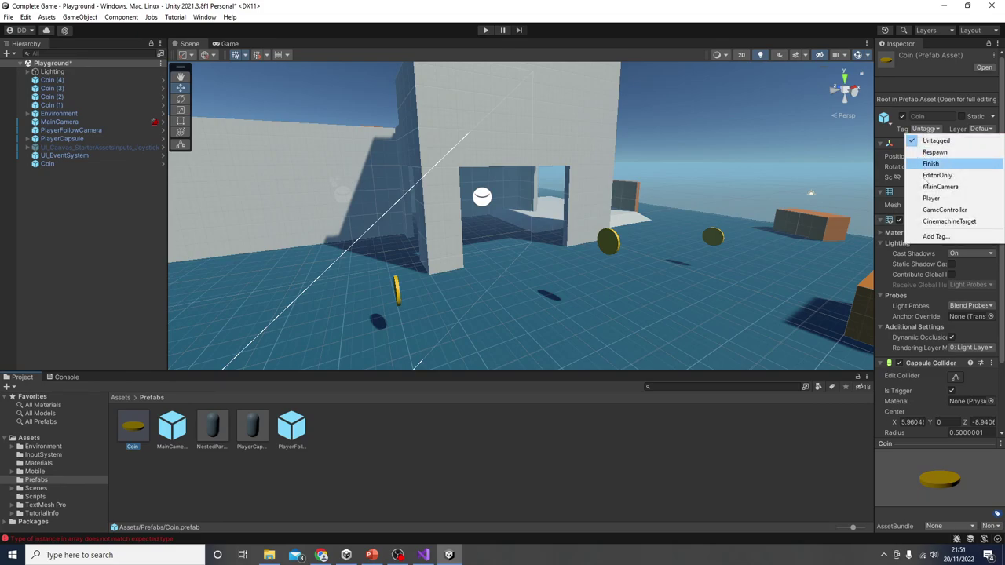
click(939, 235)
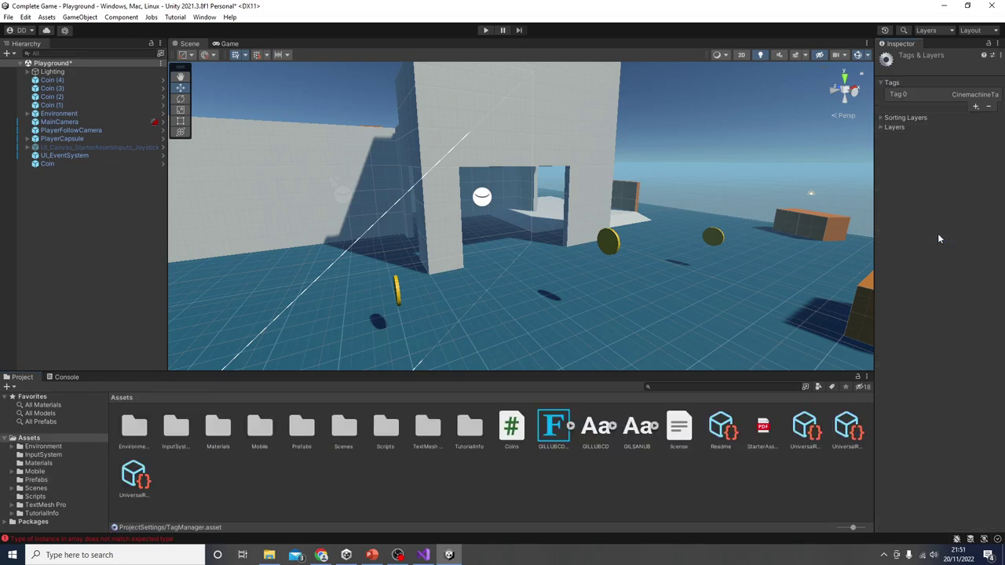
click(976, 107)
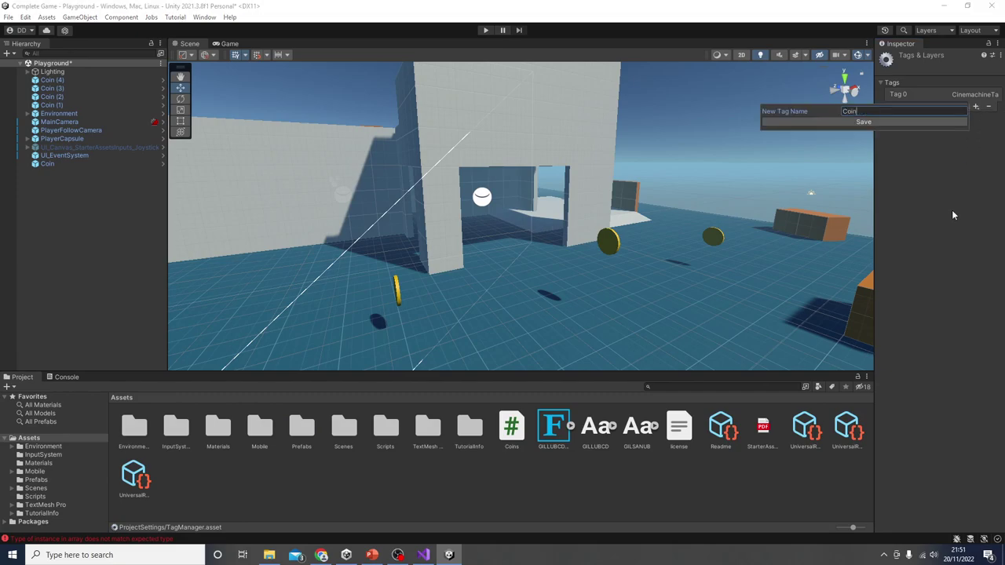
click(951, 209)
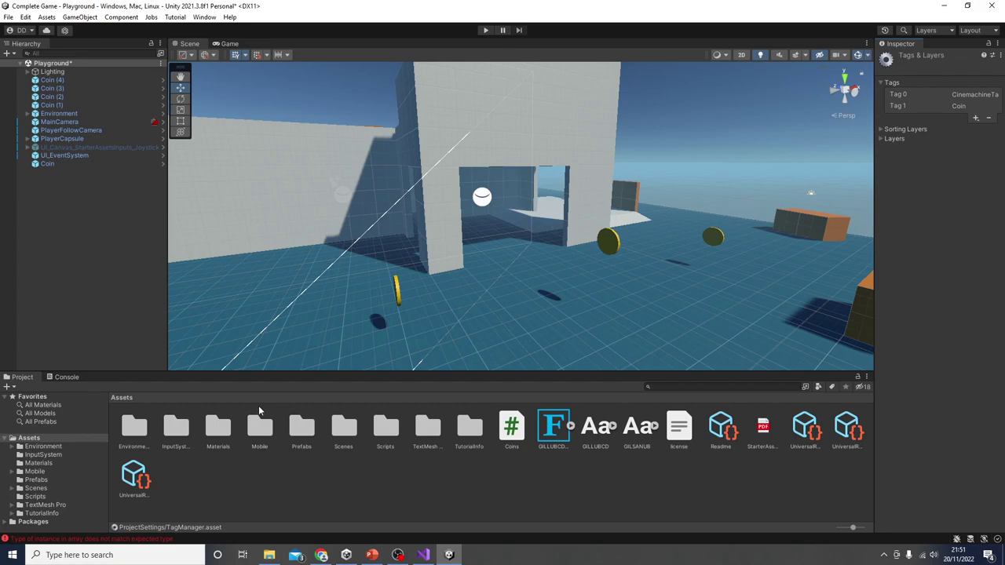
Assign the Coin tag to the Coin prefab in the Prefabs folder and save the scene.
double_click(301, 430)
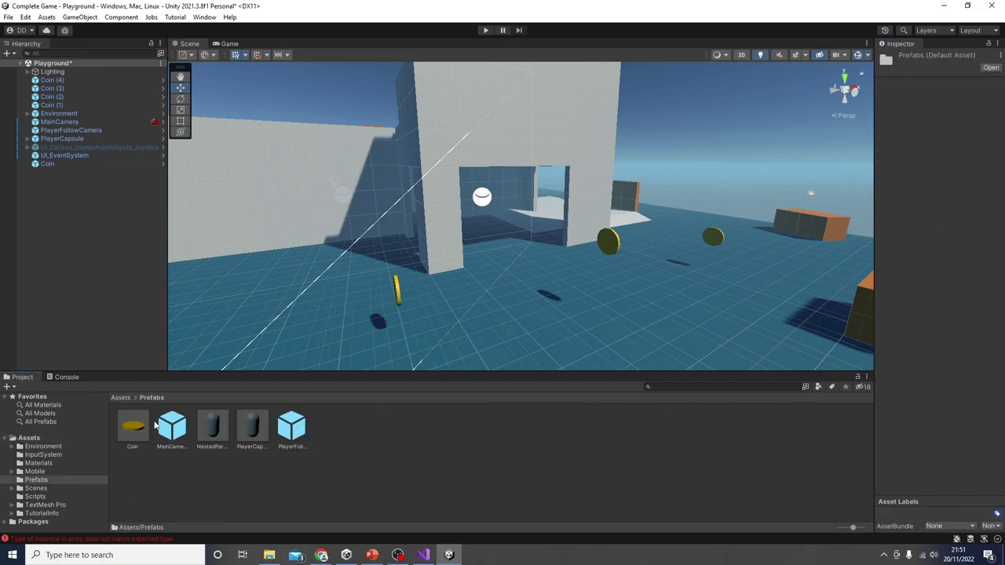
click(131, 429)
click(928, 129)
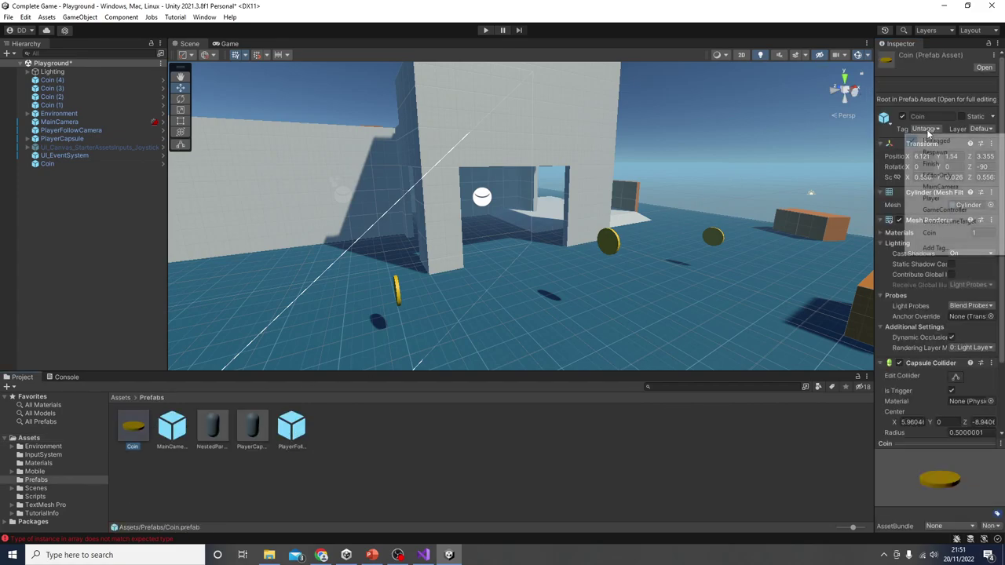
click(934, 234)
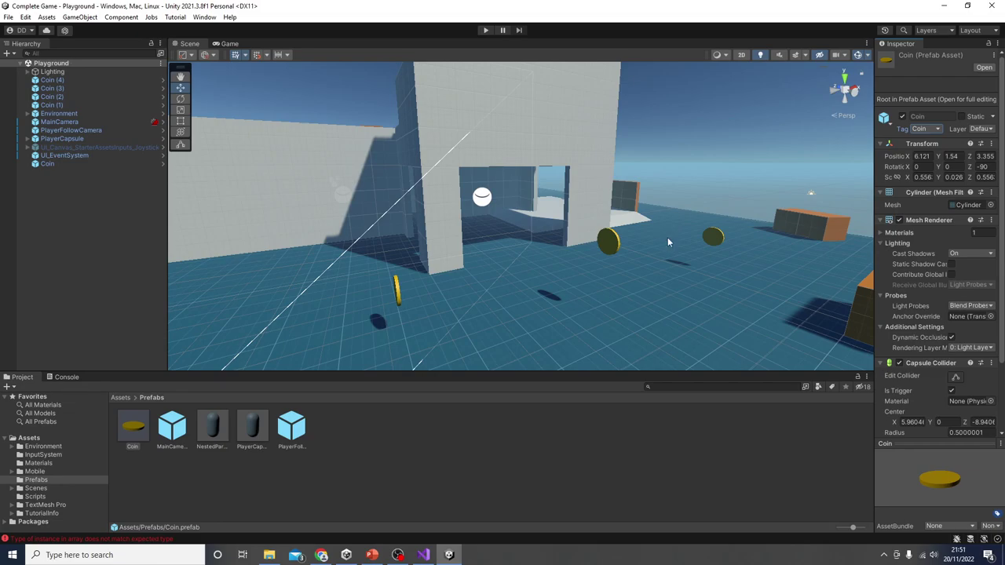
Switch to Visual Studio and add the condition if(other.tag == "Coin") as the first line inside OnTriggerEnter in the Coins script.
click(423, 554)
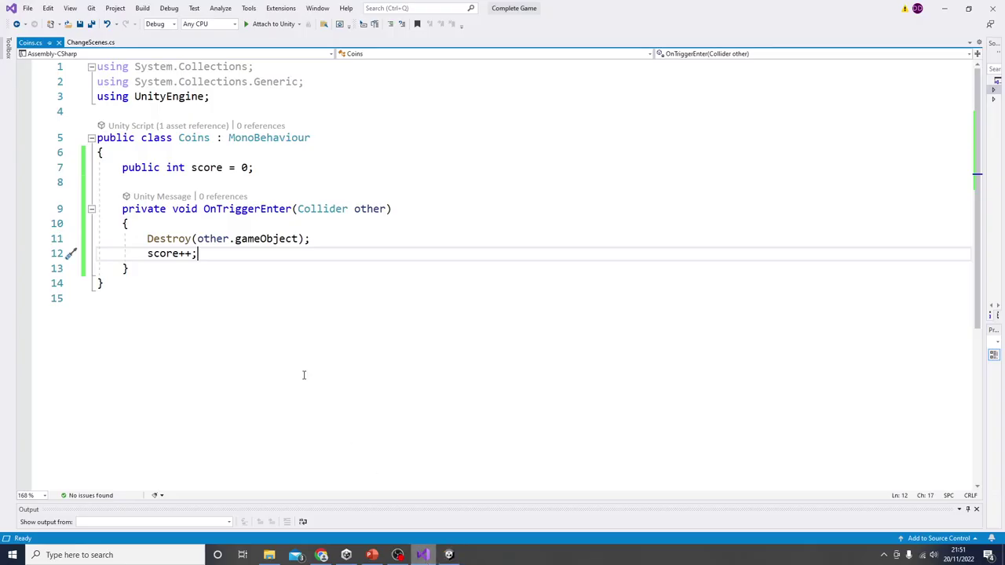
click(183, 224)
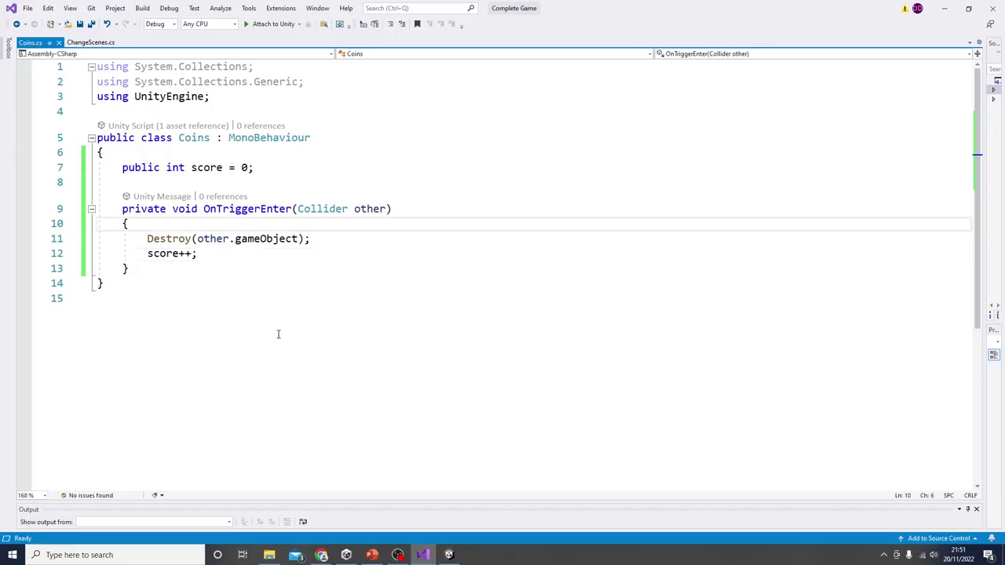
key(Return)
text(if(othe)
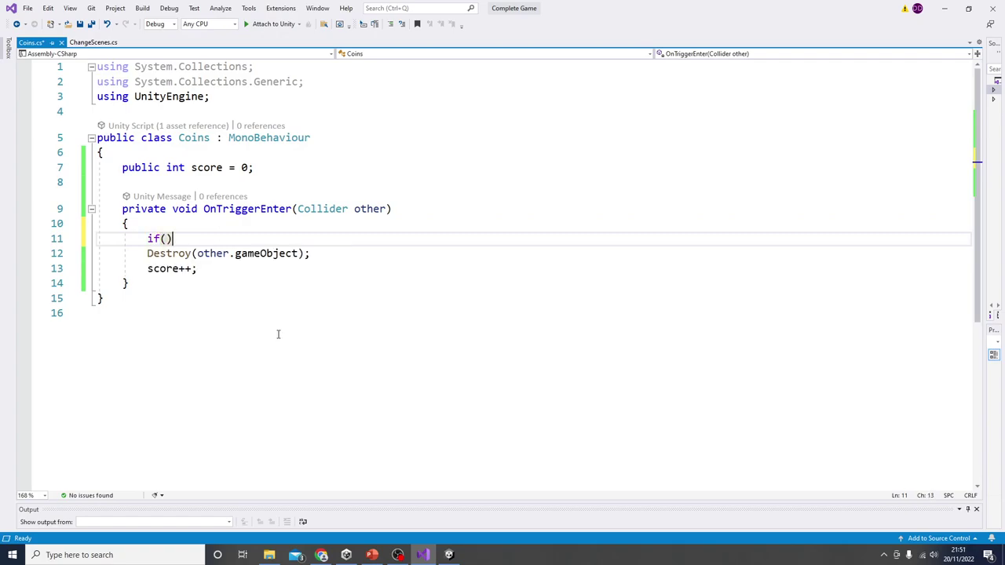
text(r.tag)
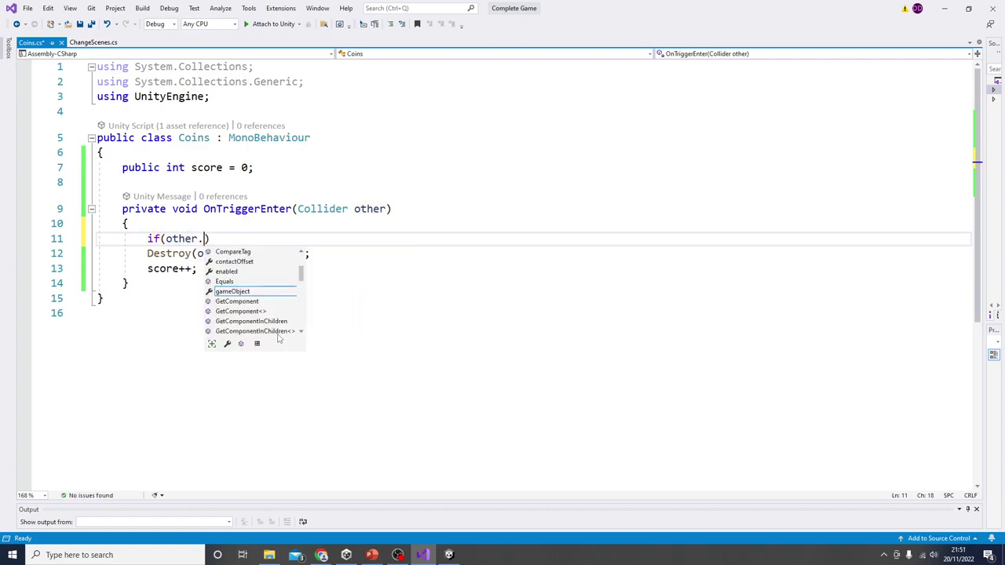
key(Escape)
text(== "Coi)
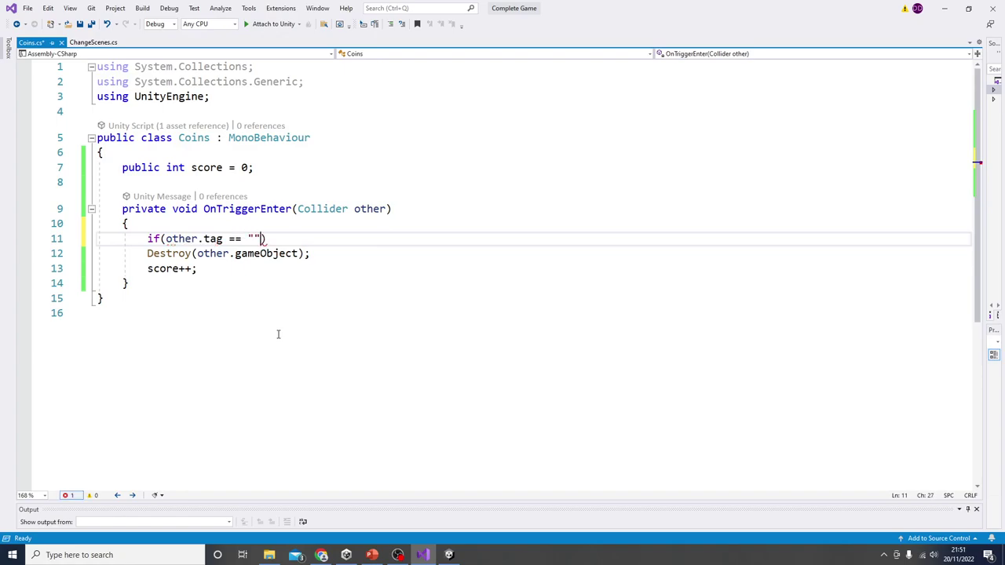
text(n") {)
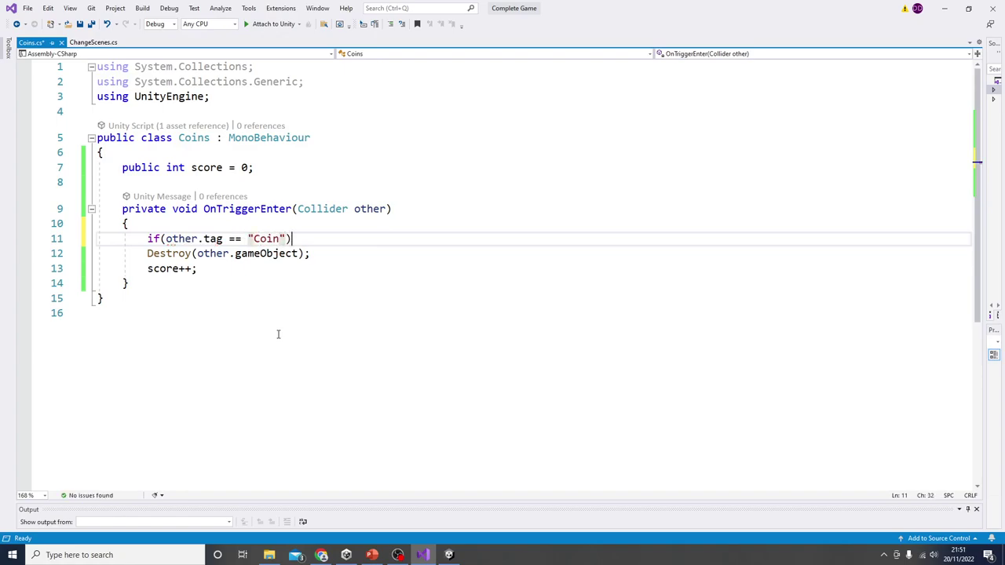
Enclose the Destroy(other.gameObject) and score++ lines in braces as the if statement's body, and save the script.
key(Delete)
key(Down)
key(Down)
key(End)
key(Return)
text(})
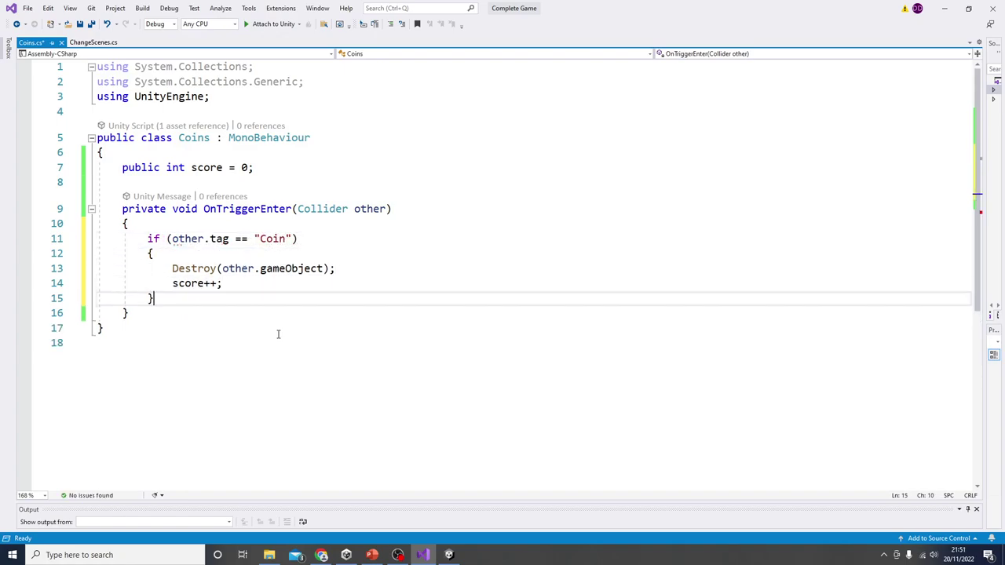
key(ctrl+s)
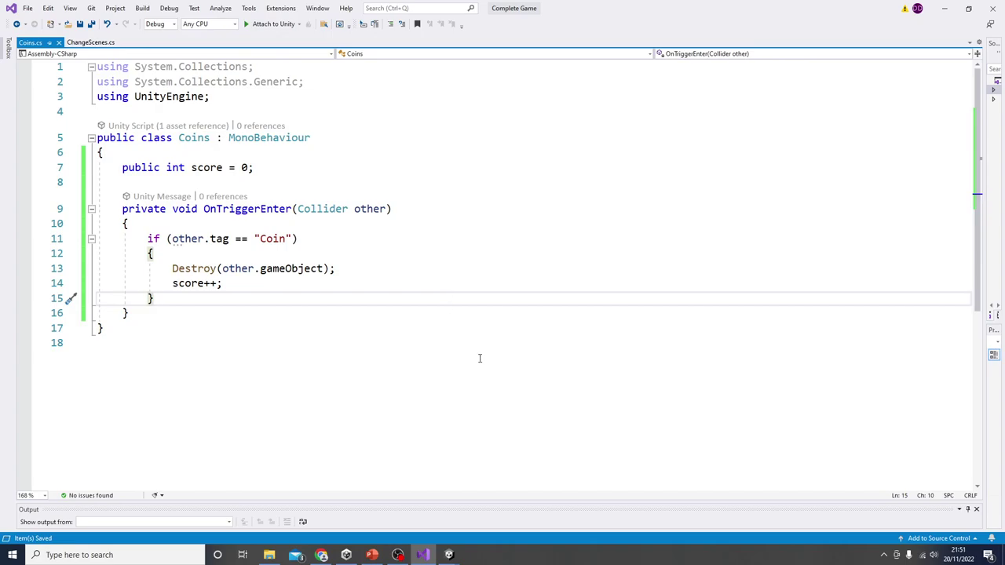
Switch to Unity and run the Playground scene, walk the player into all the coins to test collection, and stop play mode.
click(945, 8)
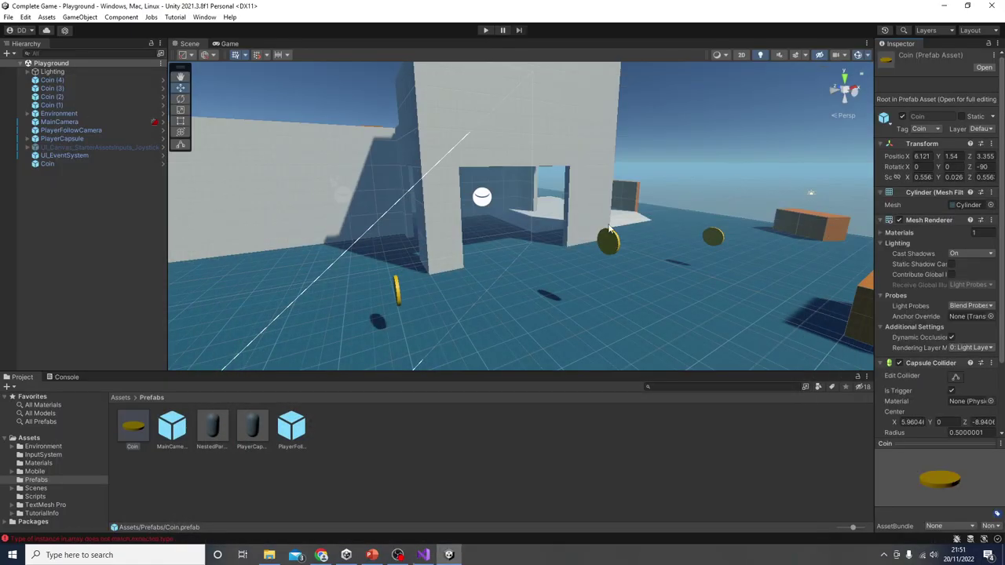
click(485, 31)
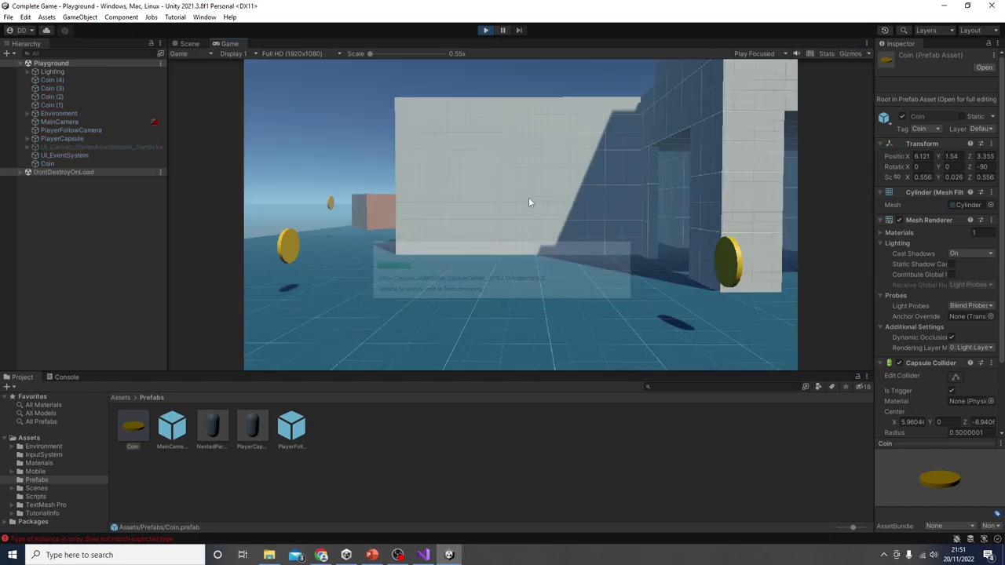
key(w)
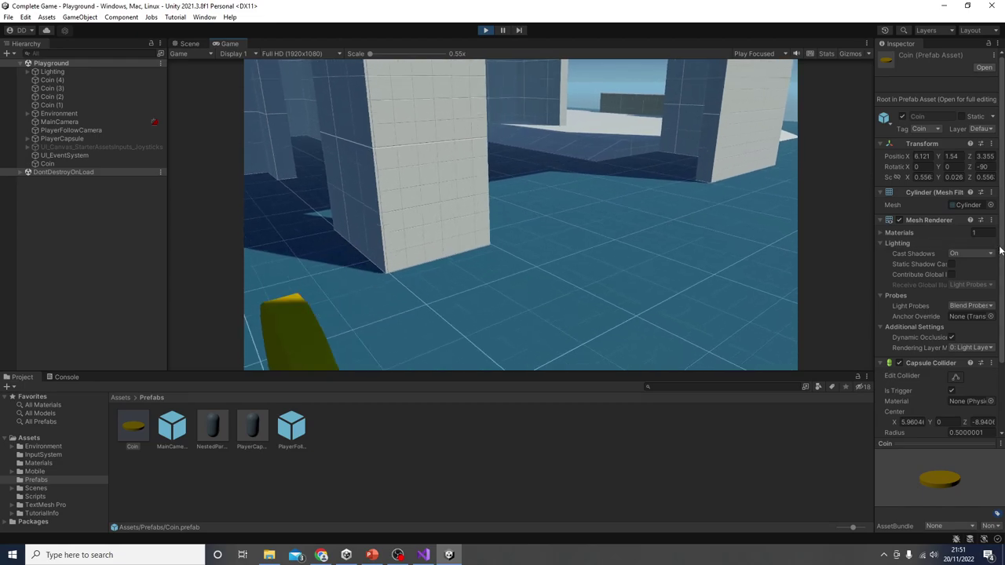
key(w)
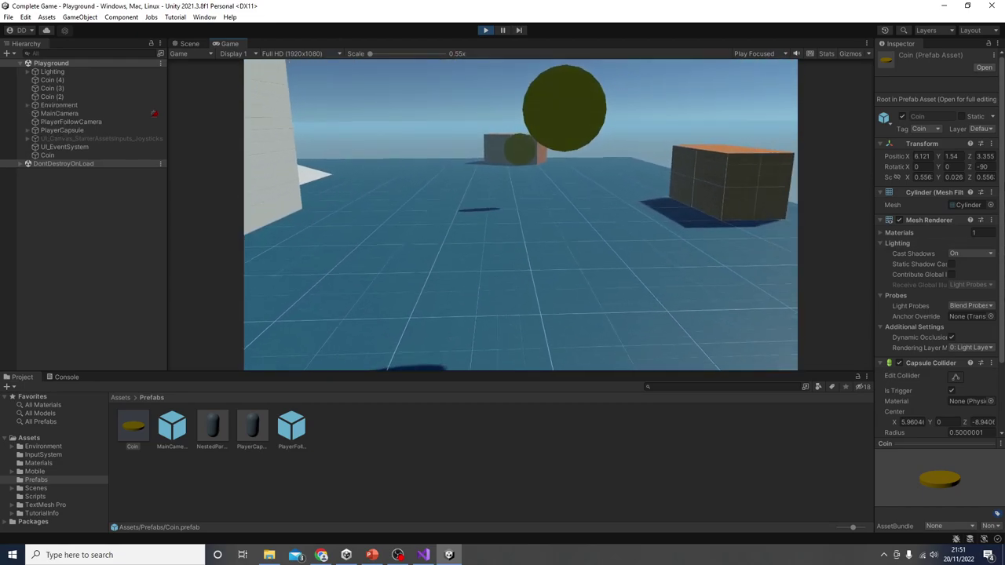
key(w)
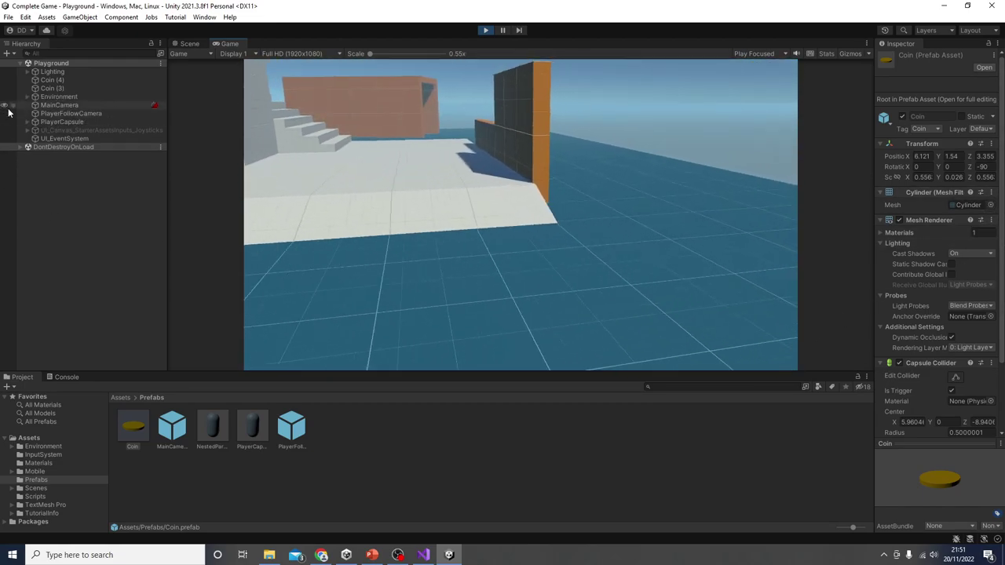
key(w)
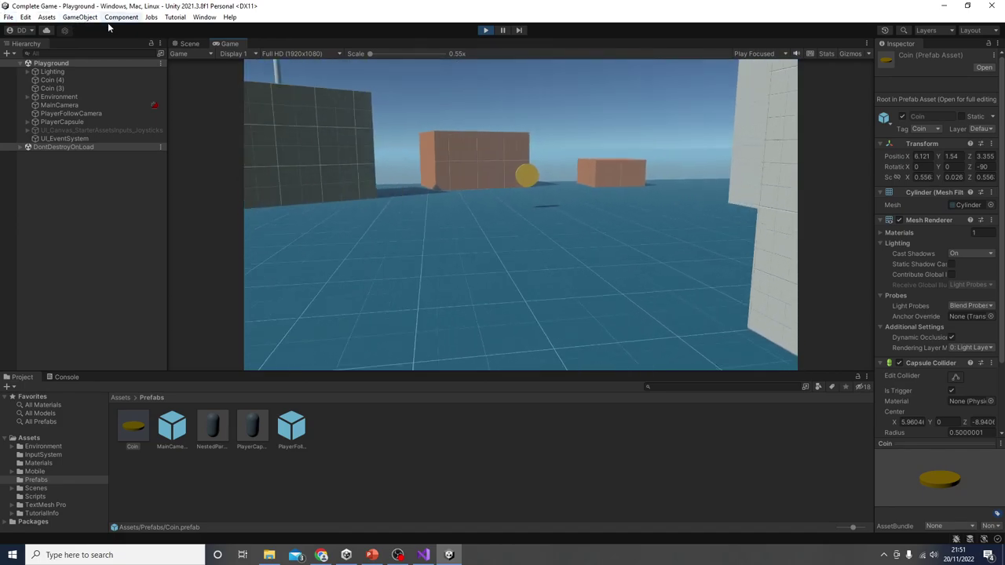
key(w)
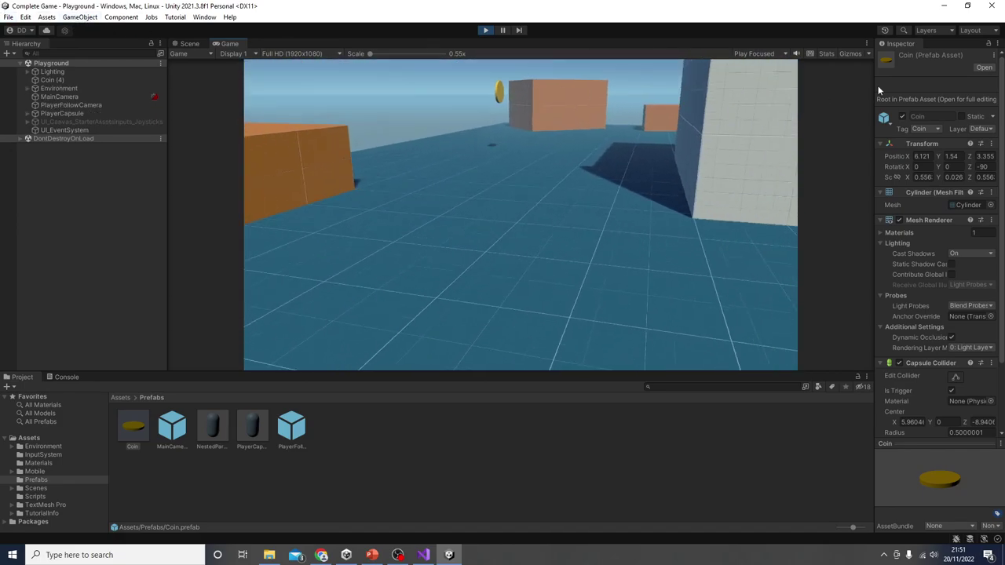
key(w)
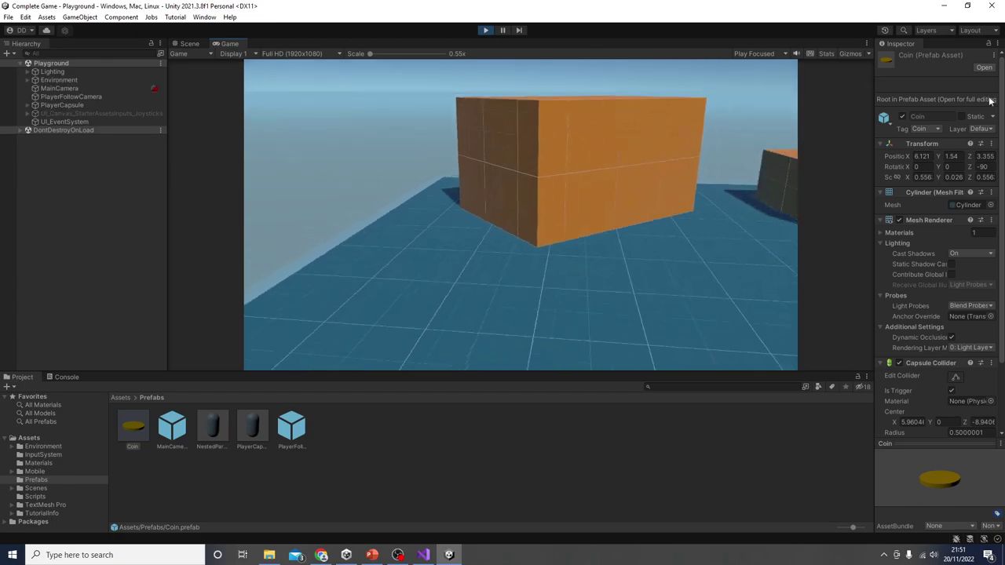
key(w)
key(w)
click(485, 30)
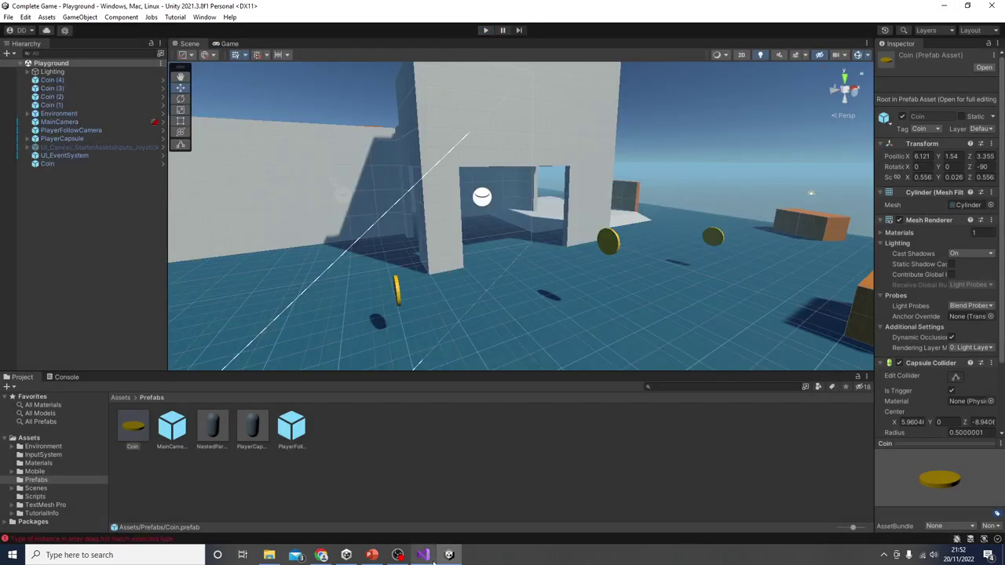
Switch to the PowerPoint key features slide and strike through "Collecting Objects To Increase A Score" in item 6.
click(431, 559)
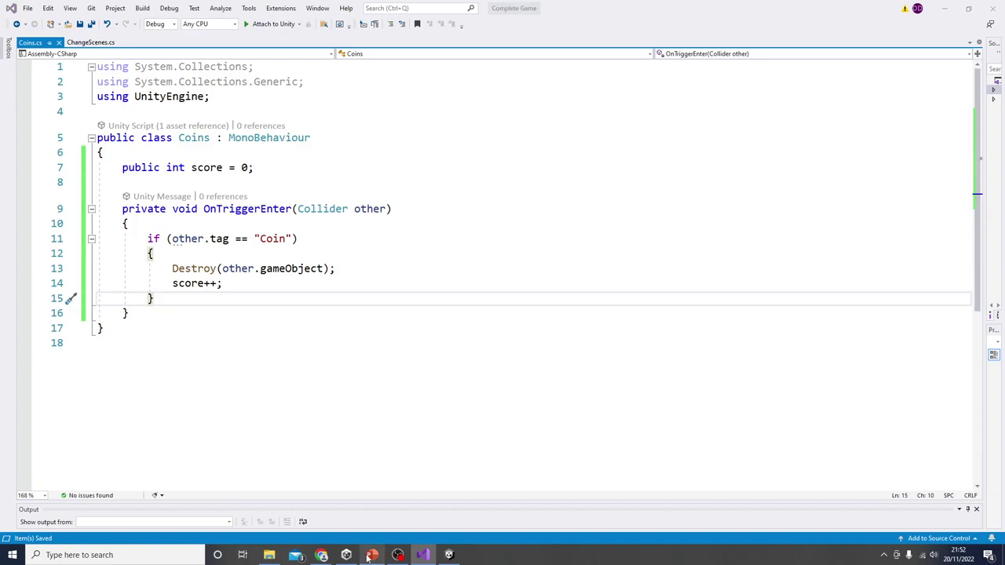
click(374, 554)
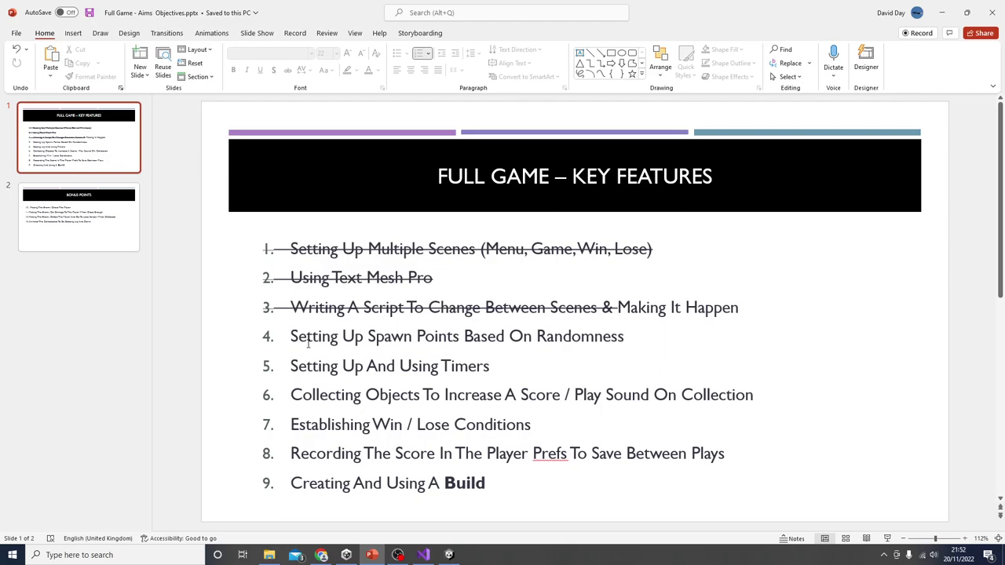
drag(293, 395, 561, 398)
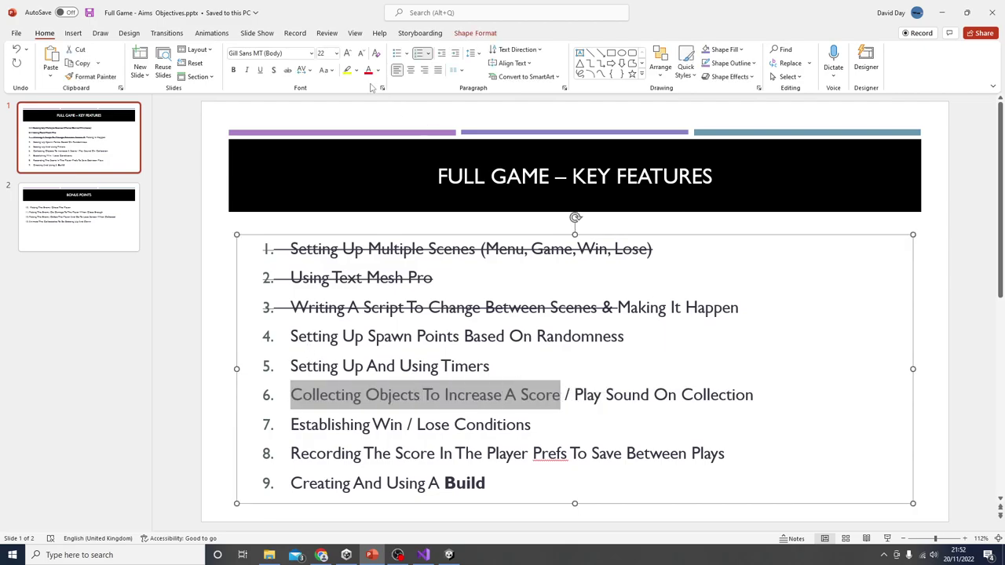
click(288, 70)
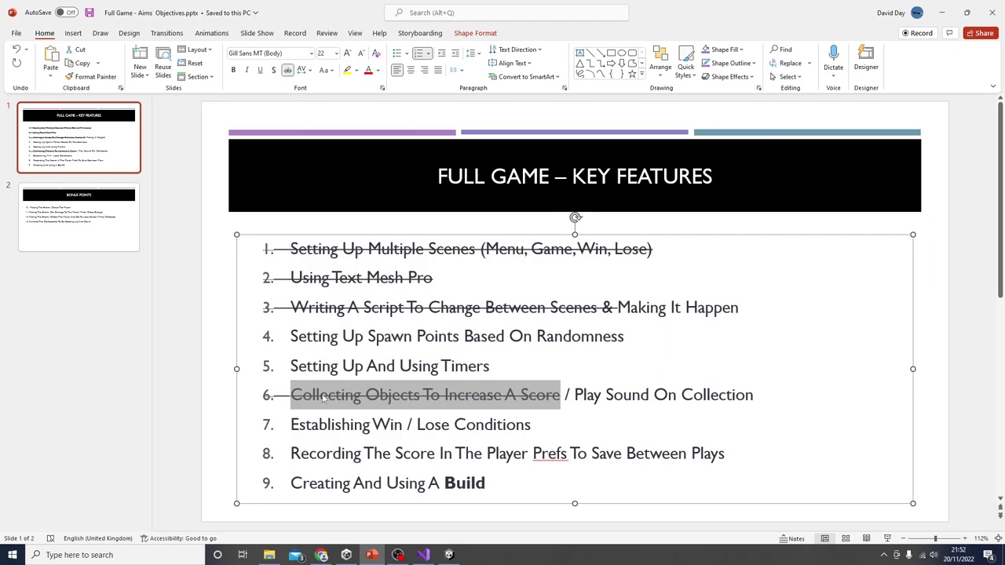
drag(764, 400, 562, 405)
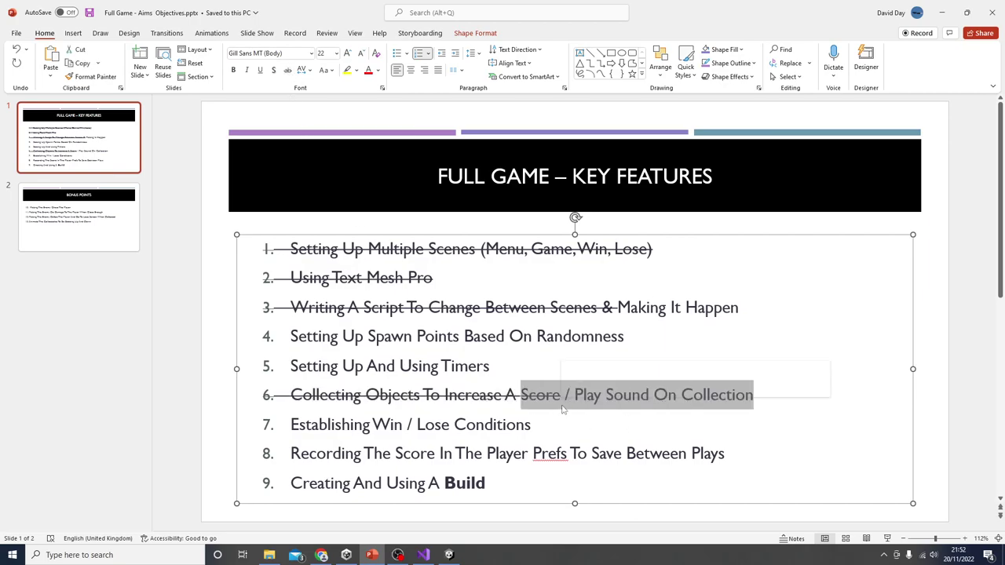
click(943, 11)
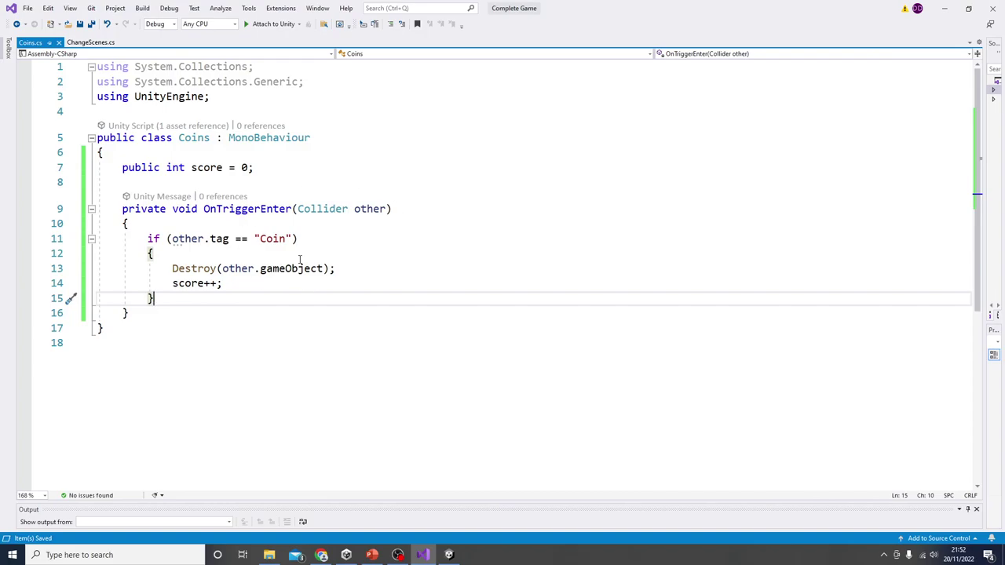
Switch to Unity, show the project's root Assets folder, and open the Downloads folder in File Explorer.
click(449, 555)
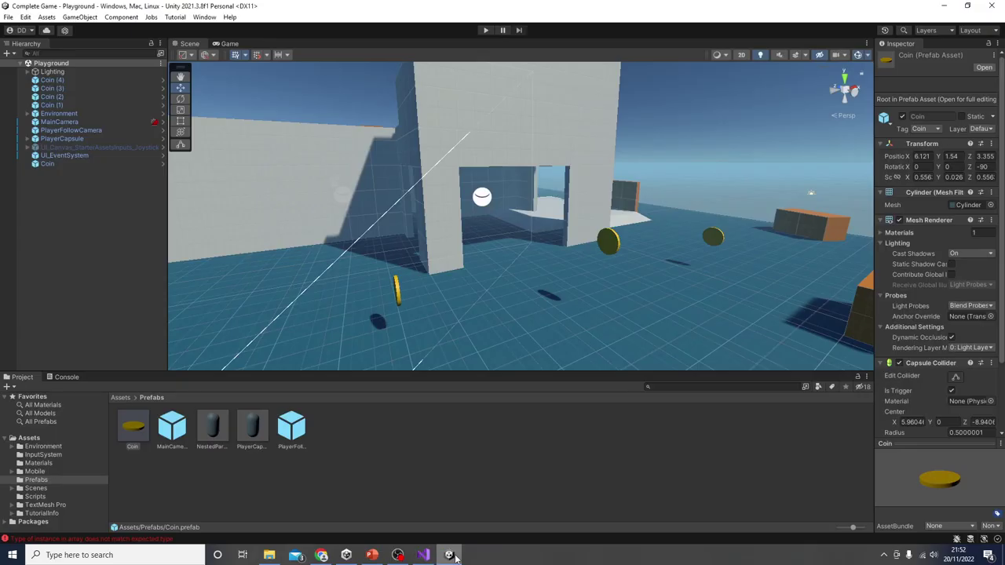
click(120, 398)
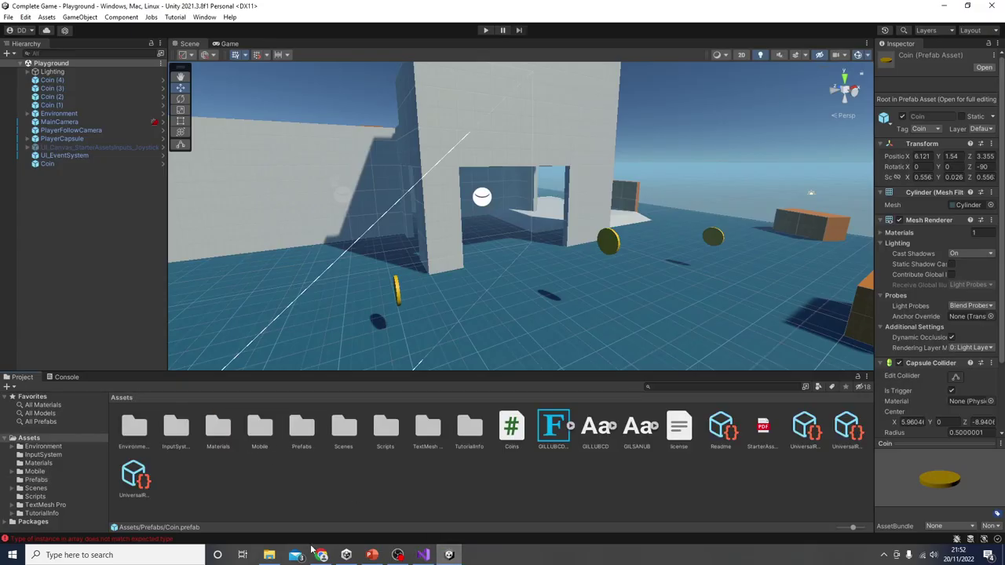
click(268, 555)
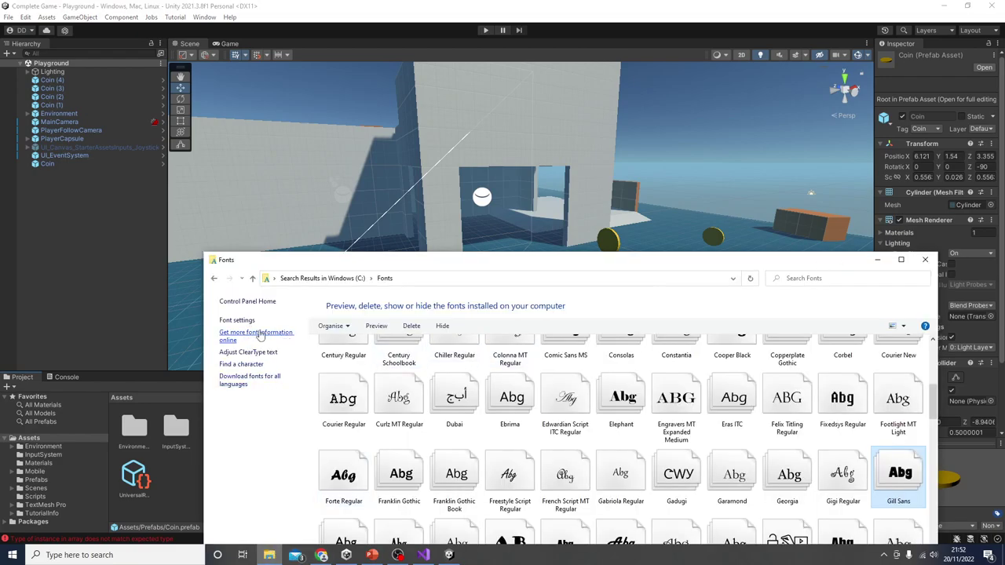
click(925, 260)
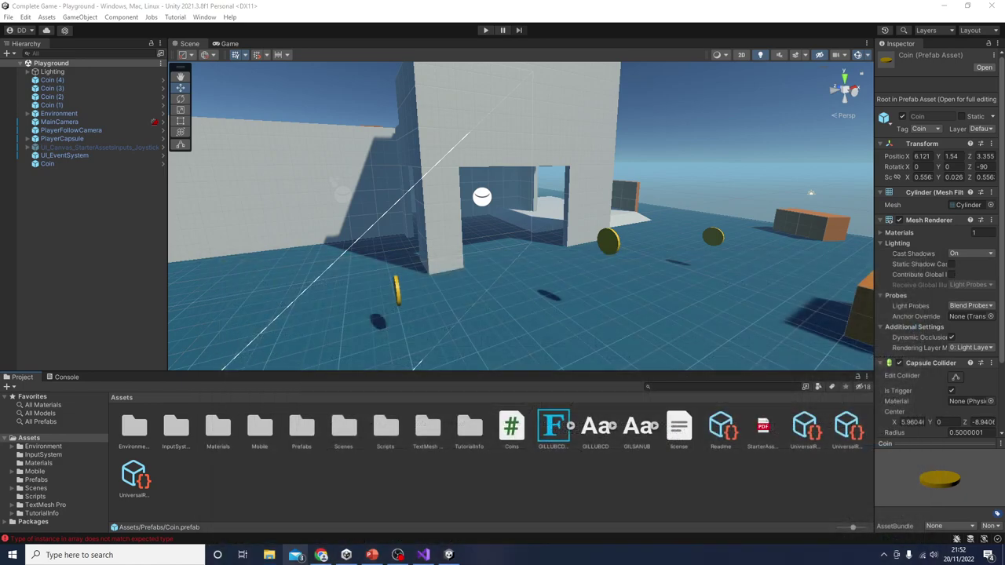
click(272, 556)
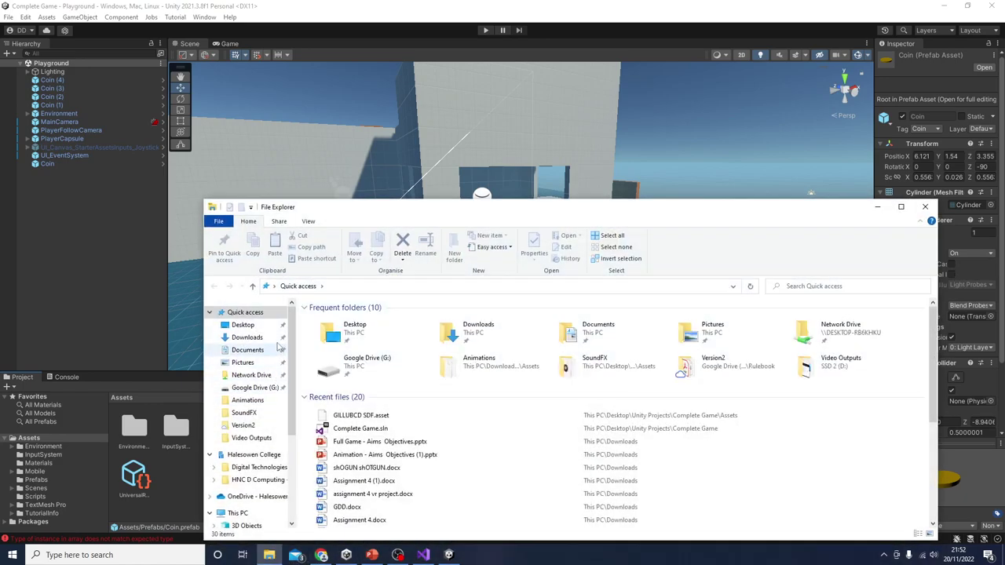
click(246, 337)
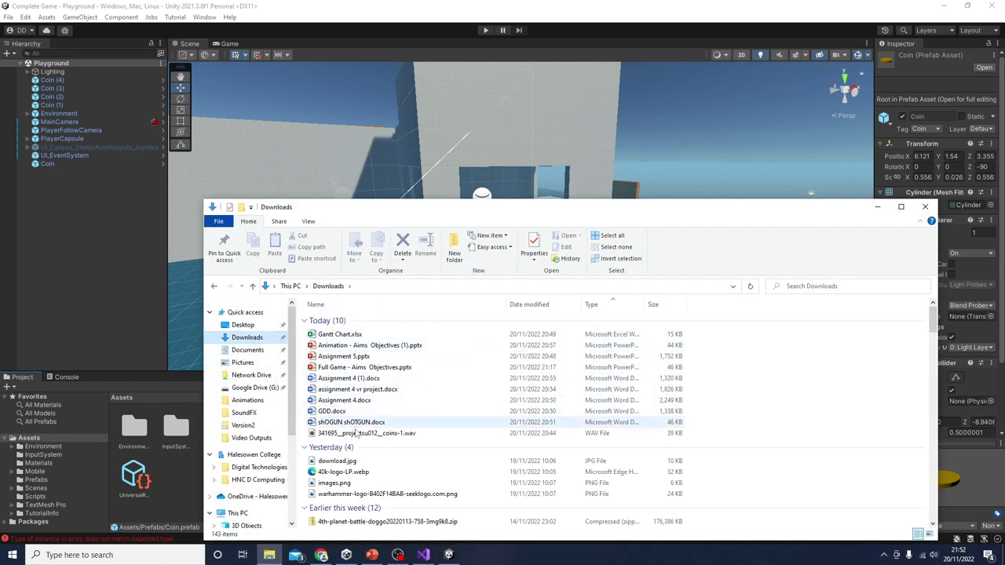
Preview the sound file 341695__projectsu012__coins-1.wav from Downloads in Groove Music and close the player.
click(360, 435)
double_click(361, 434)
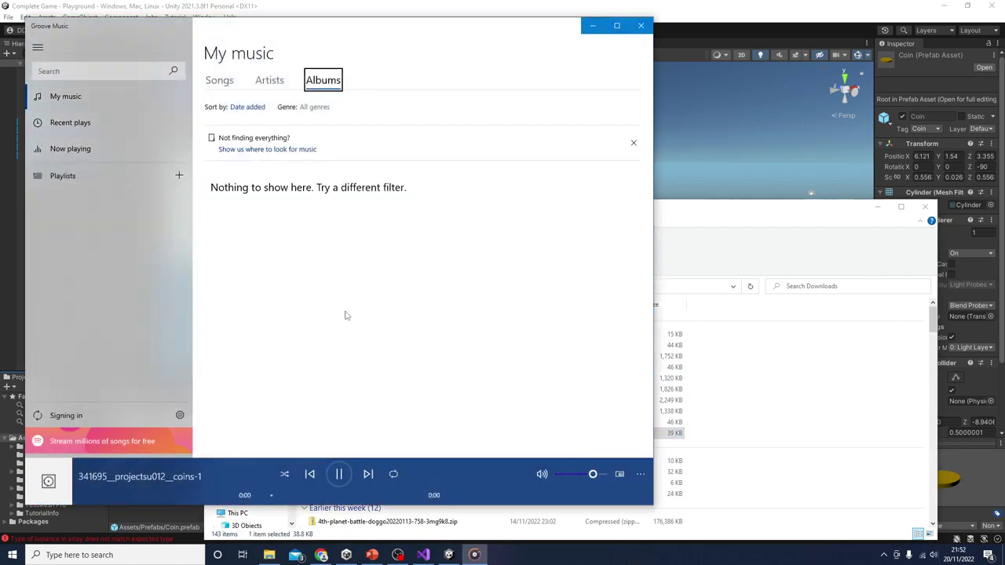
click(340, 474)
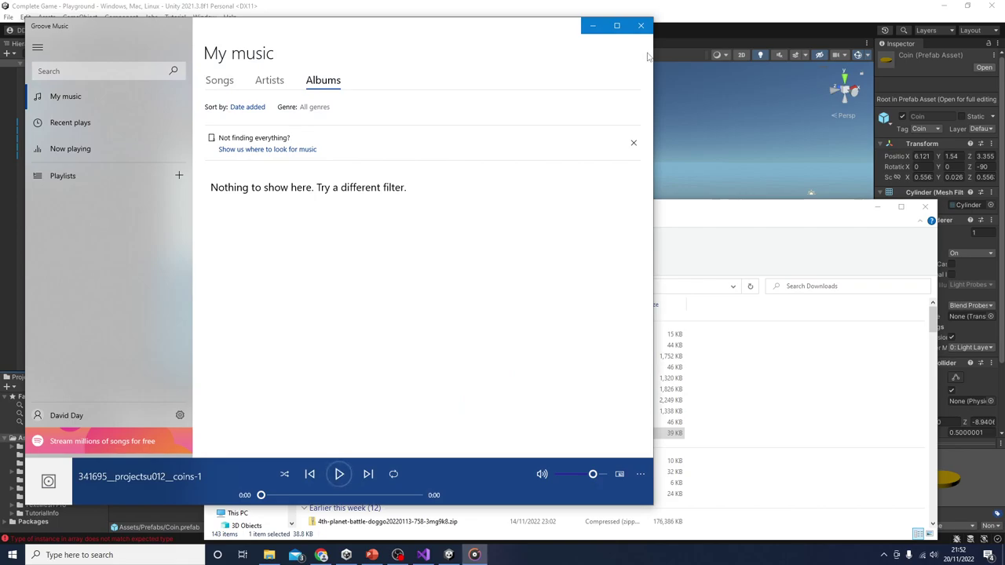
click(640, 26)
Import 341695__projectsu012__coins-1.wav from Downloads into the Unity project's Assets and move it into the Prefabs folder.
drag(597, 202, 857, 179)
drag(627, 411, 305, 497)
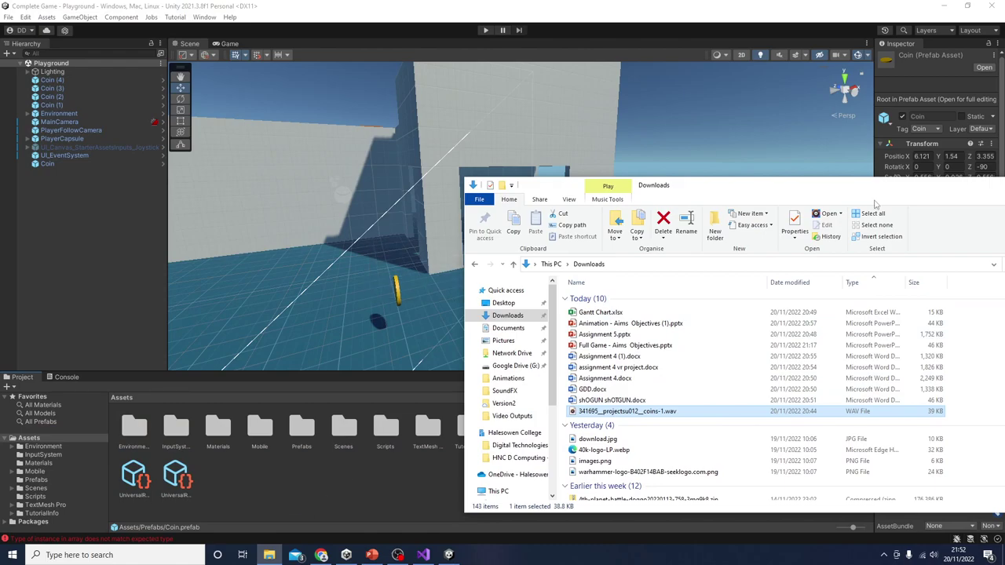
click(257, 478)
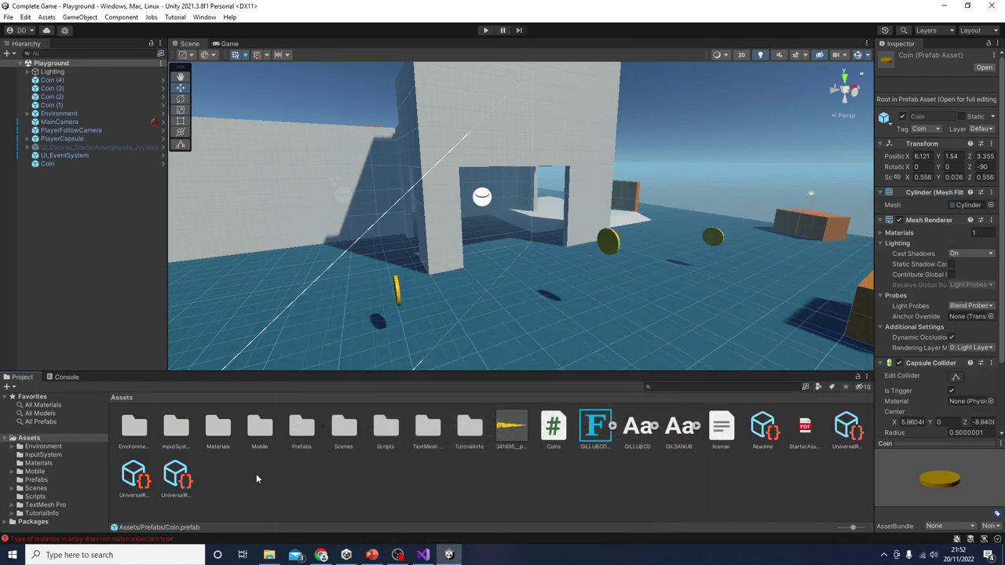
click(514, 425)
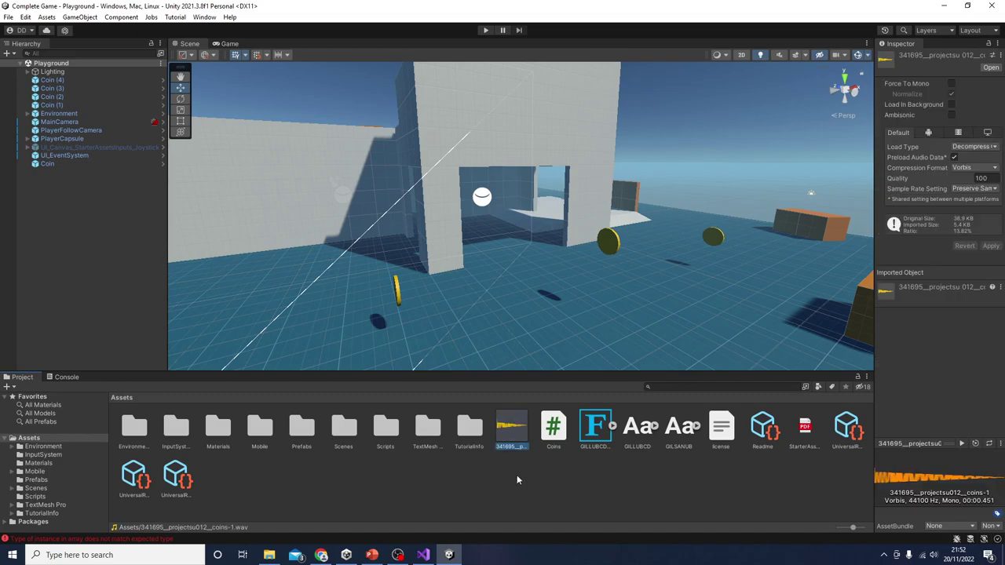
drag(509, 465, 302, 428)
Add the coins-1 sound clip to the Coin prefab in the Prefabs folder as an Audio Source and disable Play On Awake.
double_click(301, 427)
click(174, 420)
scroll(945, 397, down, 3)
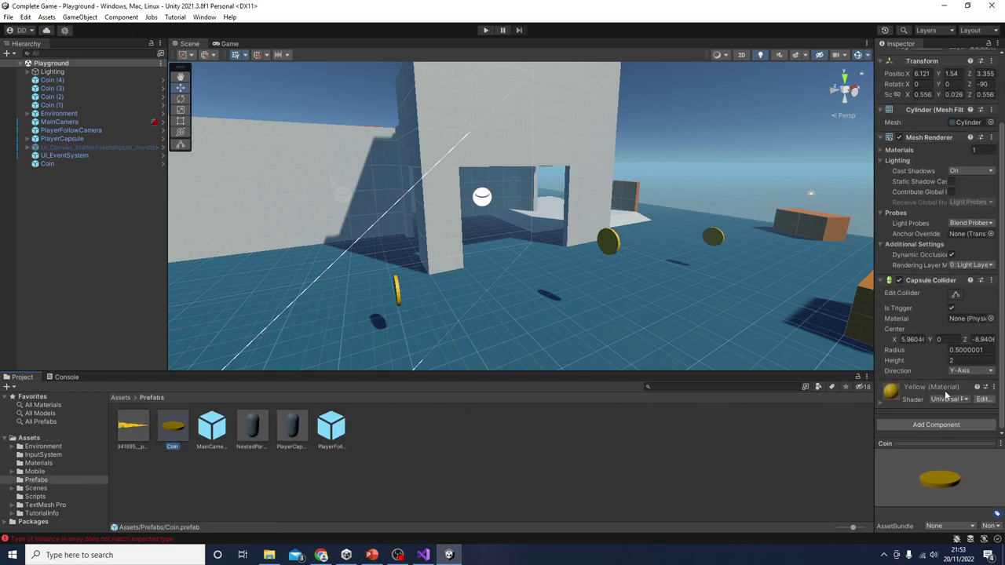
drag(133, 430, 934, 434)
scroll(933, 393, down, 3)
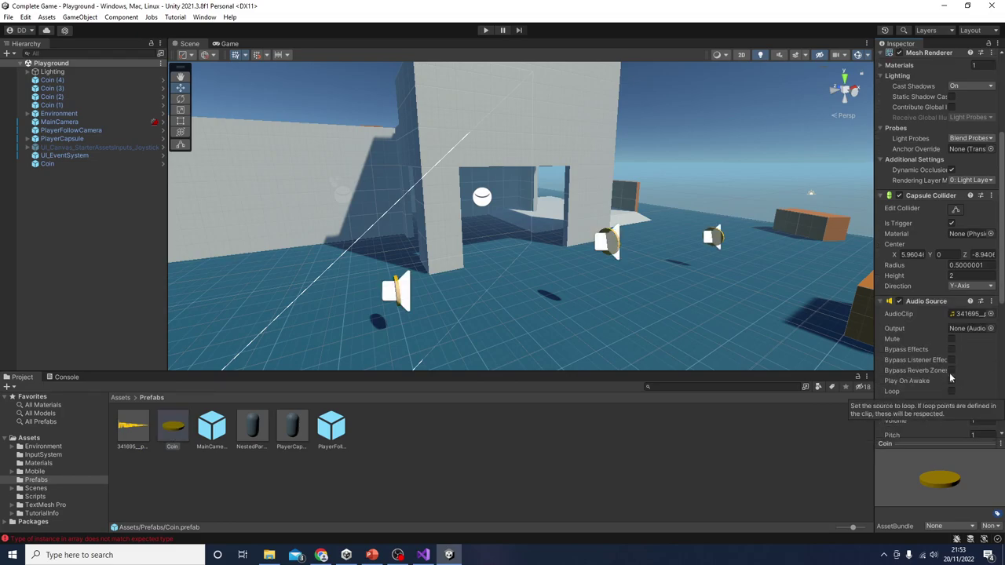
right_drag(402, 302, 701, 346)
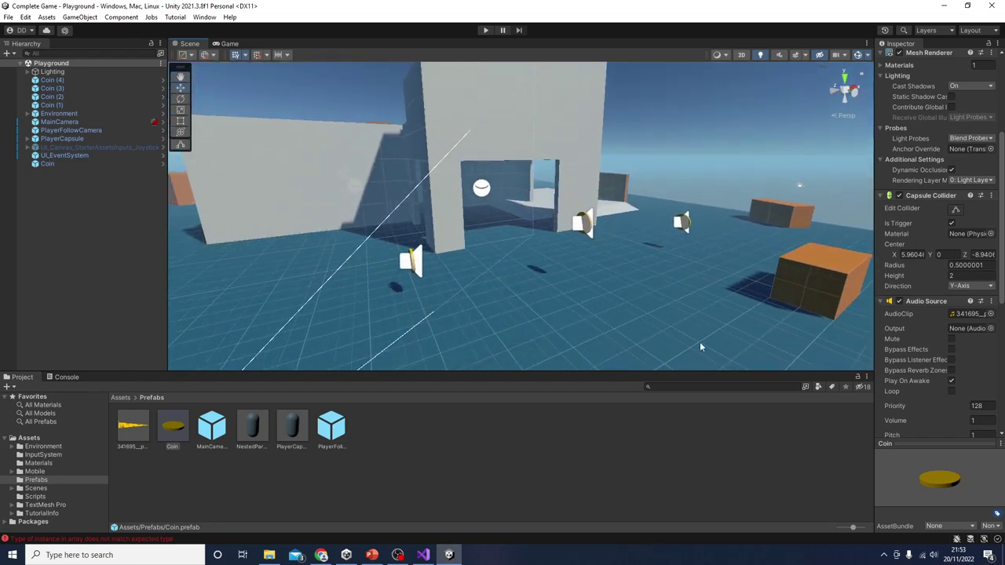
click(951, 381)
Set the Coin prefab's Audio Source to a Spatial Blend of 1 and a Max Distance of 2.
scroll(949, 394, down, 4)
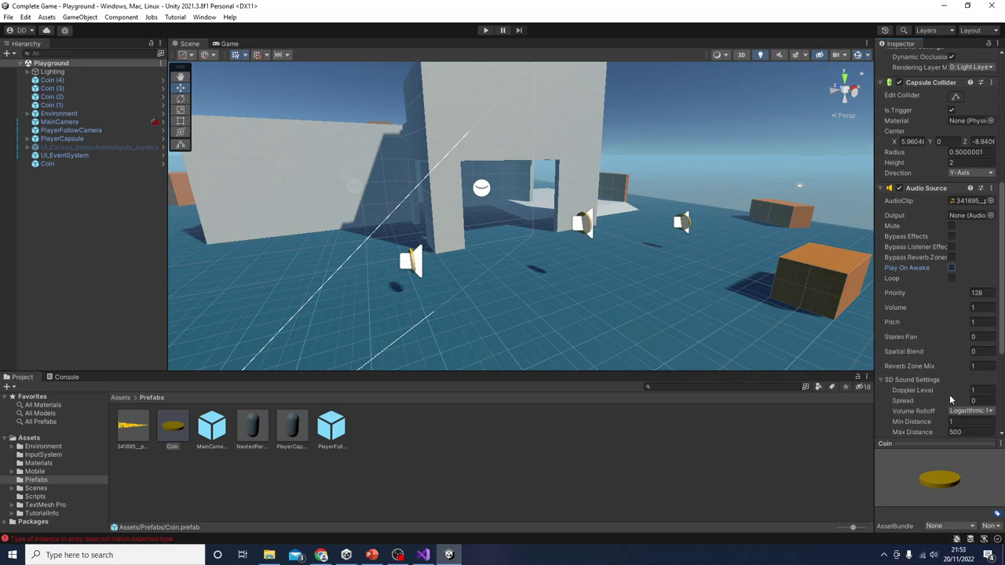
scroll(939, 345, down, 4)
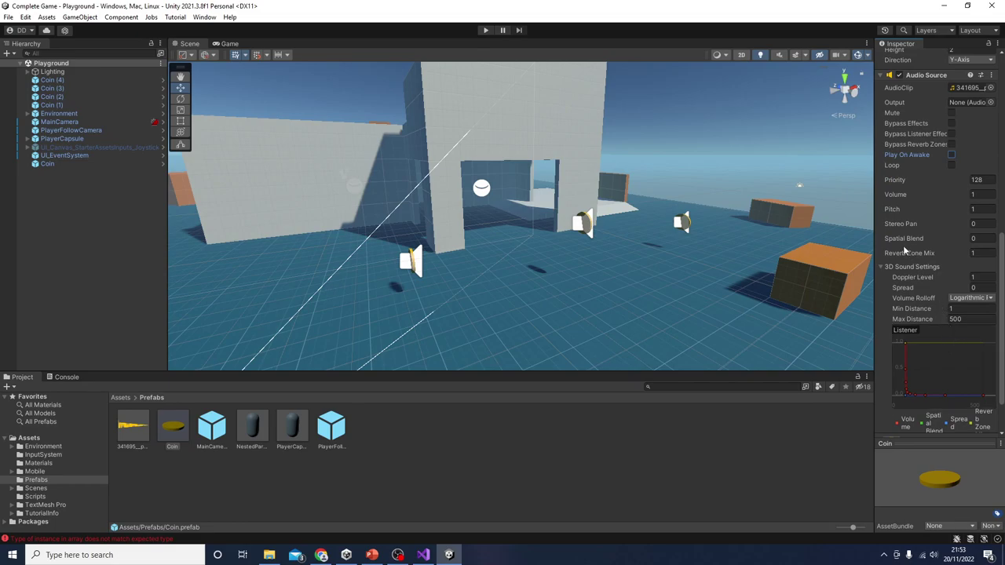
drag(873, 238, 747, 248)
drag(856, 228, 963, 227)
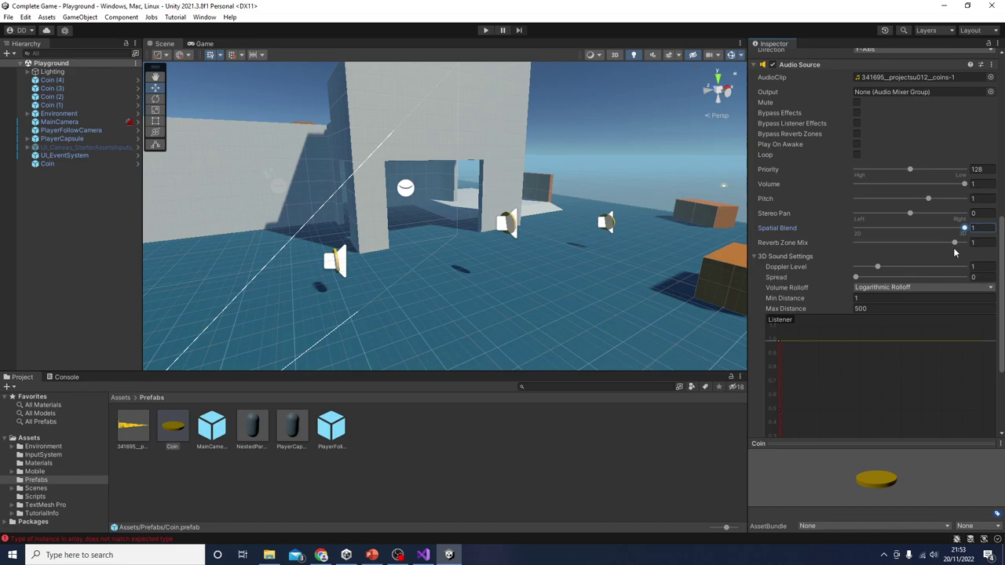
drag(827, 308, 872, 316)
click(794, 309)
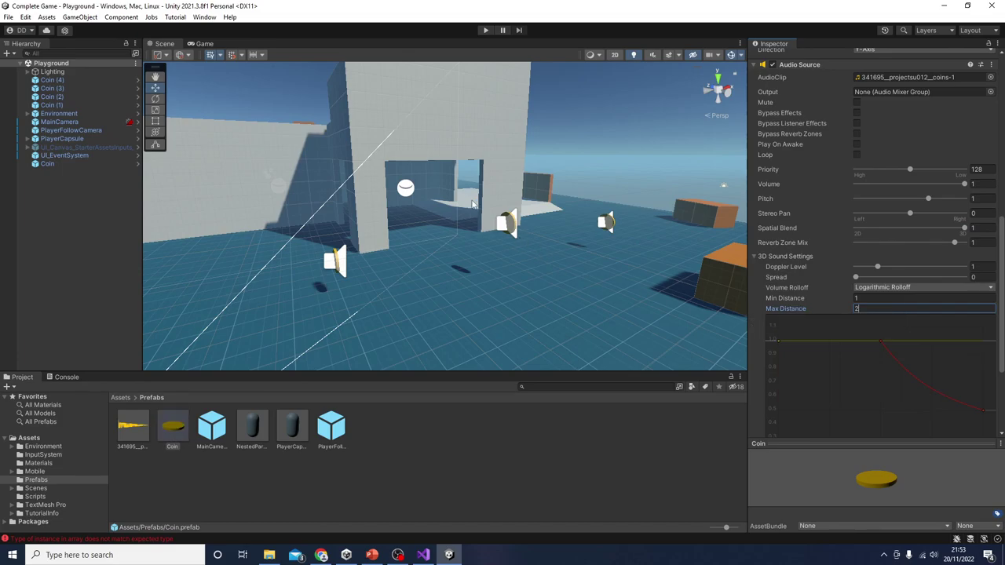
In Visual Studio, start a GetComponent<AudioSource> statement below score++ inside the Coins script's Coin tag check.
click(423, 555)
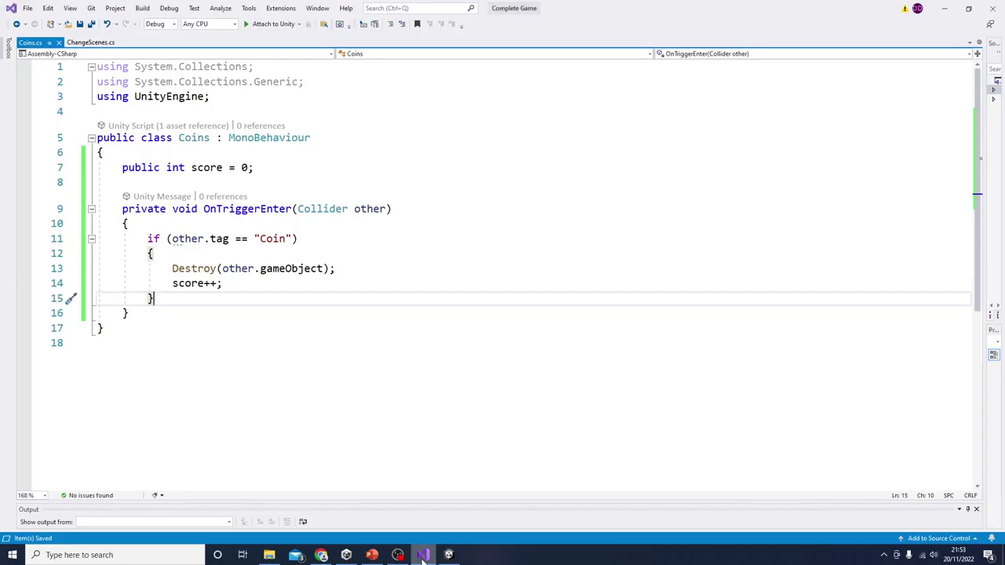
key(Return)
text(getc)
key(Down)
key(Tab)
text(<>)
key(Left)
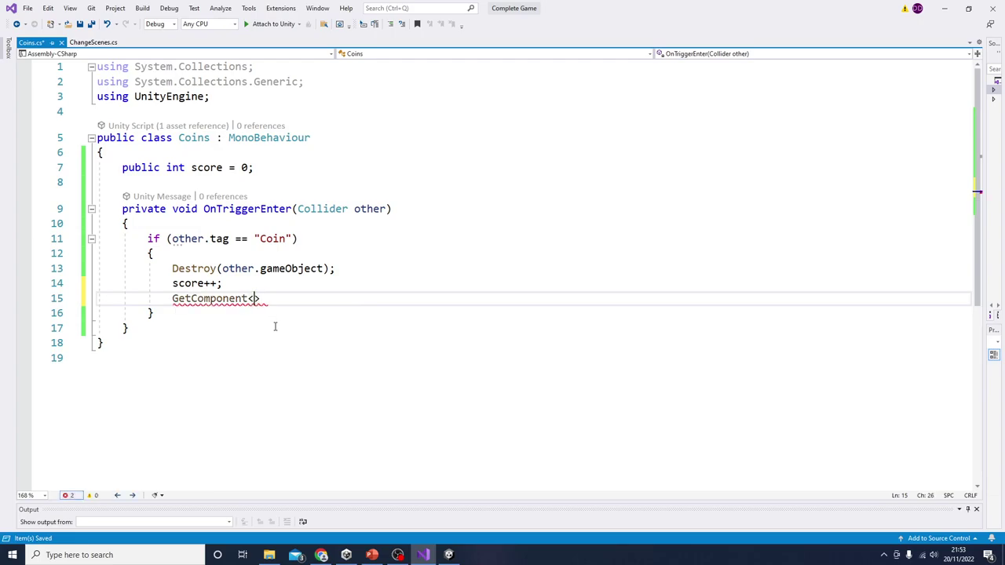
text(audio)
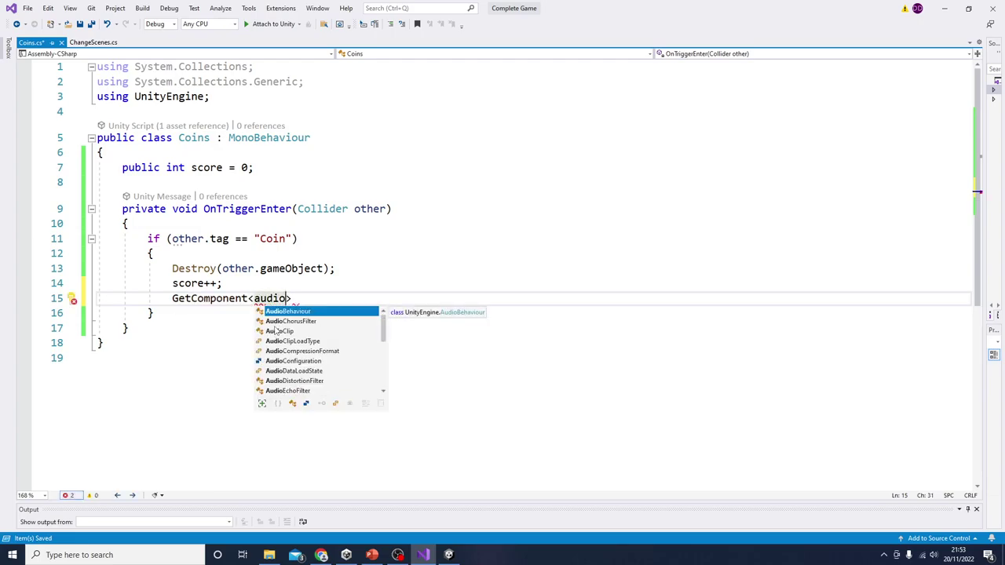
text(s)
key(Tab)
key(Right)
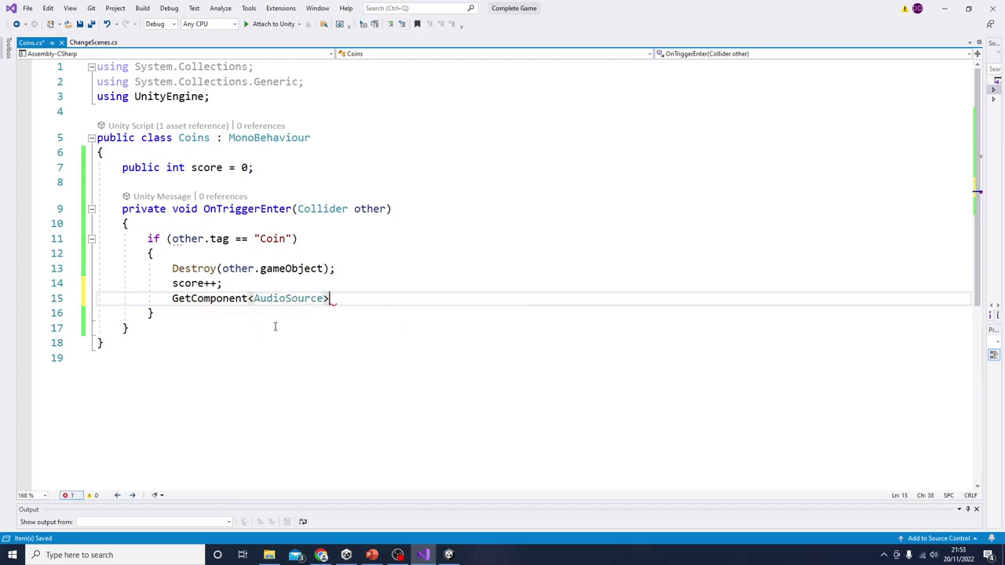
Complete the AudioSource statement on line 15 with ().Play();, save the Coins script and return to Unity.
text(().)
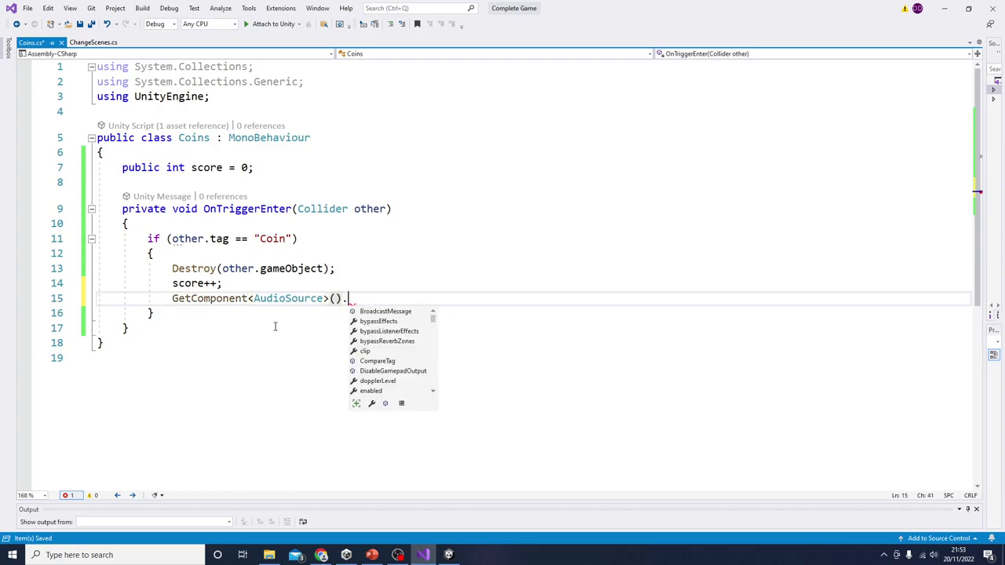
text(play)
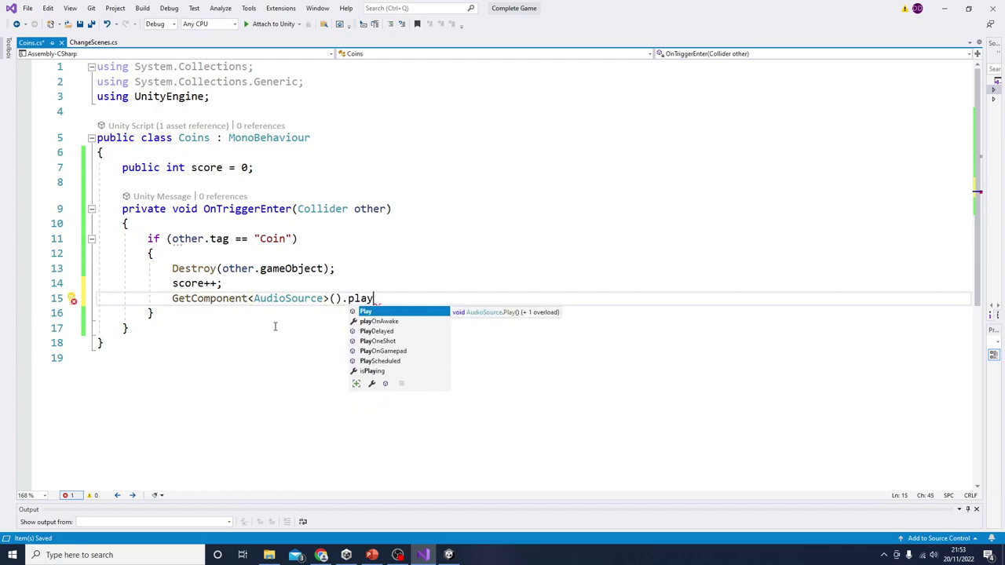
key(Down)
key(Down)
key(Down)
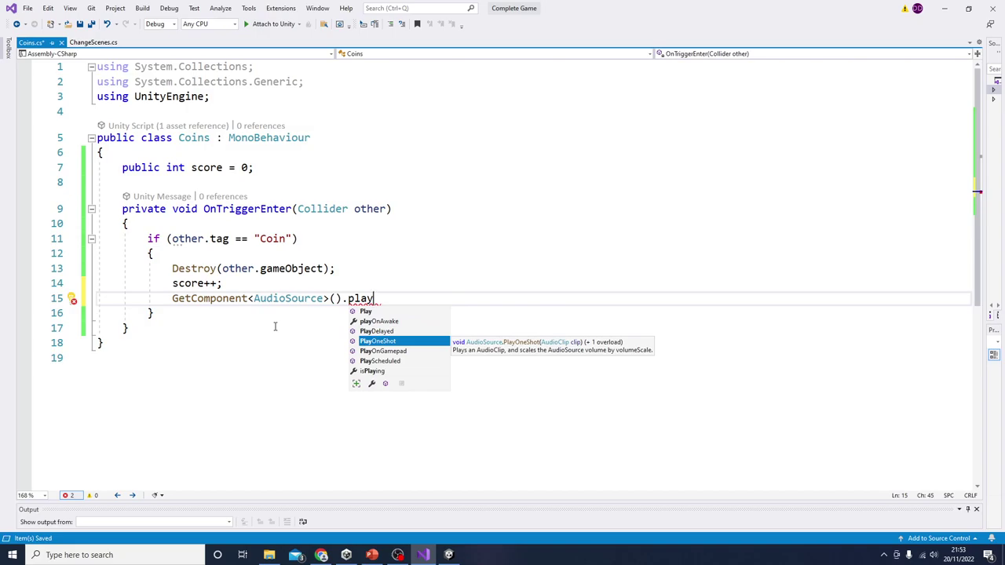
key(Up)
key(Up)
key(Up)
key(Tab)
text(();)
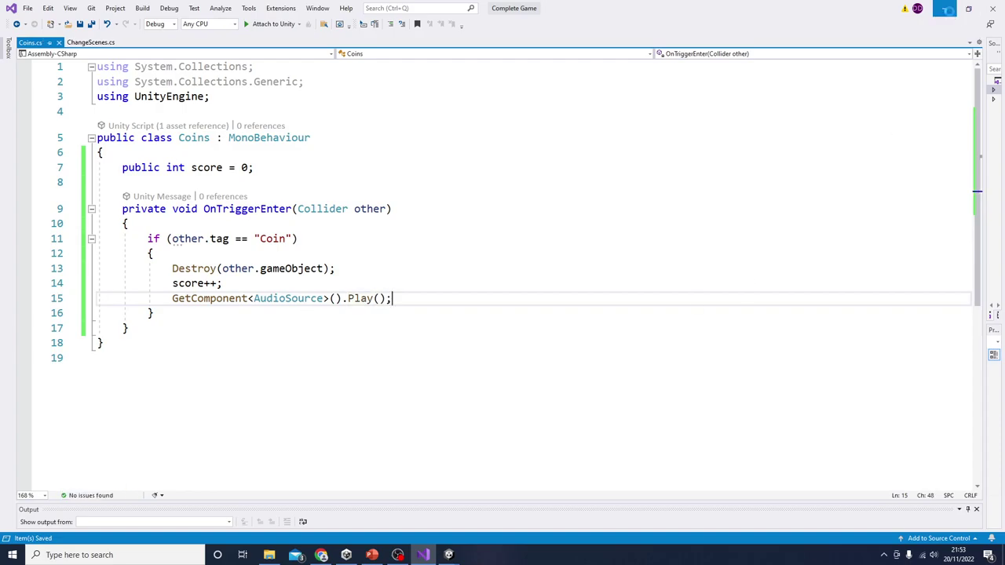
click(944, 8)
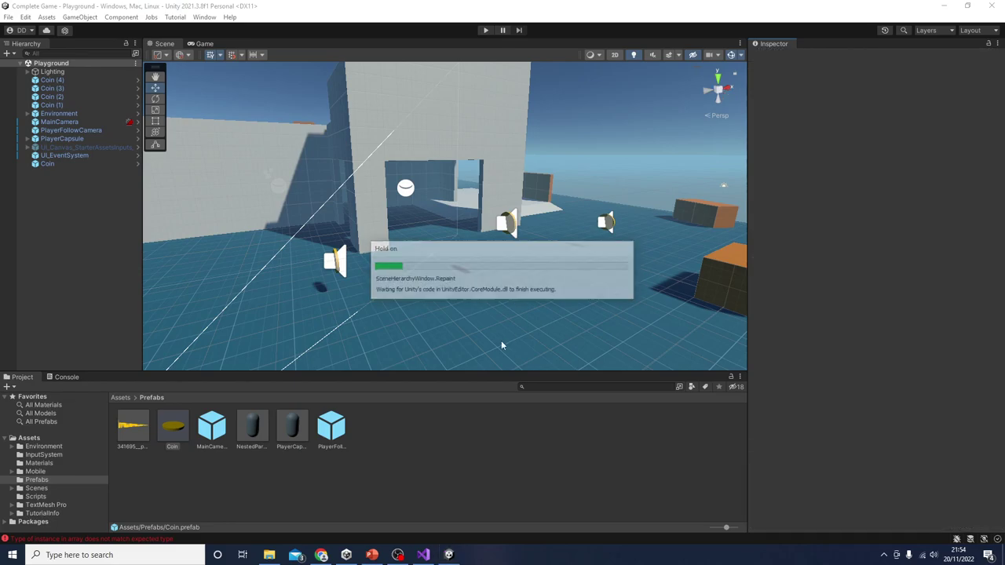
click(398, 554)
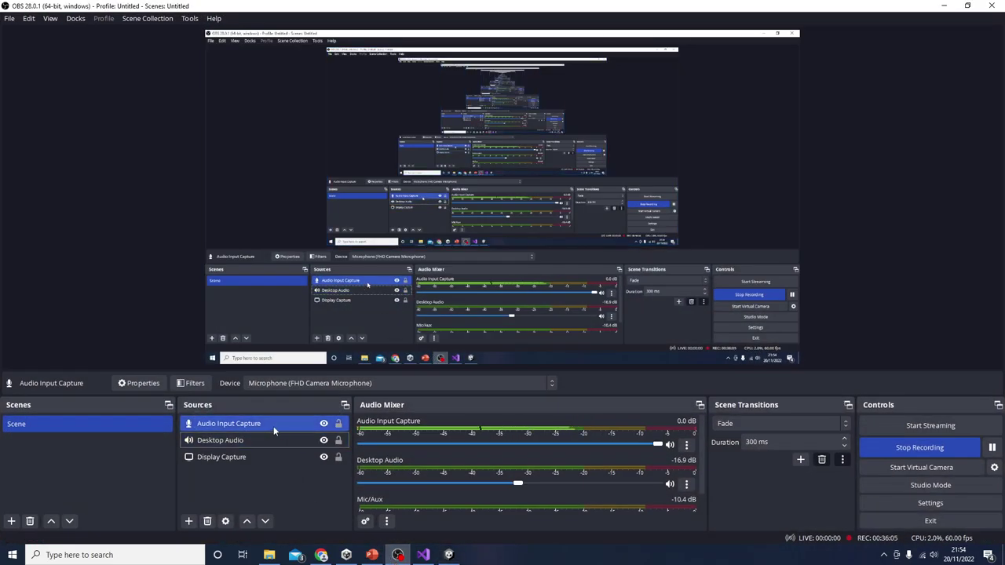
drag(273, 426, 273, 441)
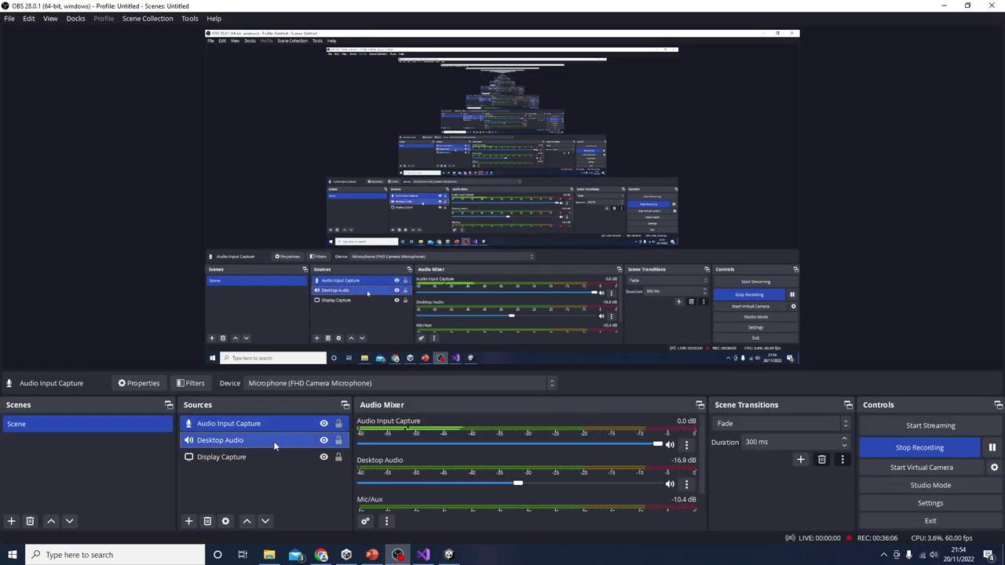
click(943, 5)
Run the game and walk the player through several coins to test the collection sound.
click(483, 30)
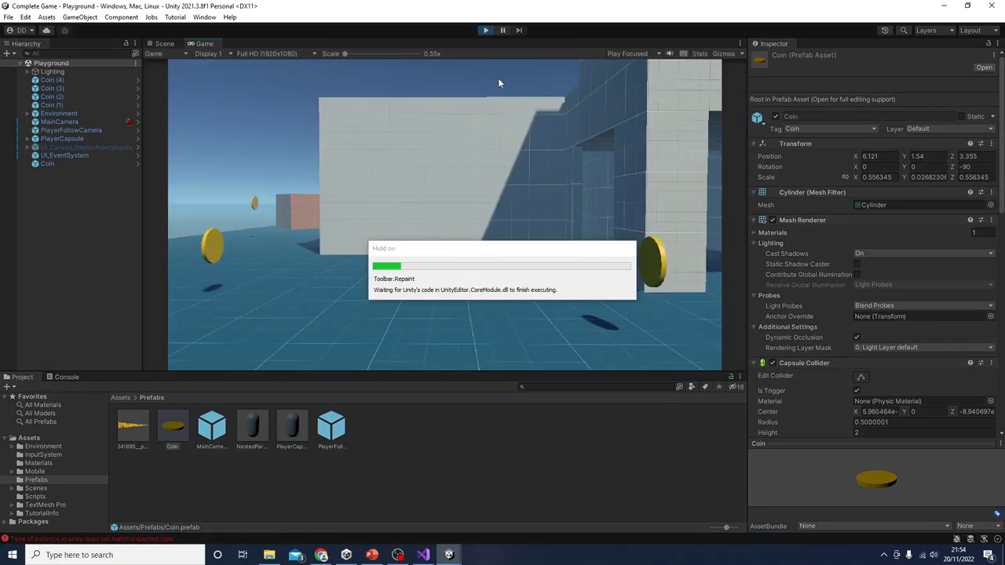
key(w)
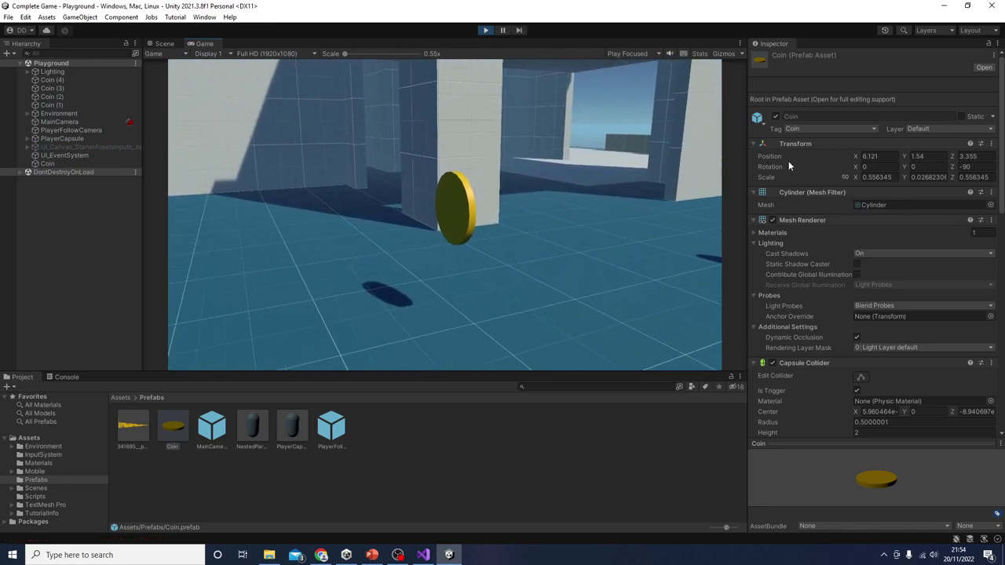
key(w)
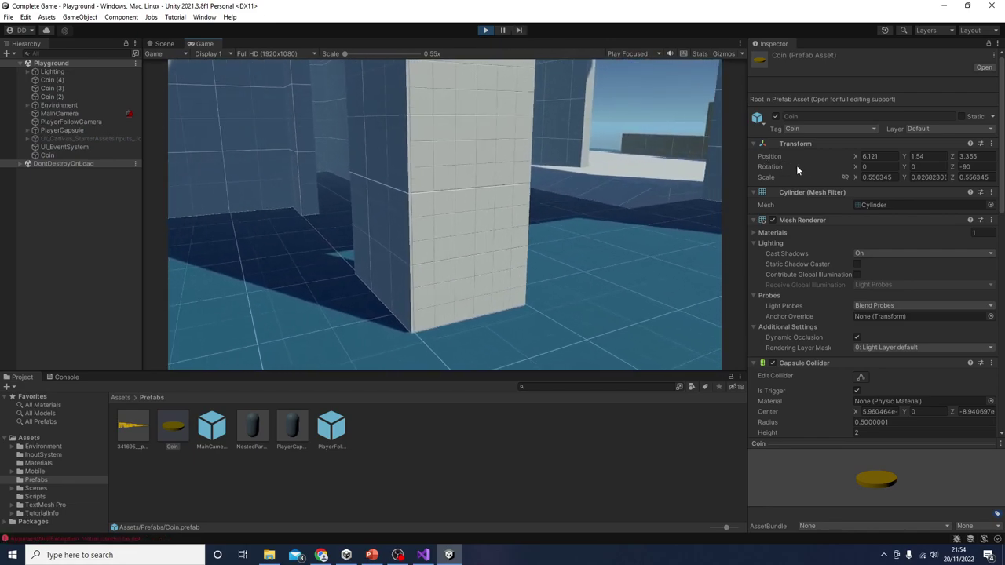
key(w)
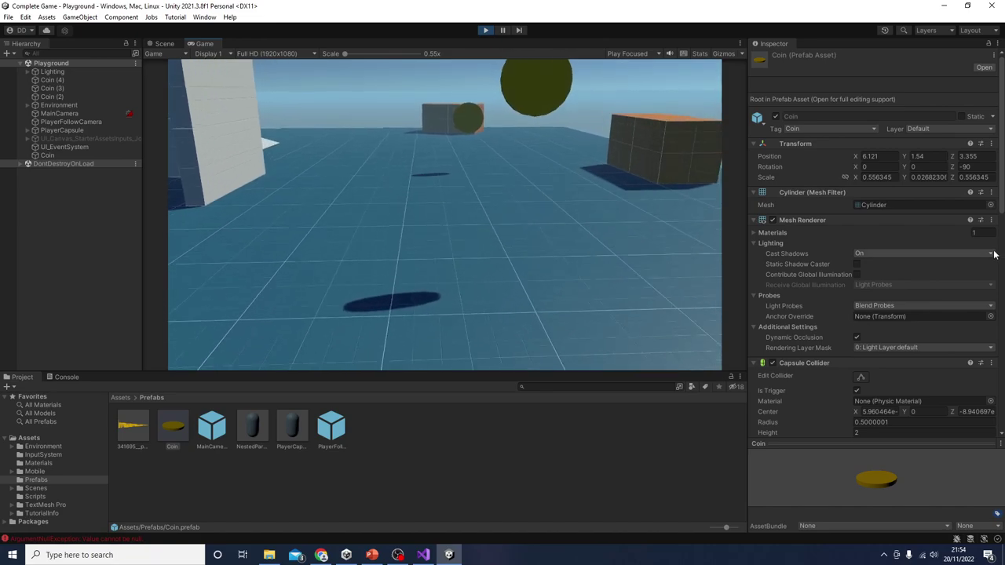
key(w)
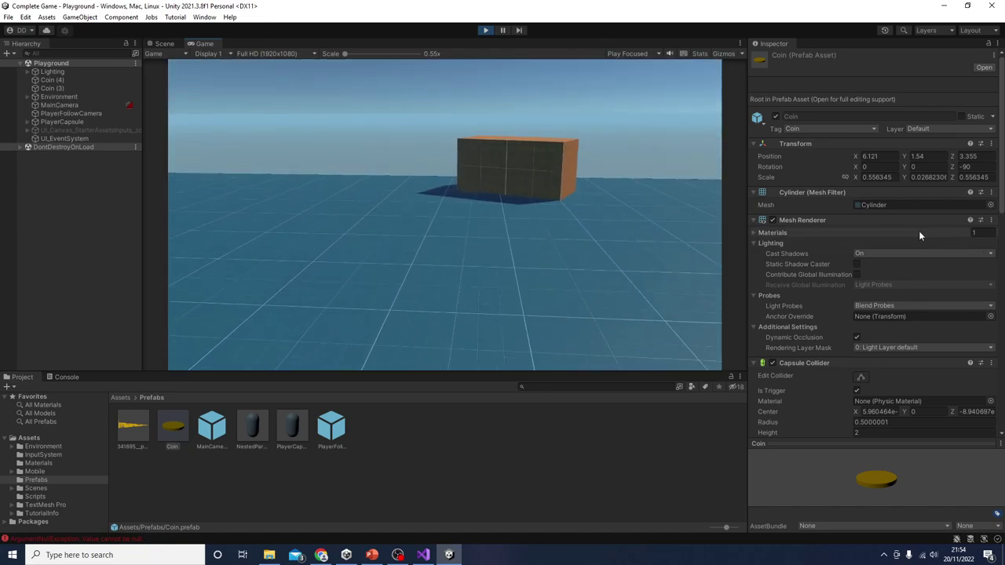
key(w)
Inspect the details of the logged error in the console and stop the game.
click(56, 376)
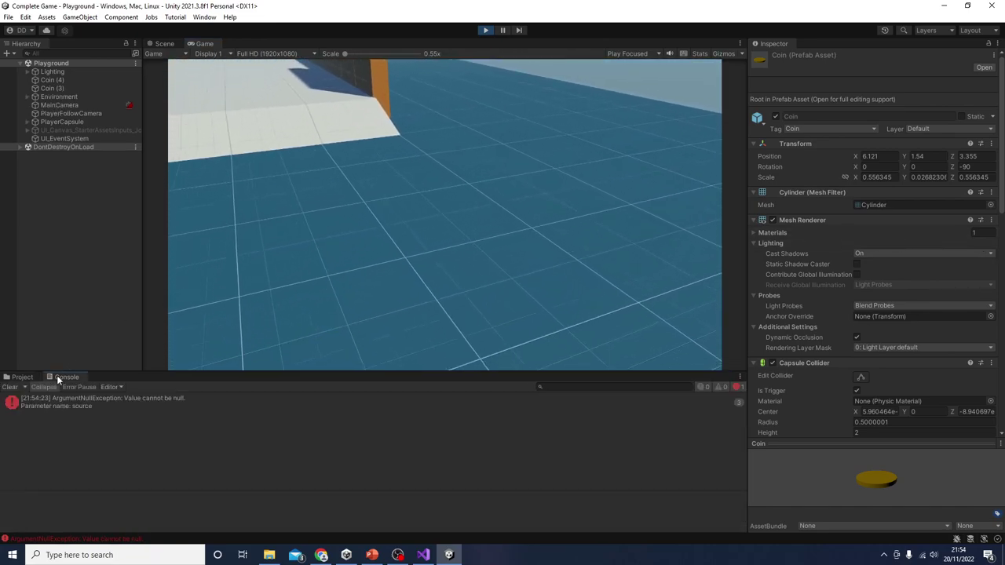
click(85, 400)
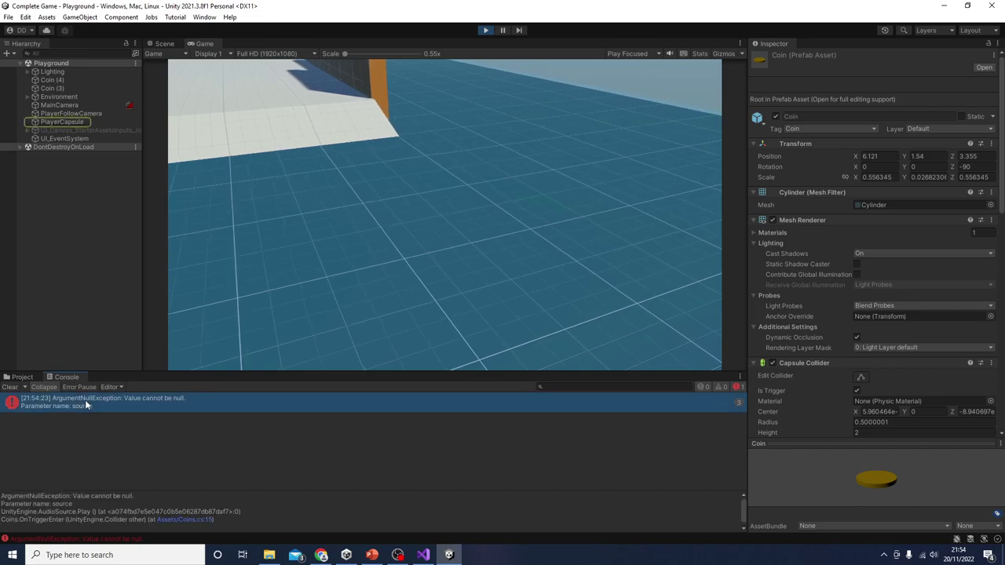
click(485, 31)
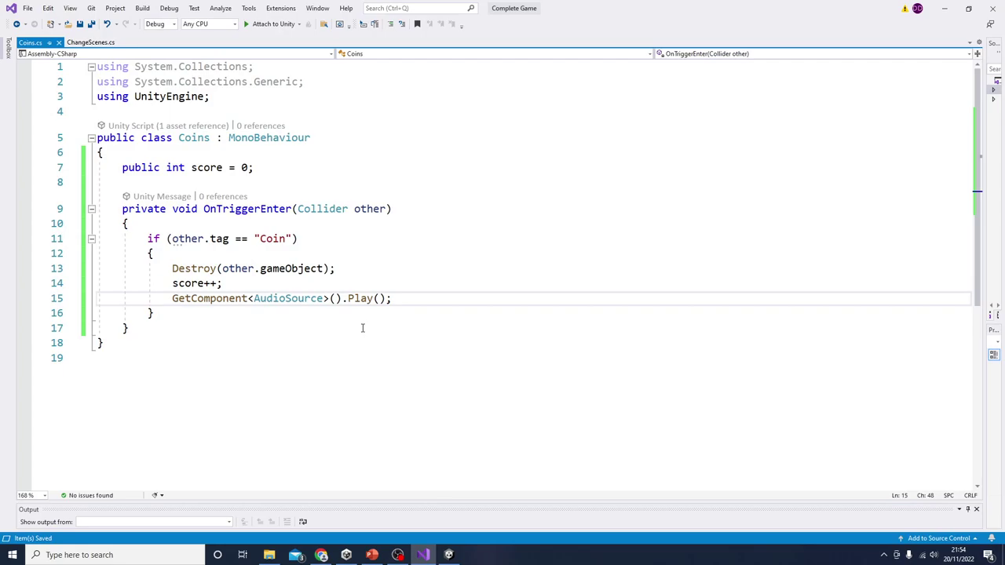
In the Coins script in Visual Studio, prefix the GetComponent<AudioSource>() call on line 15 with "other." and save.
drag(167, 306, 432, 307)
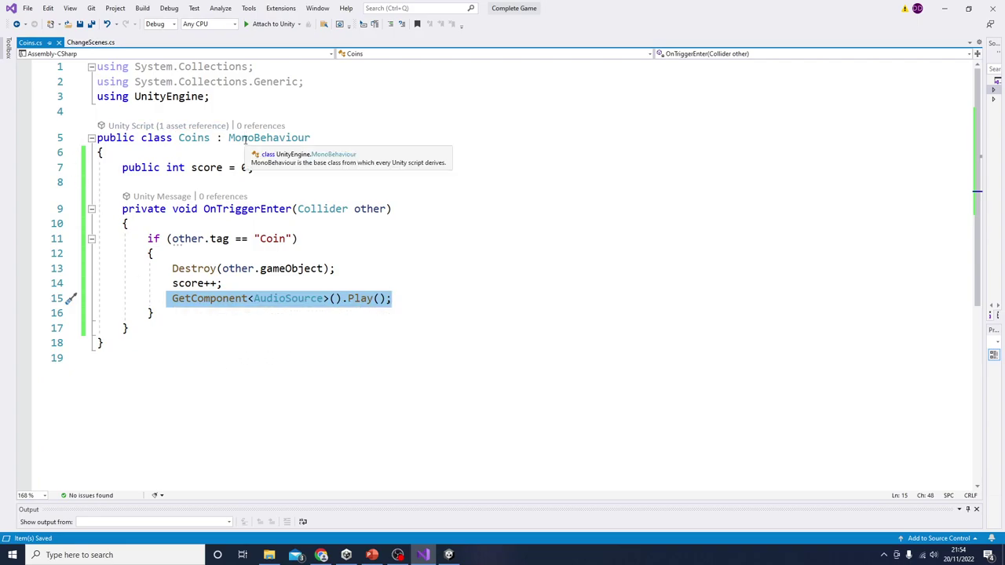
click(267, 342)
double_click(188, 240)
key(ctrl+c)
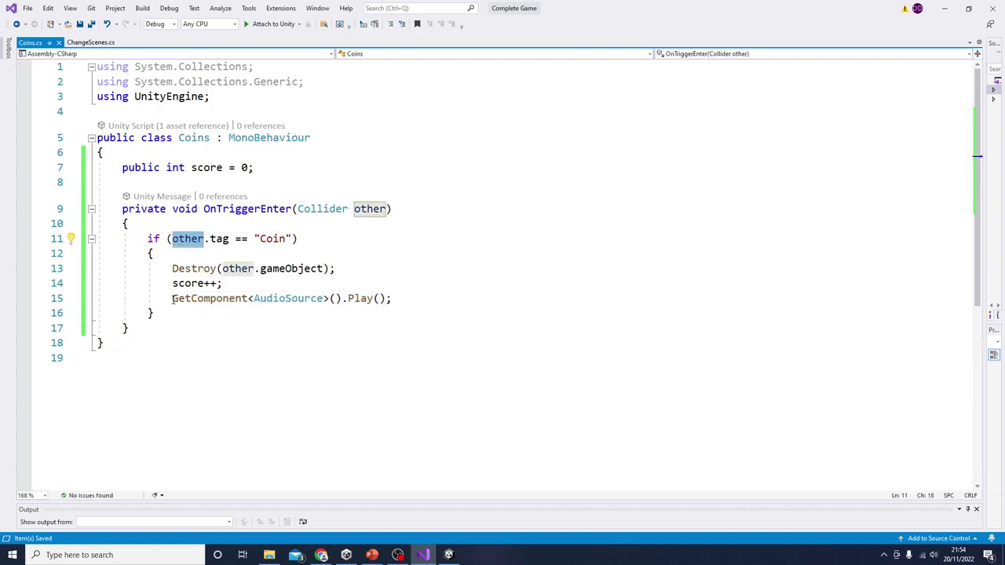
click(173, 299)
key(ctrl+v)
text(.)
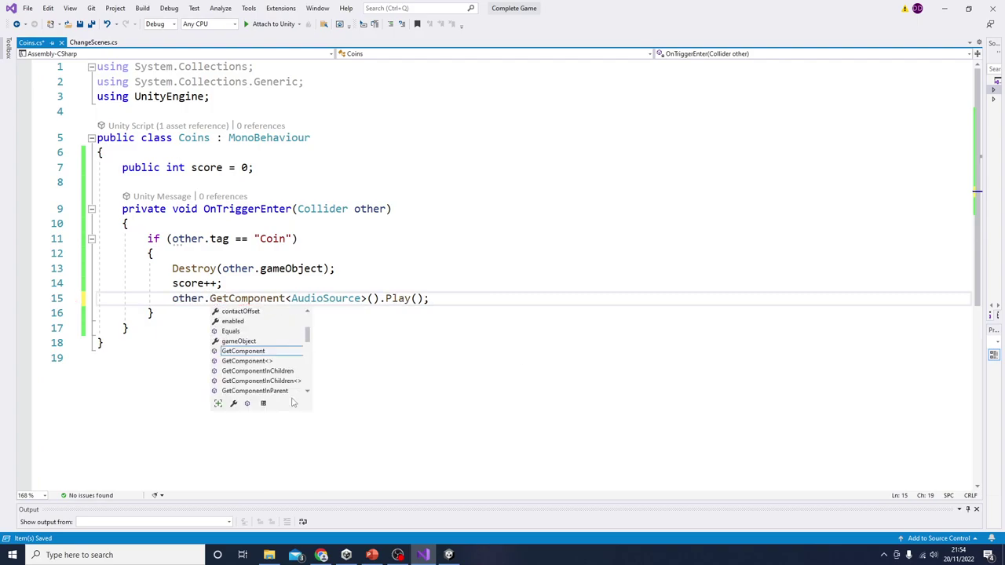
key(Escape)
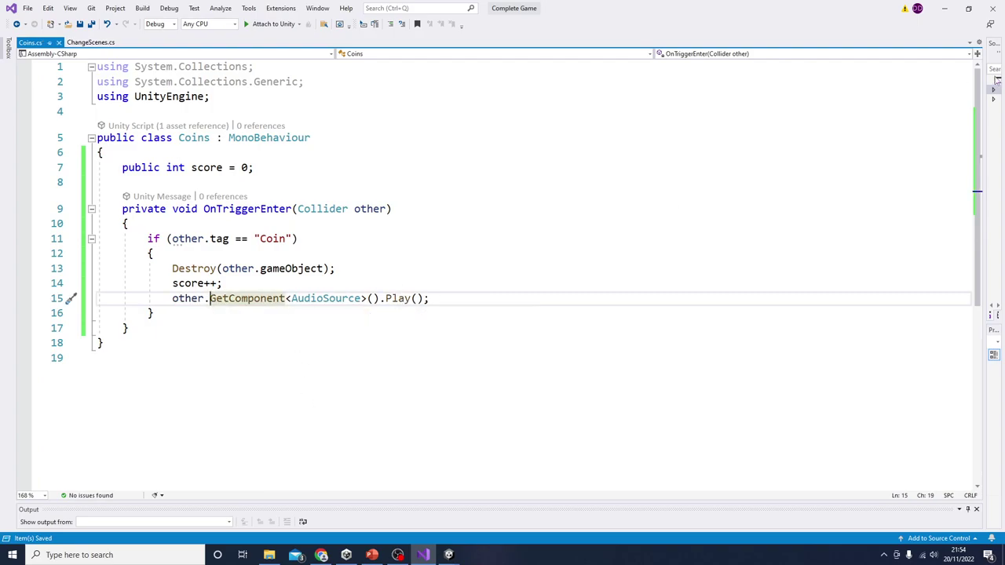
Back in Unity, clear the console, run the game to collect a coin, and stop it.
click(944, 8)
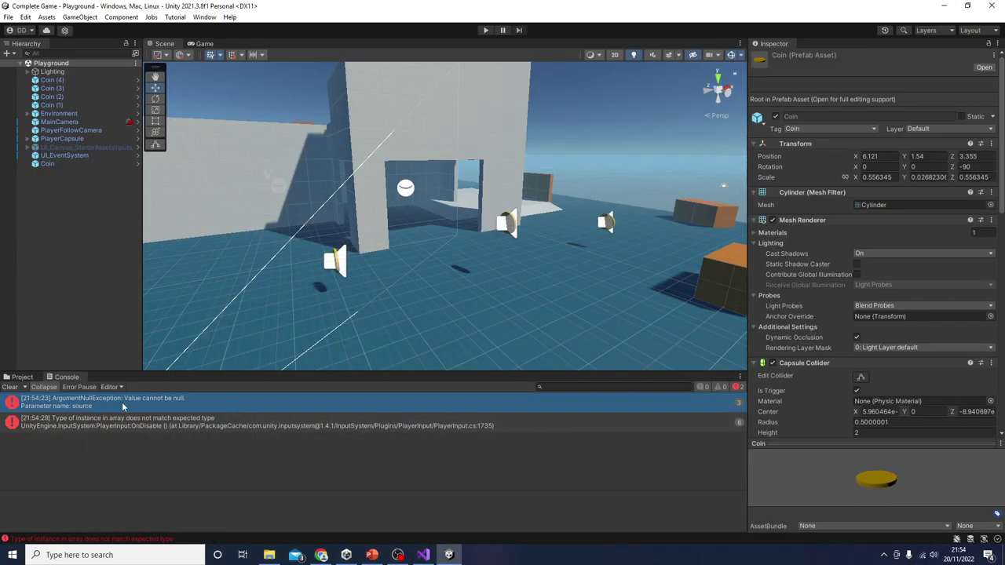
click(9, 387)
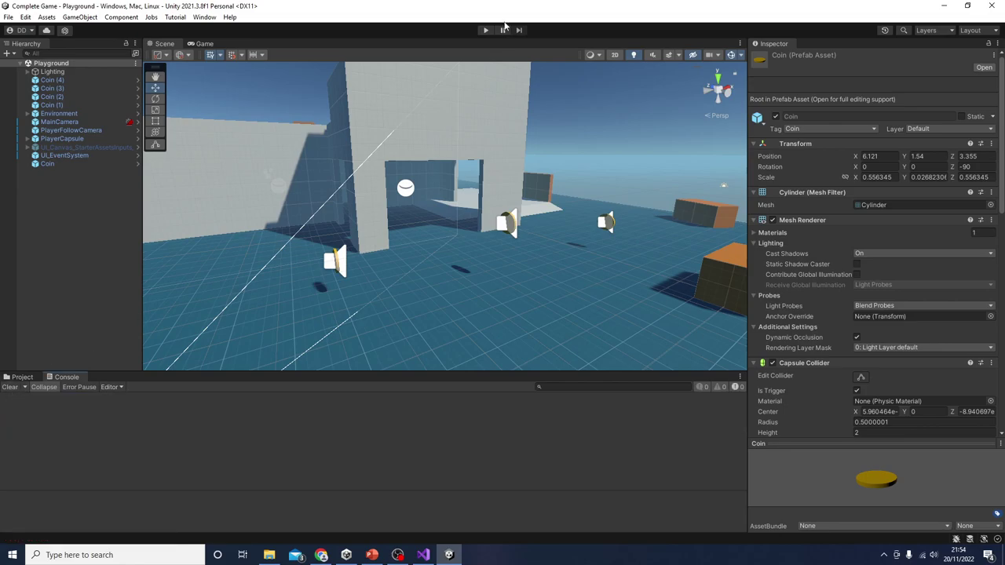
click(485, 31)
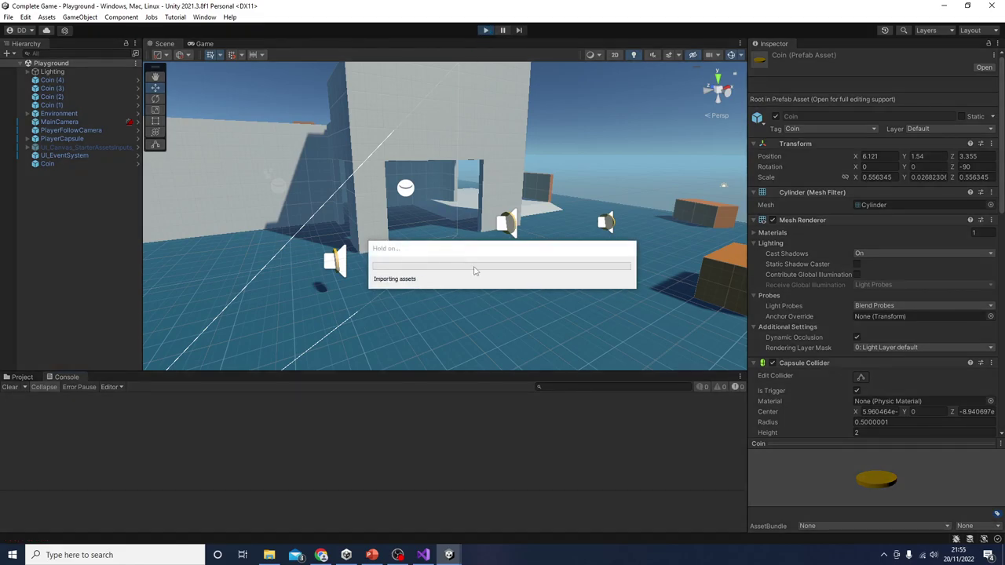
key(w)
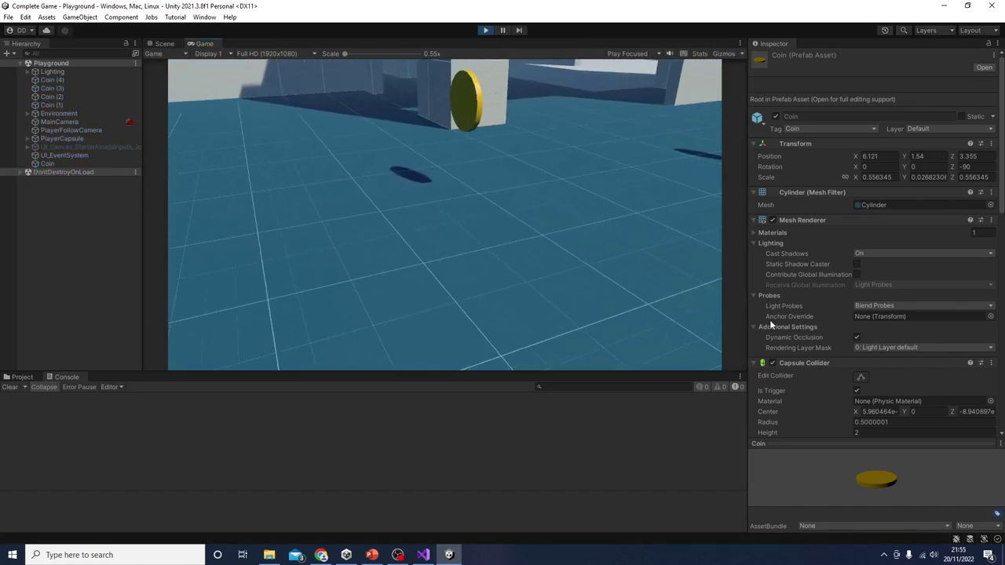
key(w)
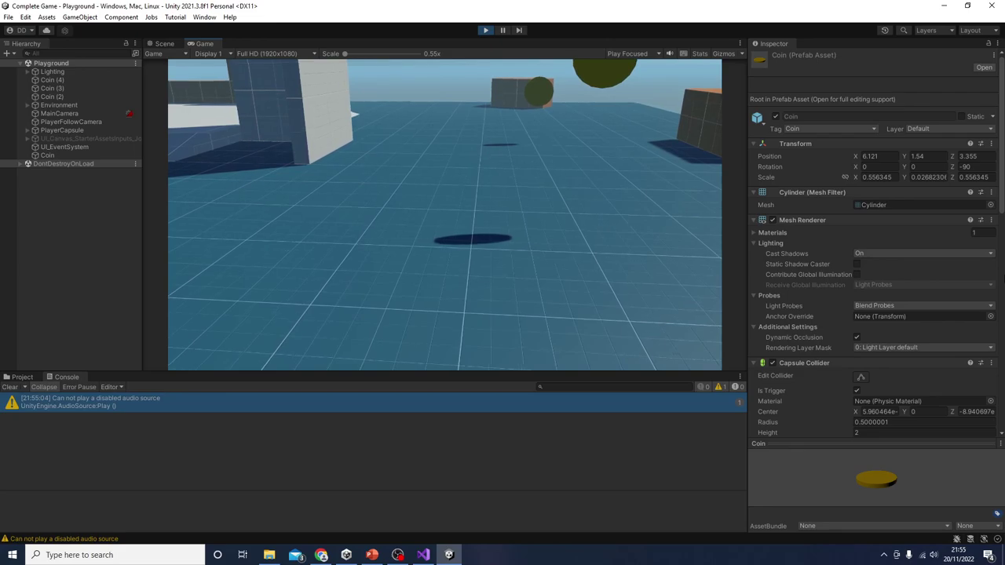
key(Escape)
click(484, 30)
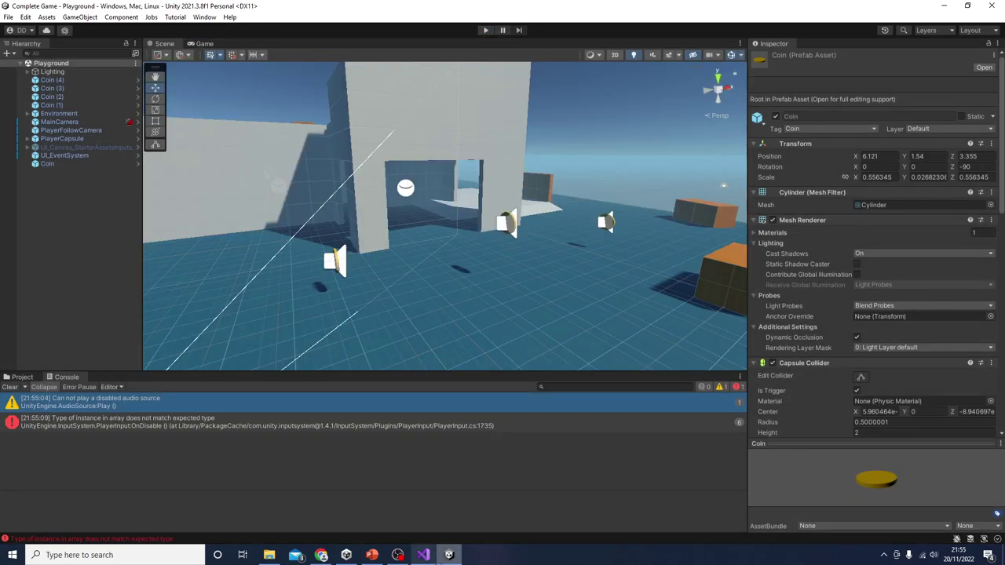
In the Coins script in Visual Studio, replace the Play method on line 15 with PlayOneShot.
click(423, 555)
click(412, 298)
double_click(400, 298)
text(Play)
key(Down)
key(Down)
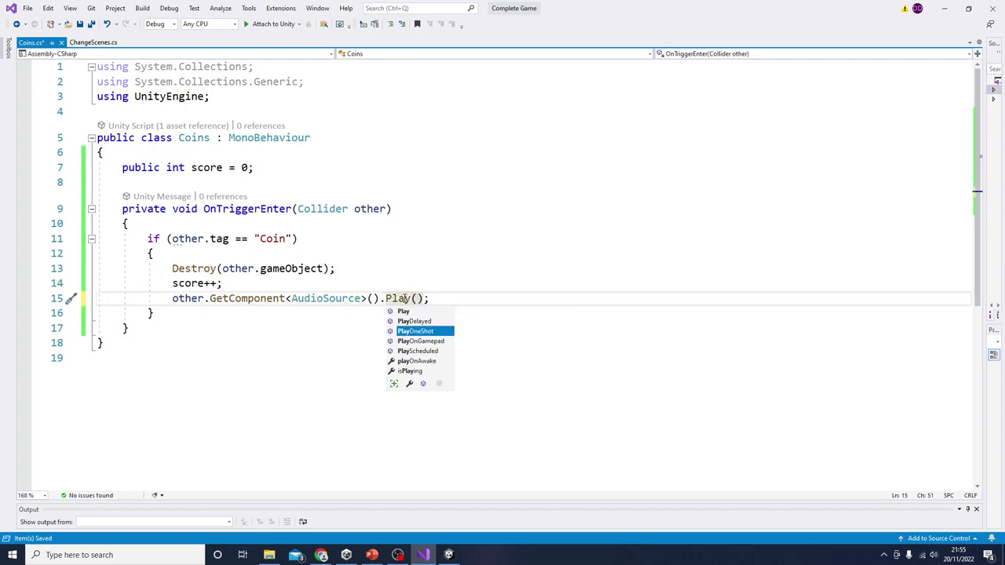
key(Tab)
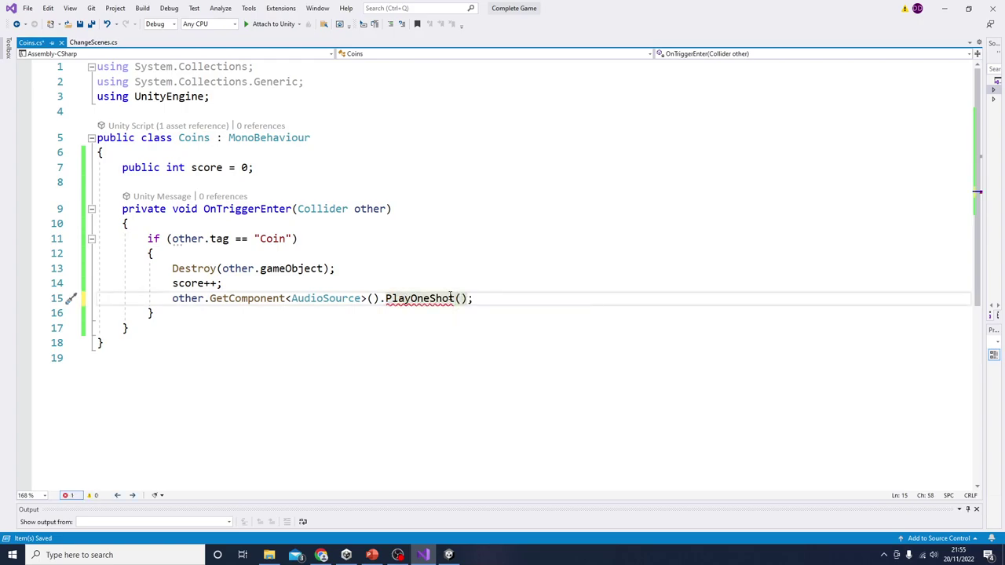
Check PlayOneShot's expected parameters, try 1 as its argument, remove it again and save the Coins script.
mouse_move(448, 297)
key(Right)
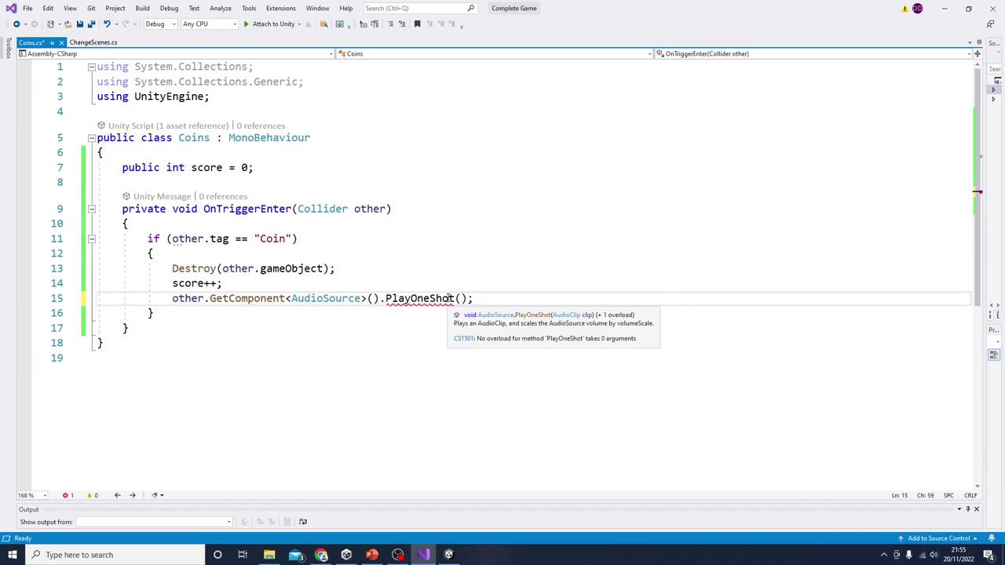
key(Left)
key(Left)
key(Left)
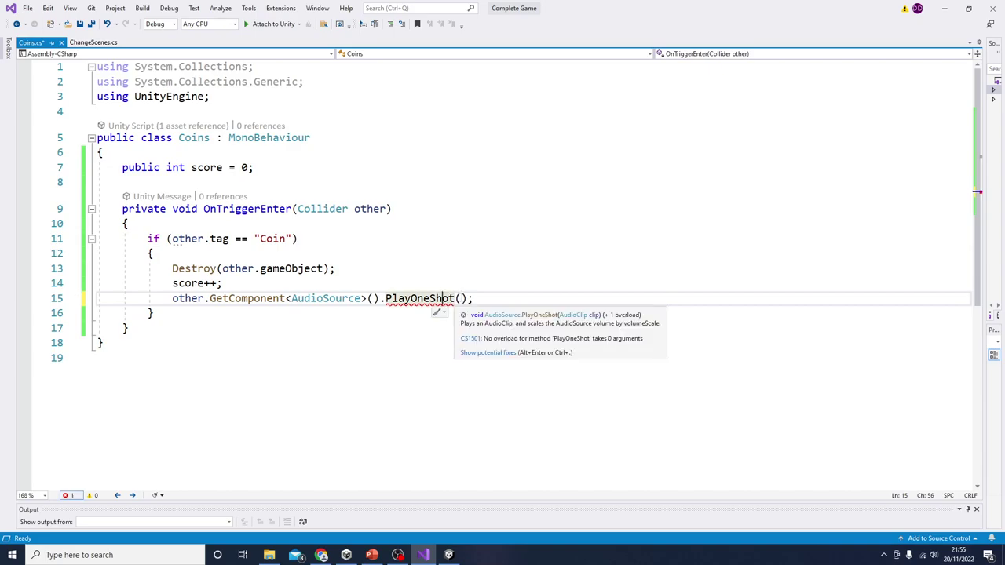
key(Right)
key(Right)
key(Right)
text(1)
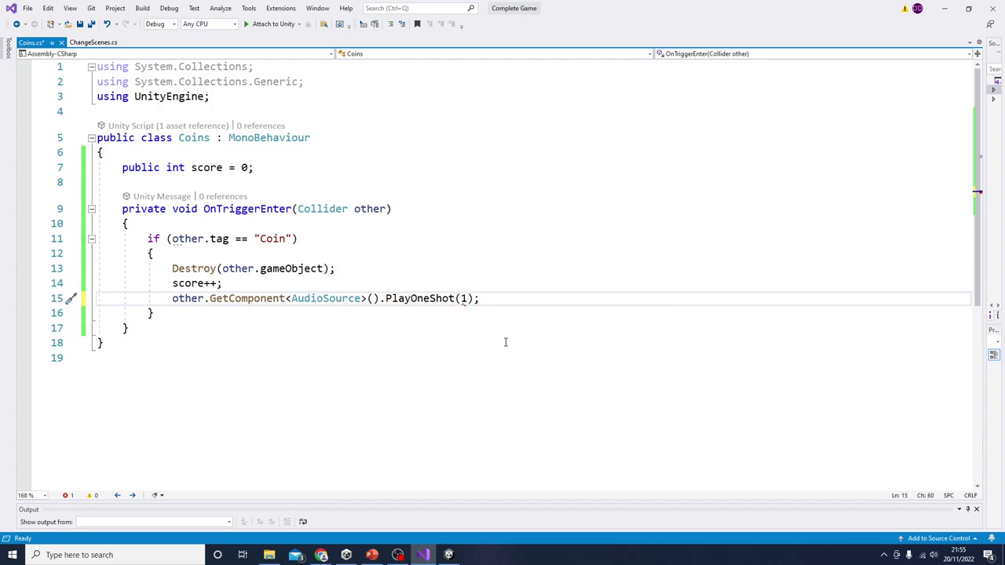
key(BackSpace)
key(ctrl+s)
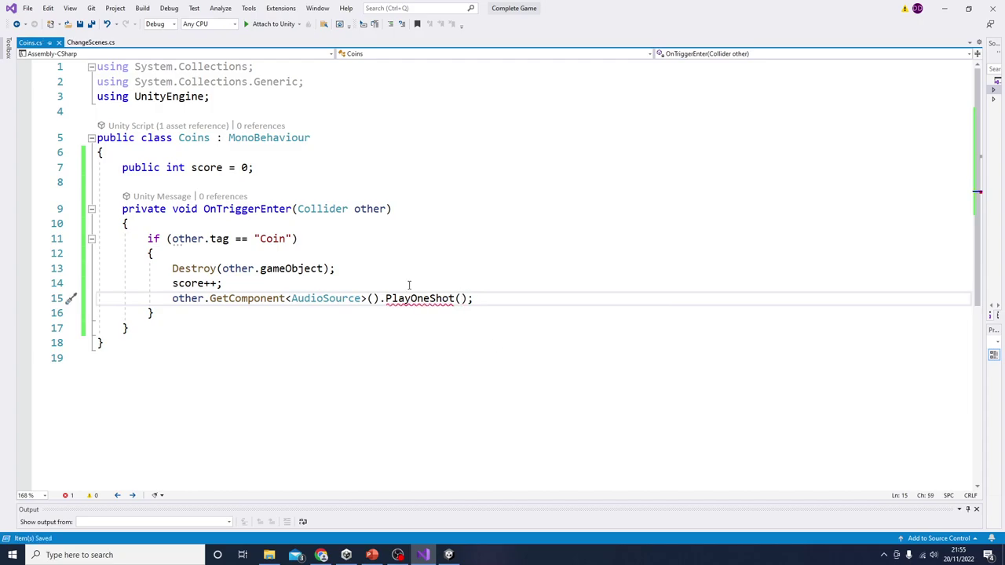
Below the score variable in the Coins script, declare a public AudioClip field named coinNoise and save.
click(259, 167)
key(Return)
text(public )
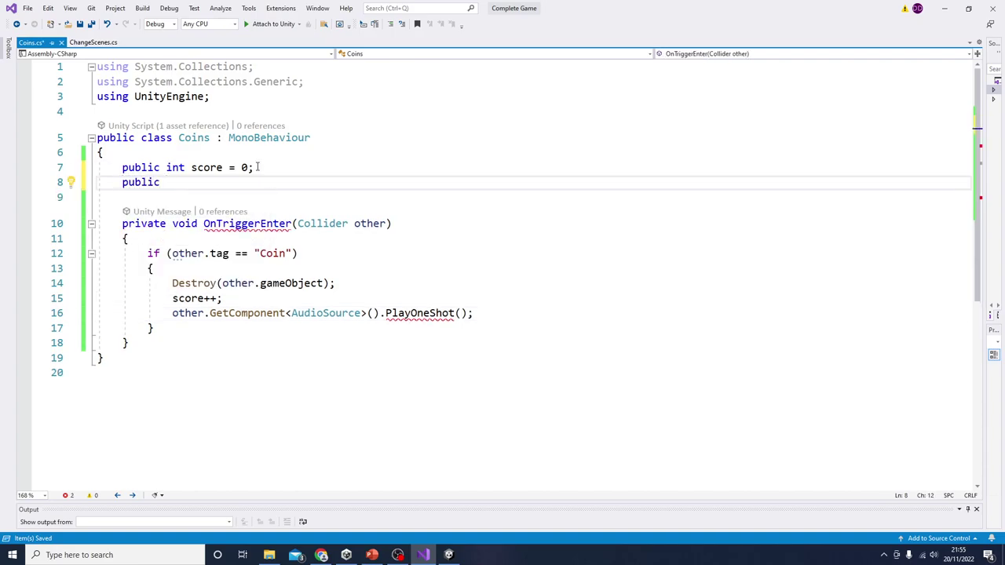
text(audio)
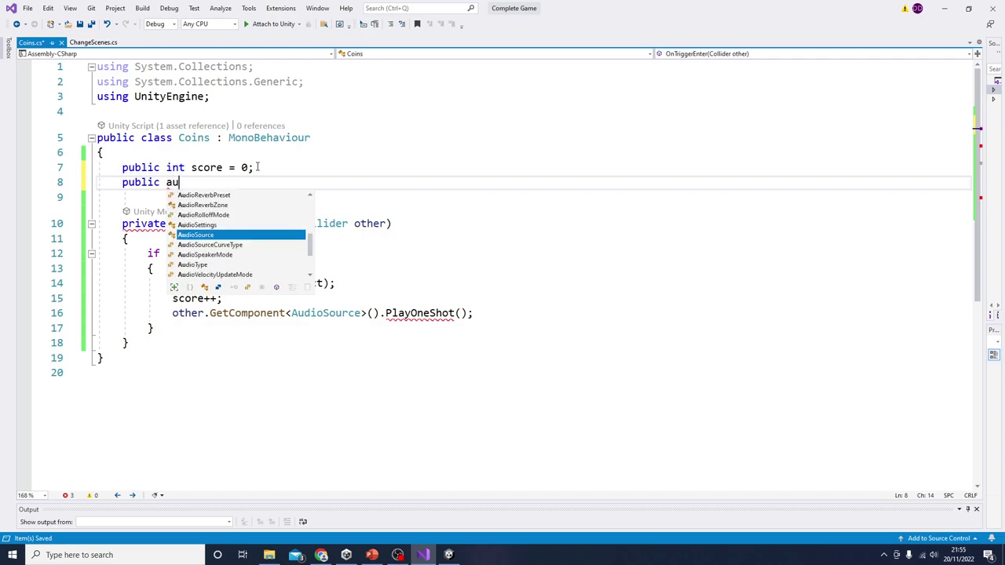
key(Down)
key(Down)
key(Down)
key(Up)
key(Up)
text(cl)
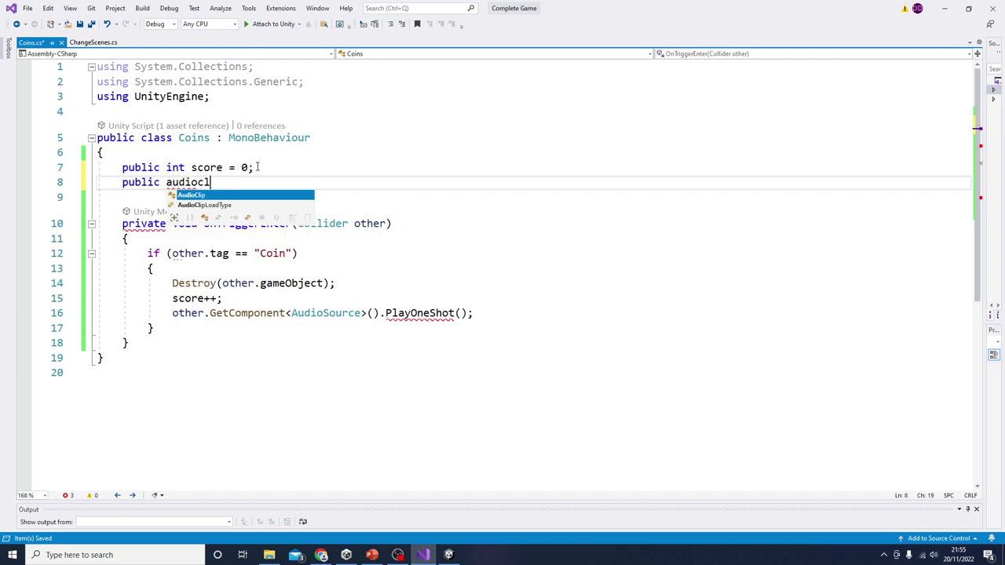
key(Tab)
text(coi)
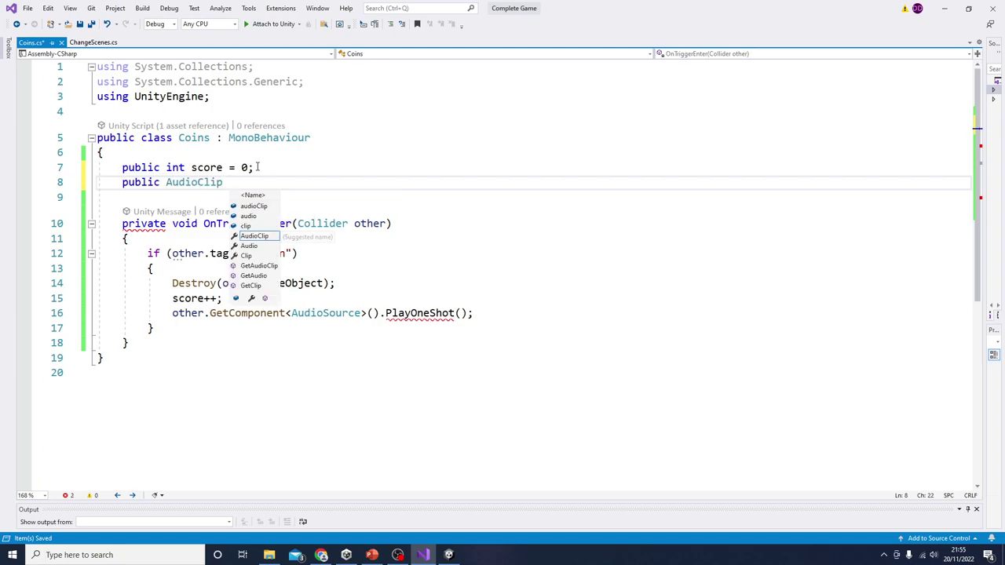
text(nNoise)
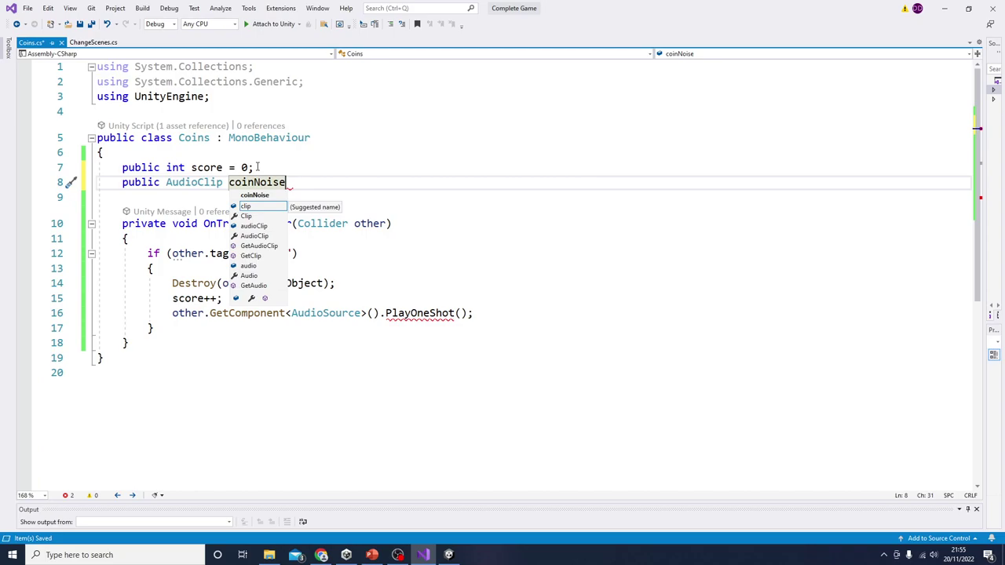
text(;)
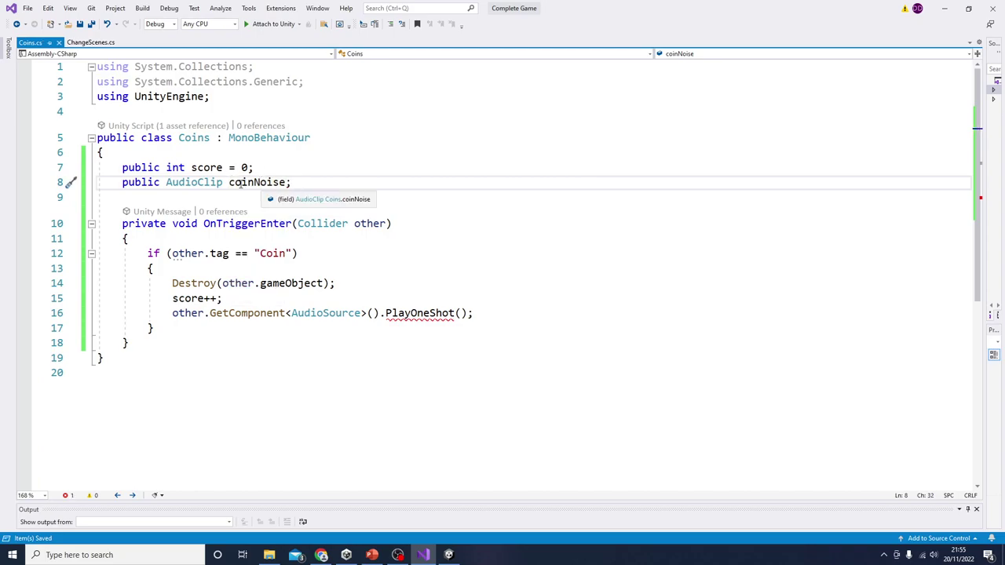
Pass coinNoise as the argument of the PlayOneShot call on line 16 and save the script.
double_click(241, 182)
key(ctrl+c)
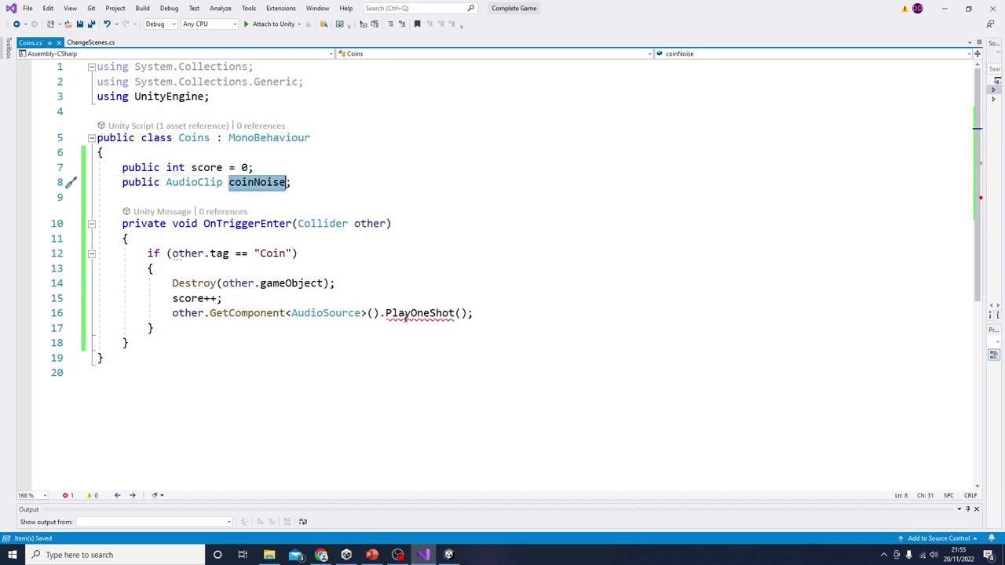
click(458, 313)
key(ctrl+v)
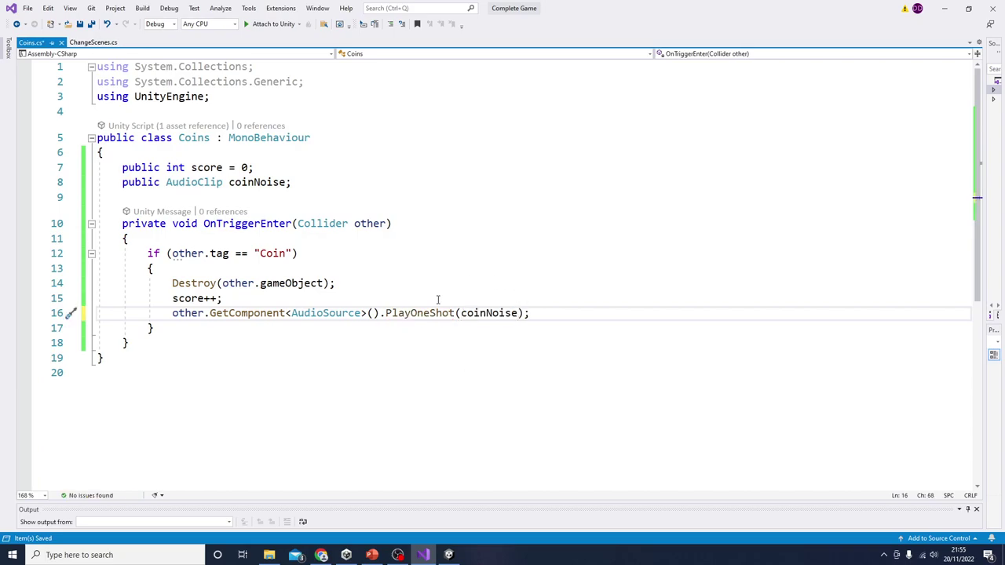
key(ctrl+s)
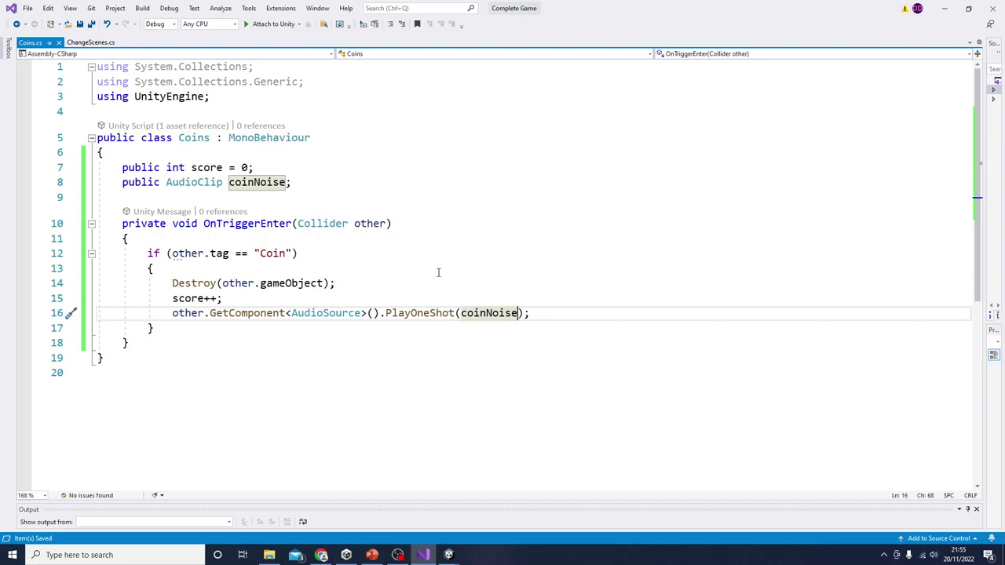
Back in Unity, assign the 341695__projectsu012__coins-1 clip to Coin Noise in PlayerCapsule's Coins script component.
click(944, 8)
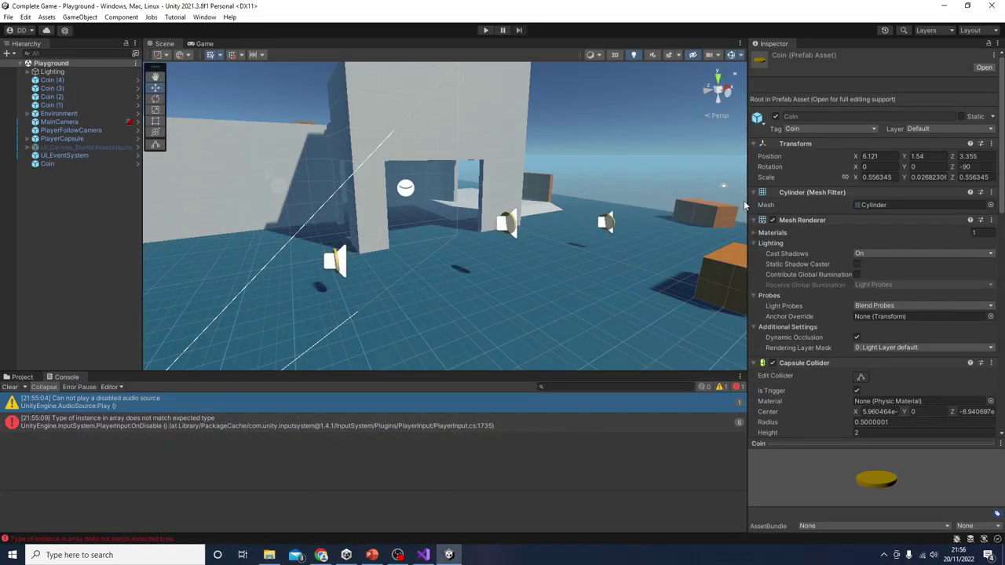
click(75, 138)
scroll(896, 442, down, 10)
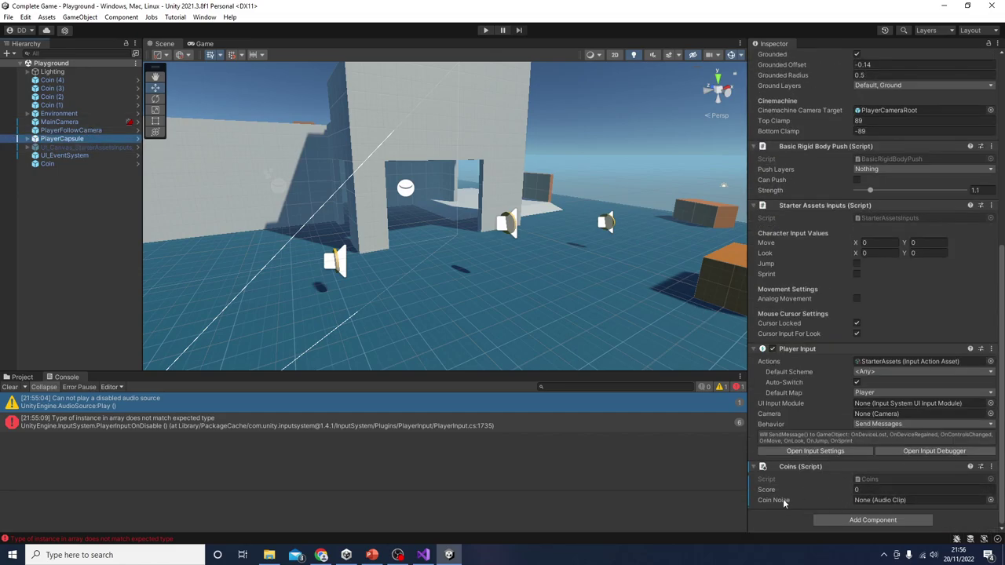
click(18, 378)
drag(128, 437, 910, 506)
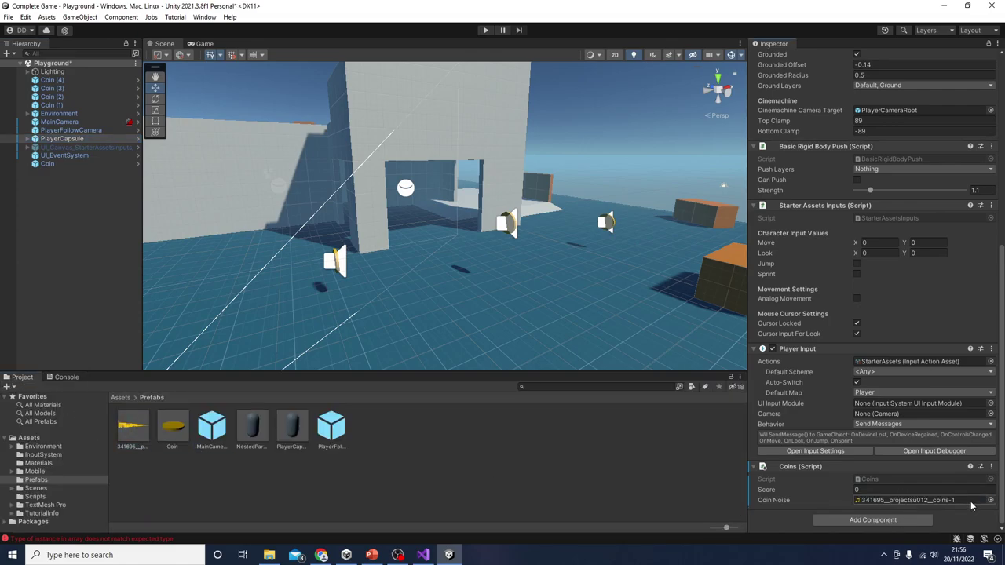
click(990, 500)
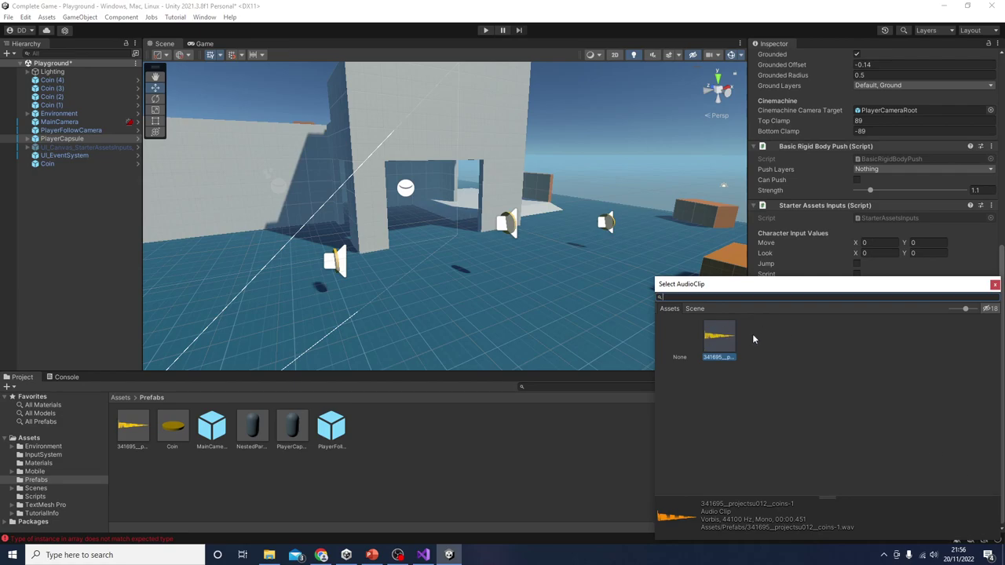
click(994, 285)
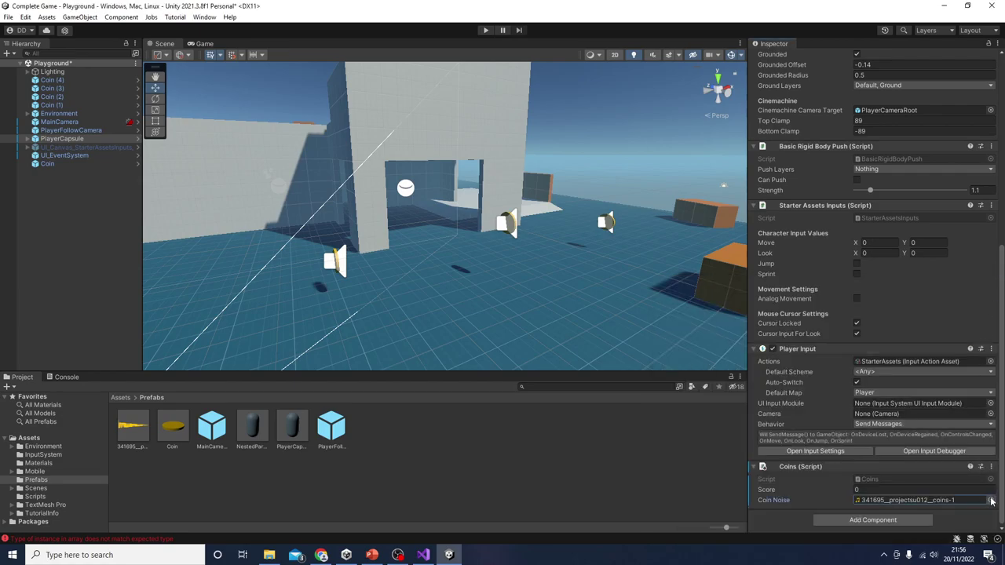
Run the game and walk through the level to collect two coins.
click(485, 30)
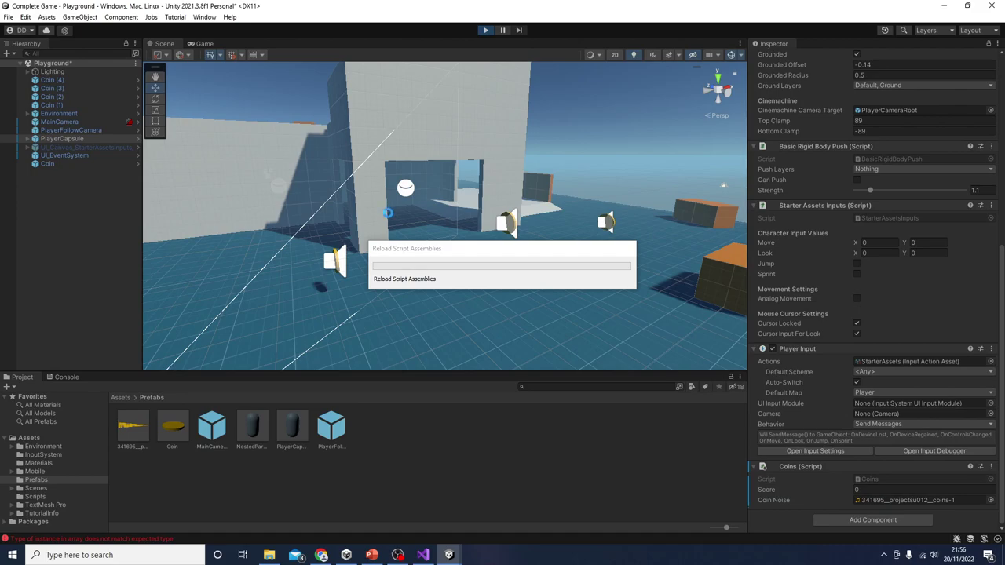
key(w)
key(w)
key(d)
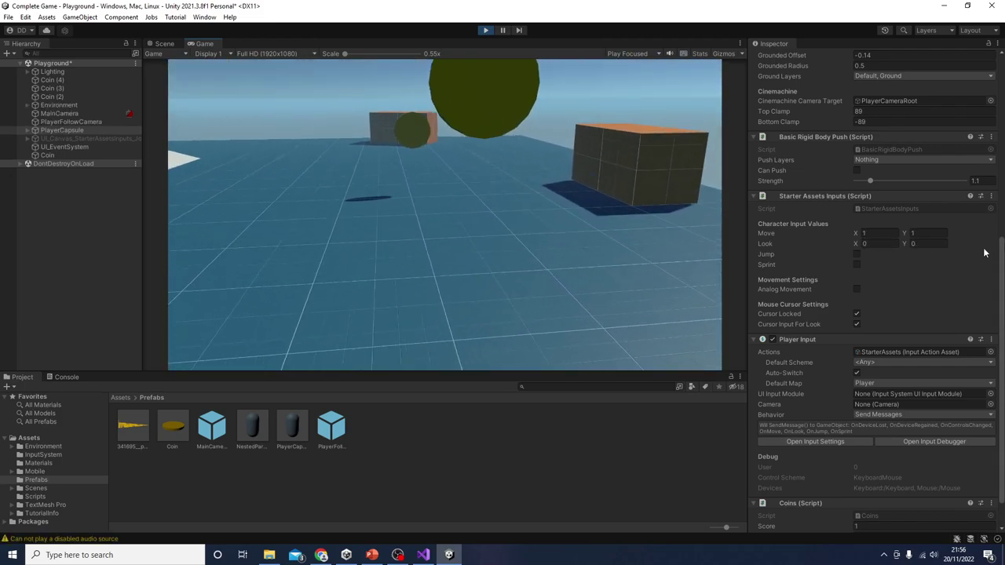
key(w)
key(d)
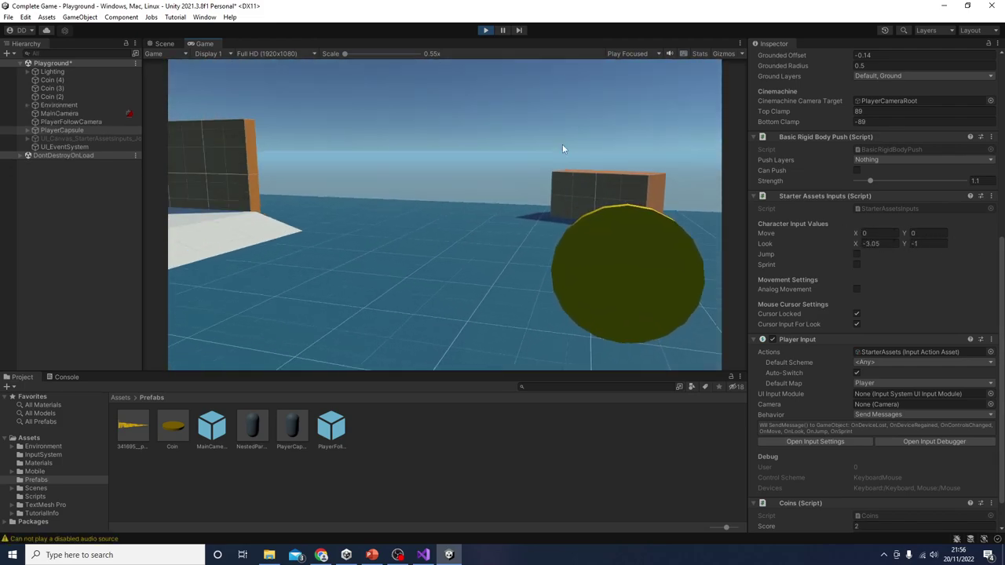
While the game runs, select Coin (2) in the scene and examine its Audio Source settings.
click(164, 44)
right_drag(529, 254, 436, 273)
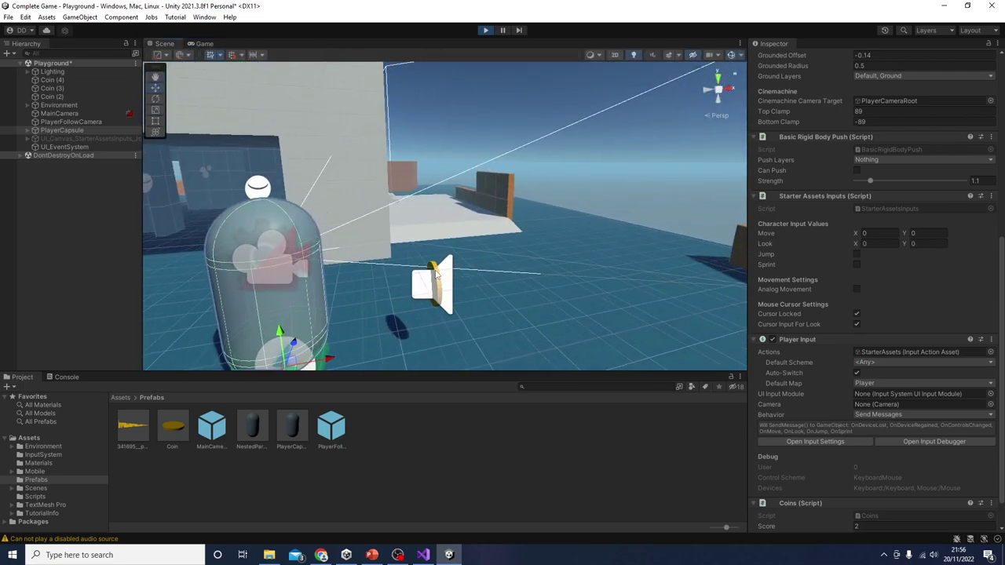
click(435, 273)
scroll(816, 294, up, 1)
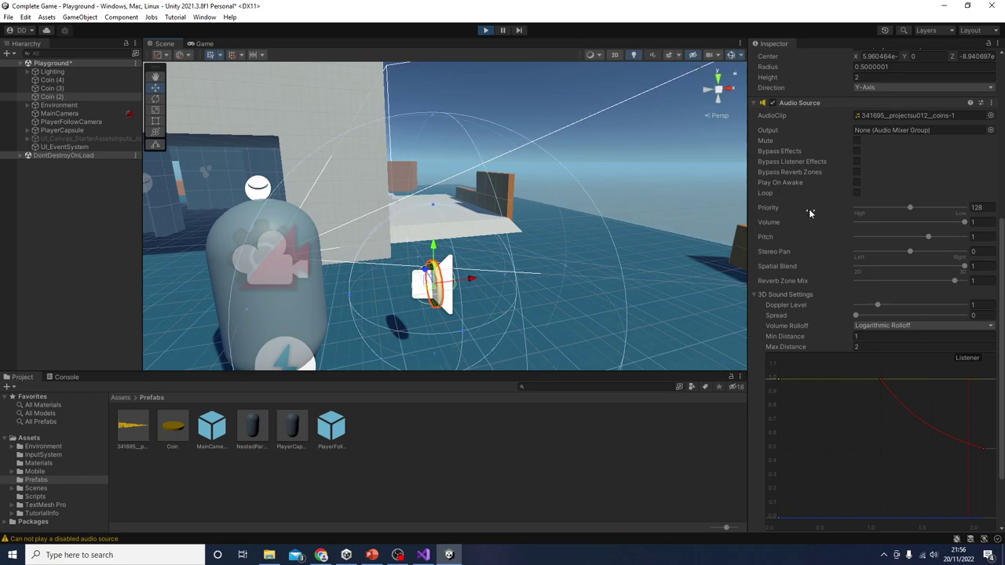
click(773, 103)
scroll(802, 247, down, 2)
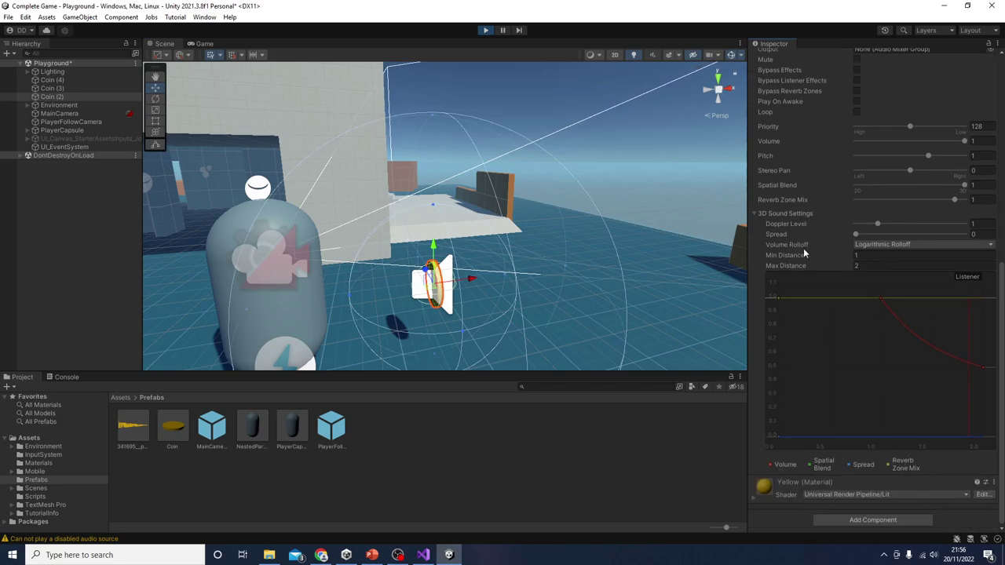
Read the audio source warnings in the console, recheck Coin (2)'s components and stop the game.
click(68, 378)
click(93, 420)
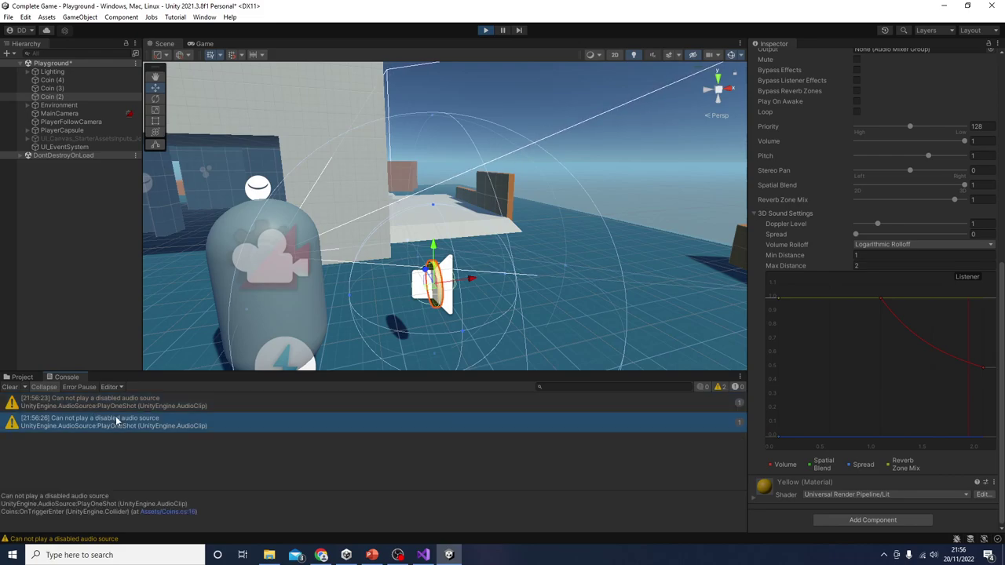
click(134, 403)
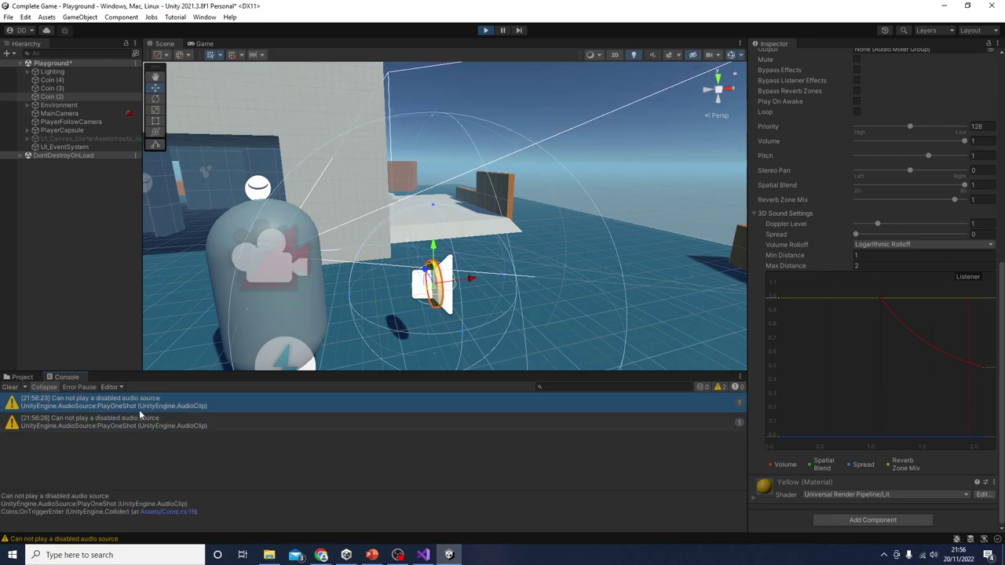
scroll(807, 353, up, 7)
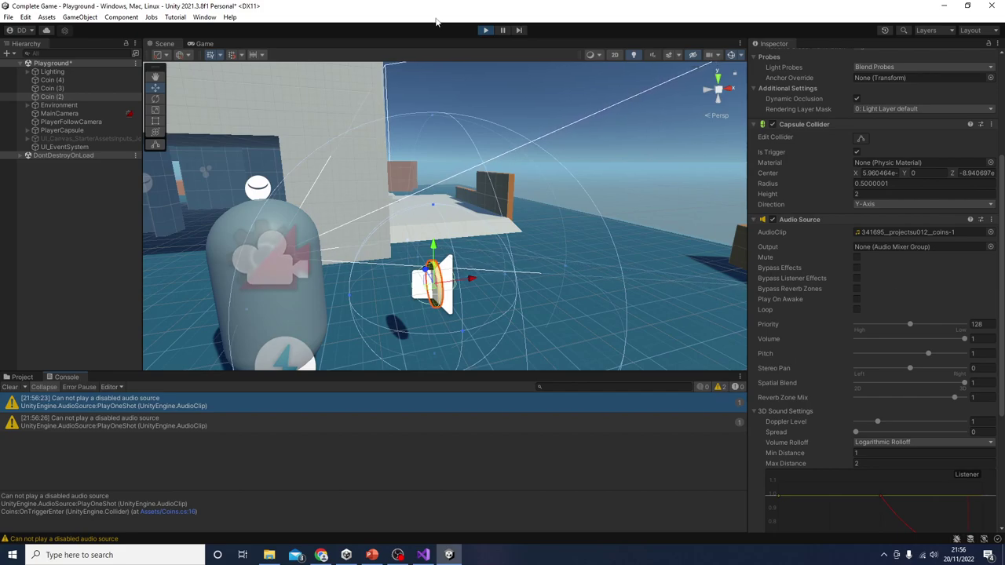
click(484, 31)
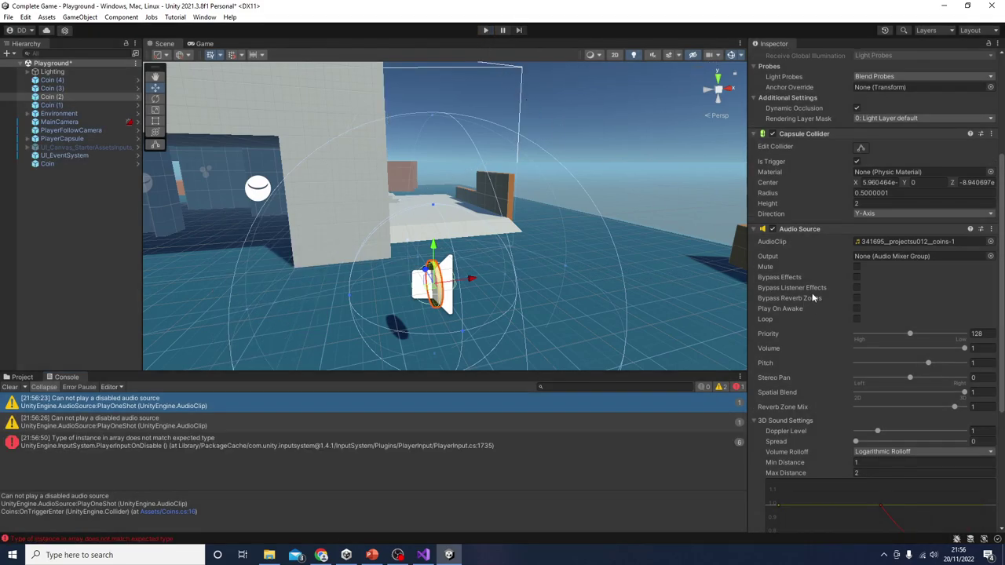
Try Play On Awake on Coin (2)'s Audio Source in a brief test run, then turn it off again.
click(856, 309)
click(485, 30)
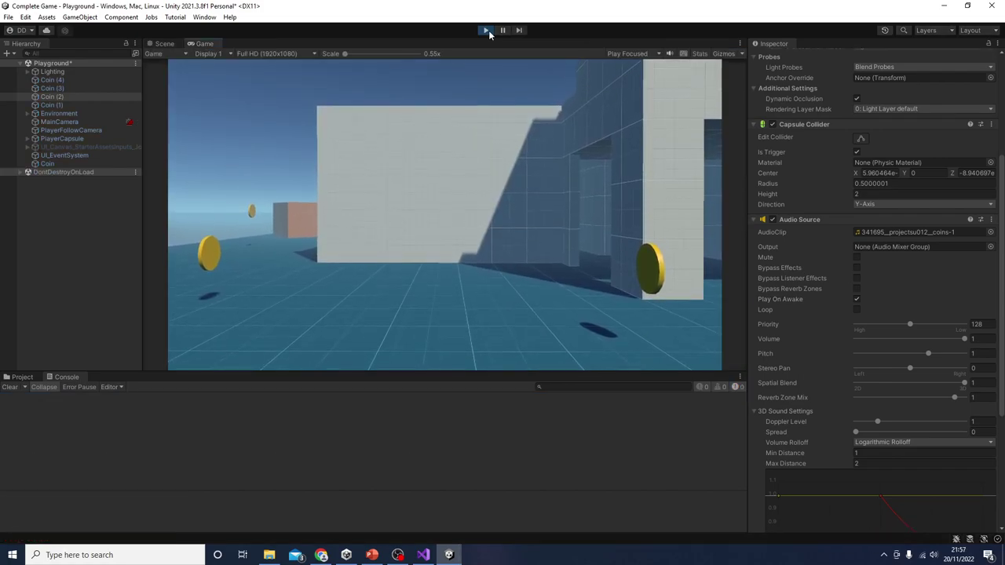
click(488, 30)
click(856, 308)
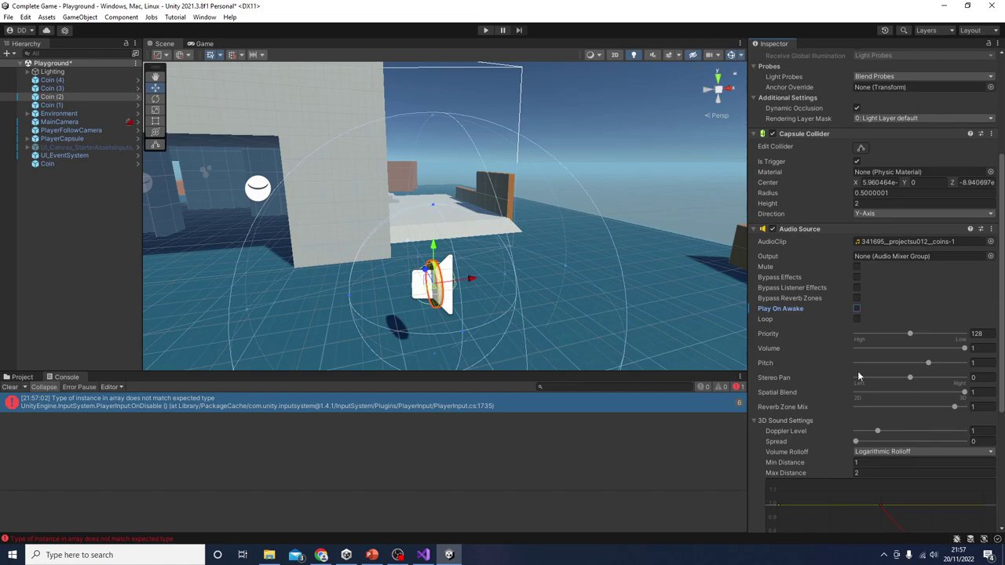
Save the scene, set the AudioClip of Coin (2)'s Audio Source to None and test the game.
key(ctrl+s)
click(990, 241)
click(680, 281)
double_click(681, 285)
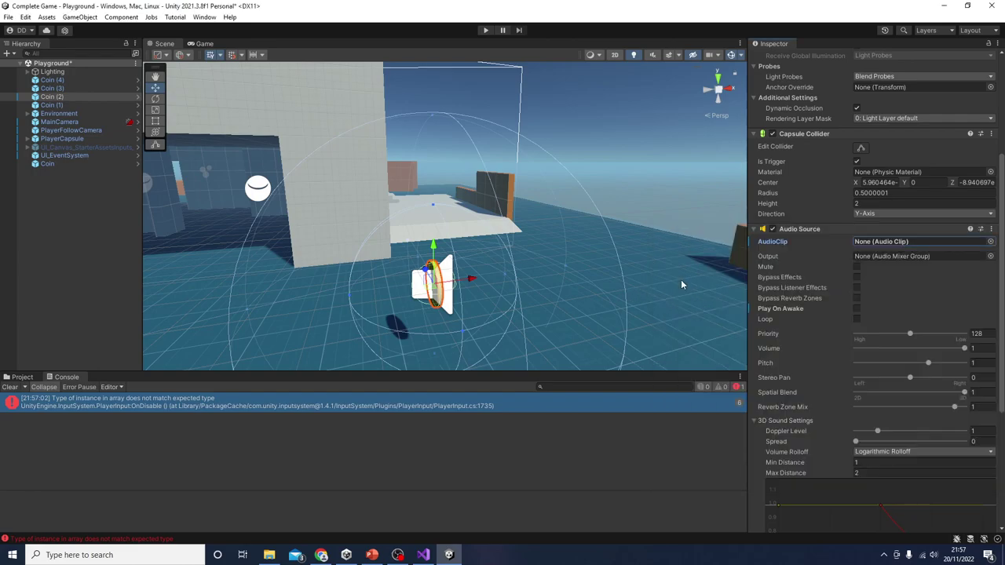
scroll(843, 389, down, 5)
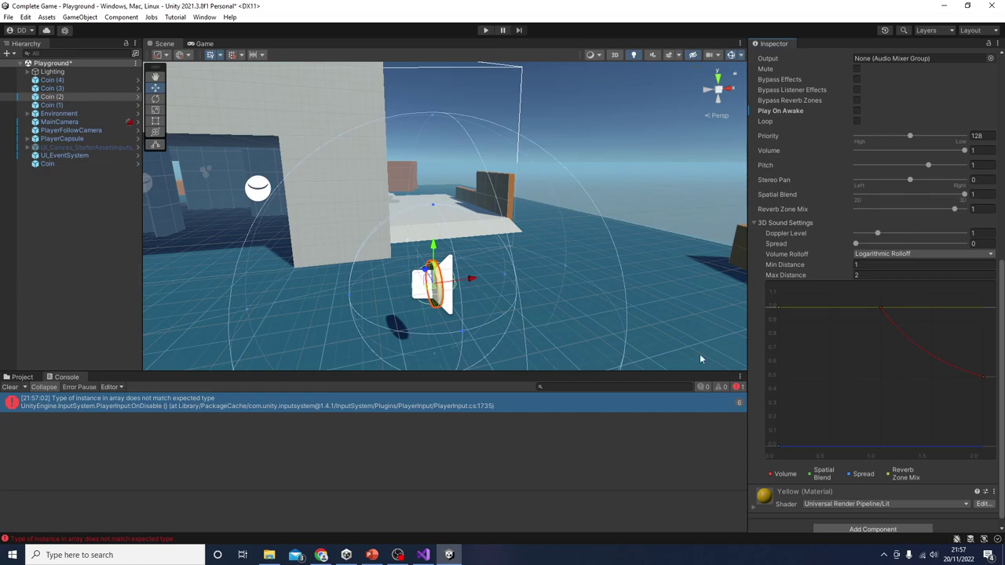
click(486, 30)
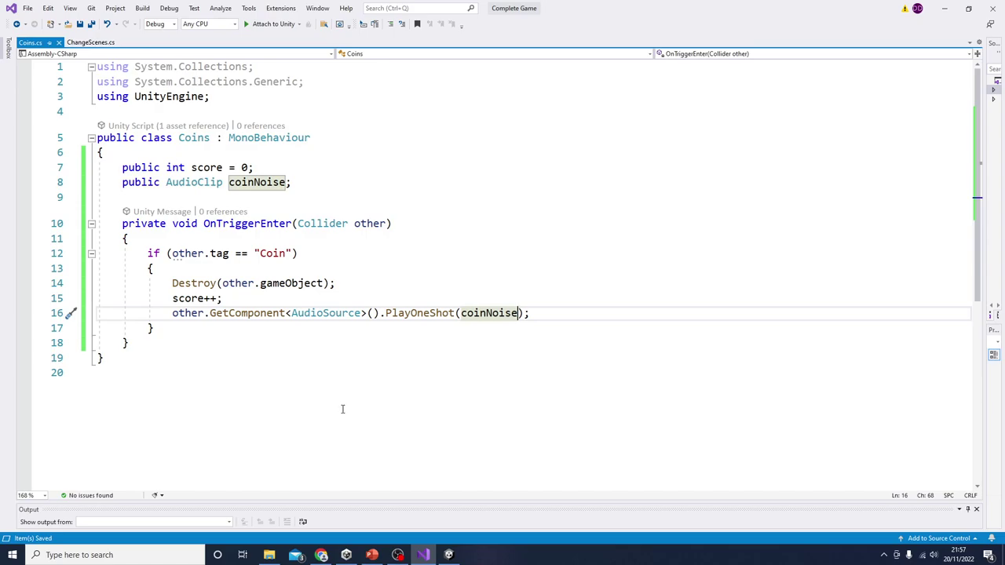
In the Coins script in Visual Studio, move the Destroy(other.gameObject) line below the PlayOneShot line and save.
drag(172, 284, 365, 284)
drag(173, 312, 565, 314)
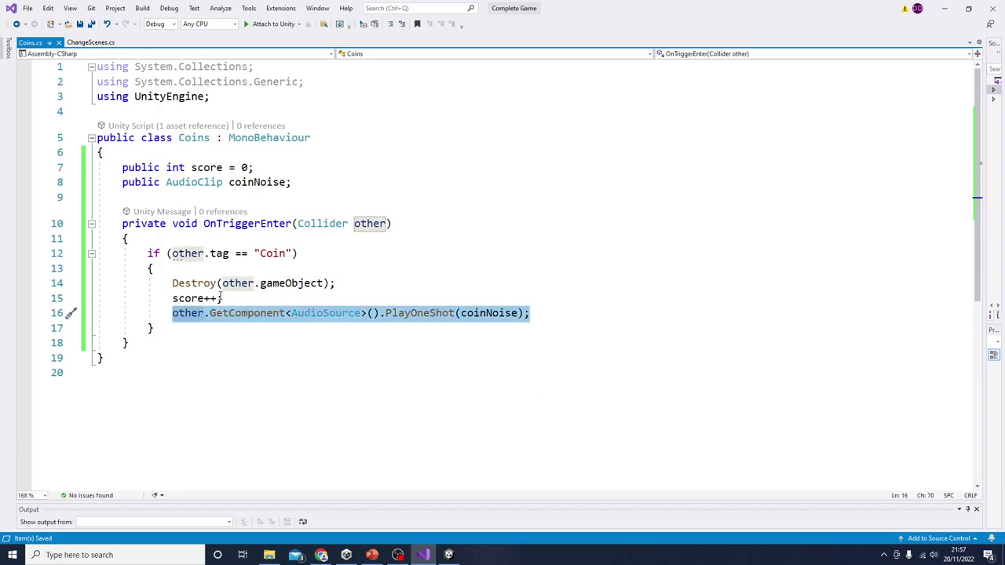
drag(165, 283, 337, 283)
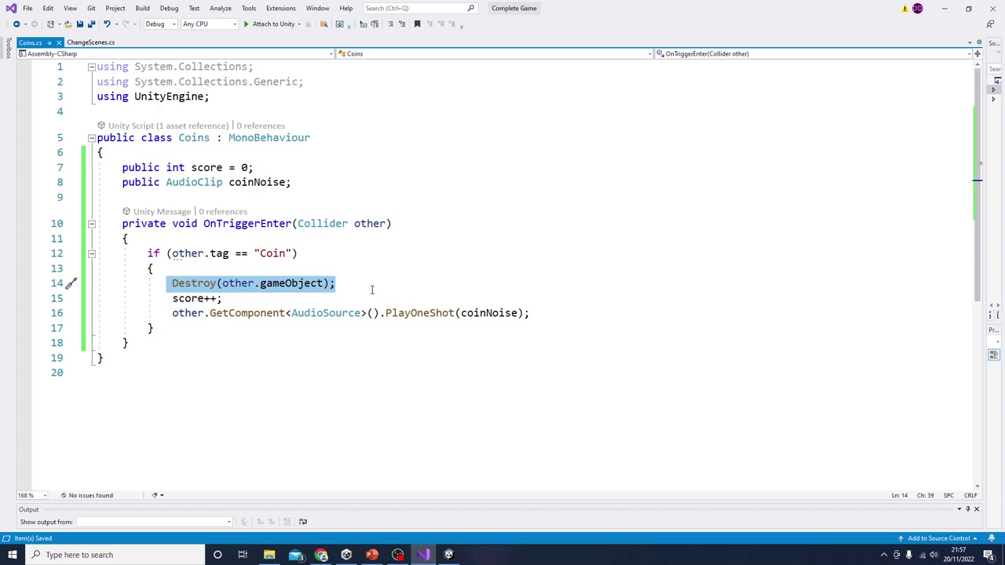
key(ctrl+x)
click(533, 314)
key(Return)
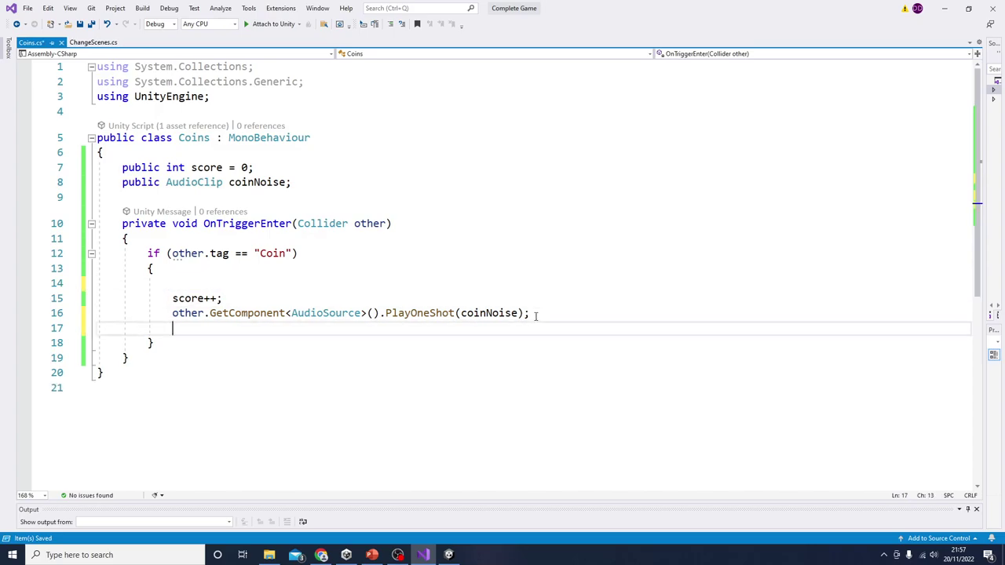
key(ctrl+v)
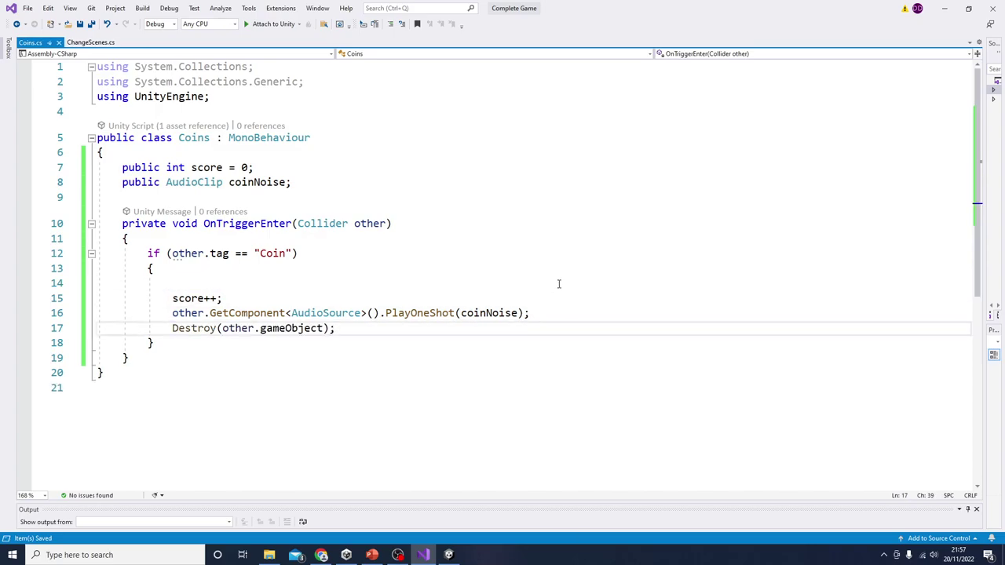
Switch to Unity, run the game, walk into several coins to check the pickup sound and stop the game.
click(944, 9)
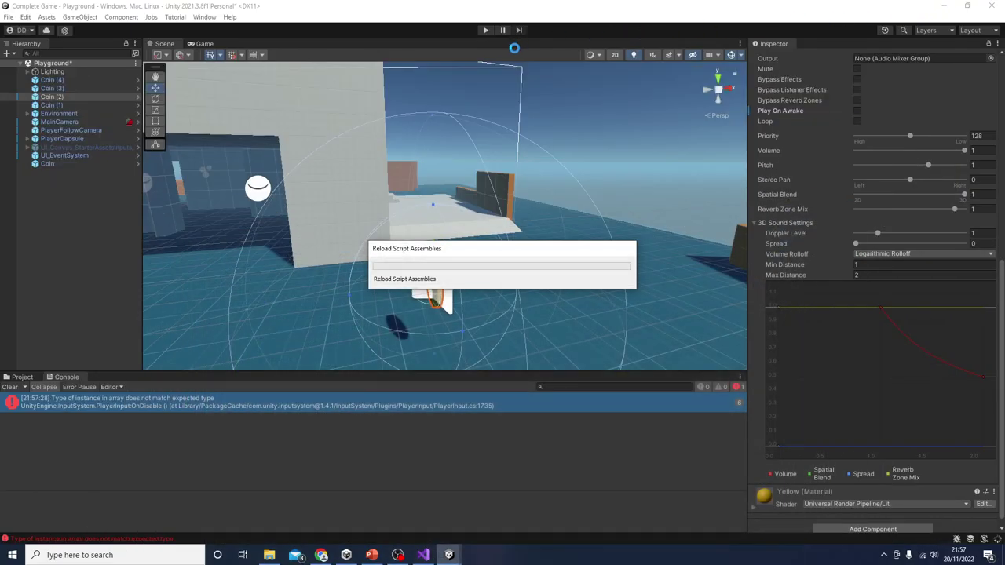
click(485, 30)
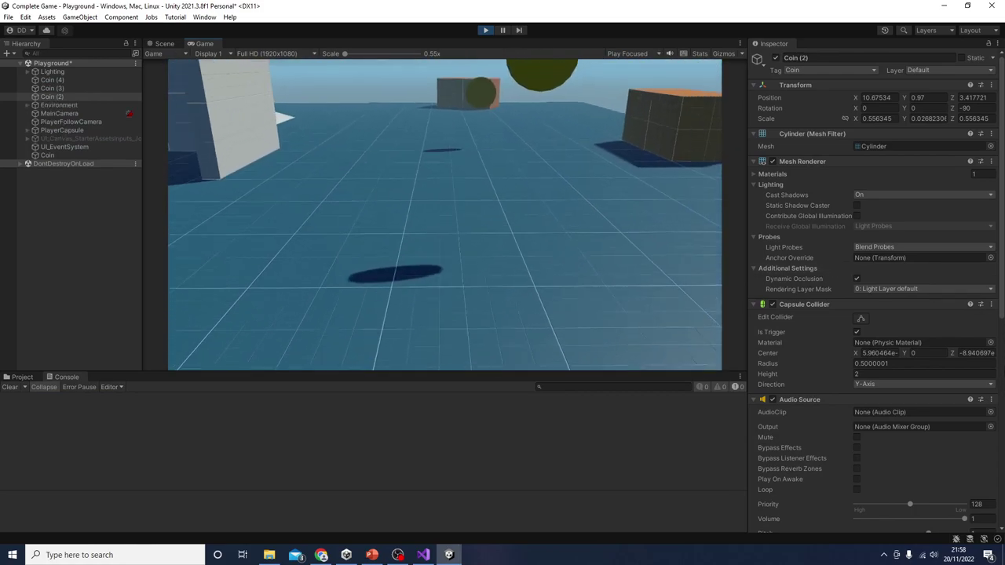
key(w)
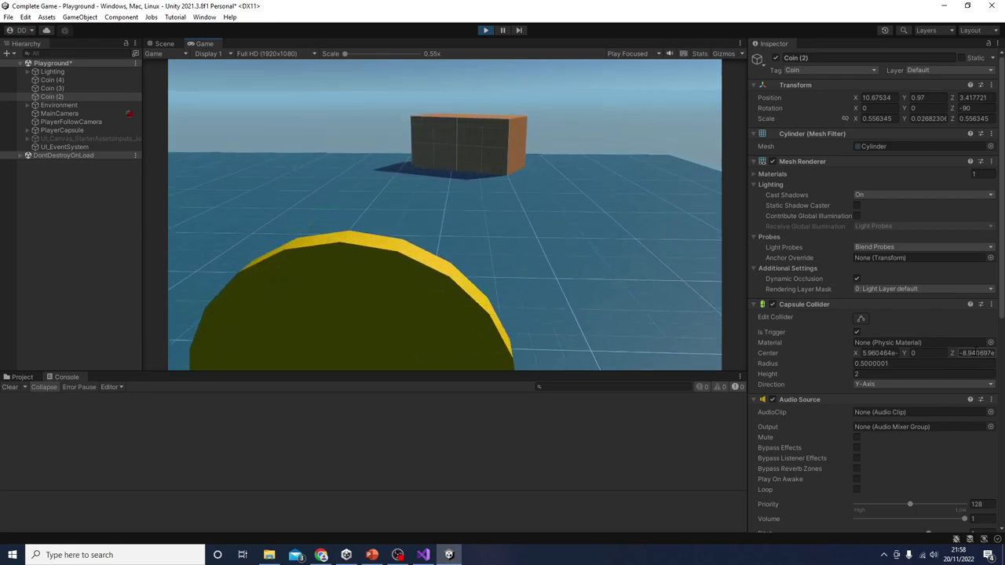
key(w)
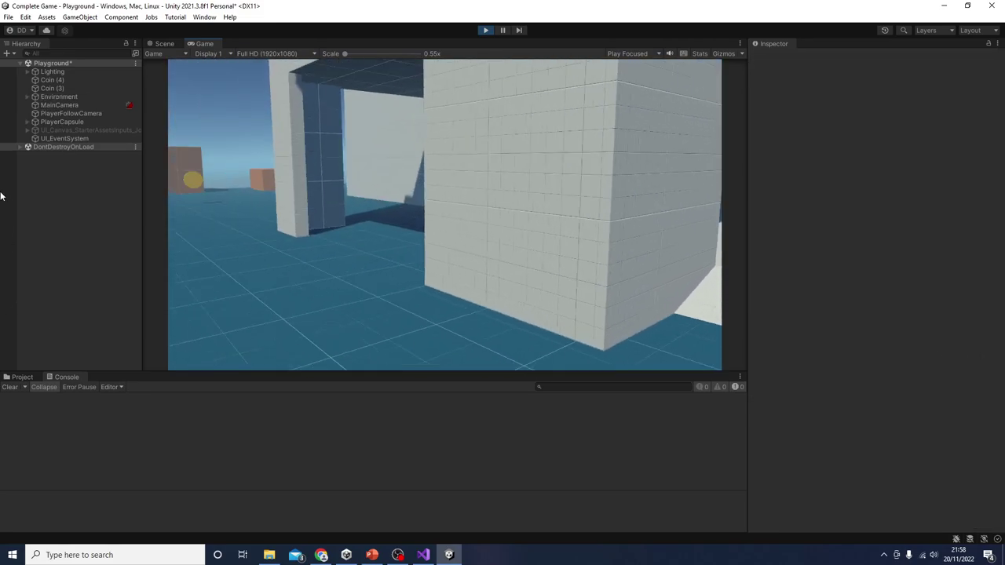
key(w)
key(ctrl+p)
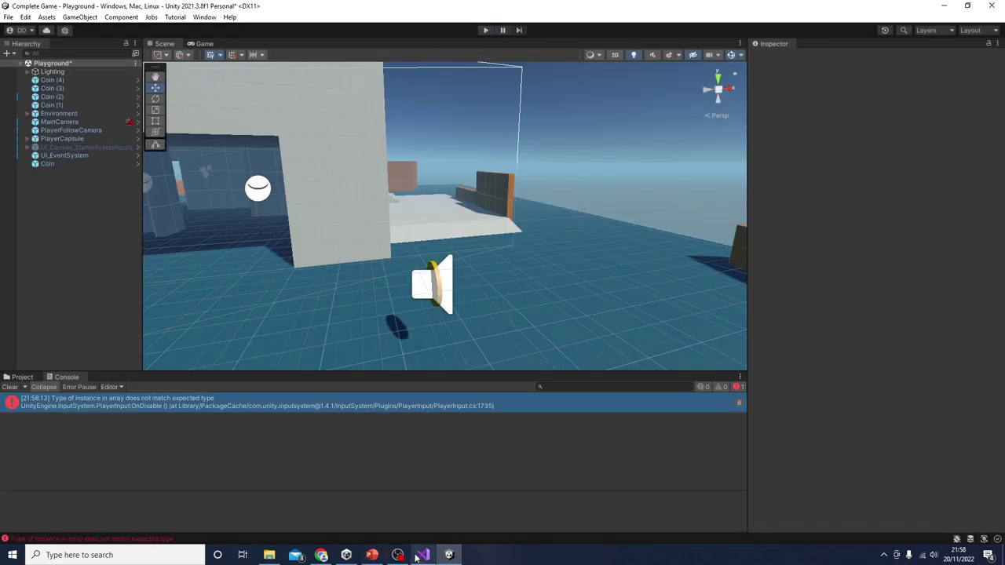
In the Coins script in Visual Studio, comment out the Destroy(other.gameObject) line and save.
click(419, 554)
click(173, 328)
text(//Destroy(other.gameObject);)
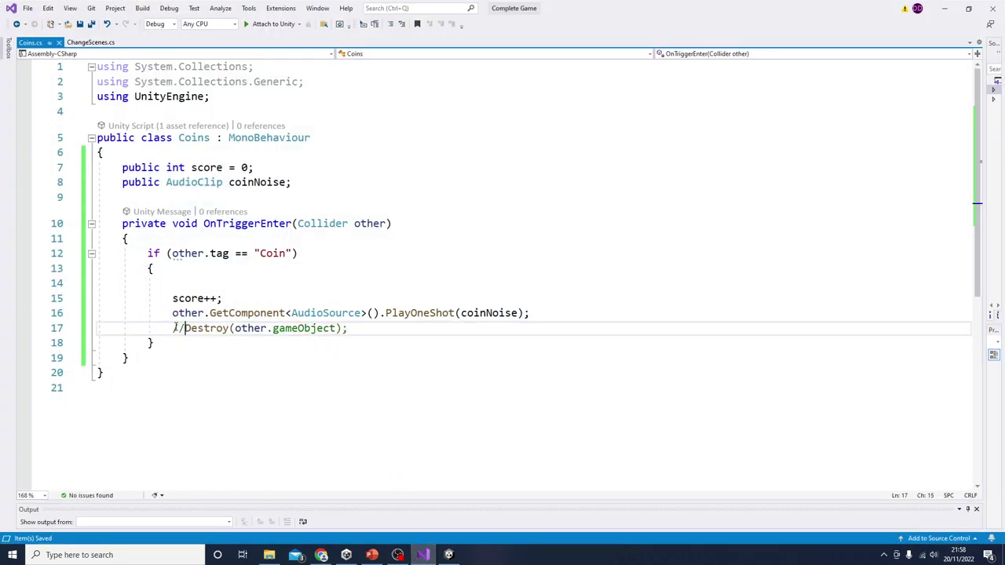
Run the game in Unity with the Destroy line commented out, walk through a coin and stop the game.
click(944, 8)
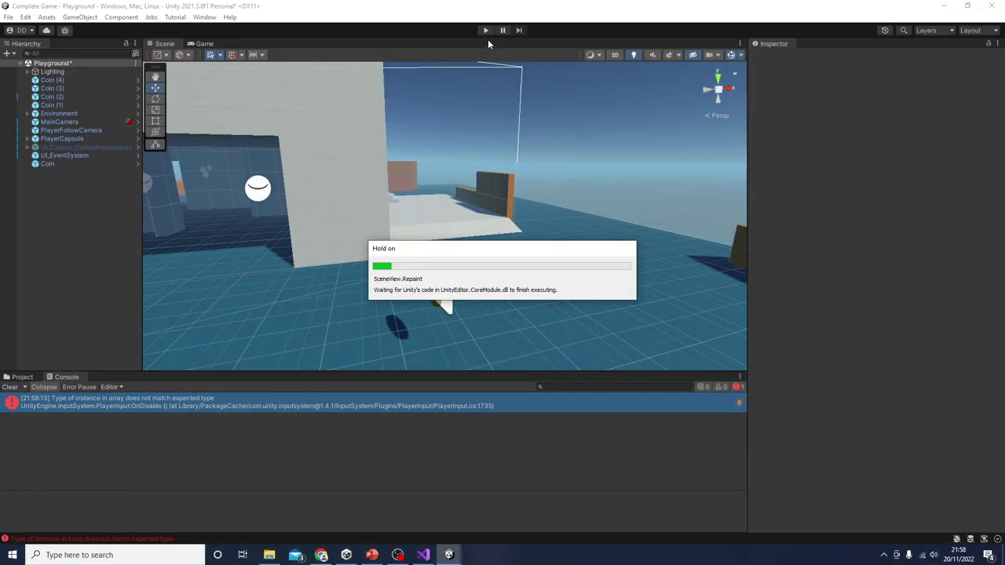
click(484, 30)
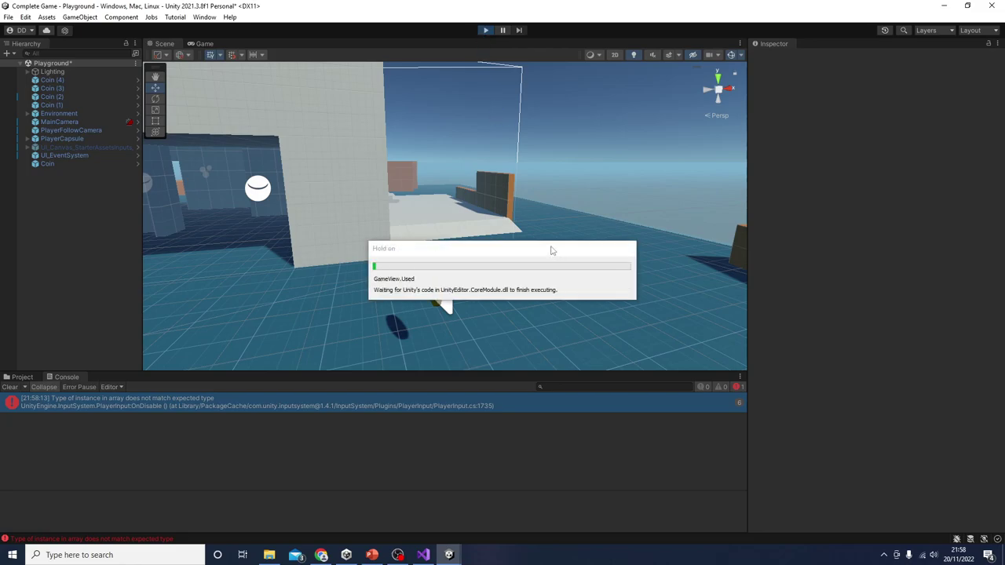
key(w)
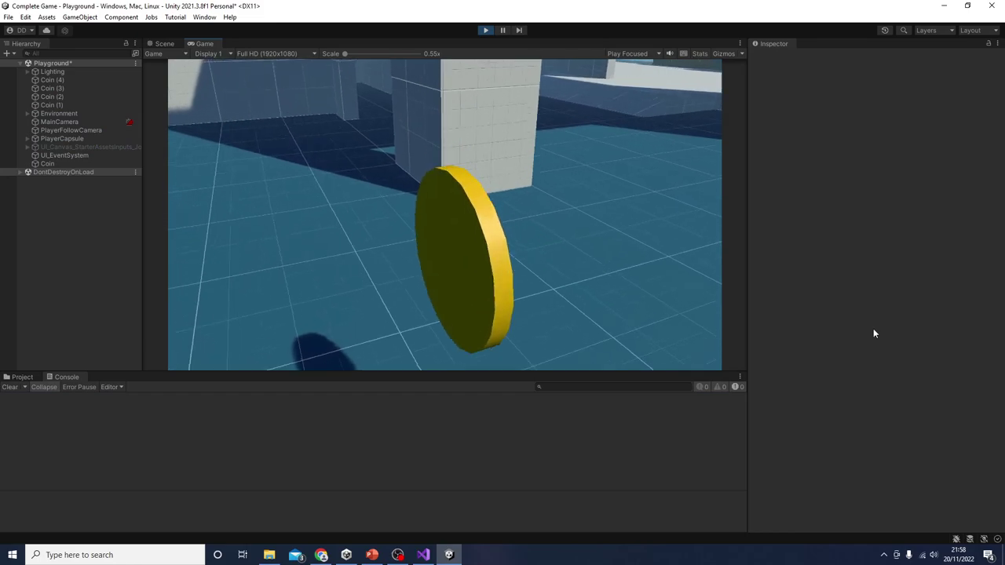
key(w)
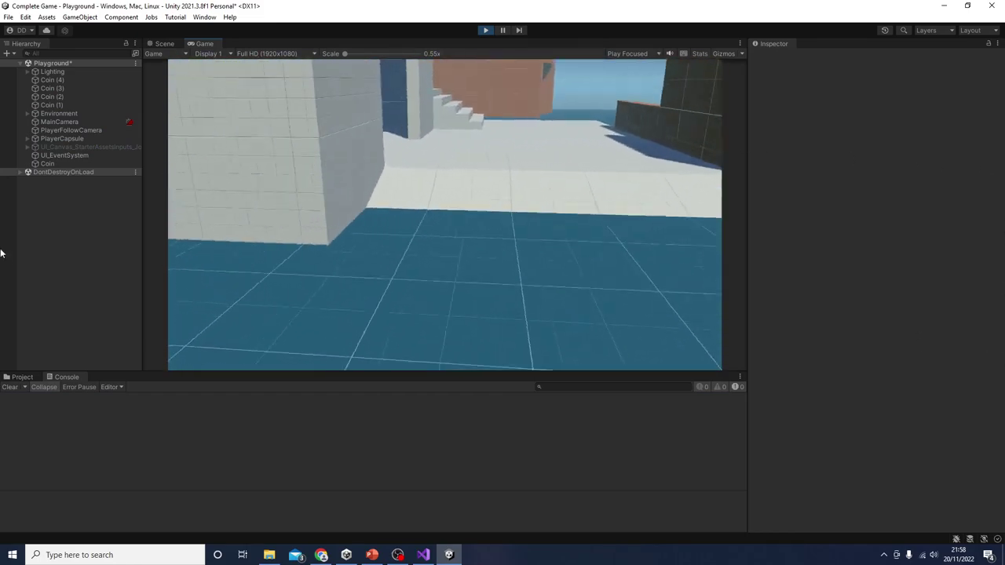
click(485, 30)
In the Coins script in Visual Studio, uncomment the Destroy line, add a delay argument of 1 after other.gameObject and save.
click(423, 555)
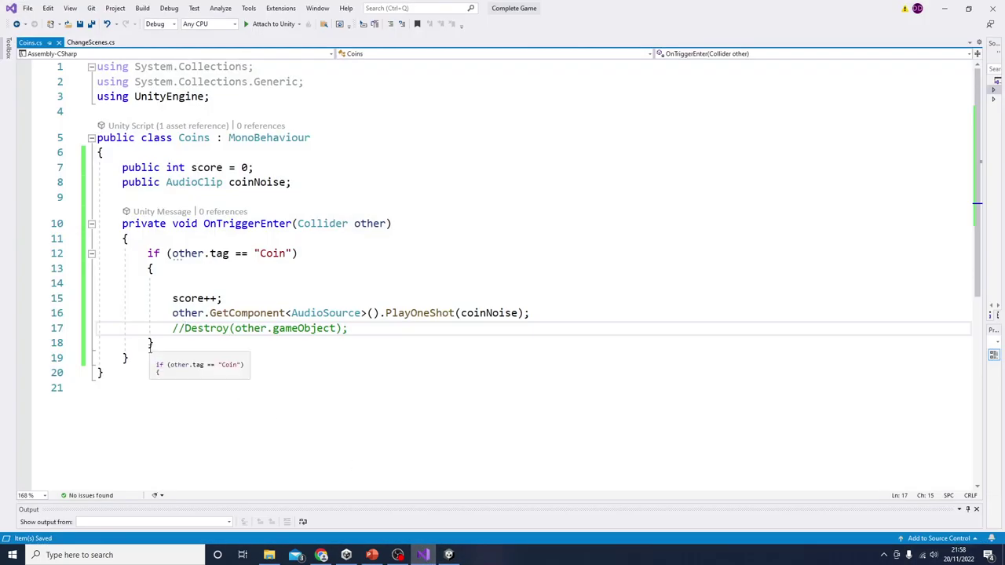
key(BackSpace)
key(BackSpace)
key(Right)
key(Right)
key(Right)
key(Right)
key(Right)
key(Right)
key(Right)
key(Right)
key(Right)
key(Right)
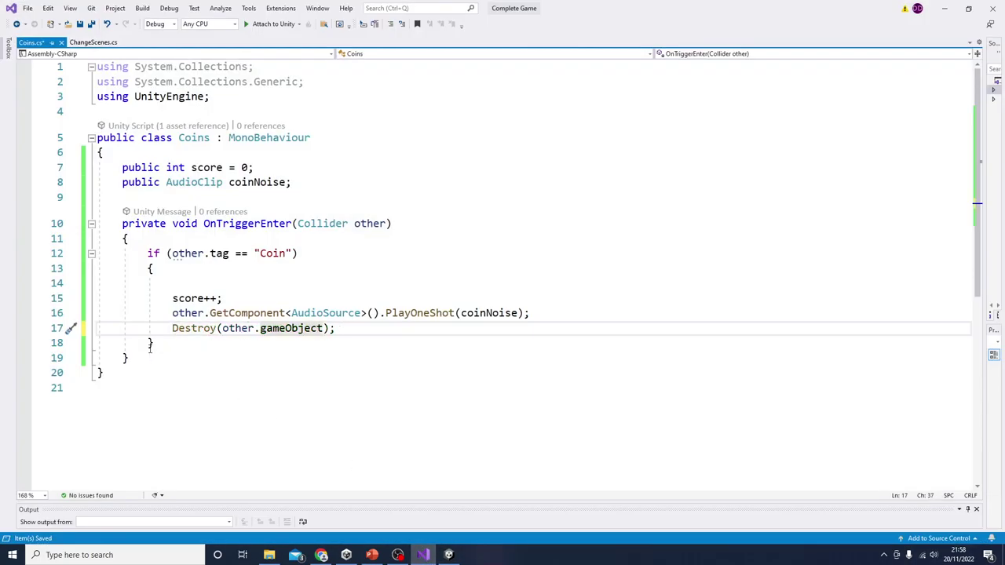
text(,1)
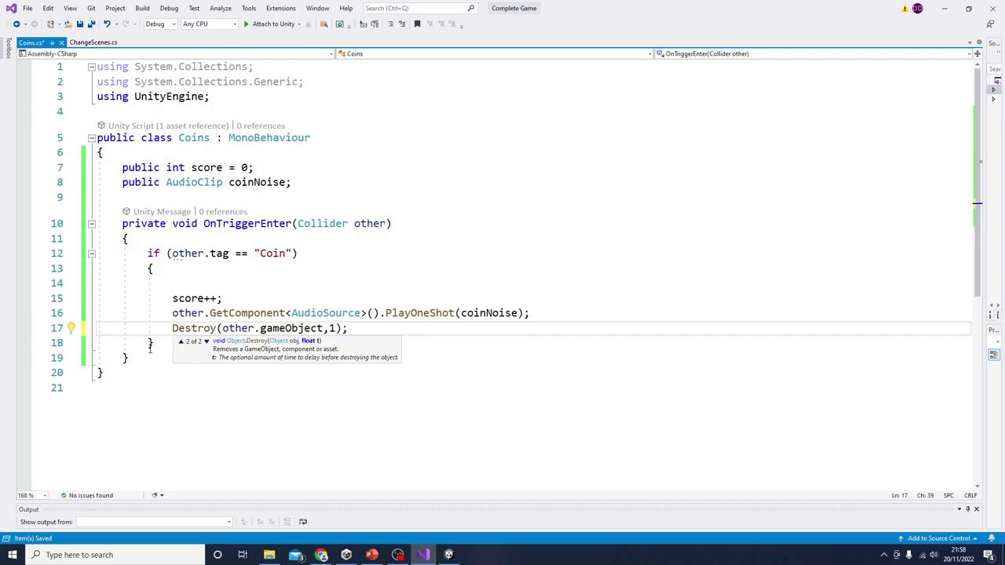
key(ctrl+s)
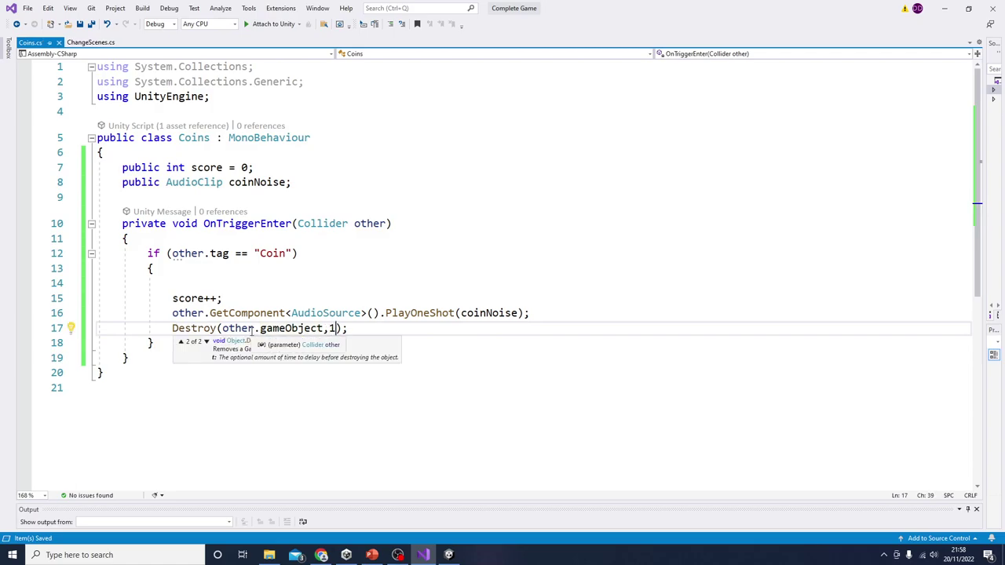
Run the game in Unity and collect coins to test the 1-second destroy delay.
click(945, 8)
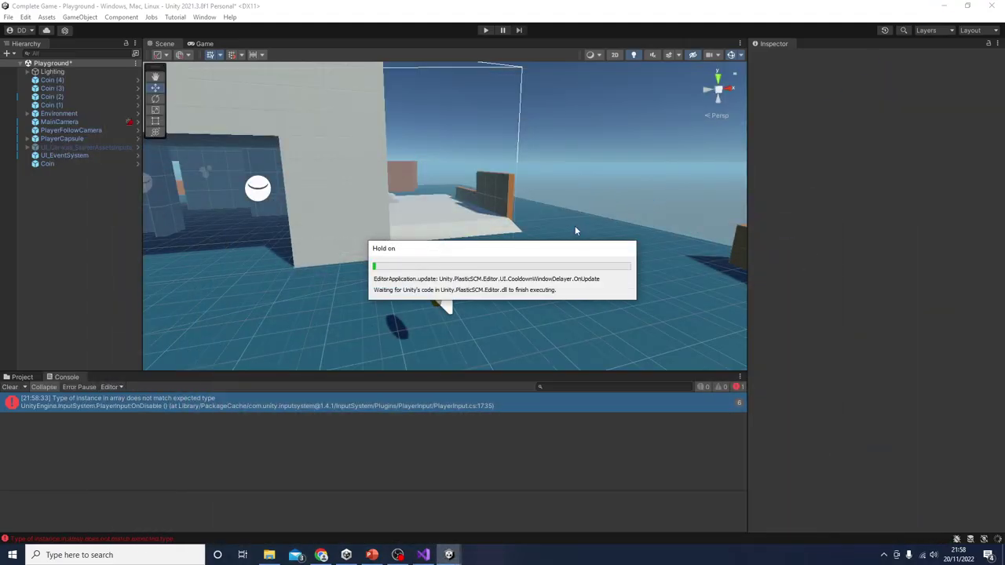
click(486, 31)
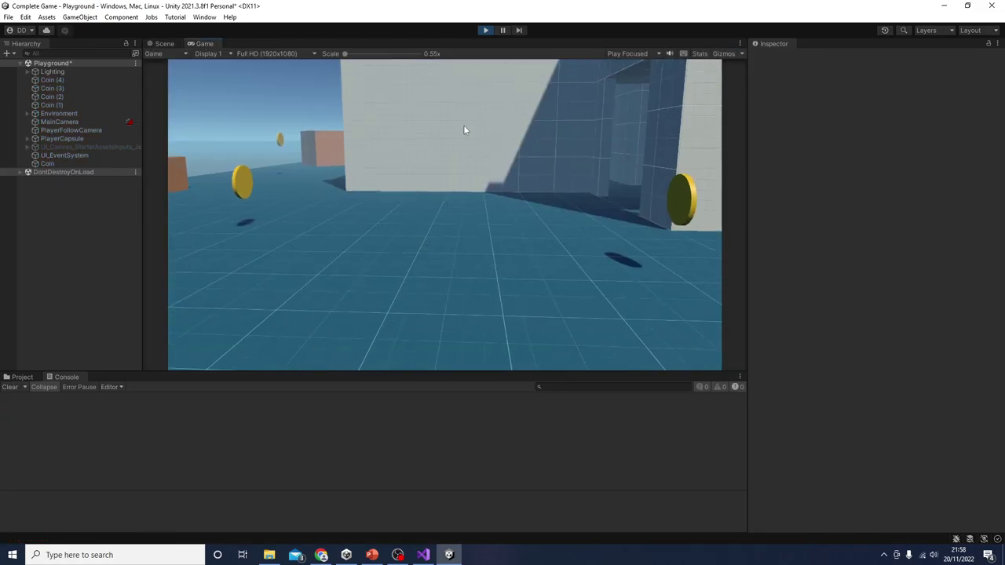
key(w)
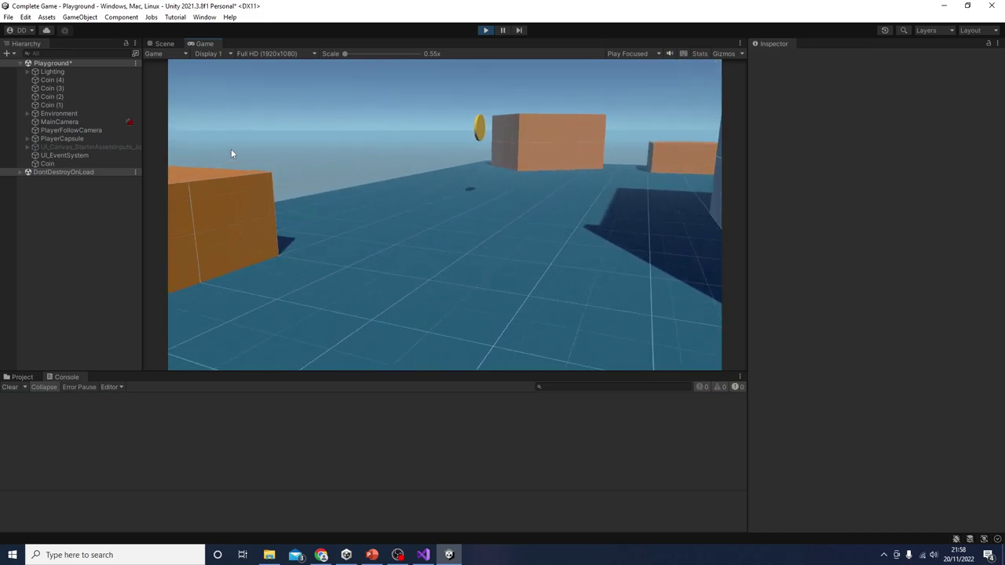
key(w)
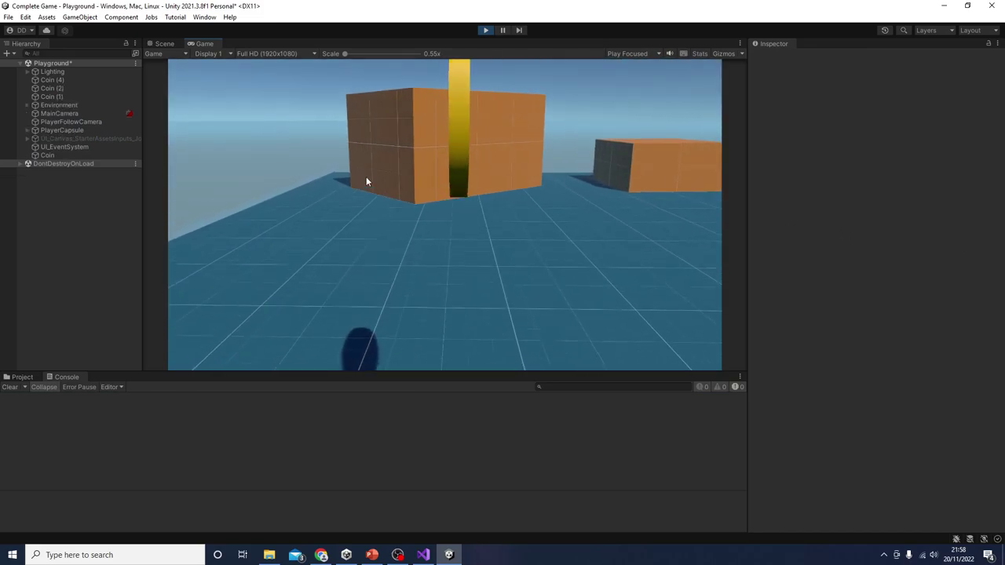
key(w)
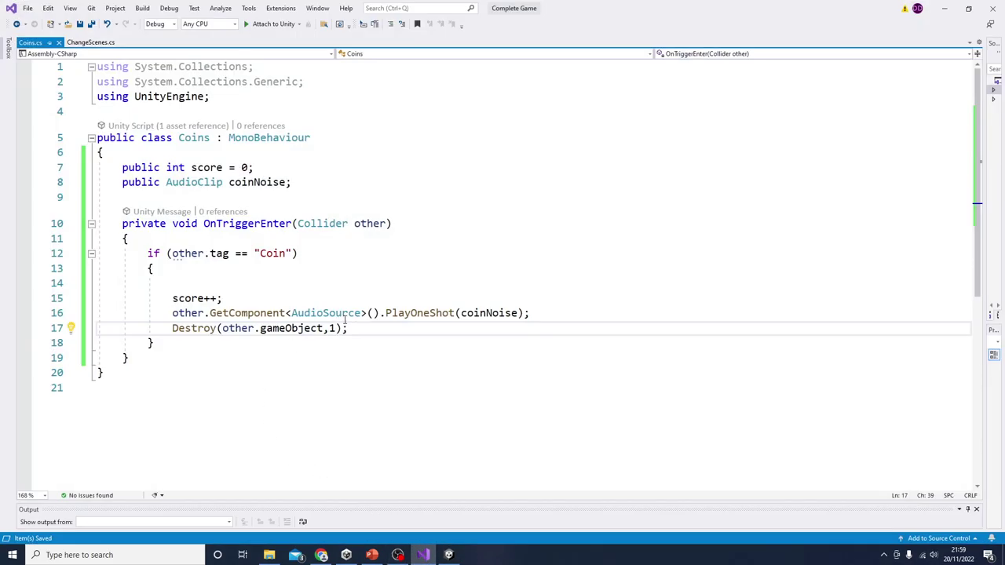
In the Coins script in Visual Studio, set the Destroy delay to 0.2f and save.
double_click(332, 328)
text(0)
key(ctrl+s)
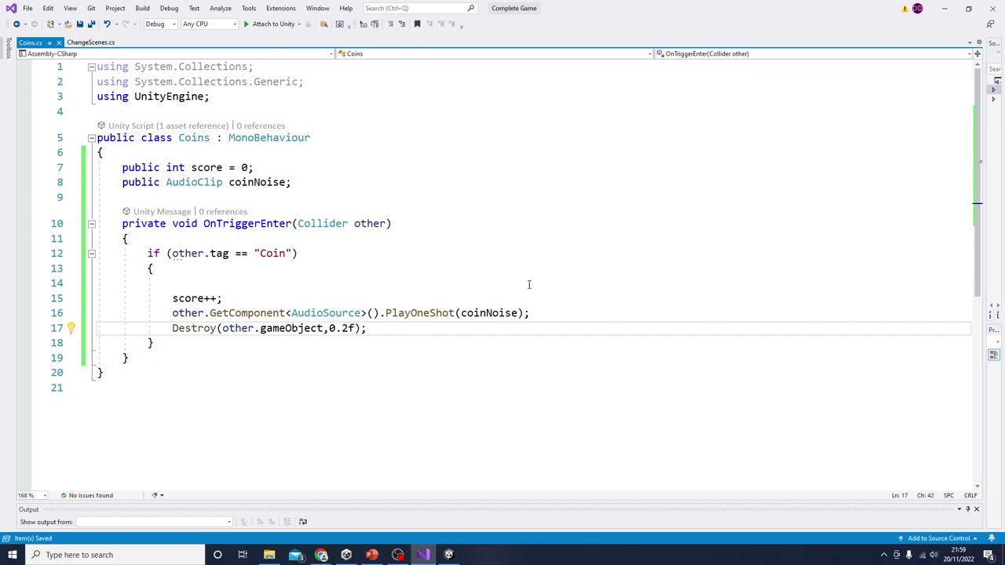
Test the 0.2f destroy delay by collecting coins in a Unity run and stop the game.
click(944, 7)
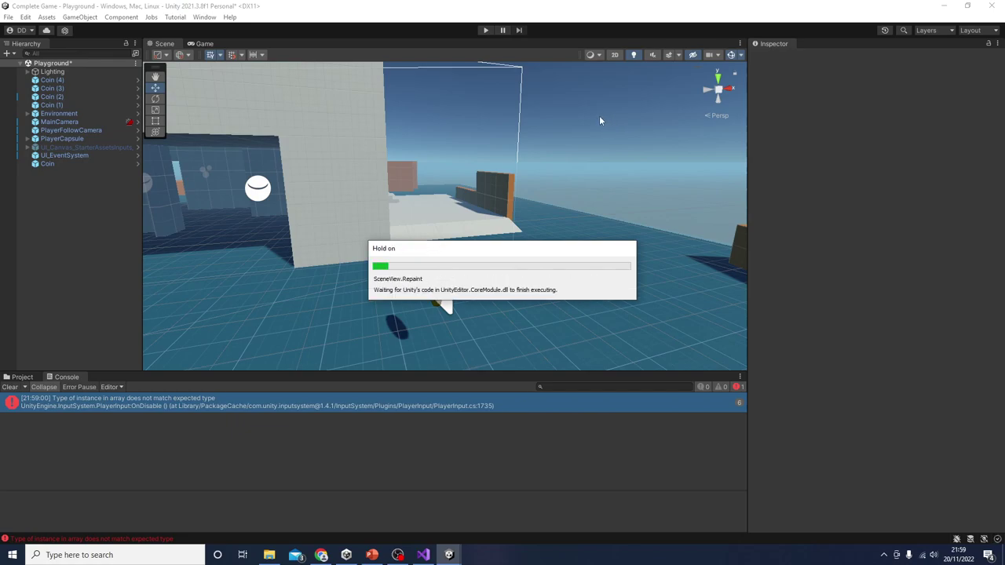
click(486, 29)
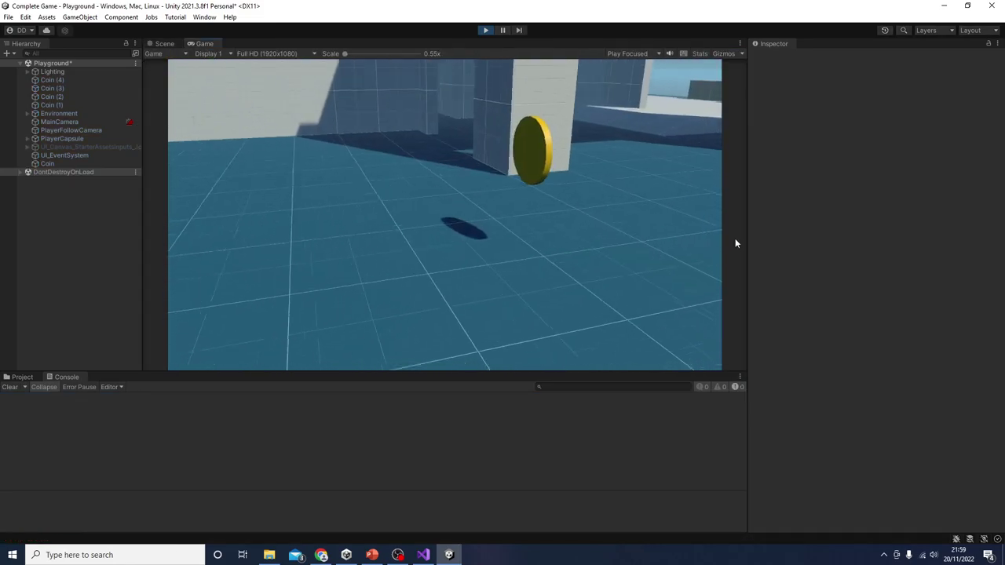
key(w)
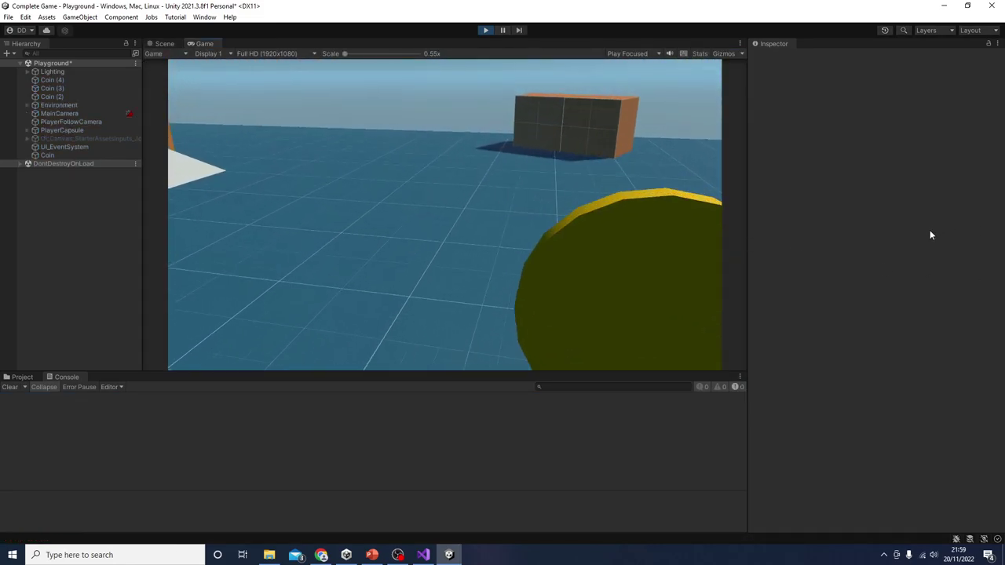
click(485, 30)
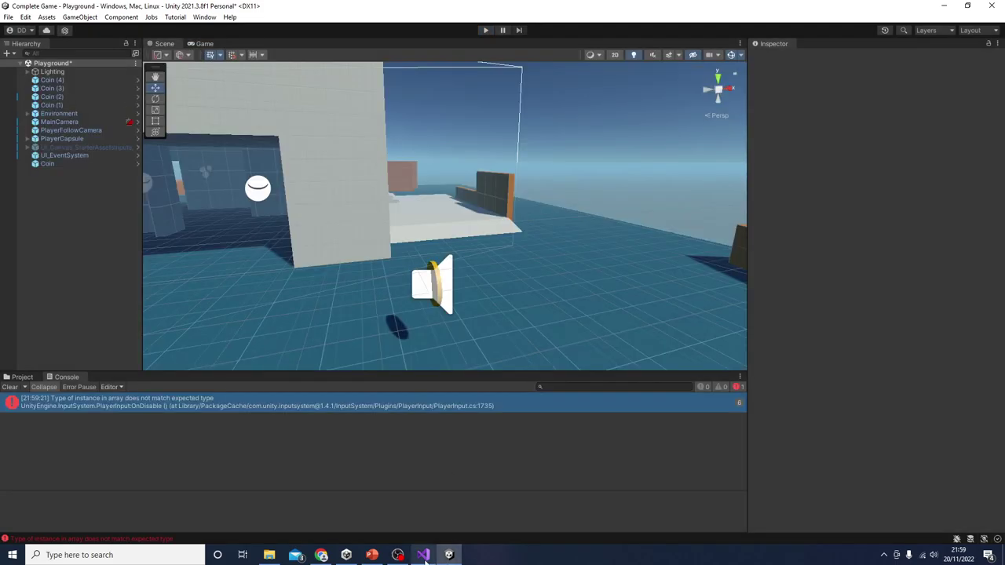
Set the Destroy delay in the Coins script in Visual Studio to 0.3f and save.
click(423, 555)
click(348, 328)
key(BackSpace)
text(3)
Switch to Unity, select Coin and Coin (1) to Coin (4) in the Hierarchy and view them in the scene.
click(944, 8)
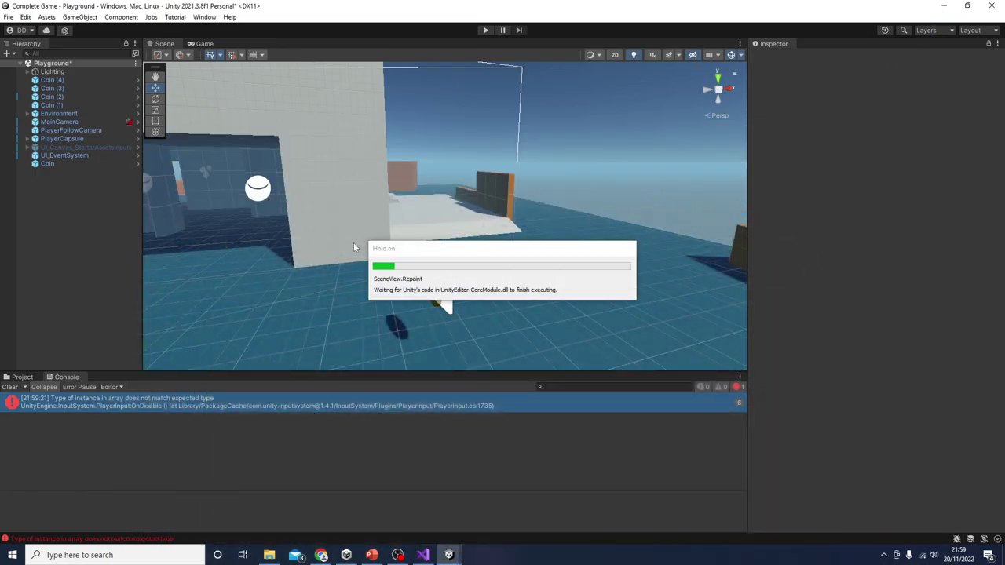
click(69, 164)
ctrl+click(60, 105)
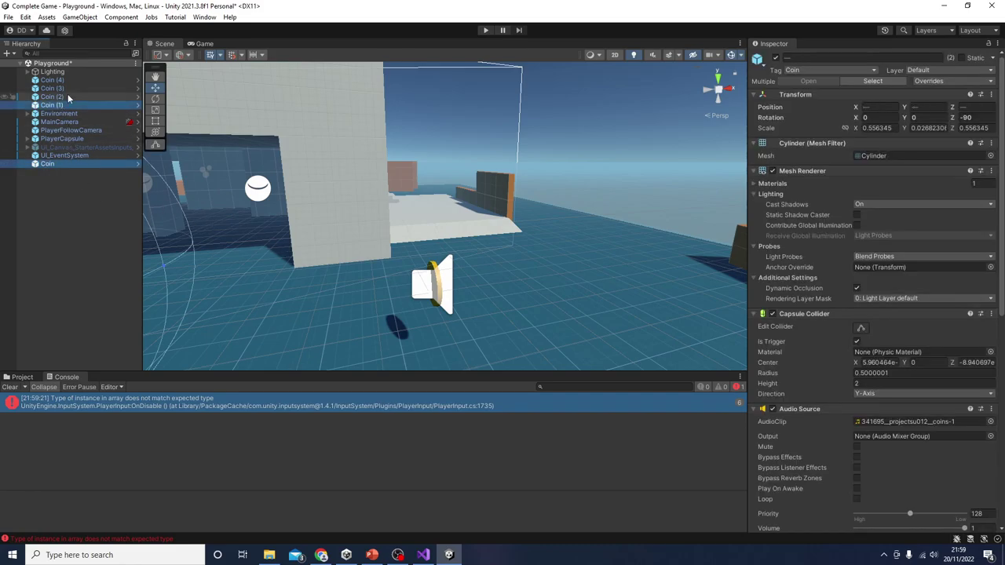
ctrl+click(67, 96)
ctrl+click(67, 88)
ctrl+click(69, 80)
right_drag(492, 295, 303, 299)
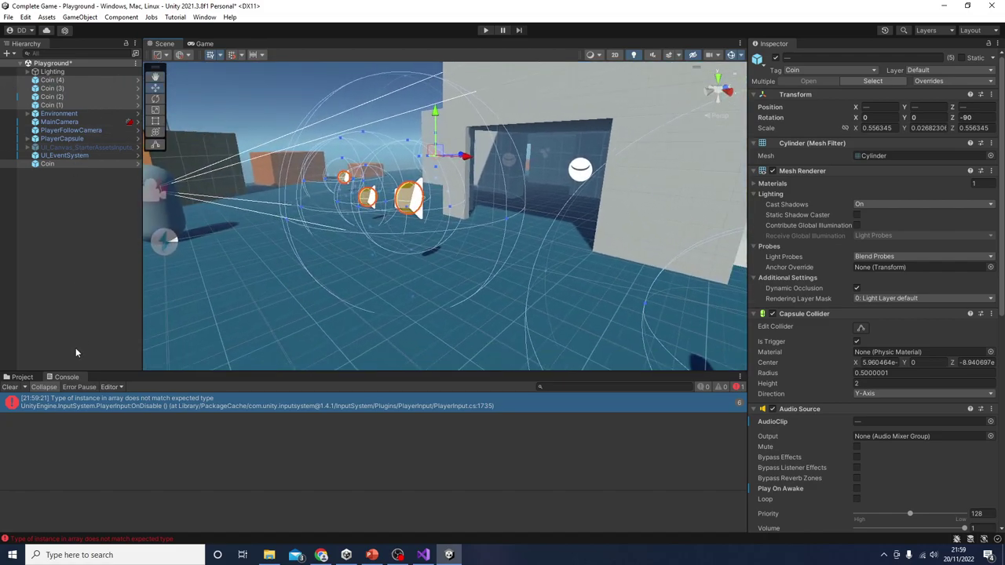
Group all five coins under a new empty parent object, name it Coins and save the scene.
click(64, 165)
ctrl+click(64, 104)
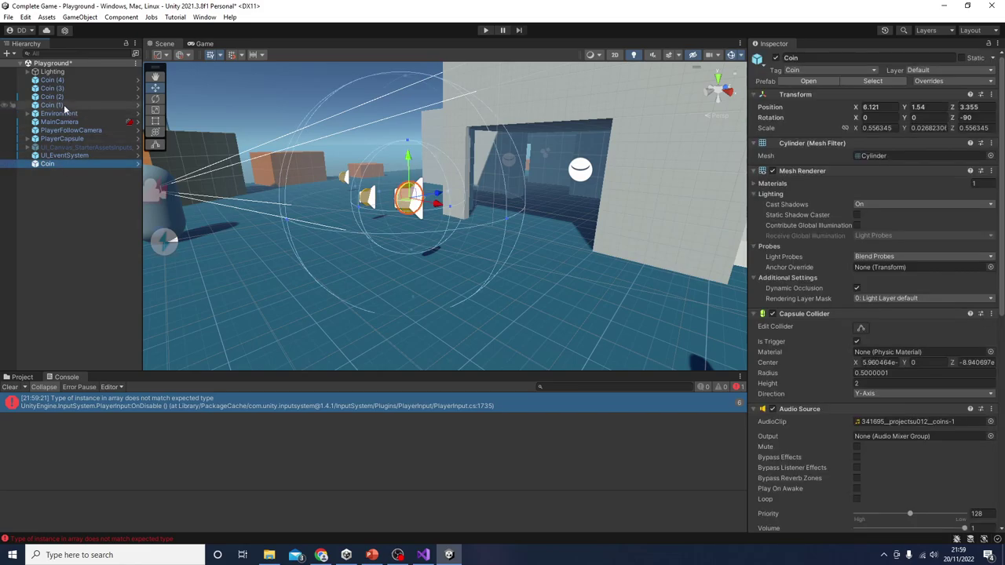
ctrl+click(66, 96)
ctrl+click(67, 88)
ctrl+click(69, 80)
ctrl+click(69, 80)
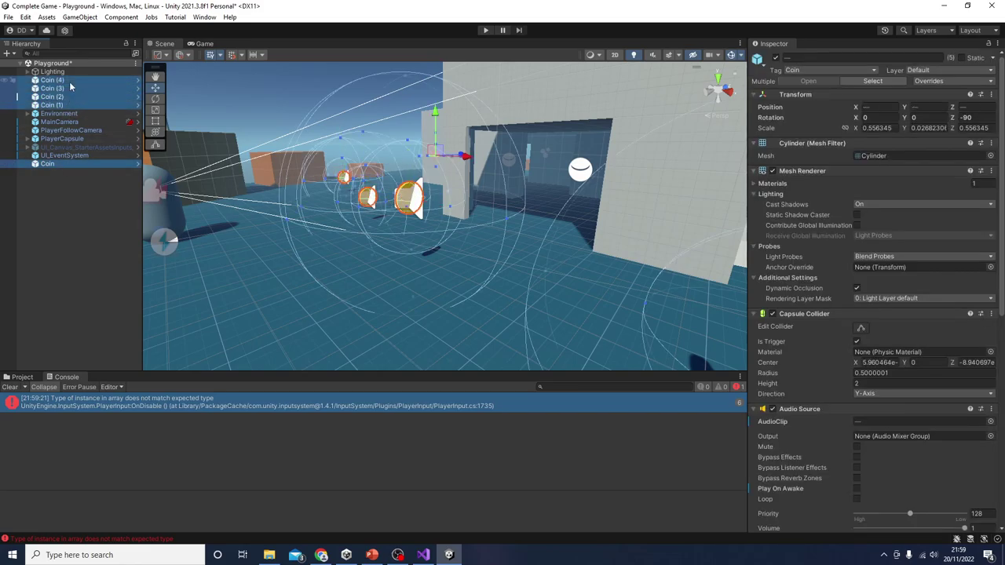
right_click(70, 87)
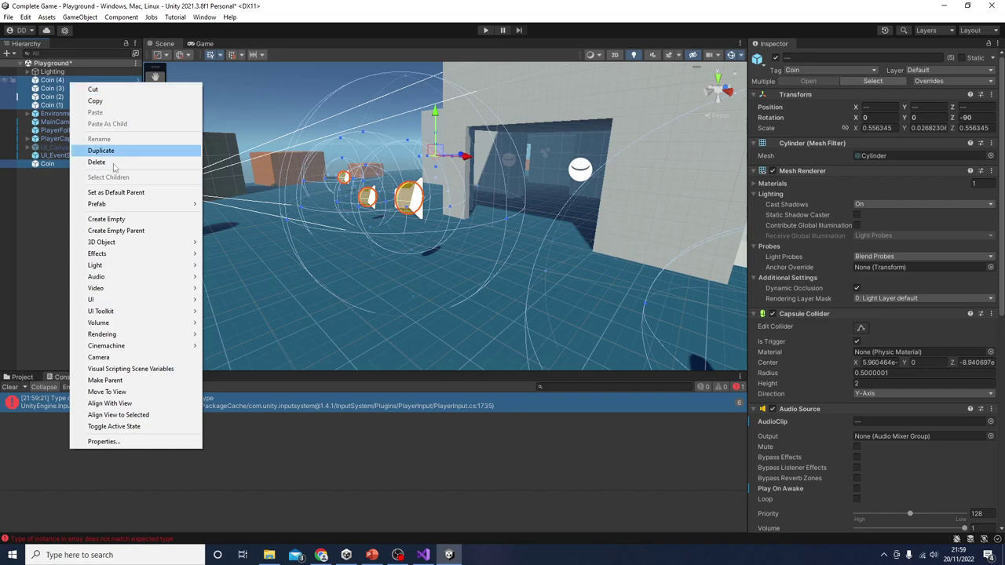
click(145, 233)
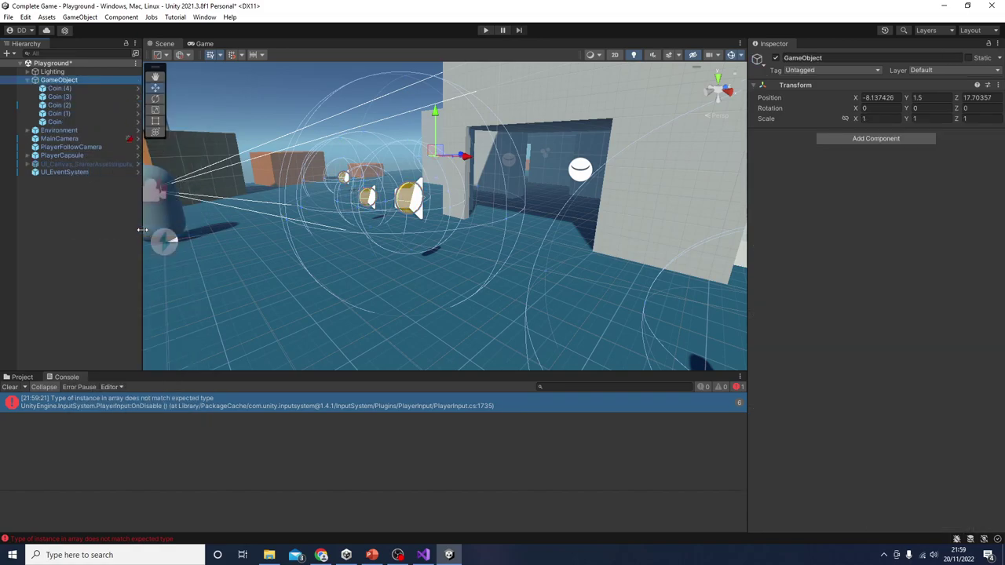
click(835, 57)
text(Coins)
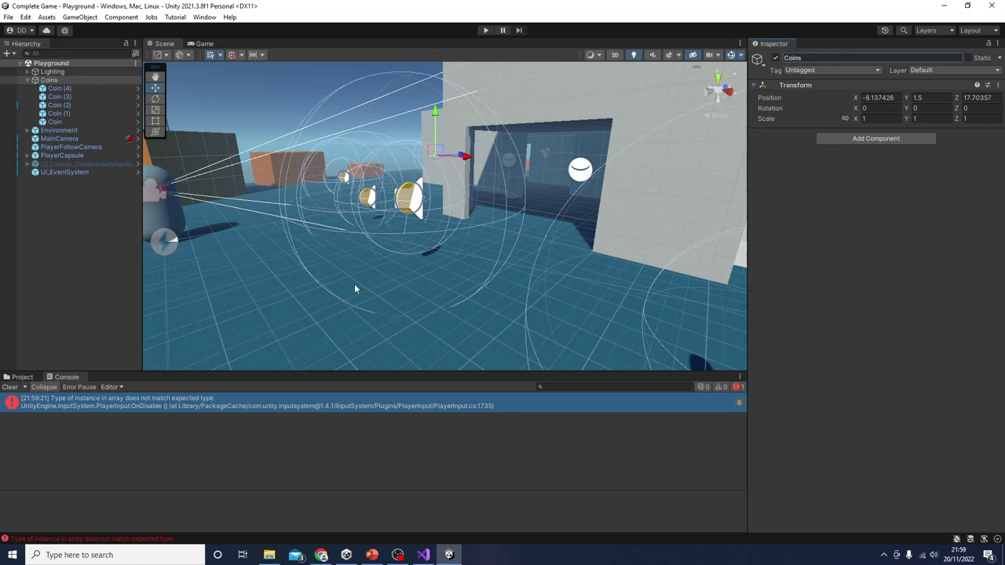
Add another Coin from the Prefabs folder as a child of Coins and move it to about Y -1.01, Z -12.84.
click(23, 378)
drag(177, 437, 66, 81)
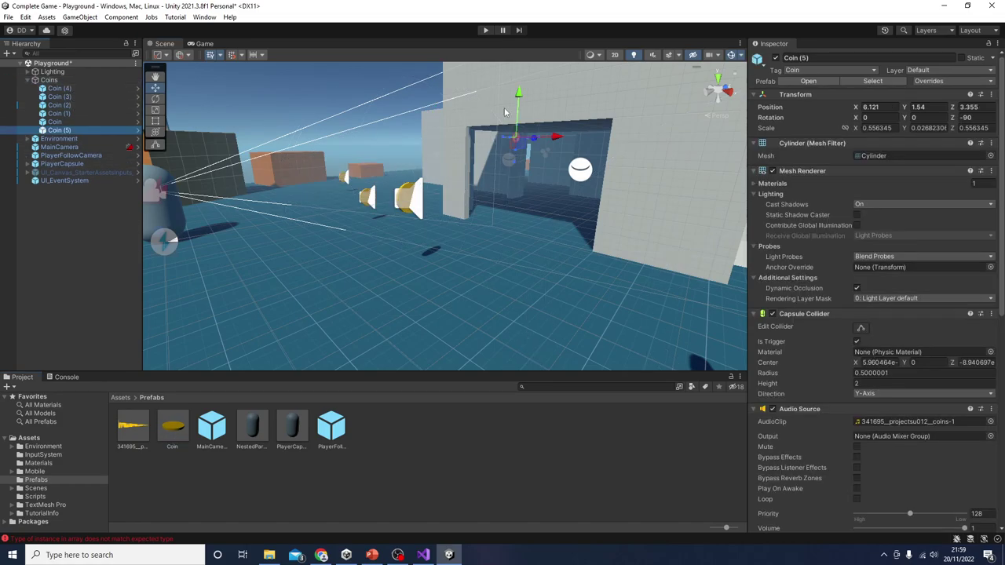
drag(532, 144, 310, 127)
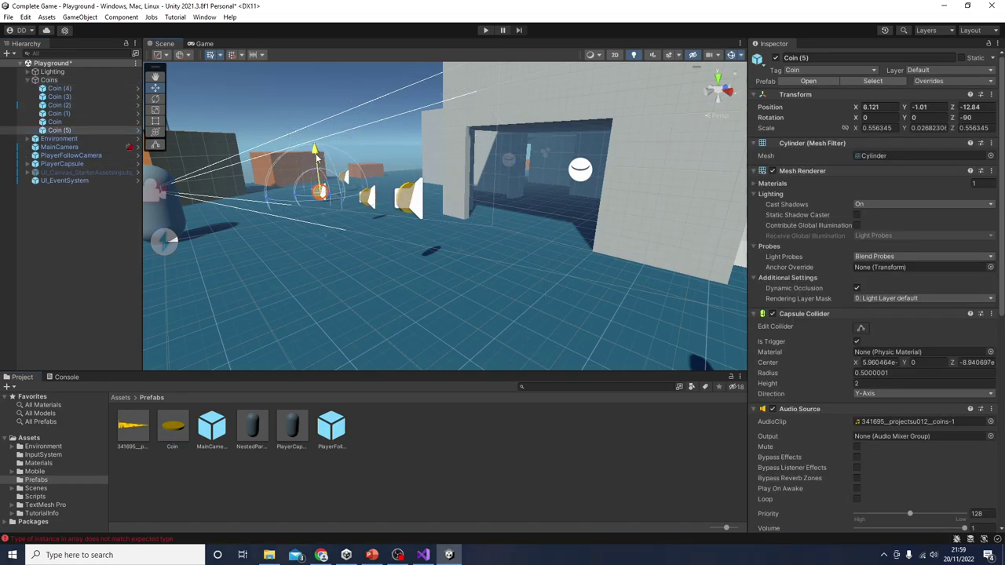
click(104, 81)
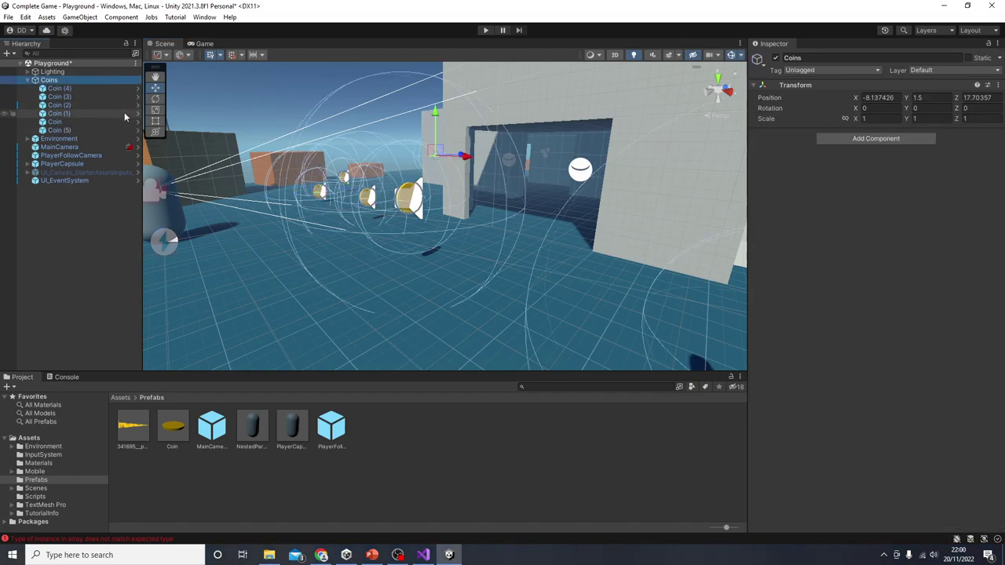
Switch to the PowerPoint features list and strike through all of item 6, Collecting Objects To Increase A Score / Play Sound On Collection.
click(425, 554)
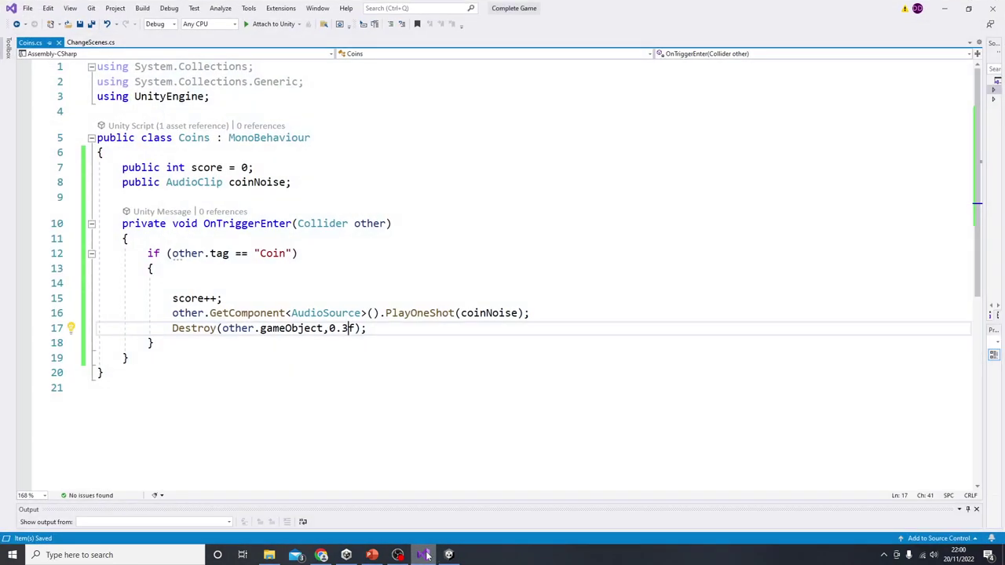
click(371, 555)
click(570, 424)
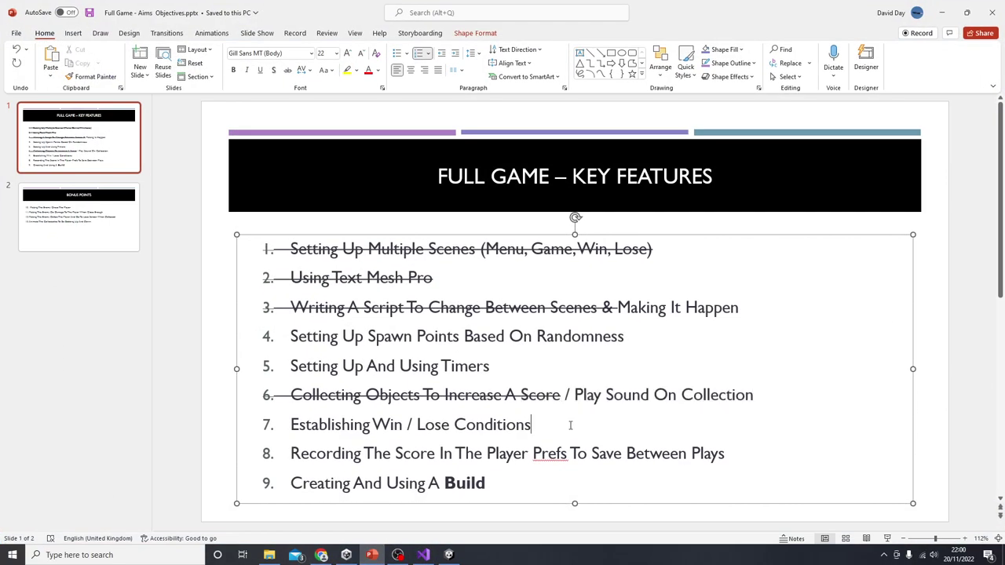
drag(757, 396, 235, 396)
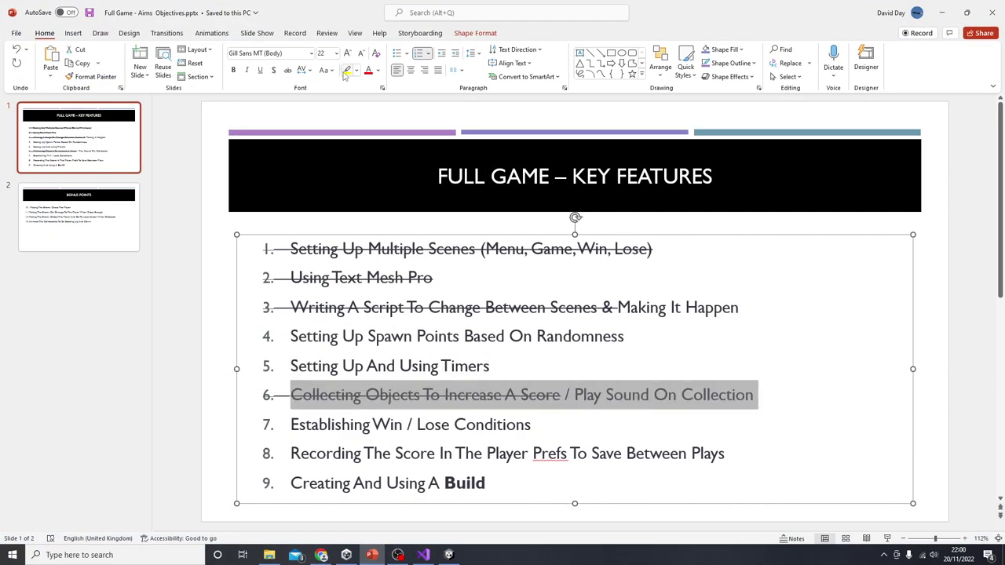
click(288, 71)
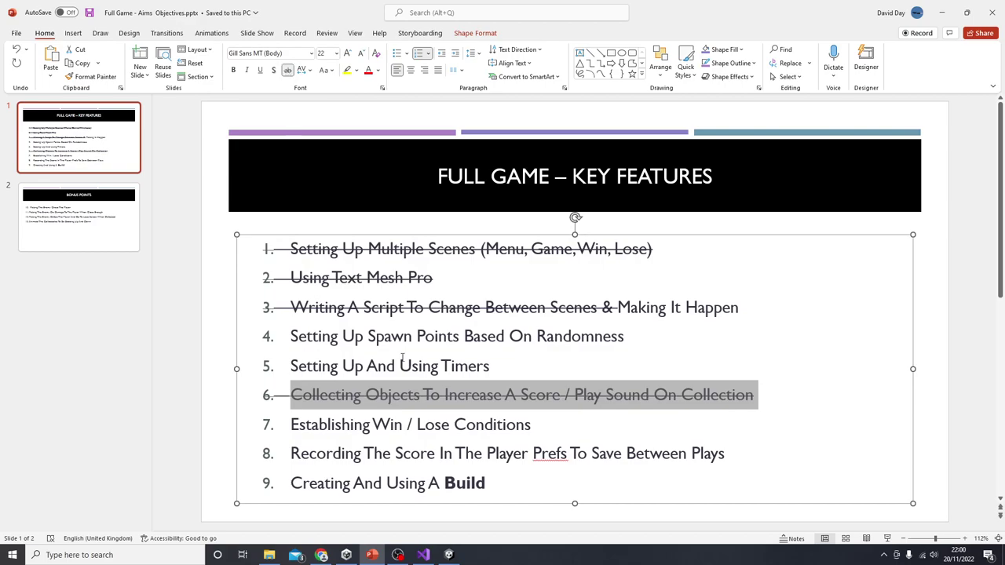
click(845, 428)
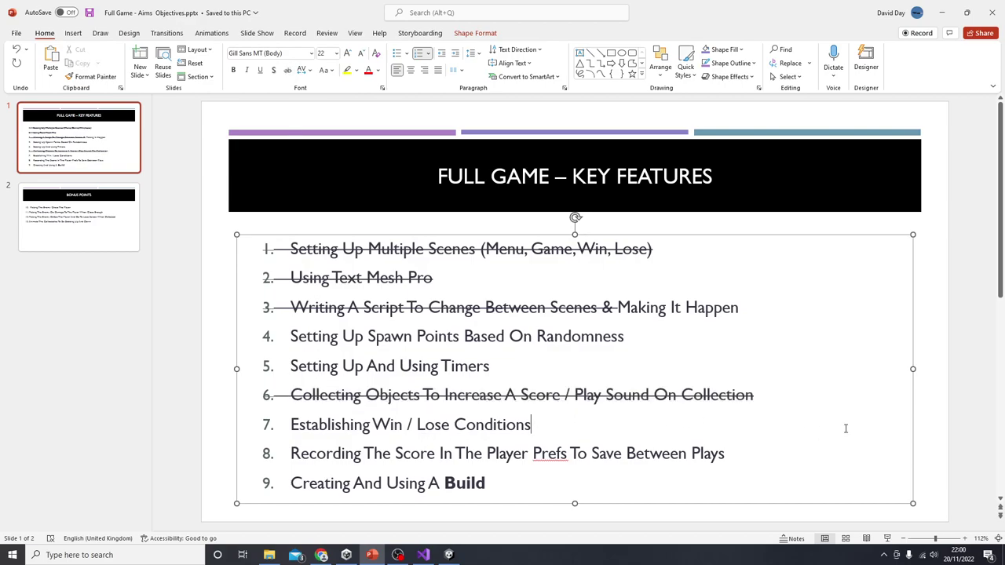